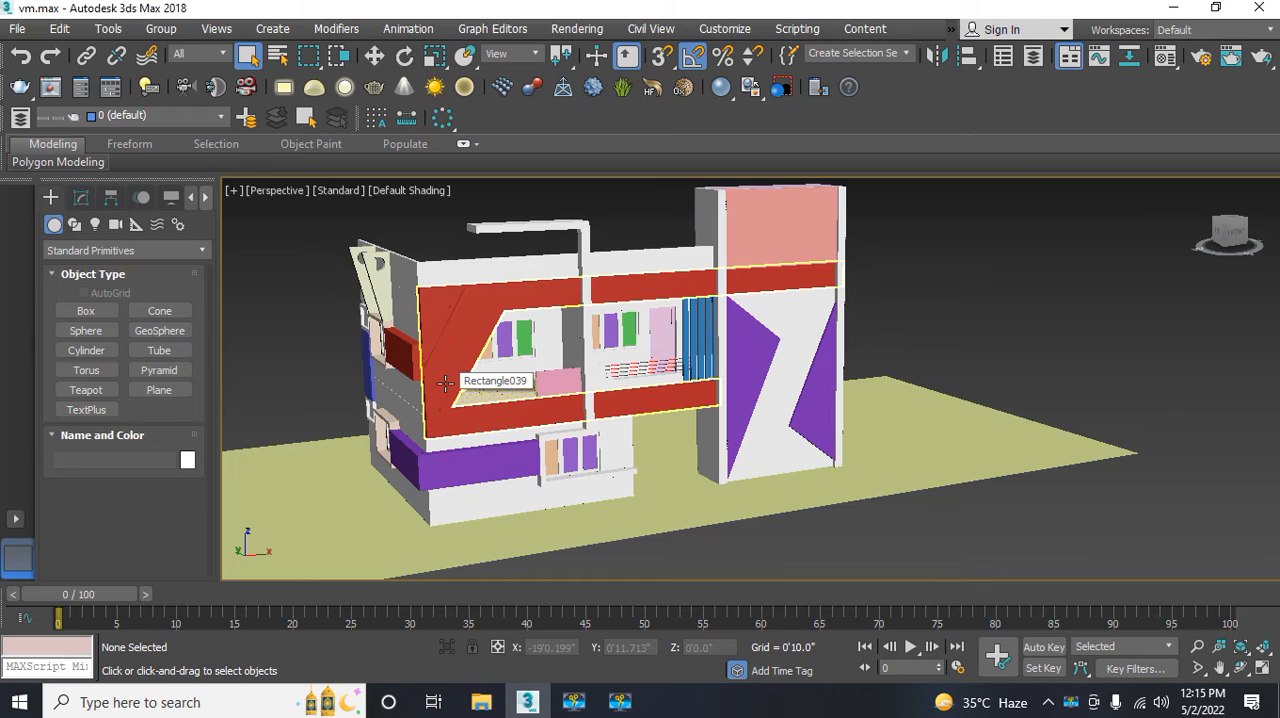
middle_drag(445, 383, 442, 394)
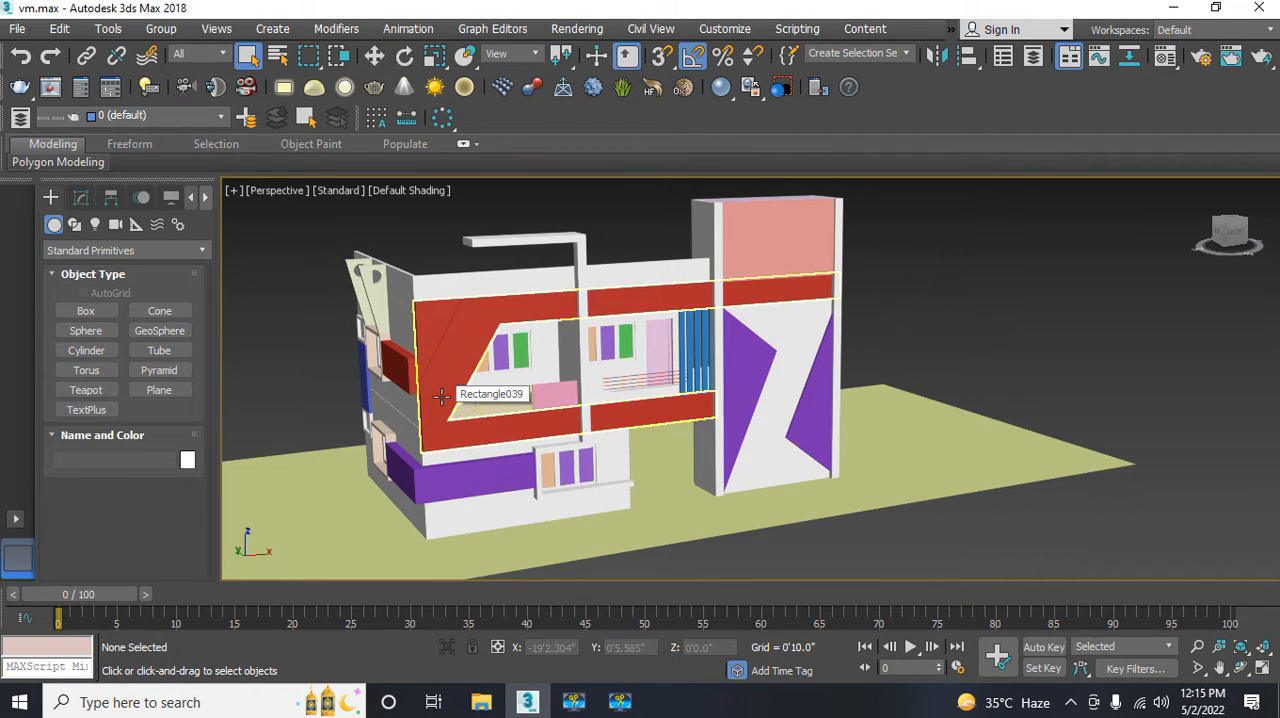
middle_drag(441, 397, 437, 402)
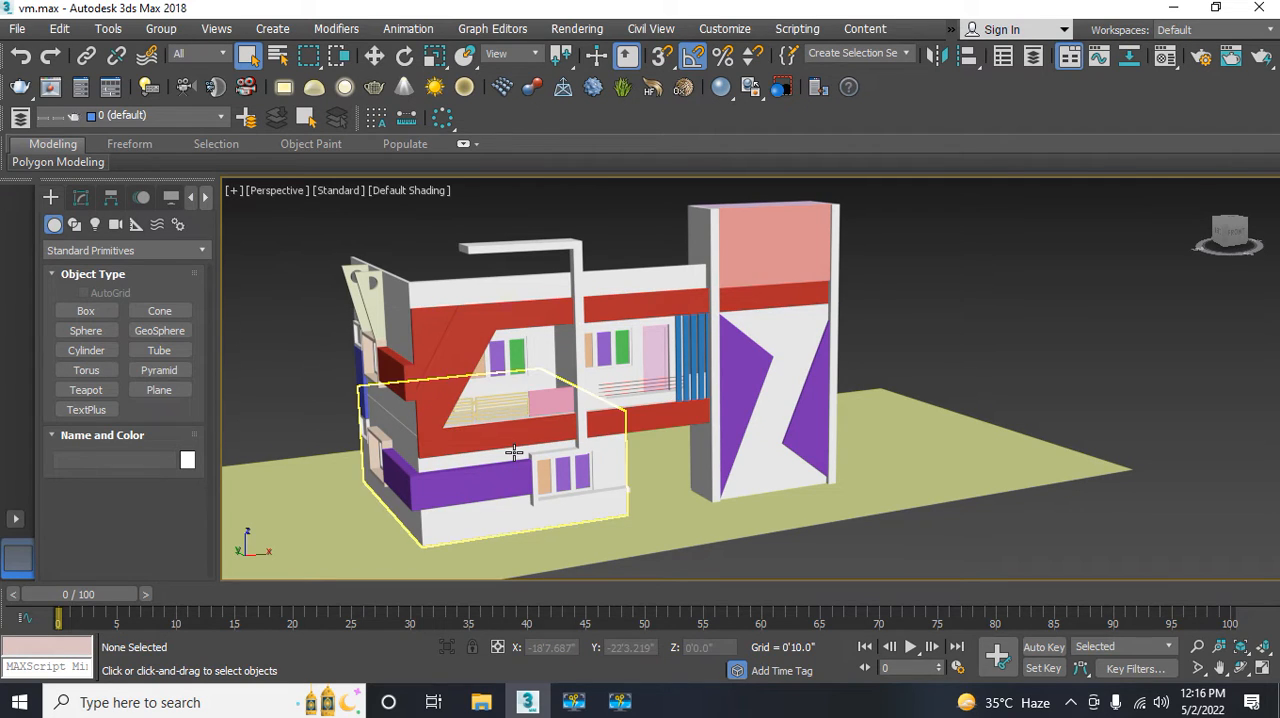
middle_drag(514, 448, 525, 460)
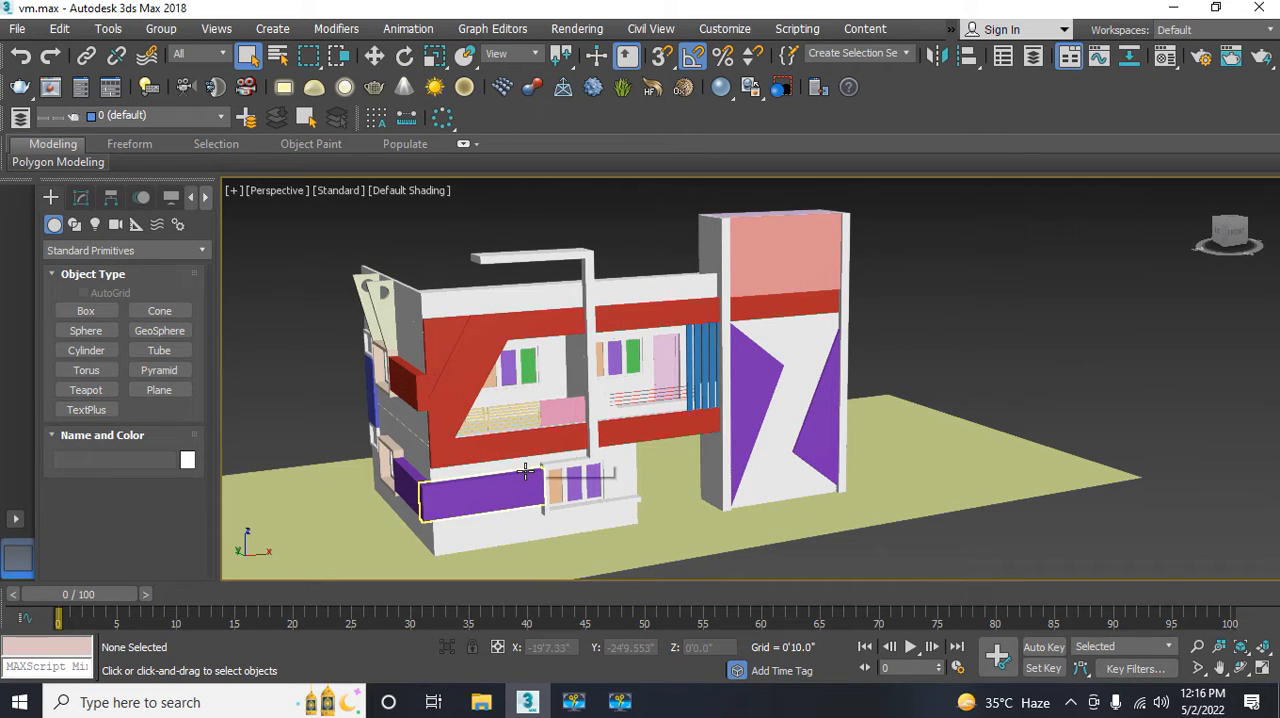
Step: Open the render setup and set the production renderer to V-Ray Adv 3.60.03
click(640, 29)
mouse_move(598, 36)
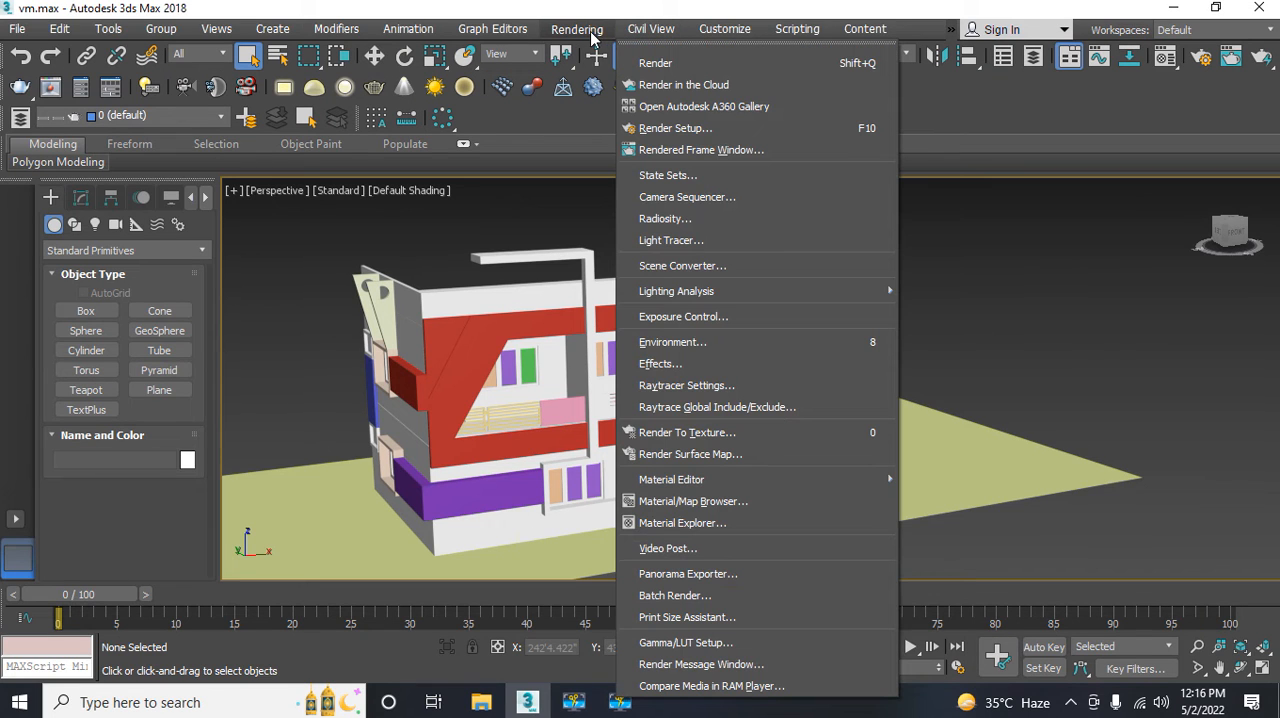
click(659, 128)
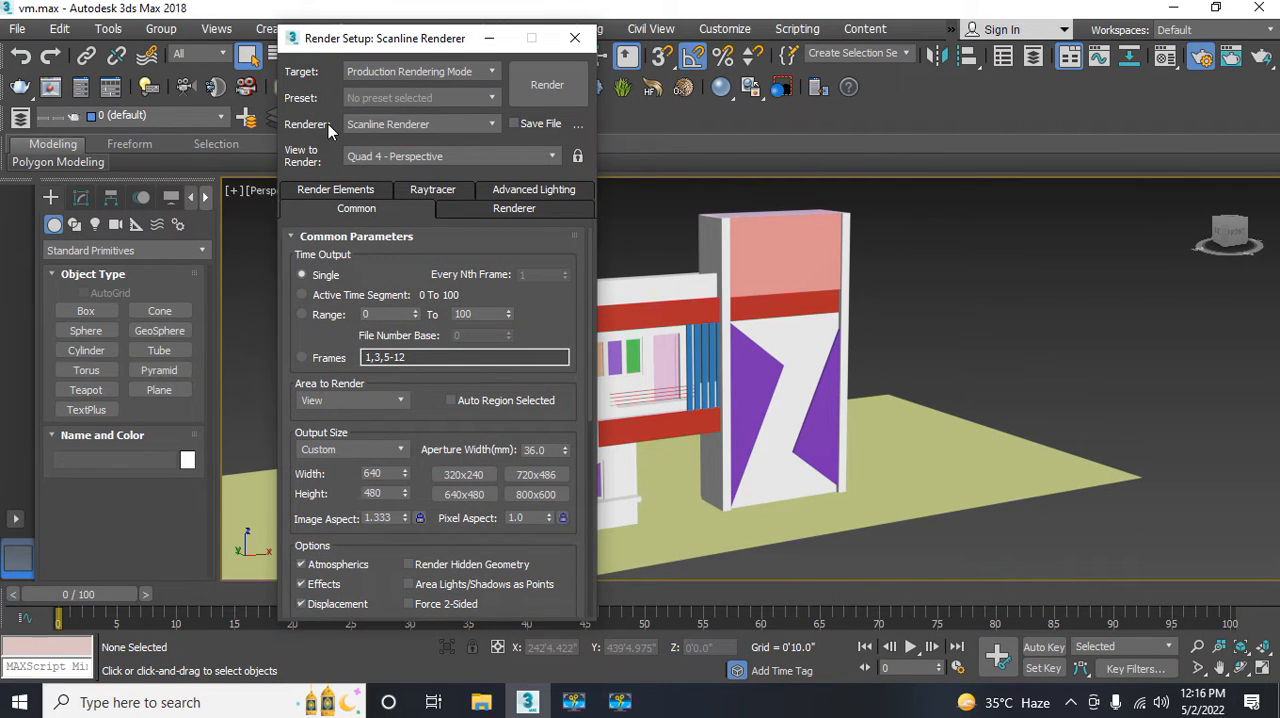
click(387, 127)
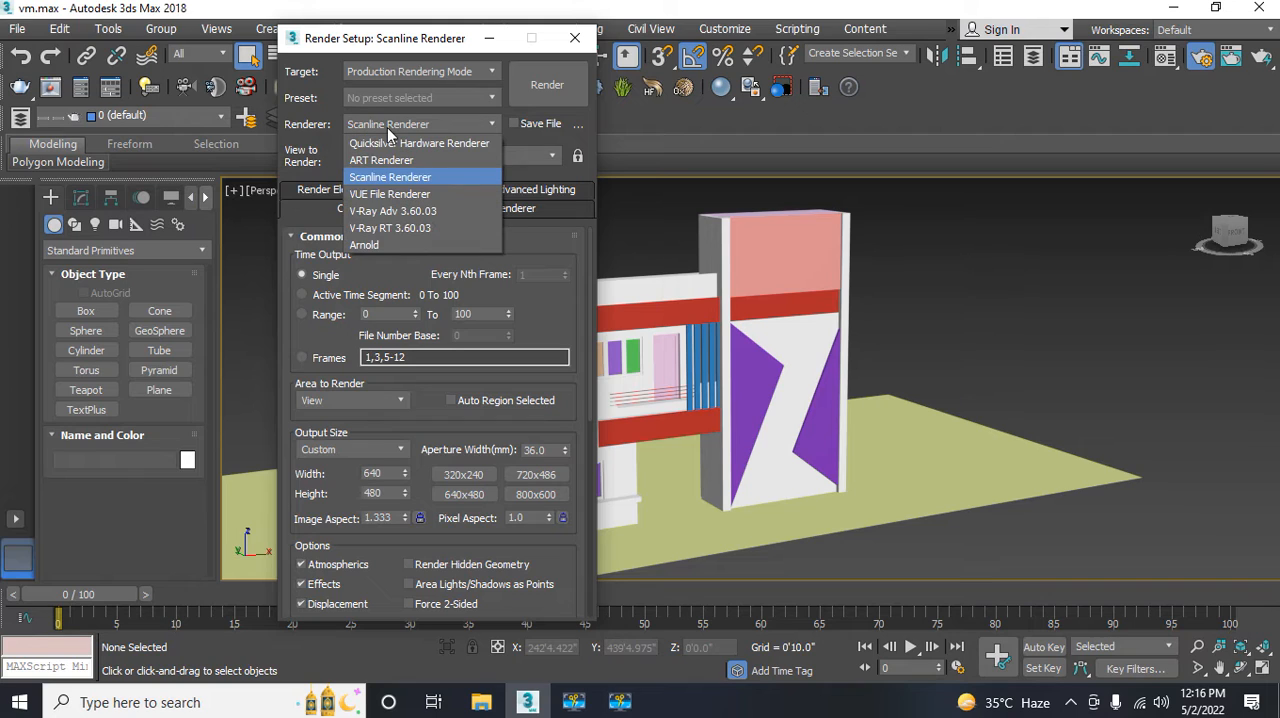
click(377, 212)
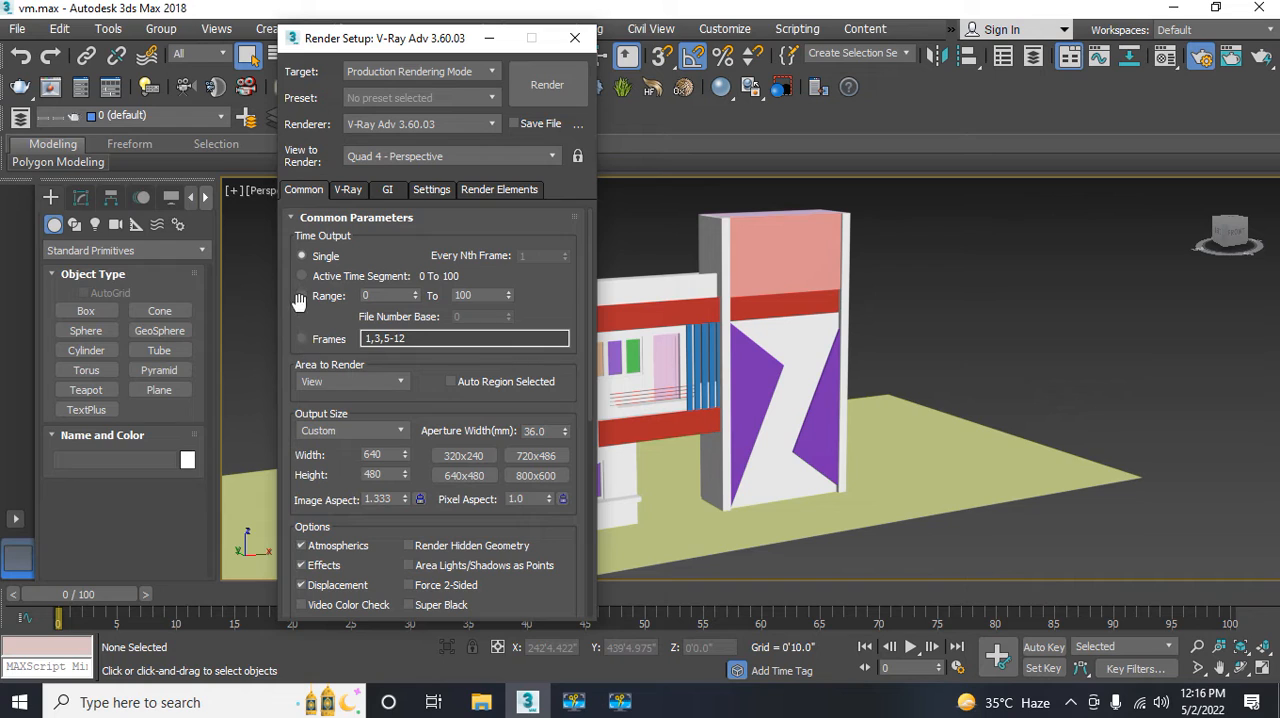
Step: Set the render output size to HDTV (video) at 1920 × 1080 and enable Force 2-Sided
click(336, 386)
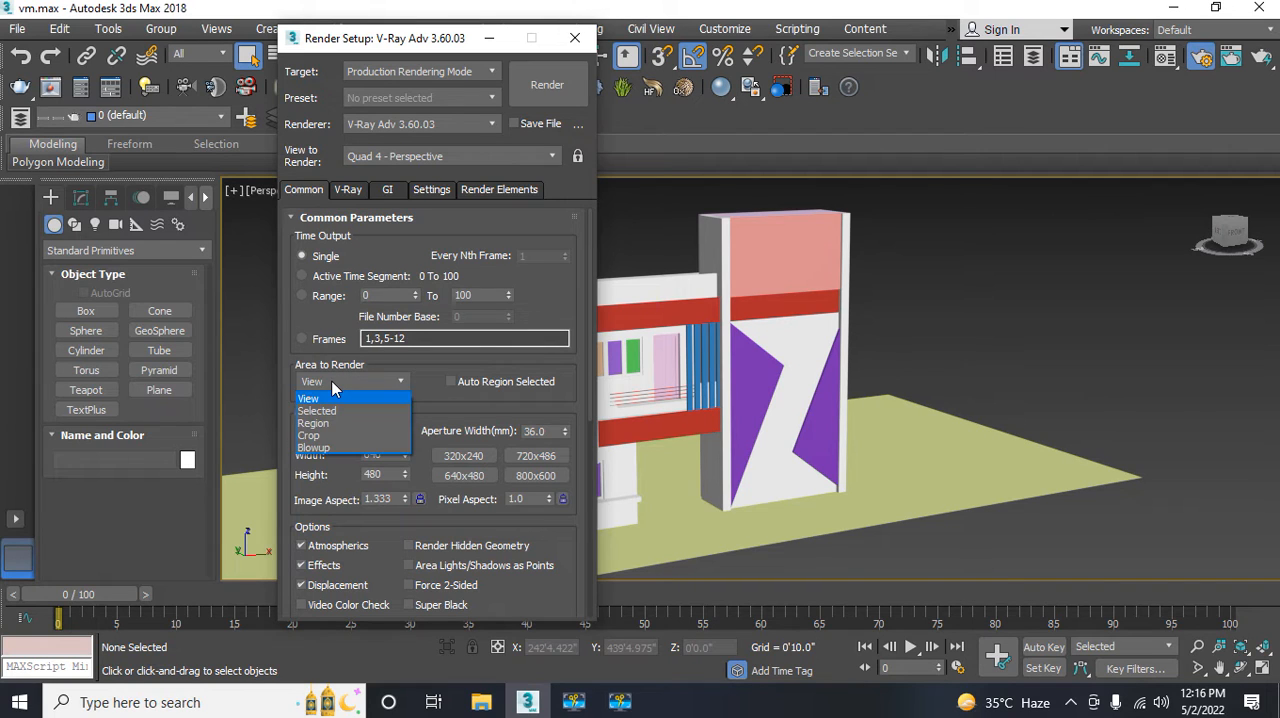
click(330, 382)
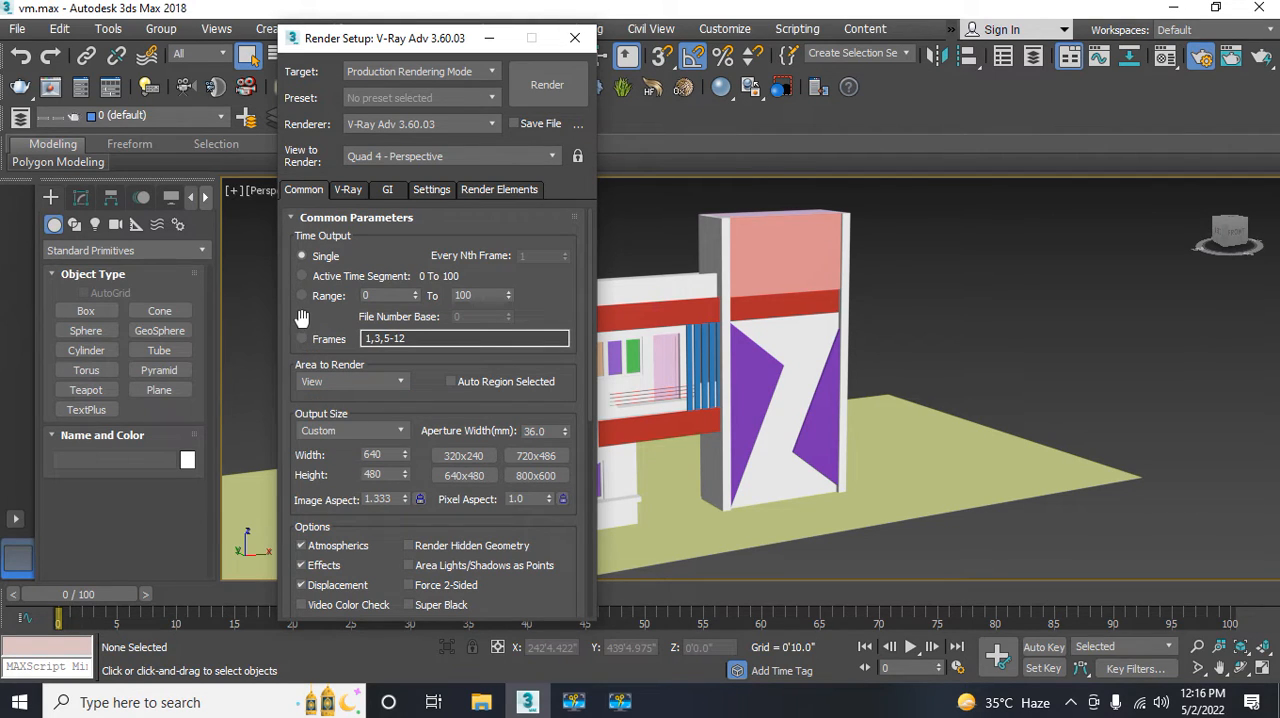
drag(303, 336, 307, 163)
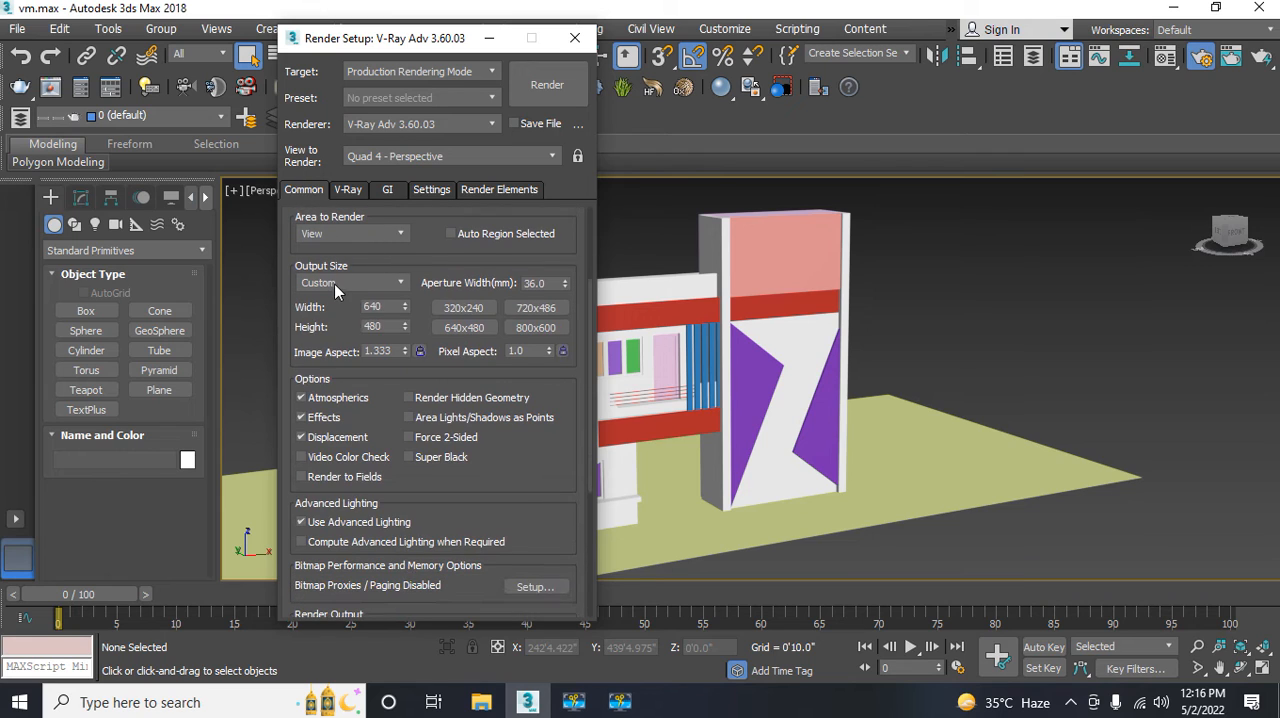
click(334, 284)
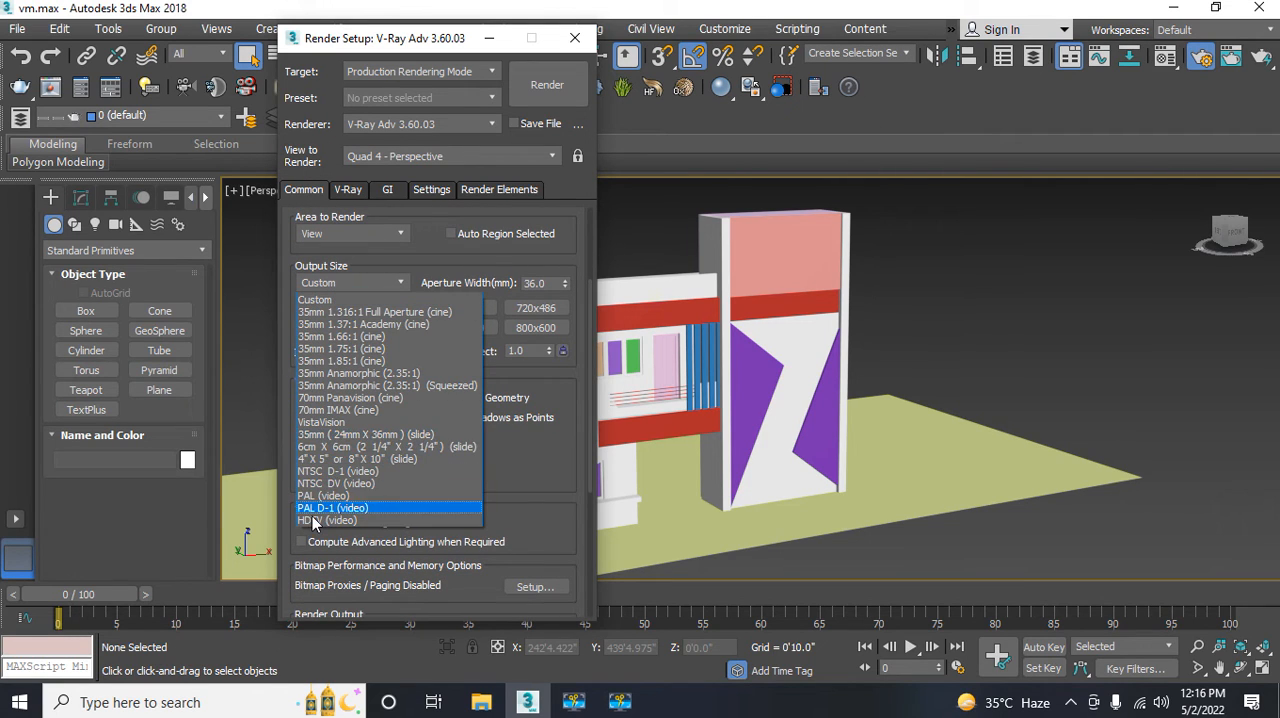
click(310, 519)
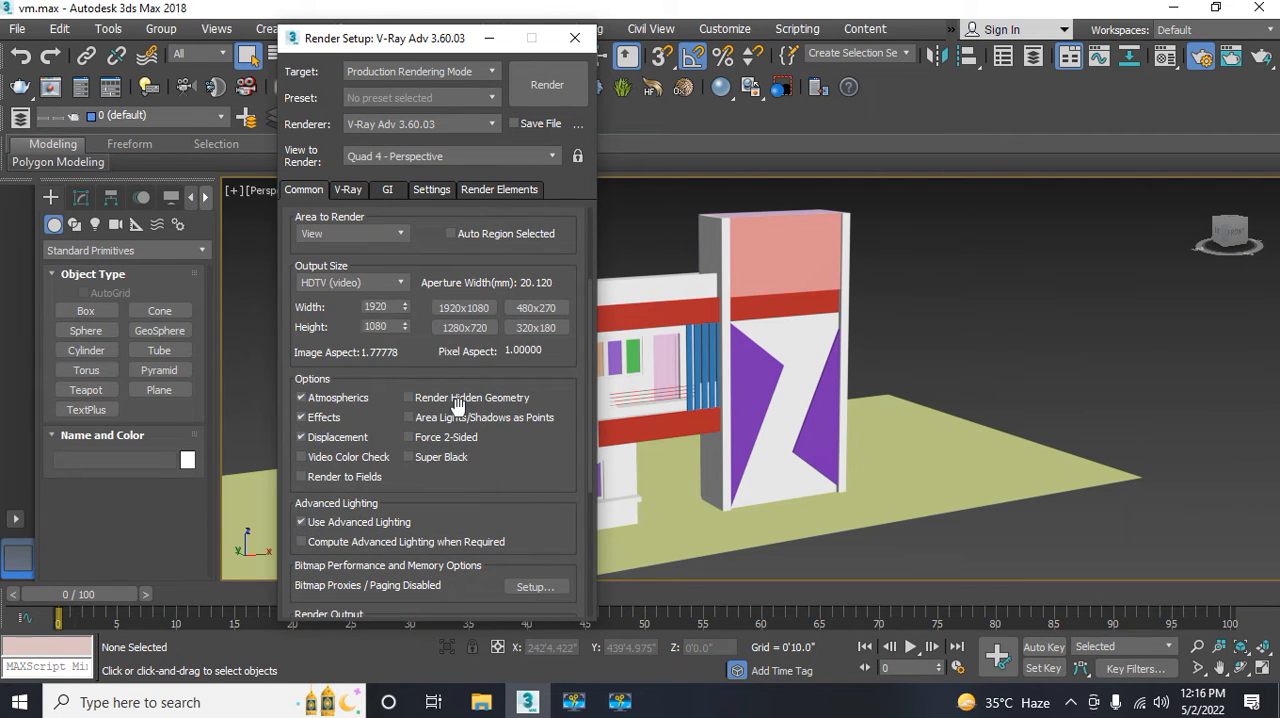
scroll(436, 366, down, 3)
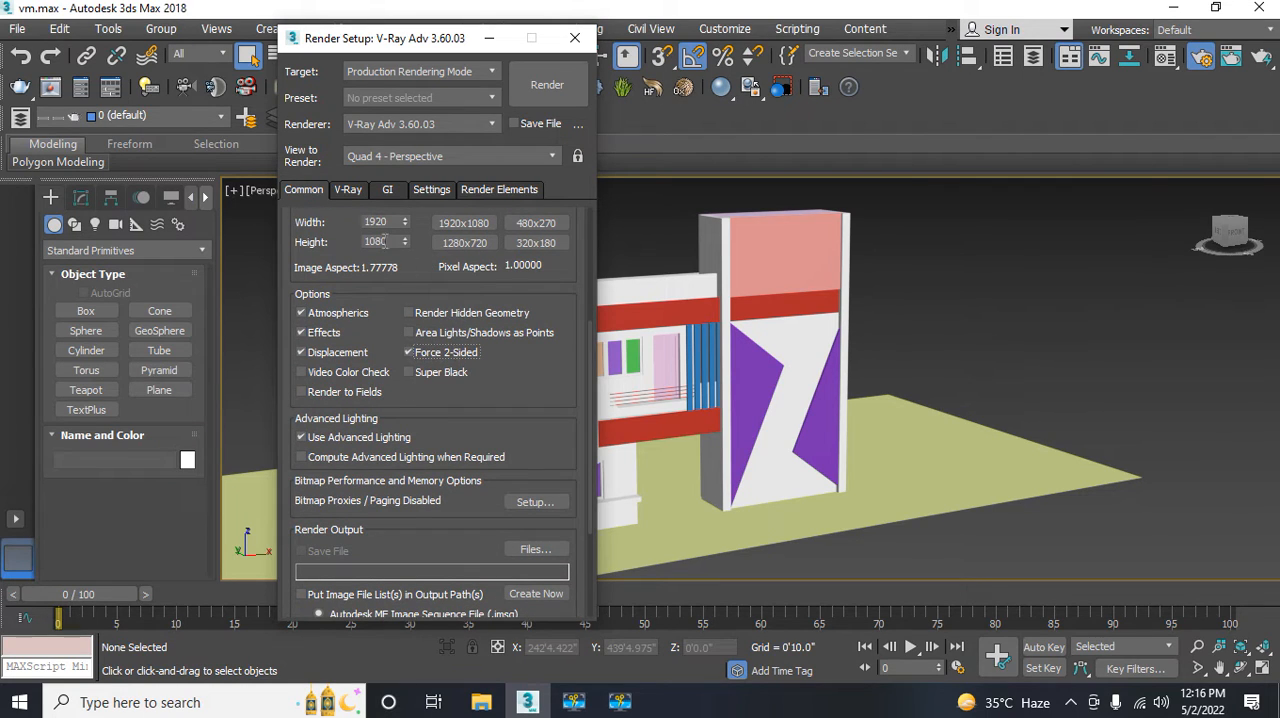
Step: Set the V-Ray image sampler (antialiasing) type to Bucket
click(349, 191)
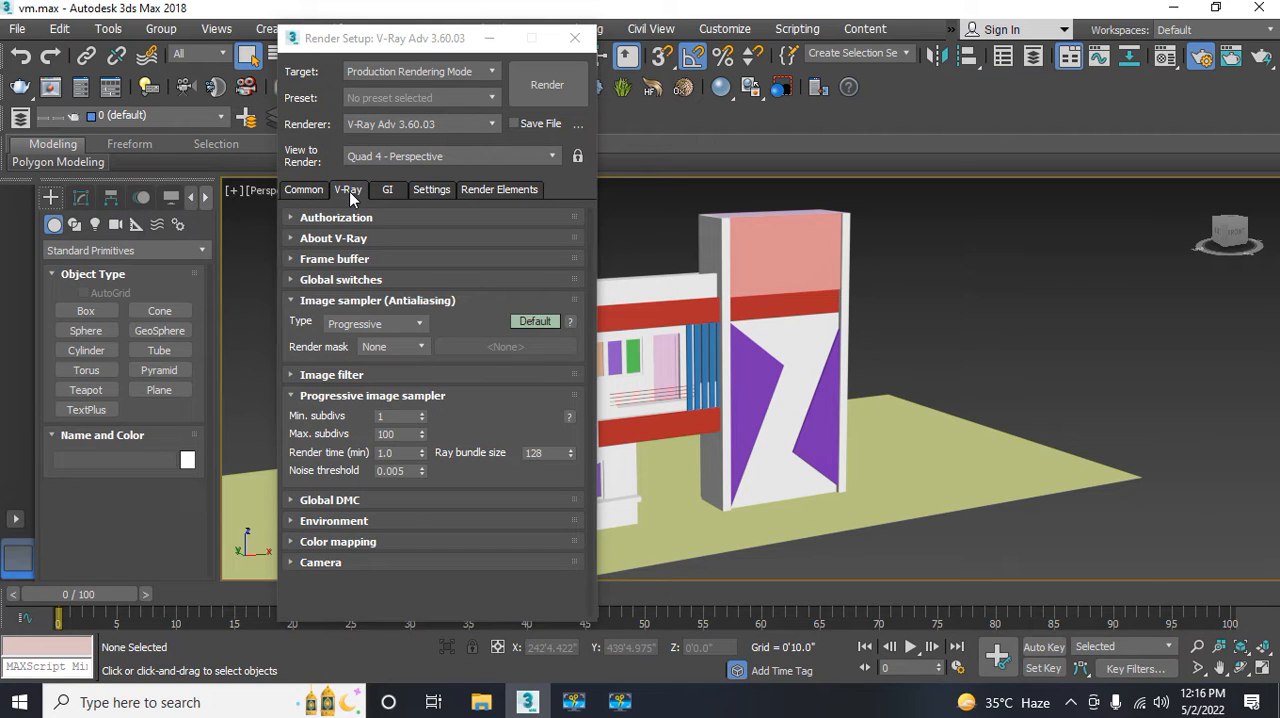
click(383, 320)
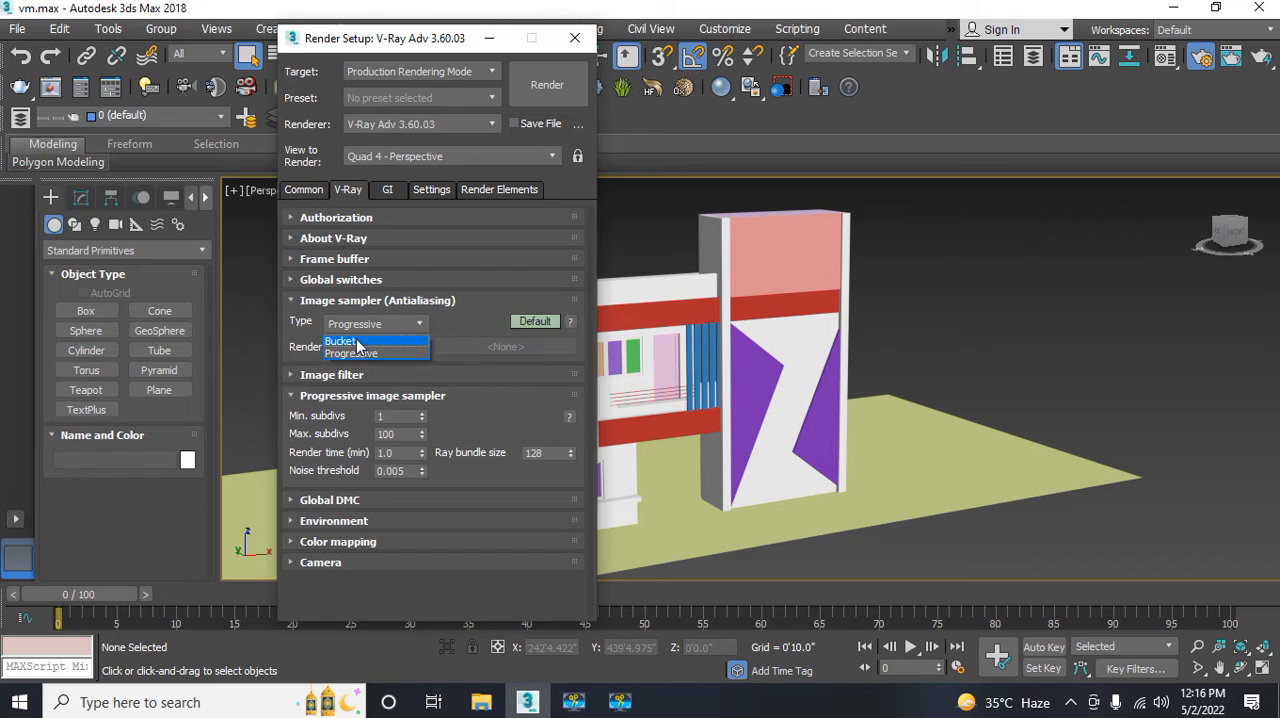
click(357, 345)
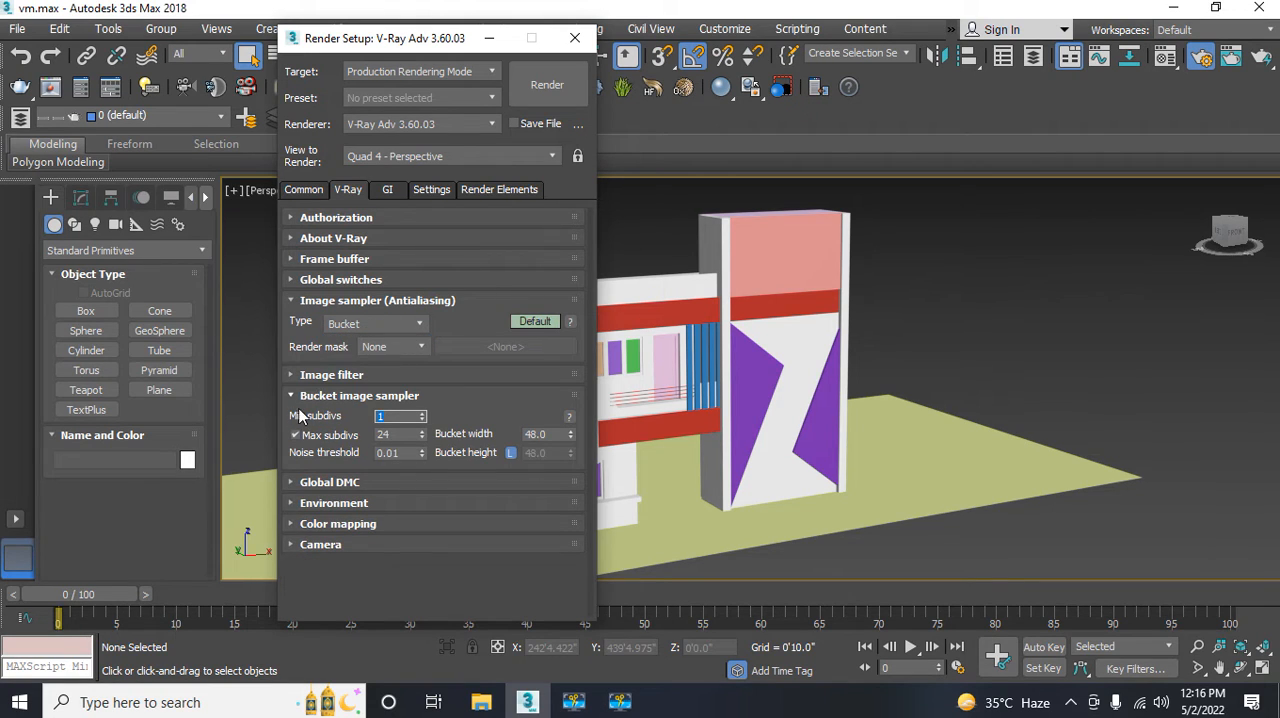
Step: Set the primary global illumination engine to Irradiance map and close the render setup
click(388, 190)
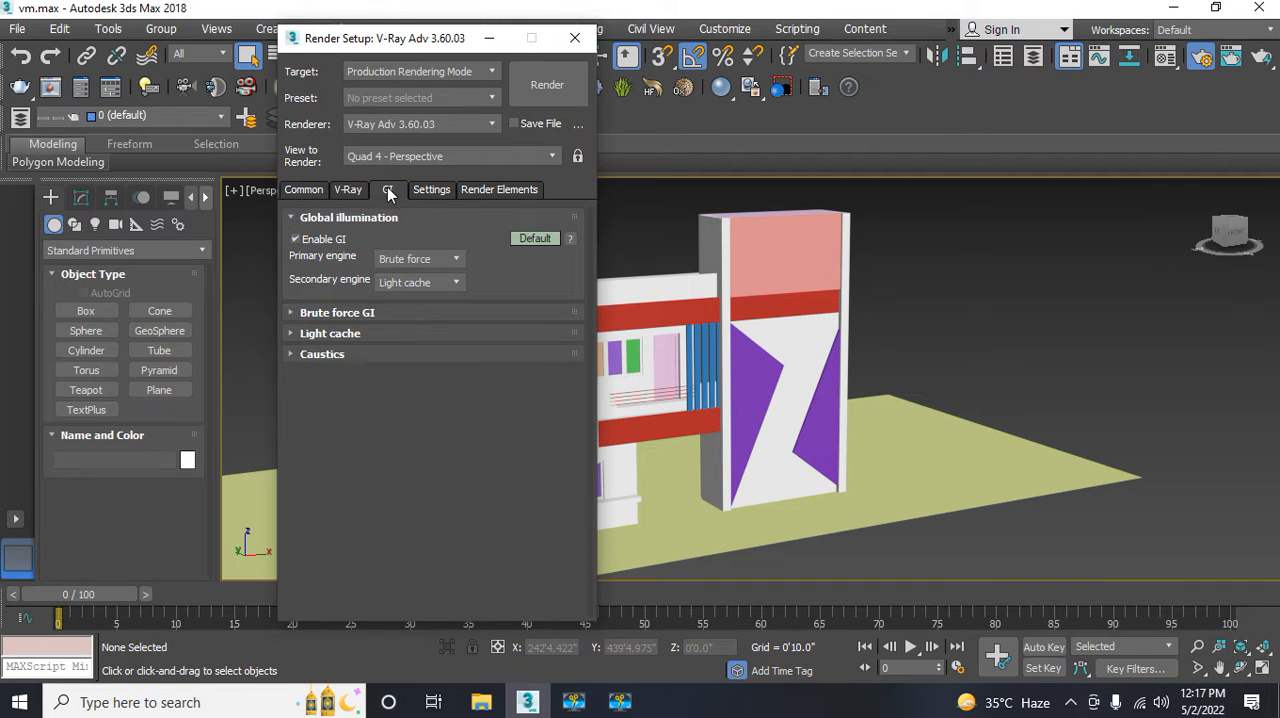
click(396, 264)
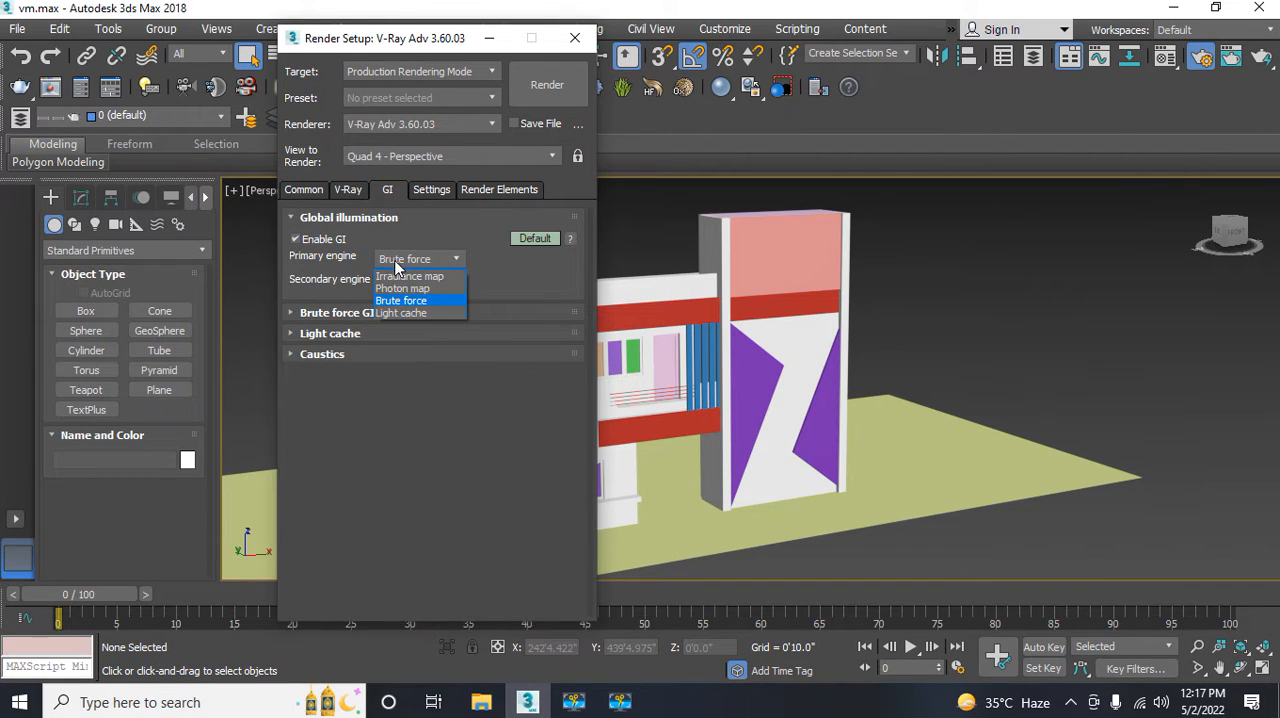
click(398, 277)
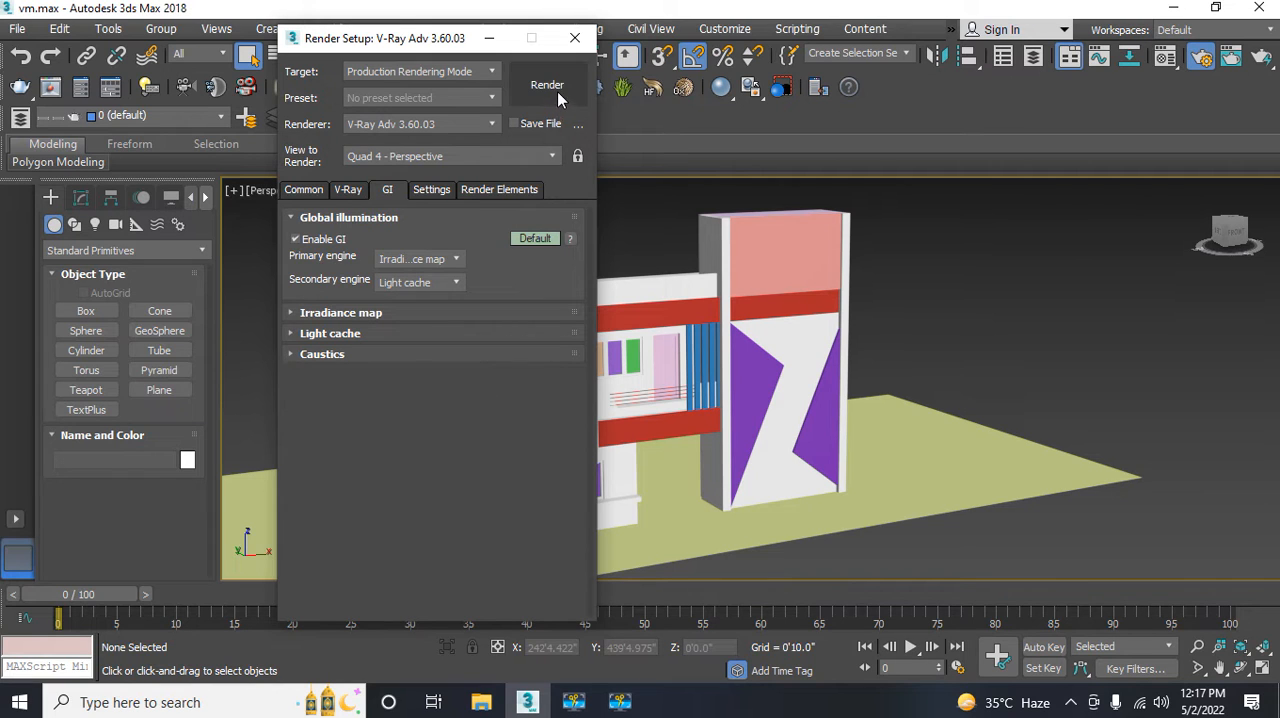
click(574, 39)
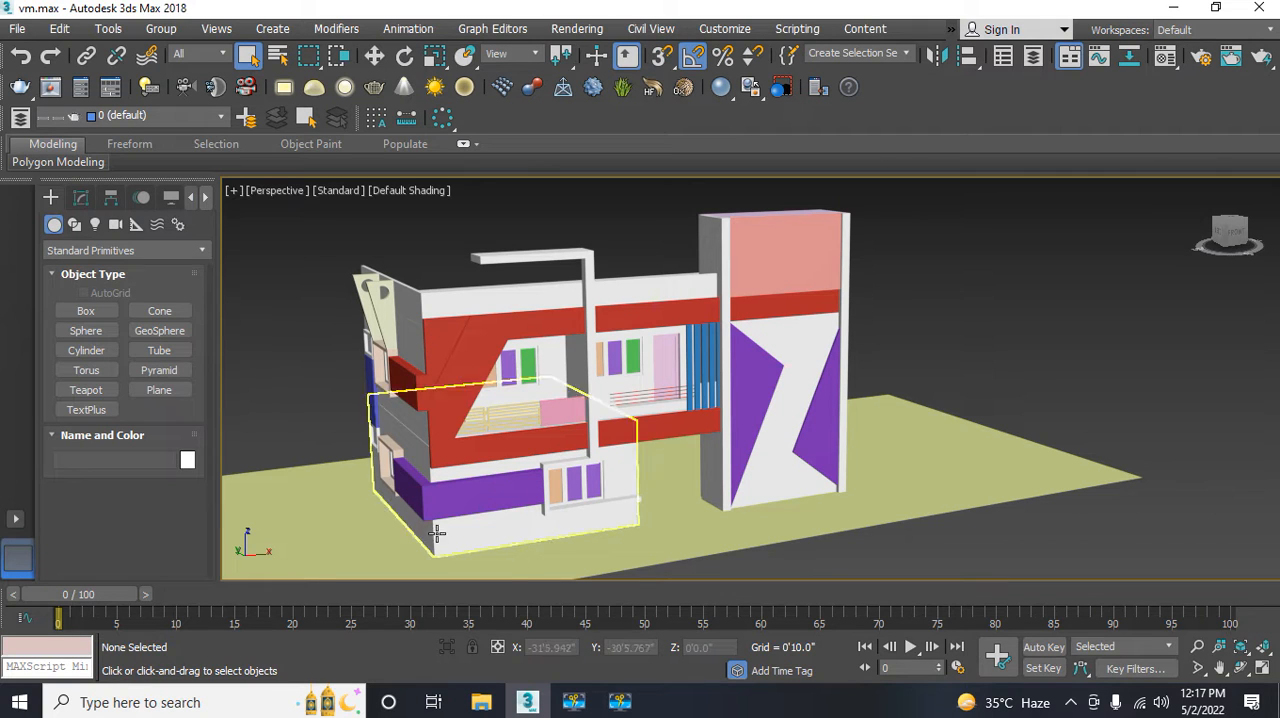
Step: Switch to Google Chrome and search Google for "vray physical camera script"
click(530, 706)
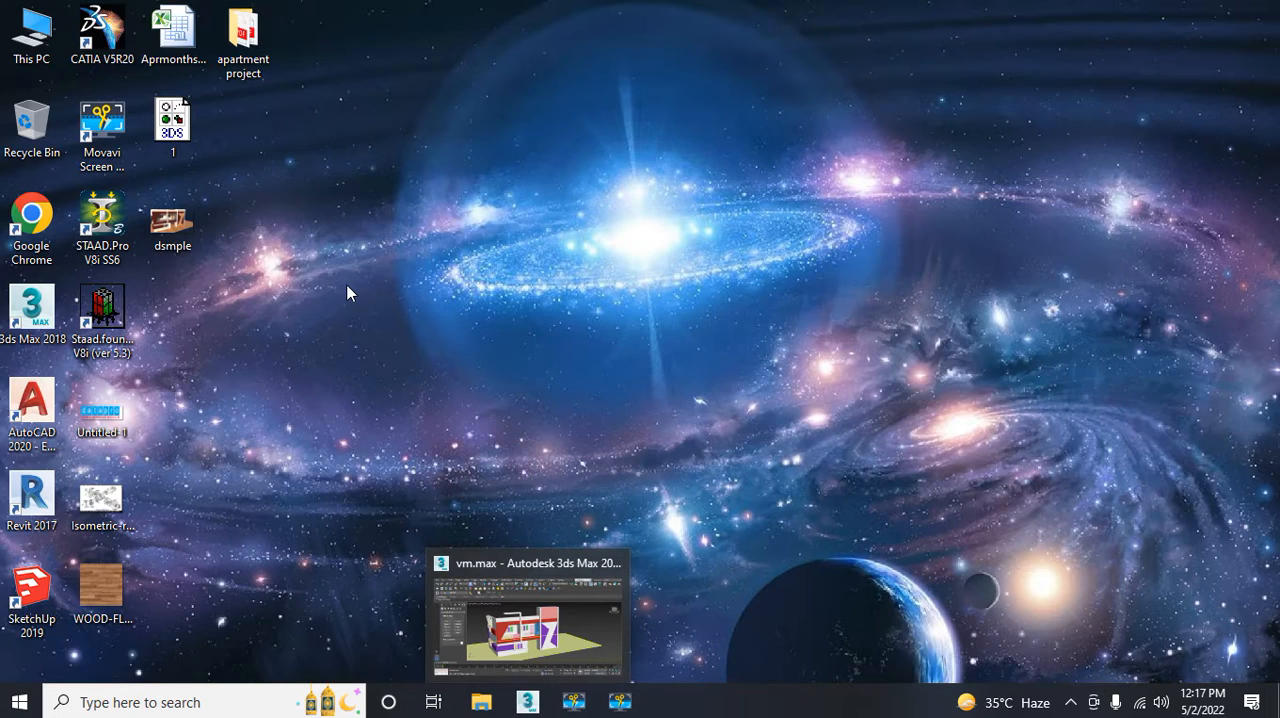
click(43, 210)
double_click(43, 210)
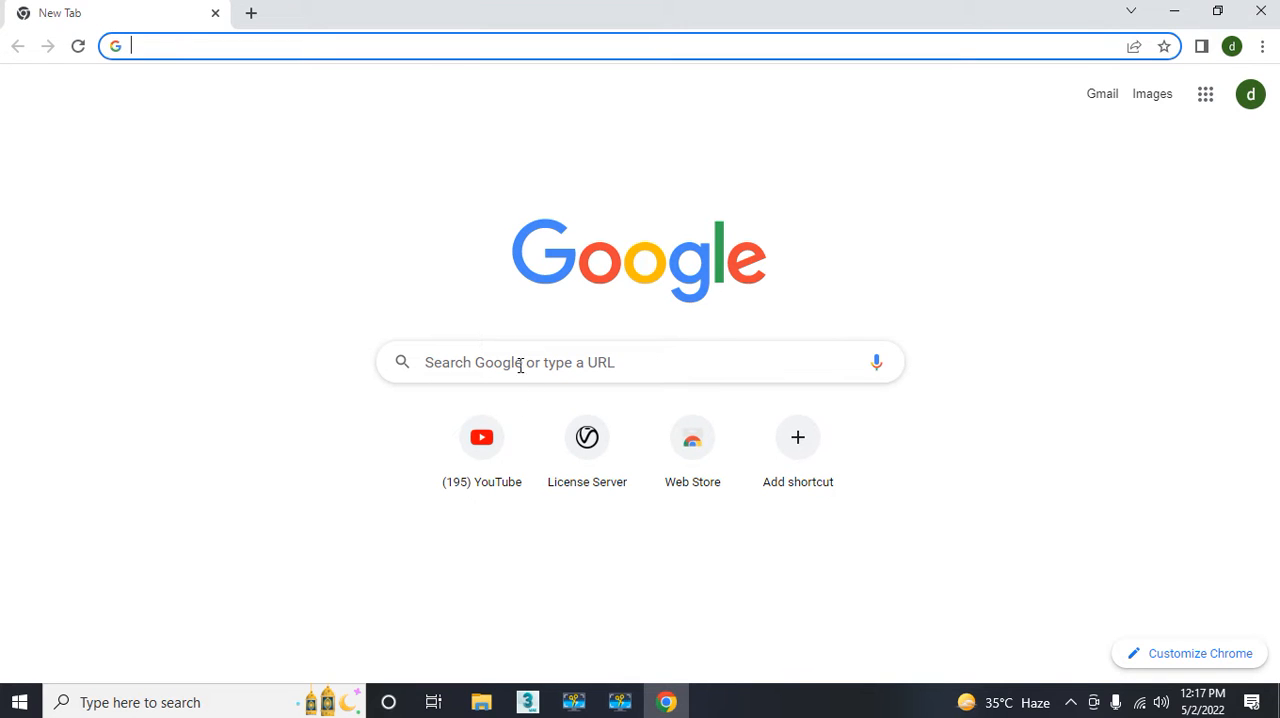
click(450, 362)
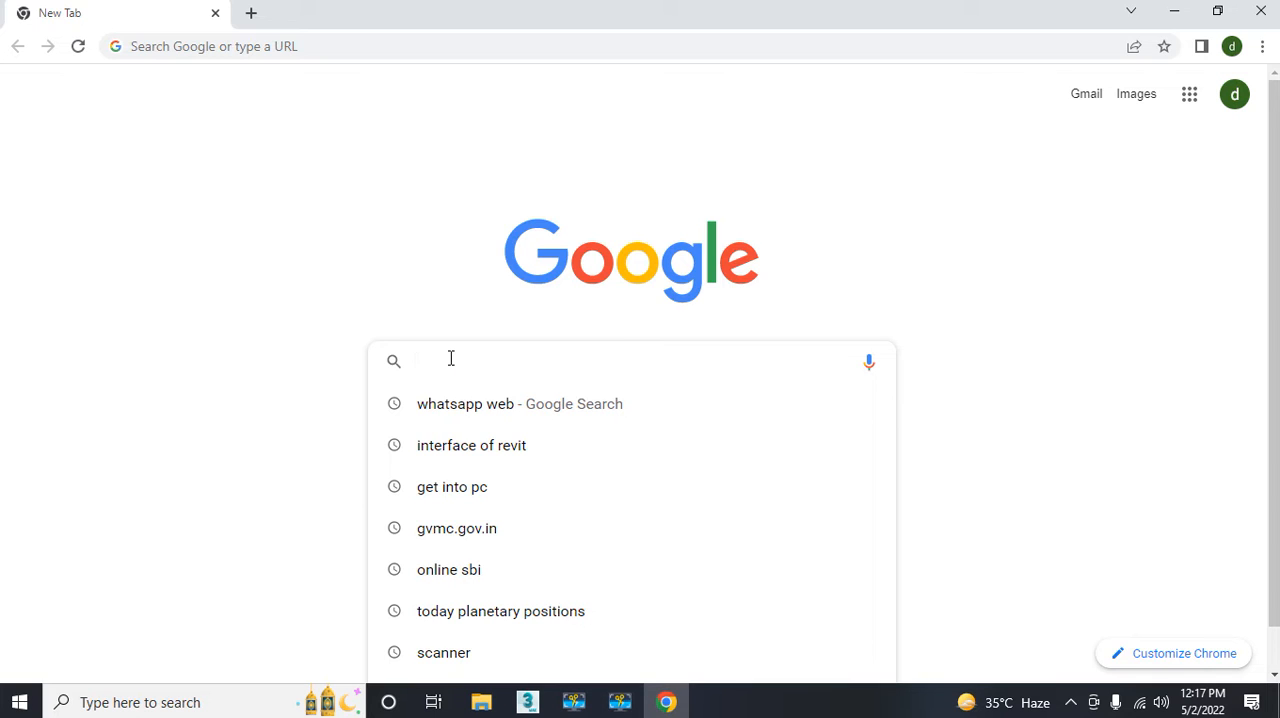
text(v)
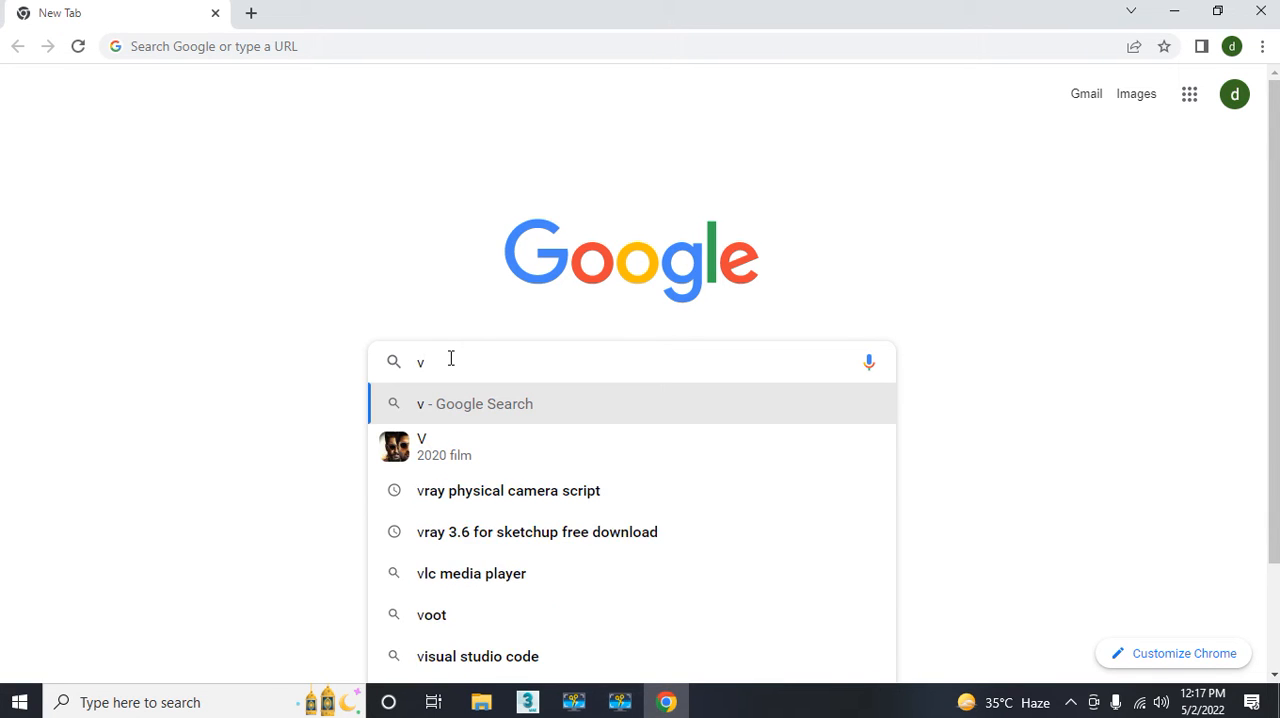
text(ra)
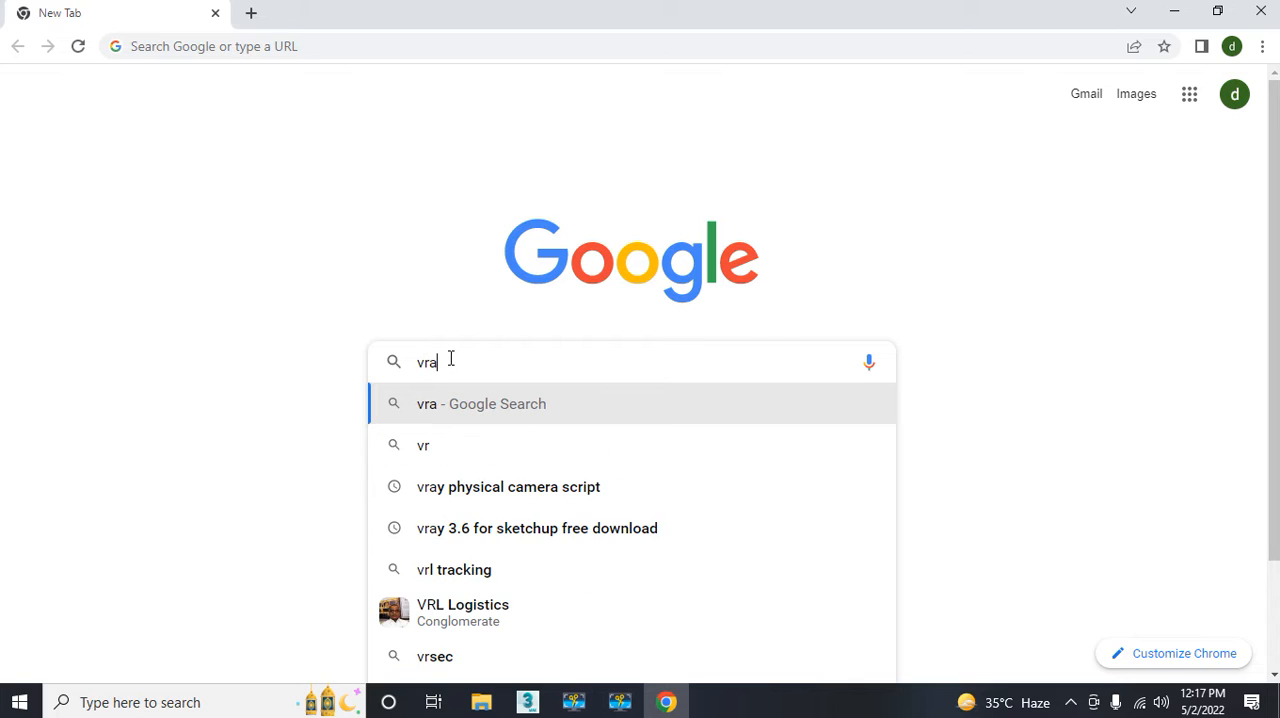
text(y)
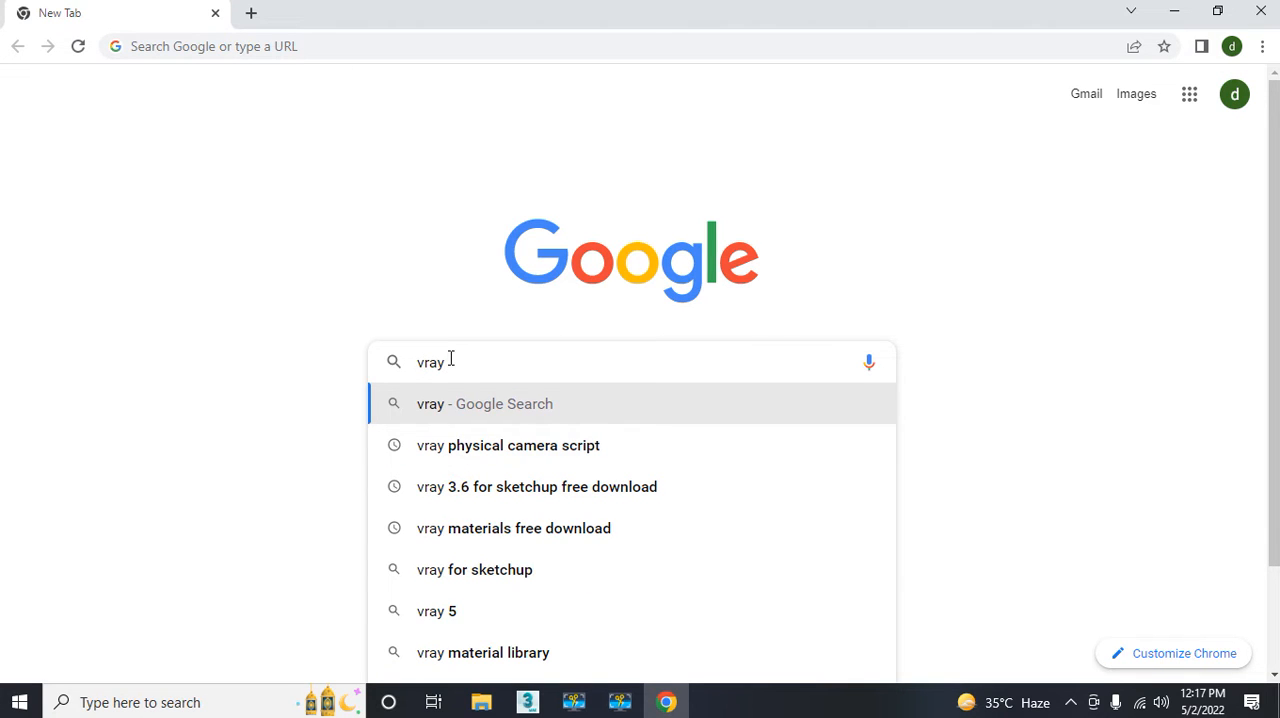
text( ph)
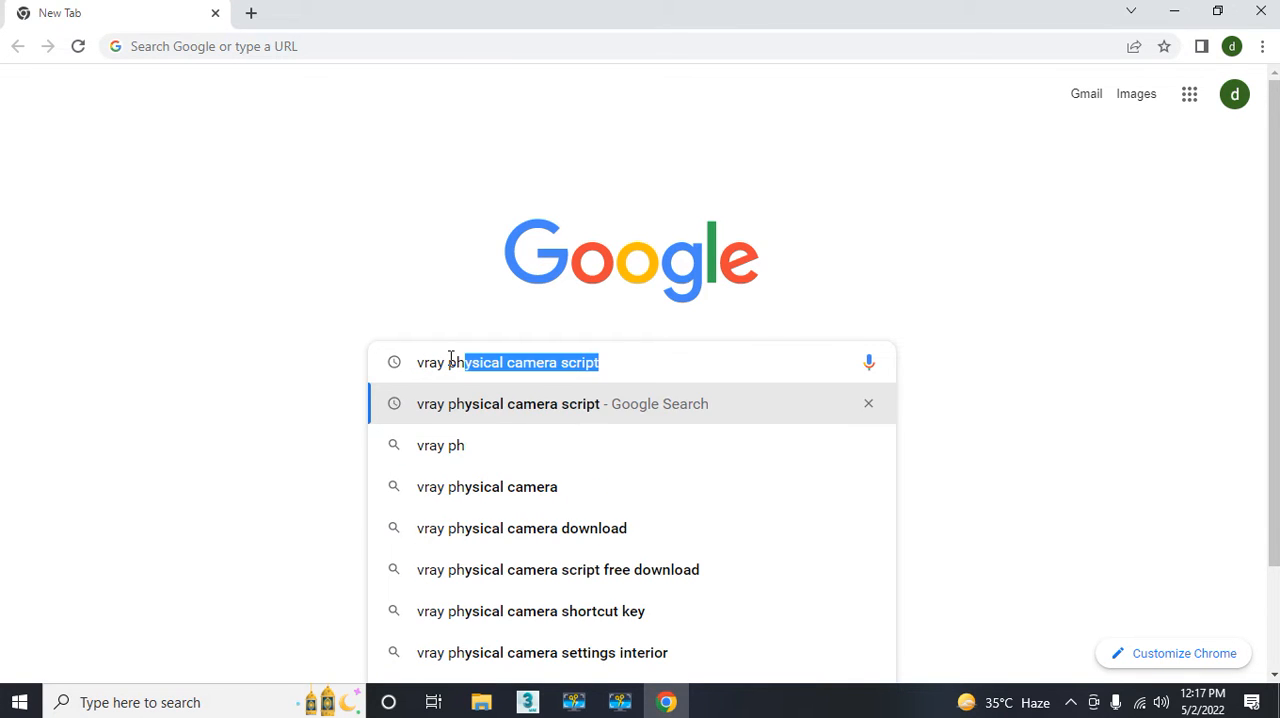
key(Down)
key(Up)
key(Return)
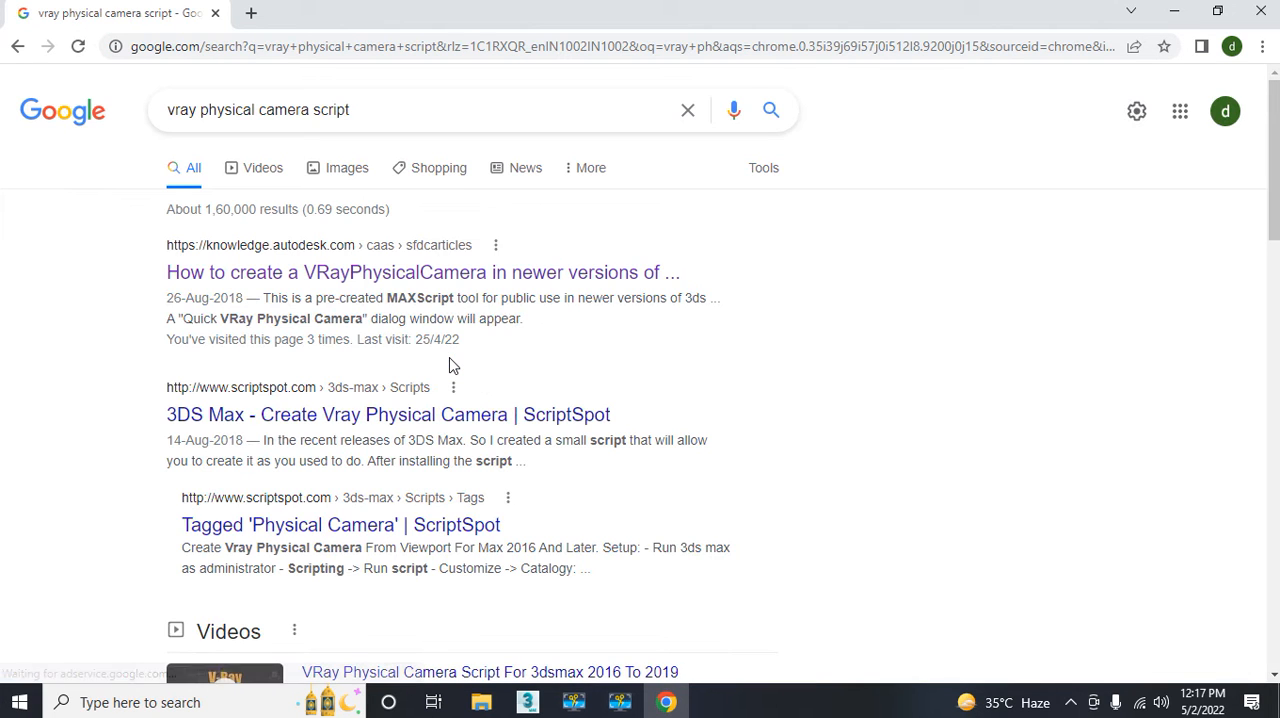
Step: Copy the command vrayCreateVRayPhysicalCamera() from the Autodesk article on creating a VRayPhysicalCamera in newer 3ds Max versions, and close the browser
click(337, 276)
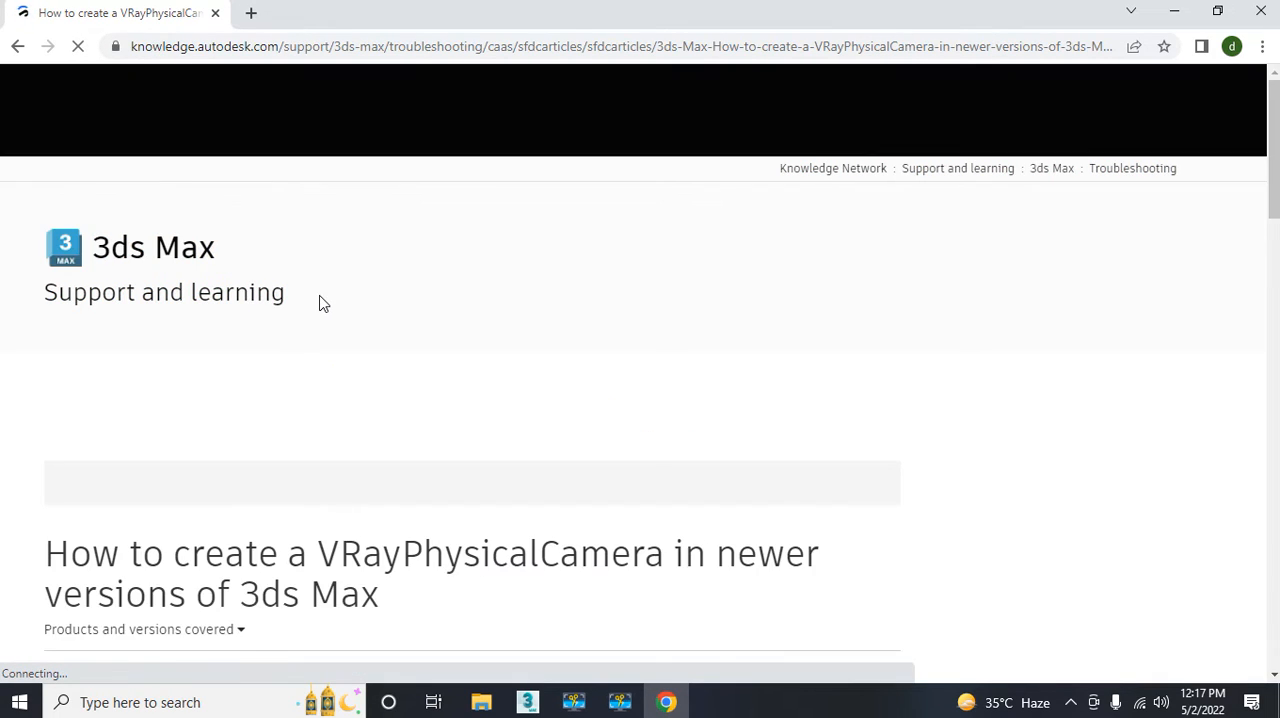
scroll(322, 312, down, 10)
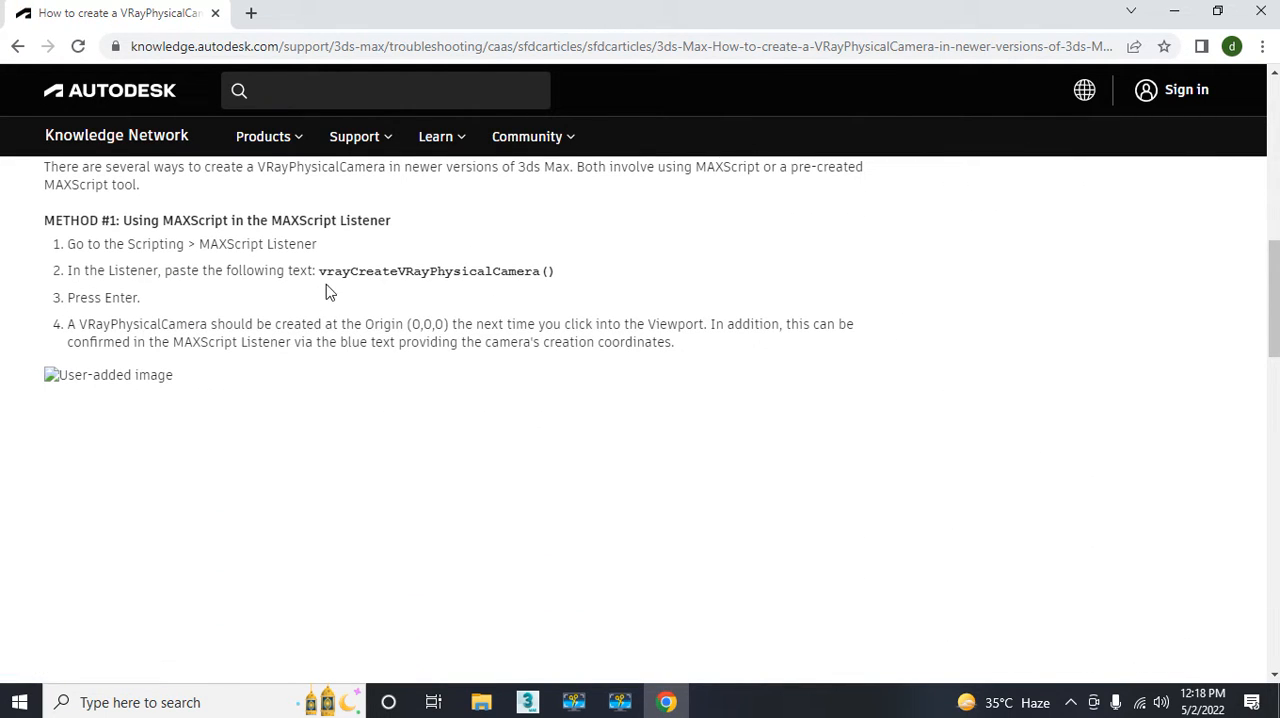
drag(322, 275, 558, 276)
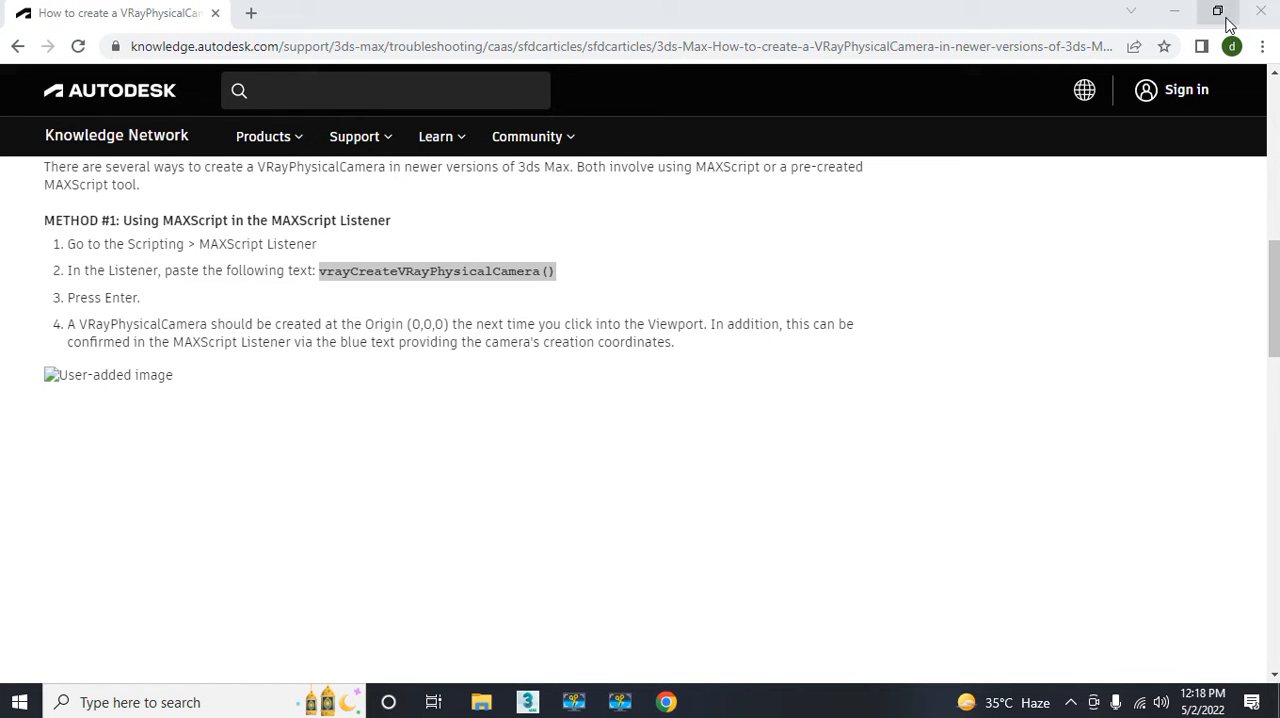
click(1275, 12)
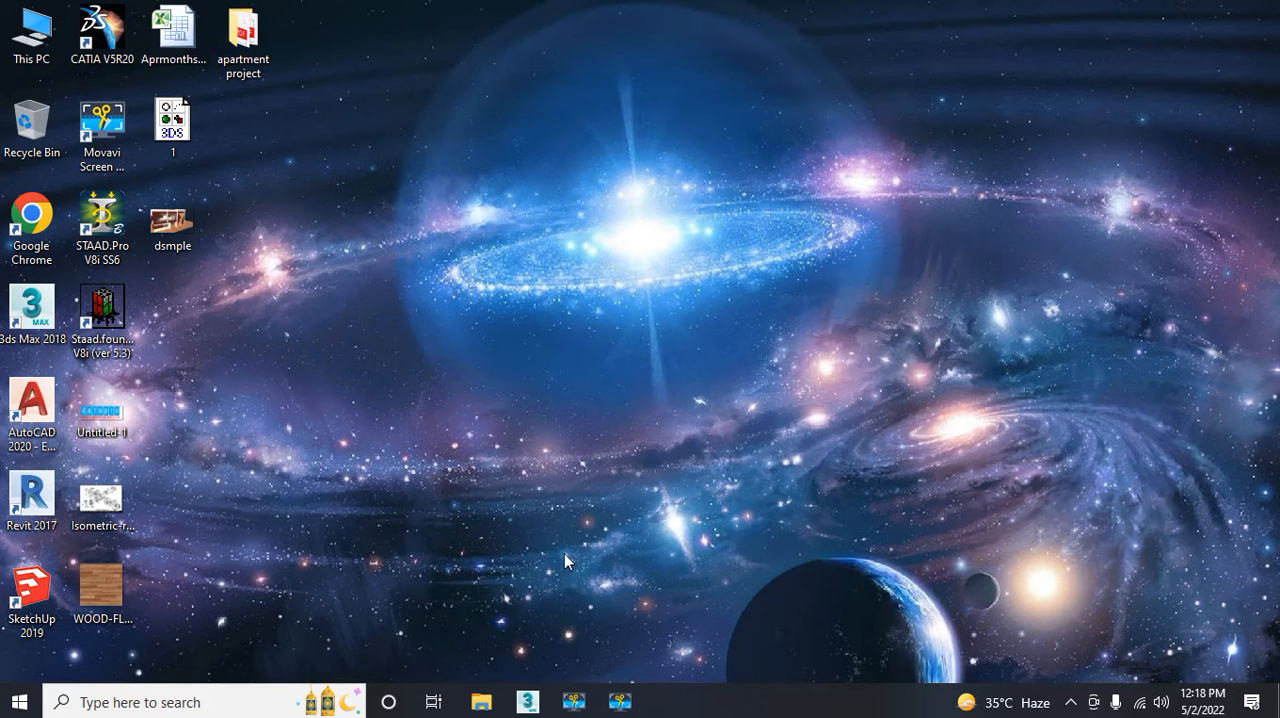
Step: Switch back to 3ds Max, run vrayCreateVRayPhysicalCamera() in the MAXScript Mini Listener to create the camera, and show all four viewports
click(527, 700)
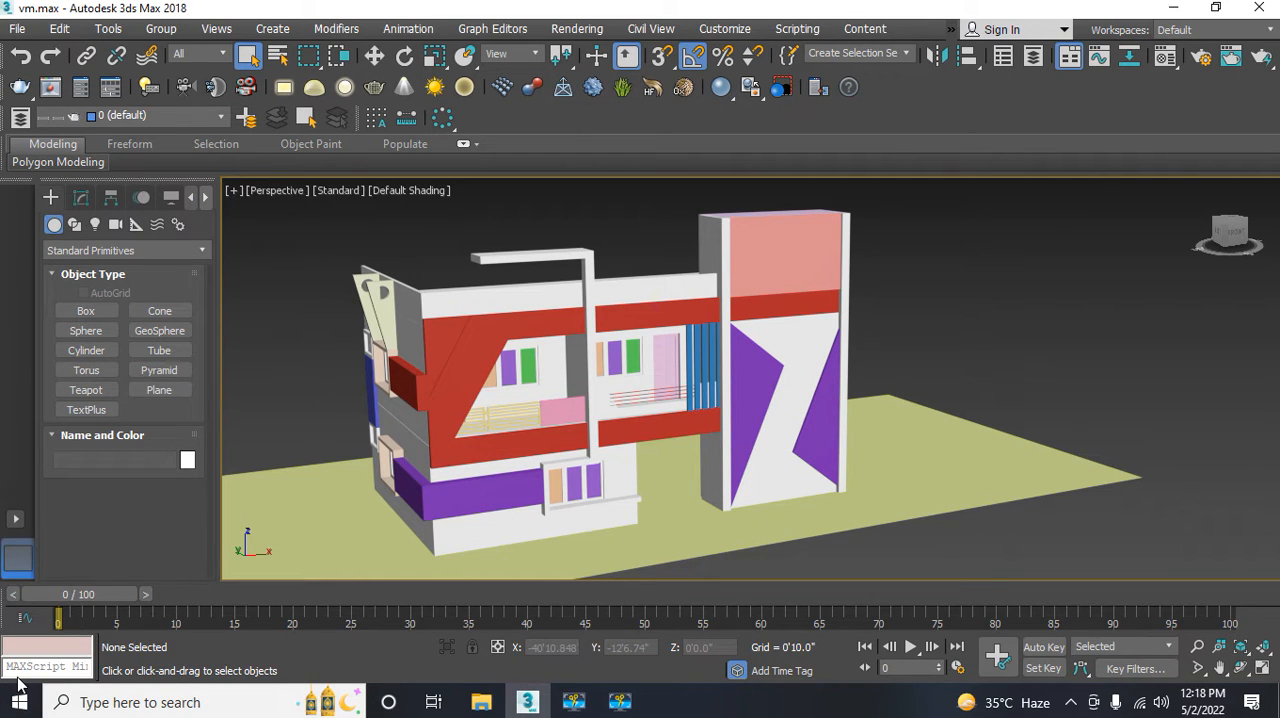
click(47, 668)
key(ctrl+v)
key(Return)
middle_drag(254, 380, 277, 375)
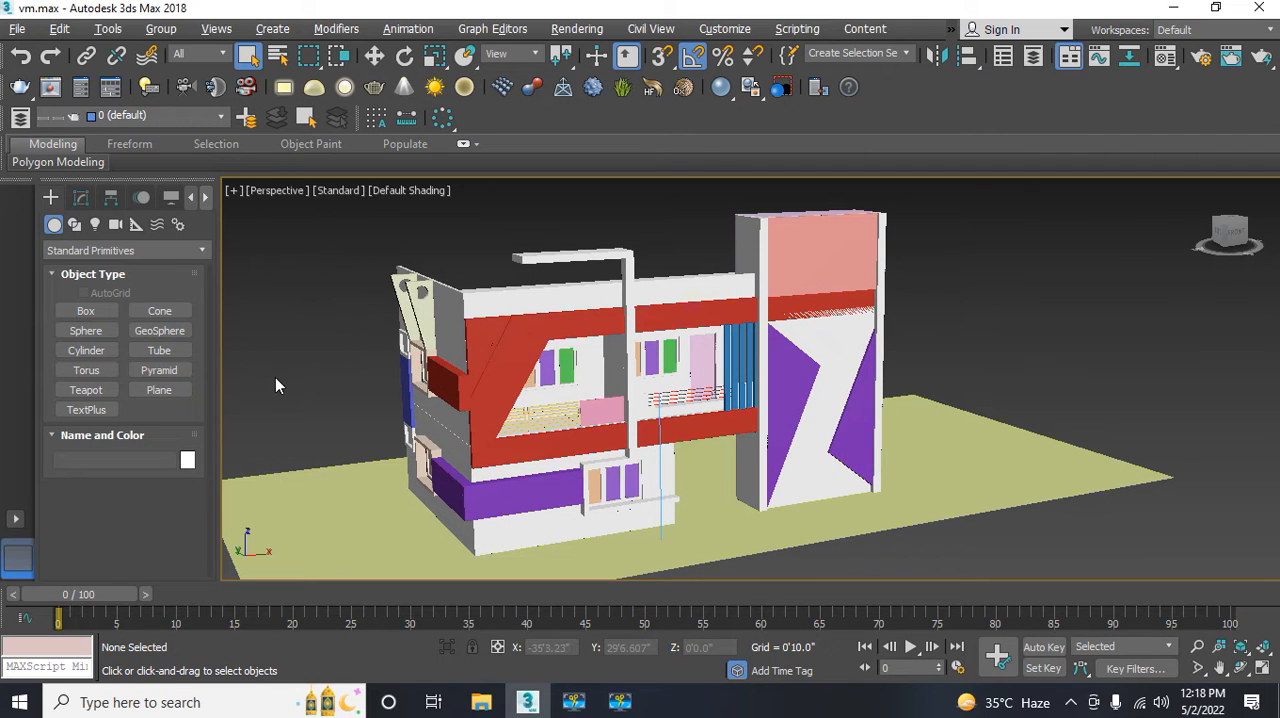
key(alt+w)
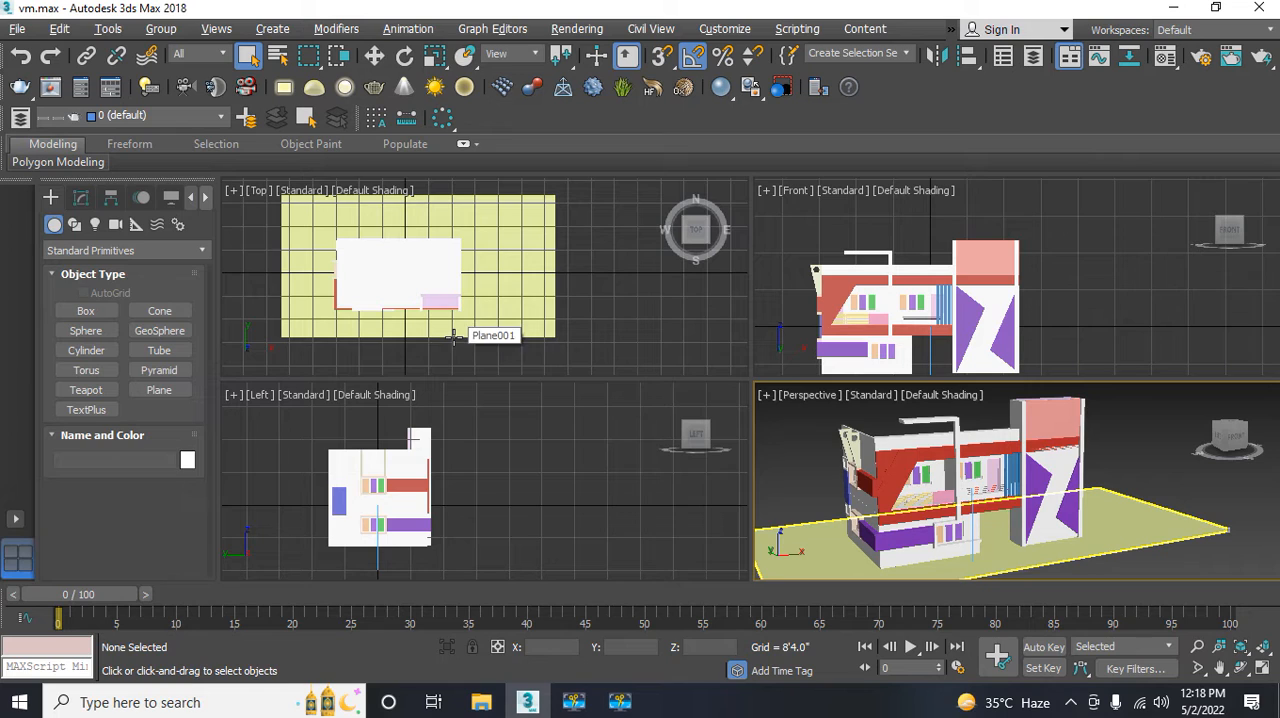
Step: Switch the Top, Left and Front viewports to wireframe display
middle_drag(452, 336, 452, 354)
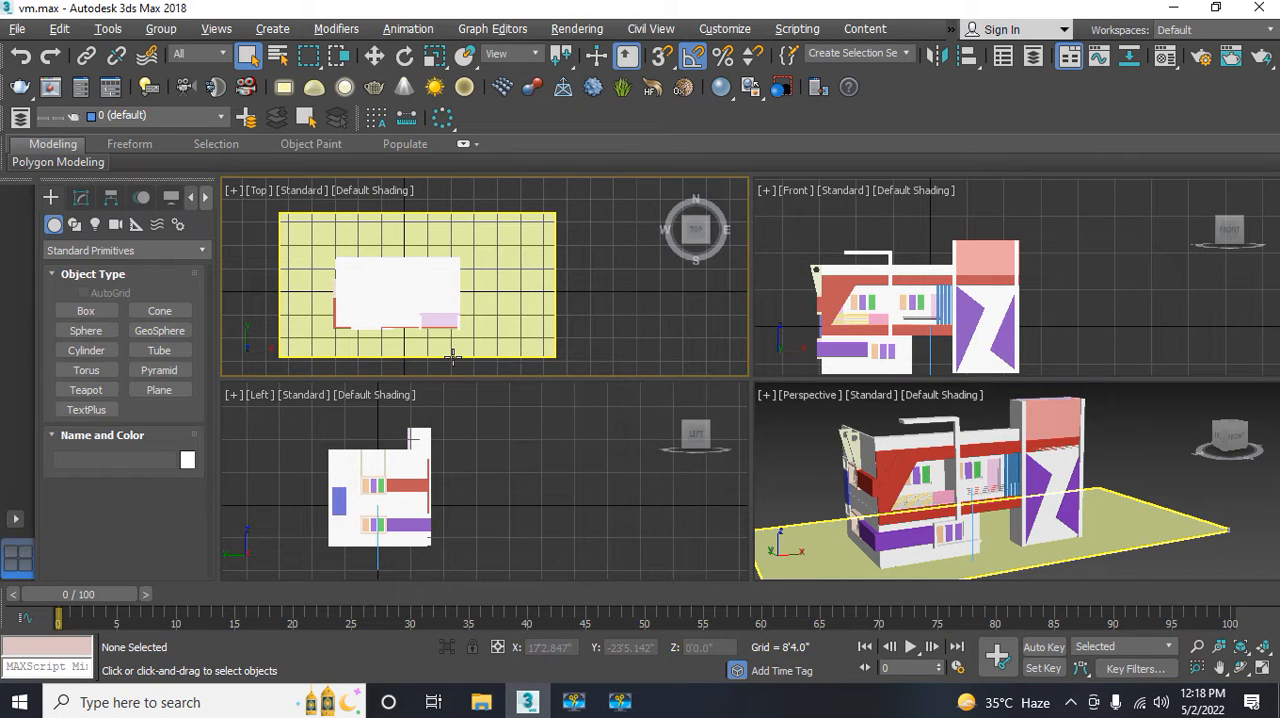
key(F3)
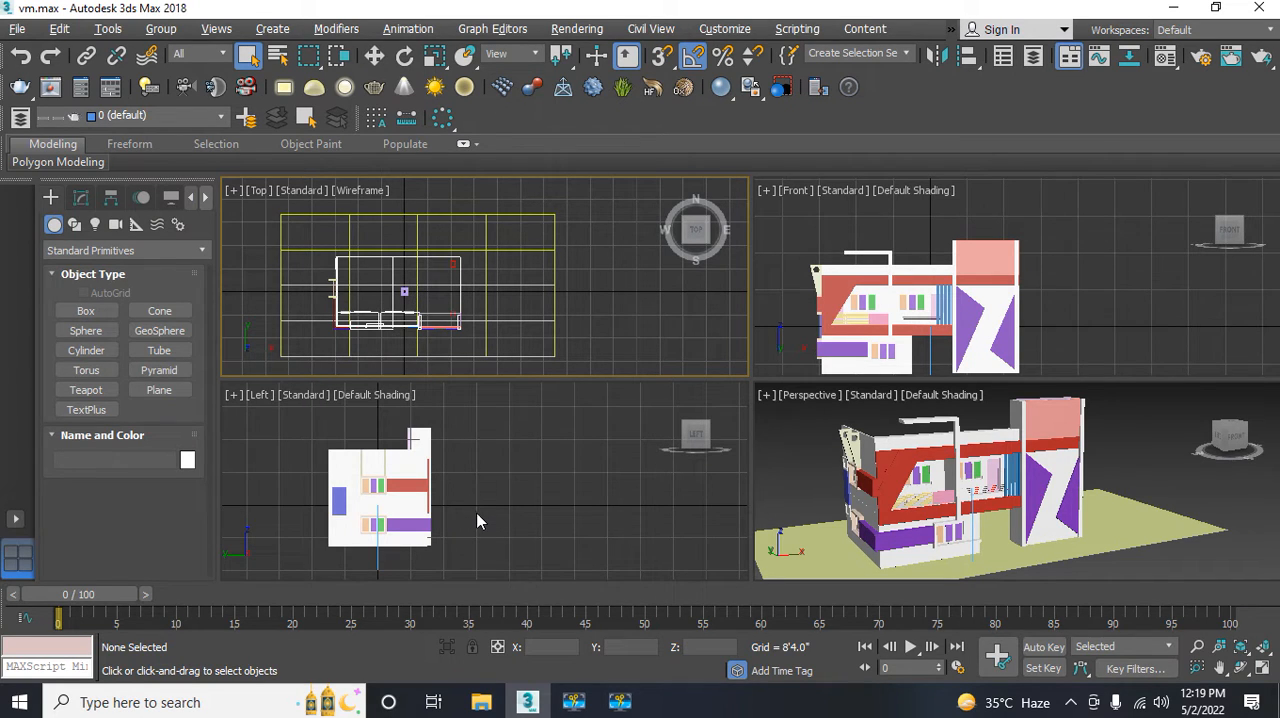
click(491, 533)
key(F3)
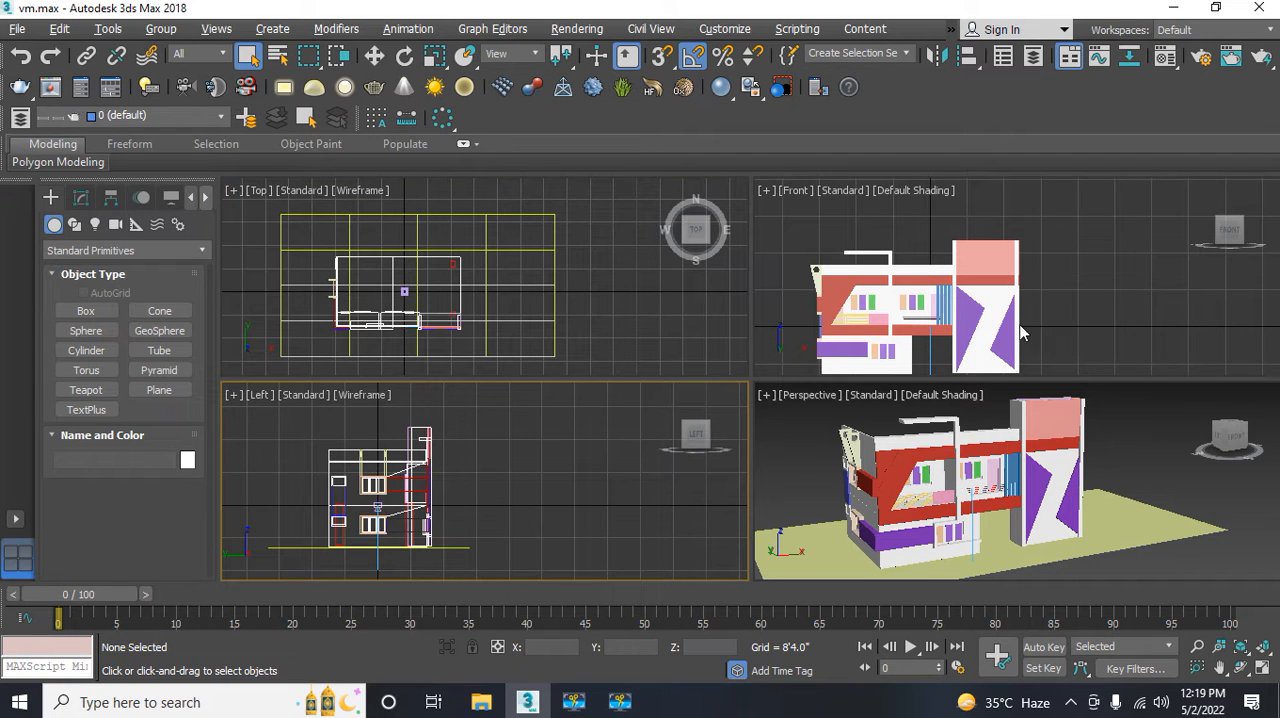
middle_drag(793, 338, 813, 323)
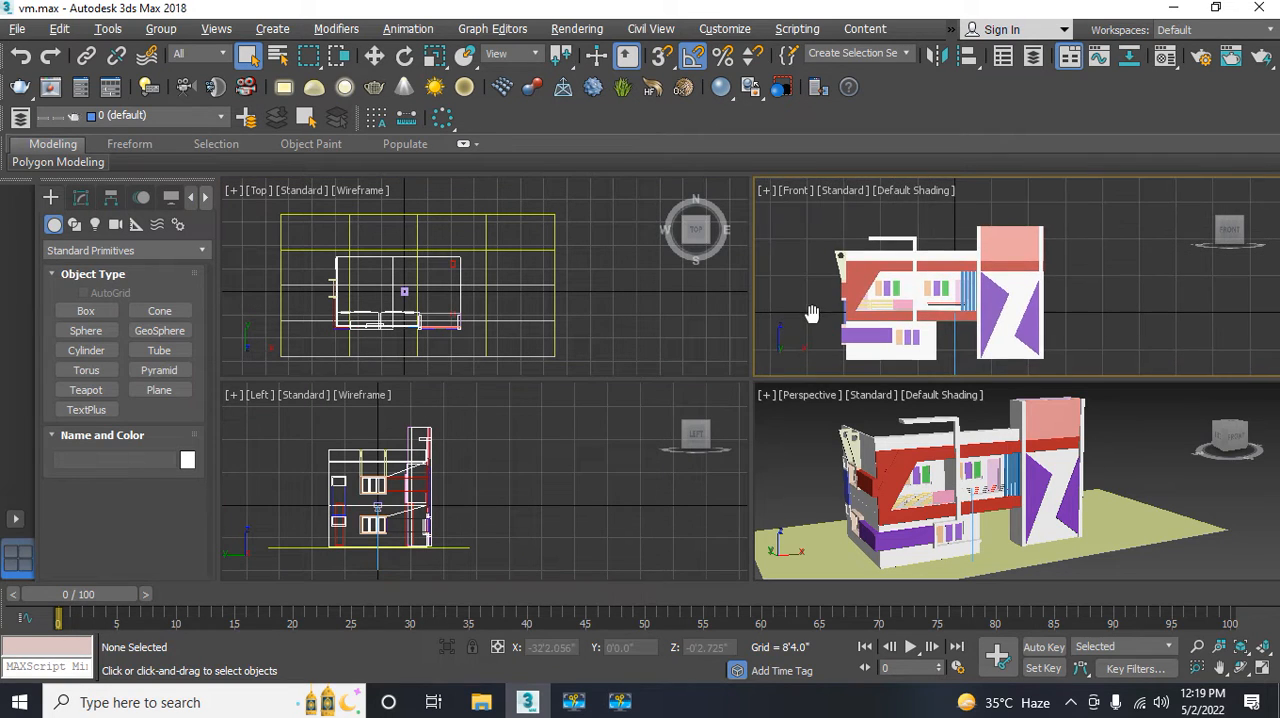
key(F3)
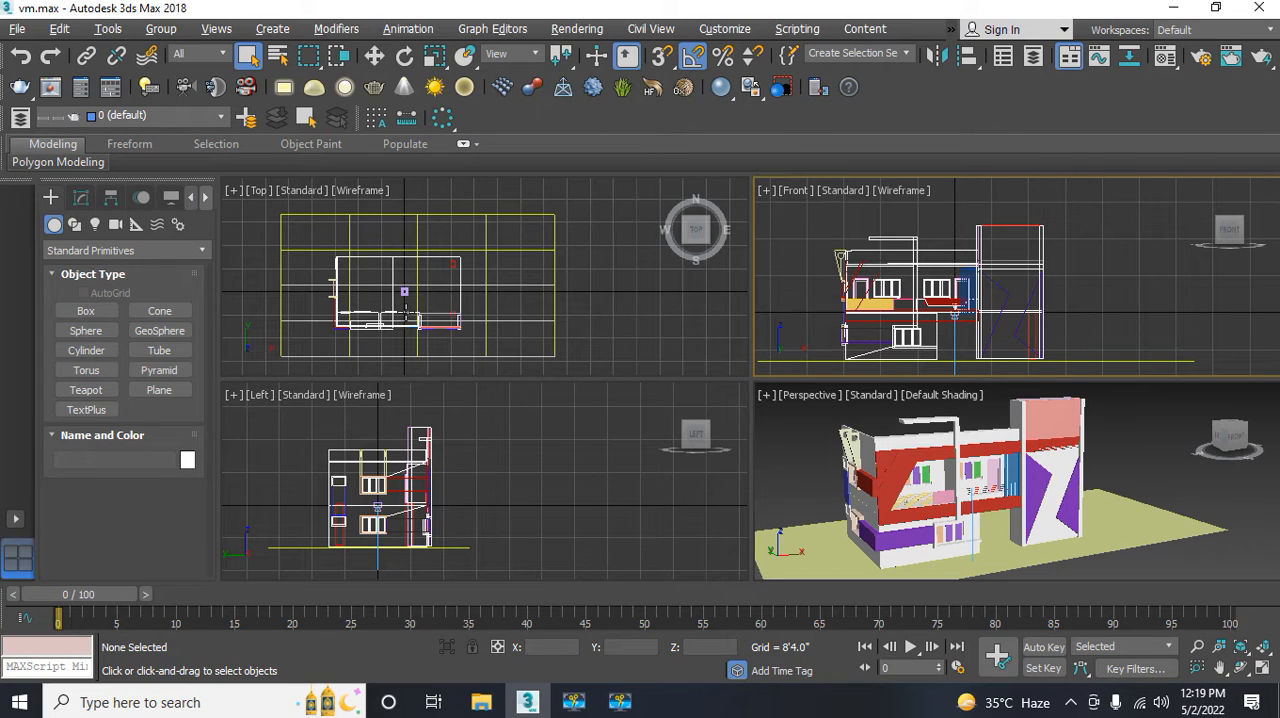
Step: Select the V-Ray camera inside the building and move it about 53'2" out in front of the facade in the Left view
scroll(407, 311, up, 5)
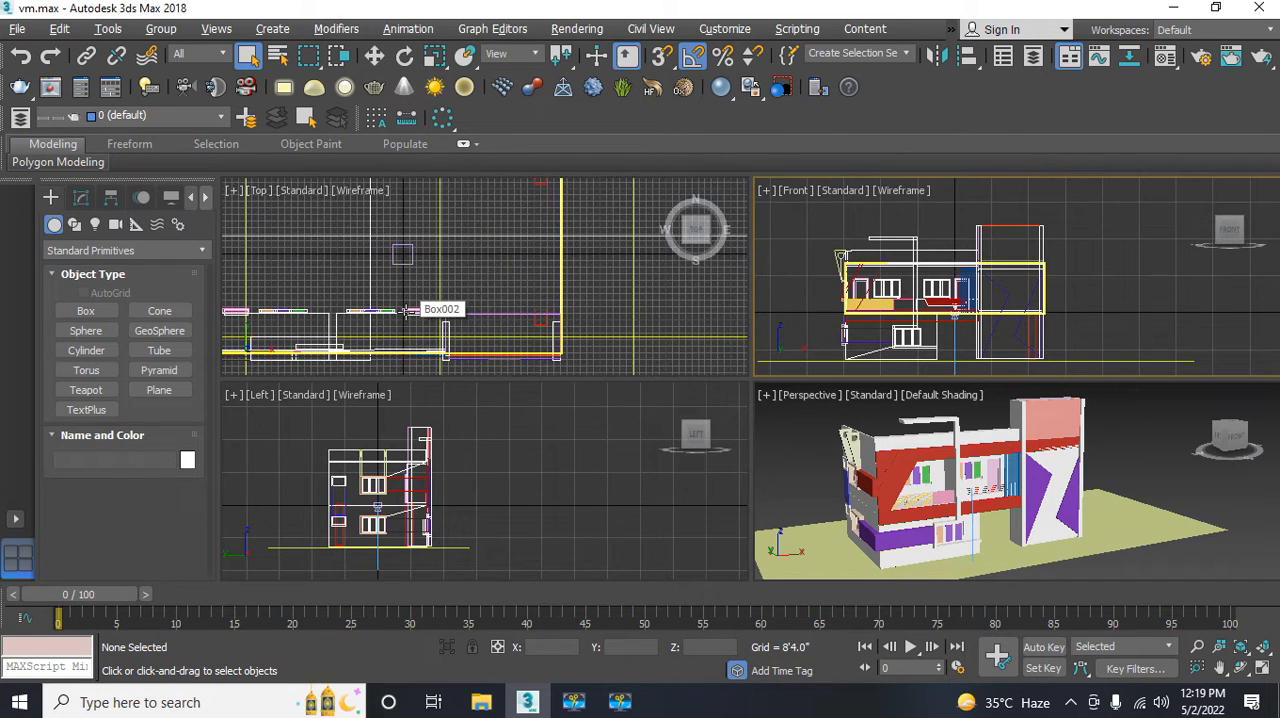
click(401, 254)
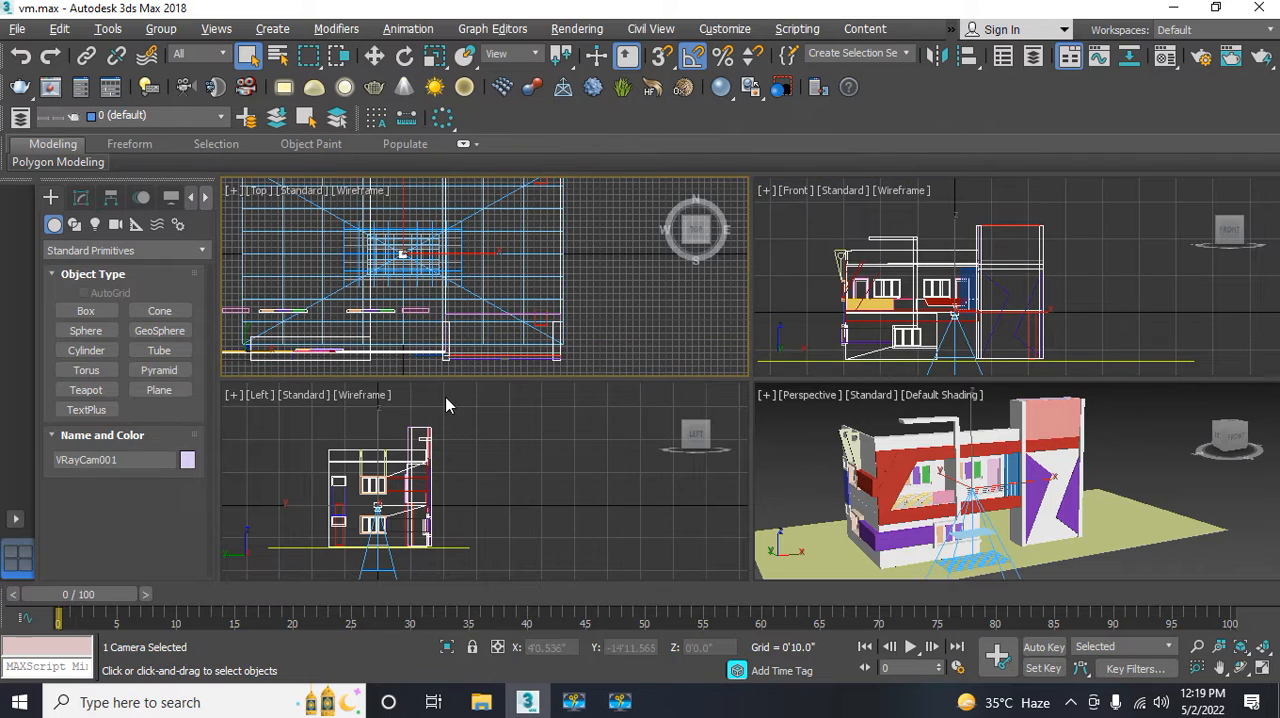
scroll(469, 466, down, 4)
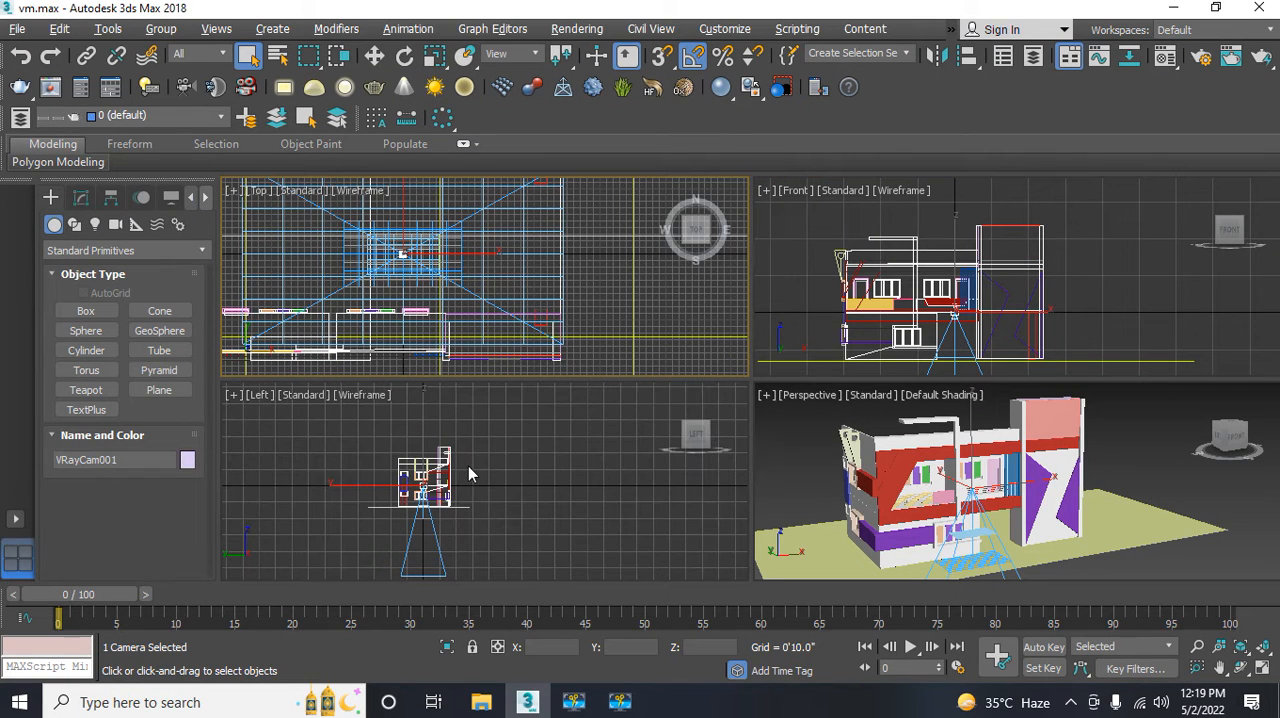
middle_drag(424, 466, 352, 451)
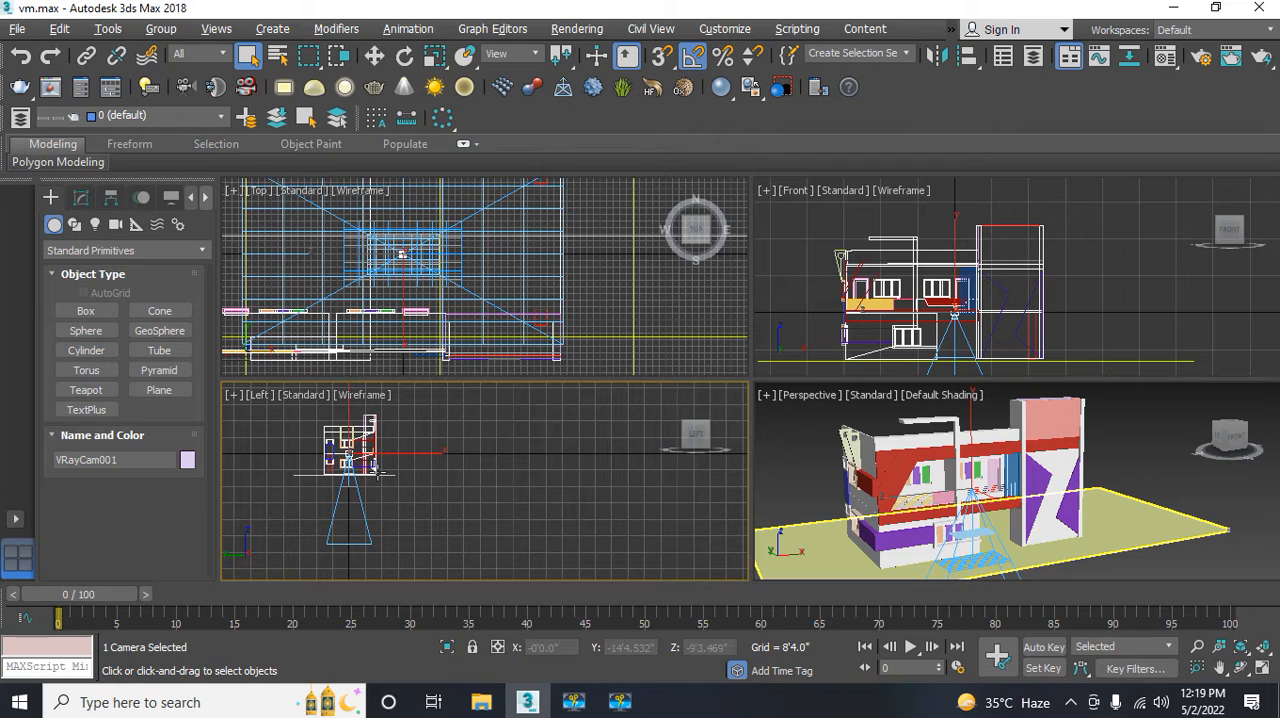
click(375, 57)
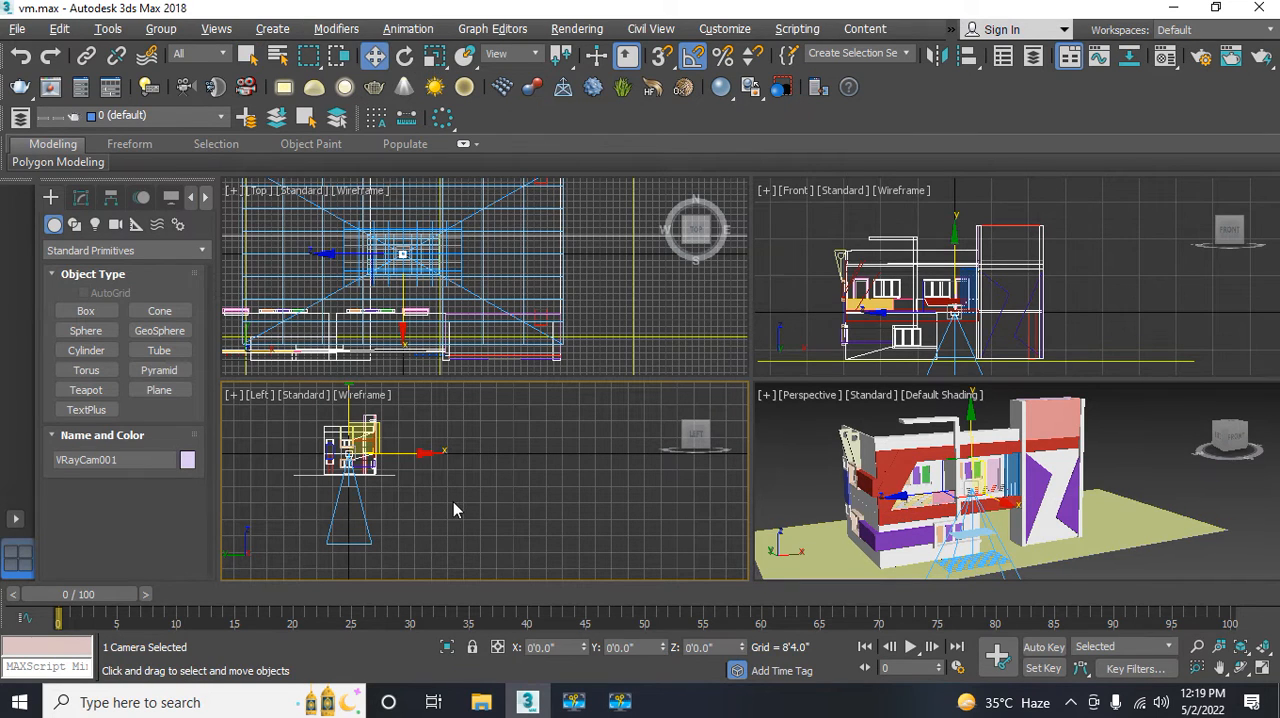
middle_drag(453, 510, 482, 555)
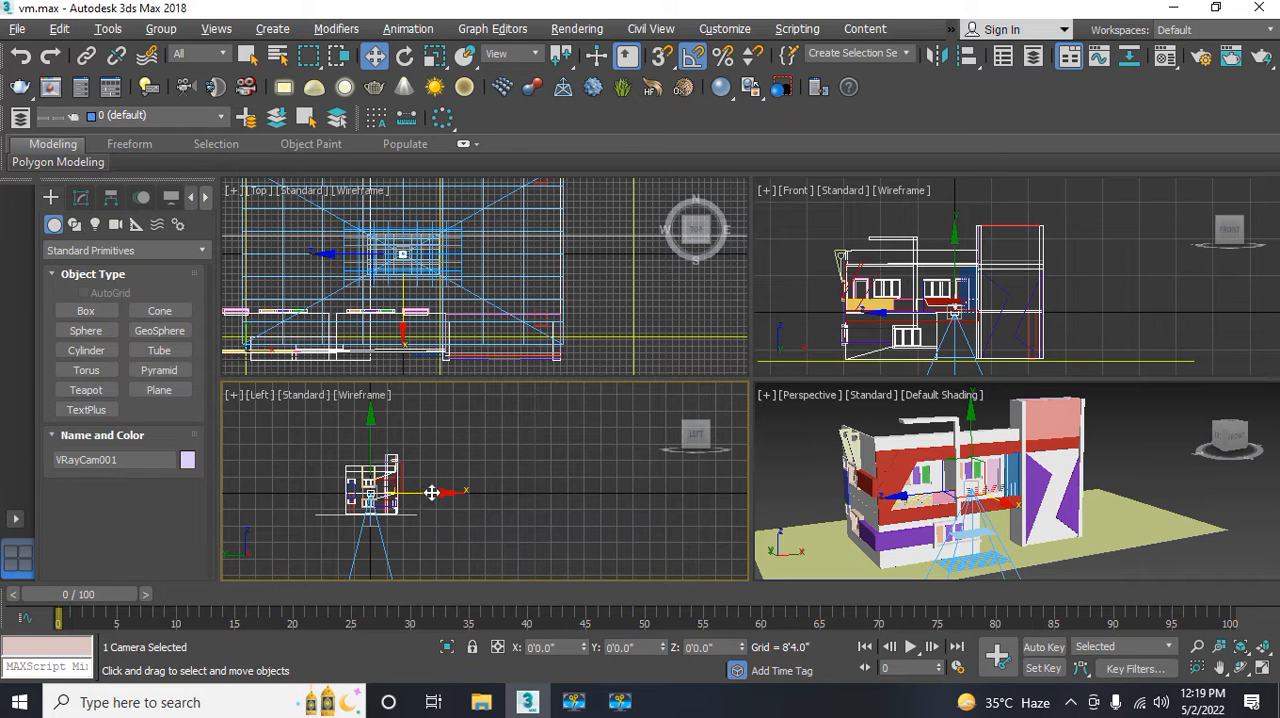
drag(431, 492, 529, 501)
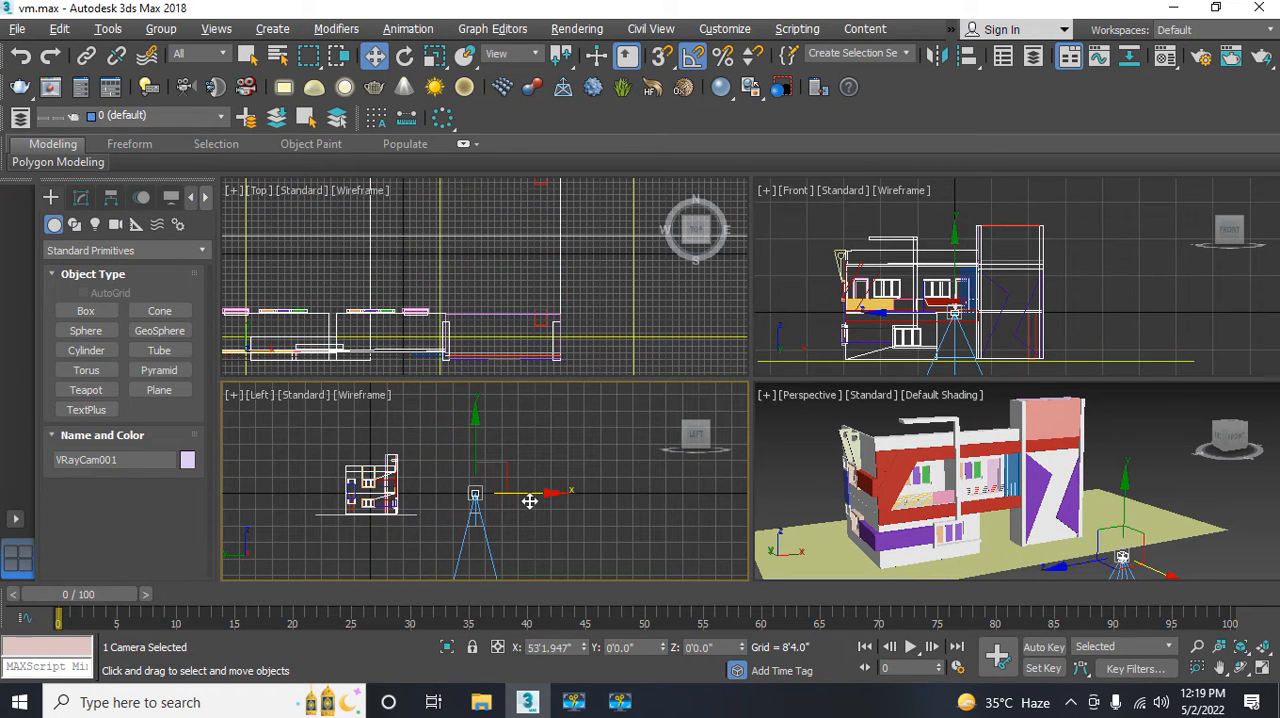
Step: Move the V-Ray camera farther away from the facade to about Y -60'10" in the Left view
middle_drag(464, 336, 433, 228)
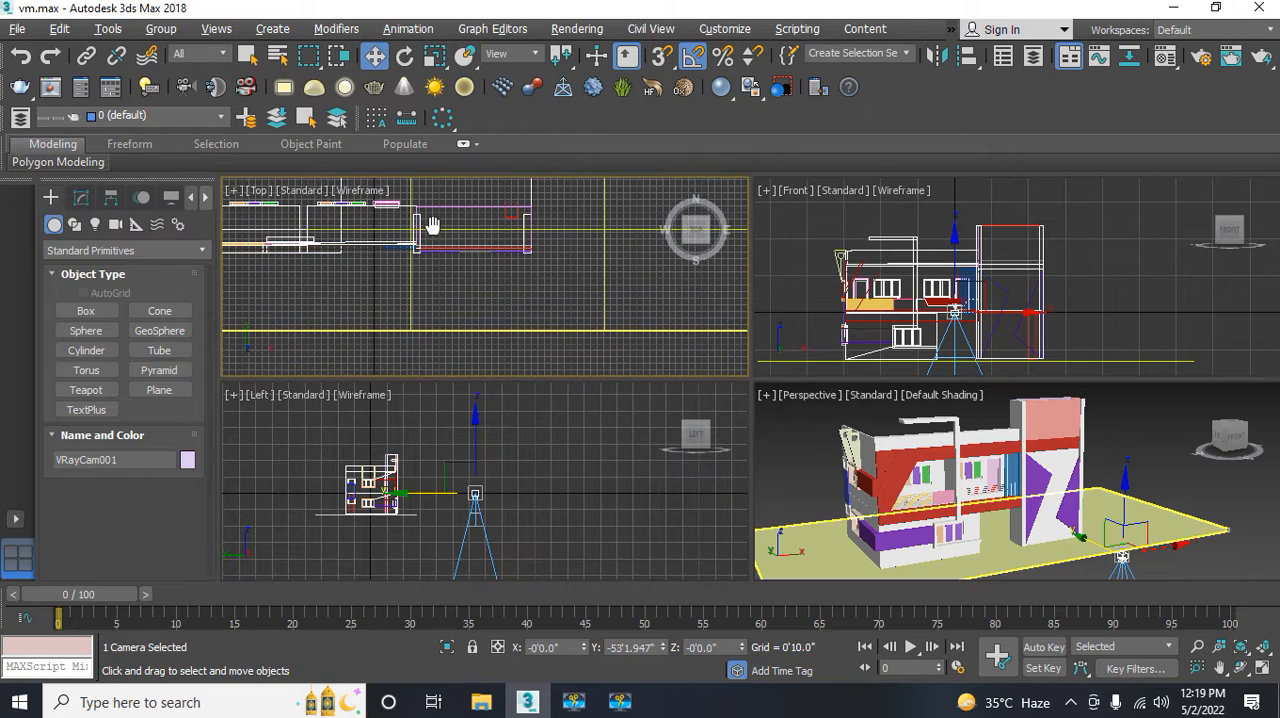
scroll(436, 234, down, 2)
scroll(436, 233, down, 2)
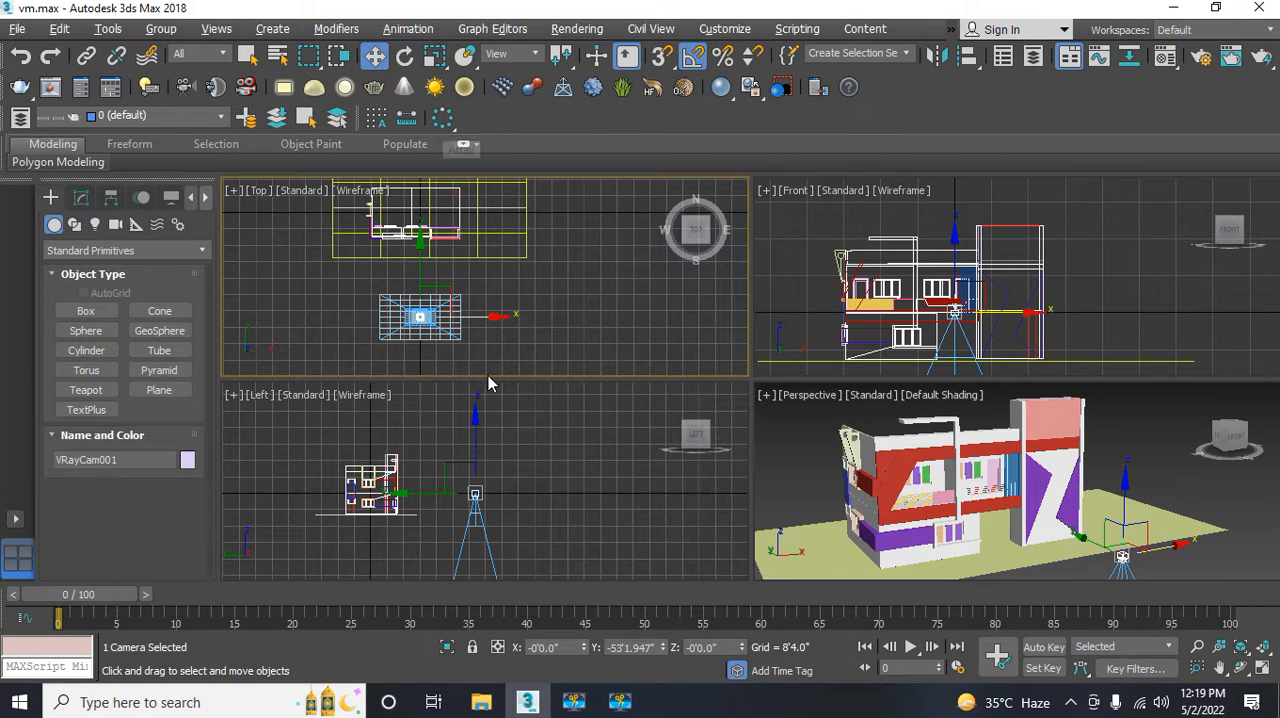
middle_drag(506, 491, 514, 440)
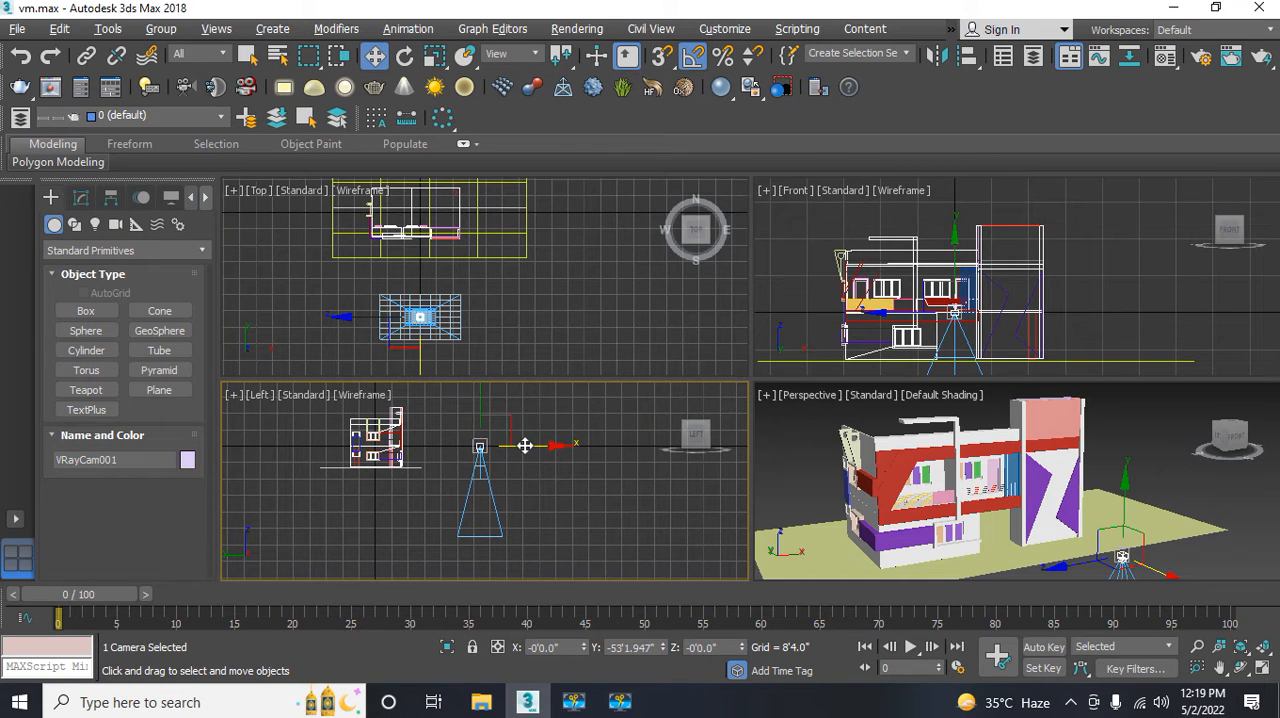
drag(525, 446, 539, 447)
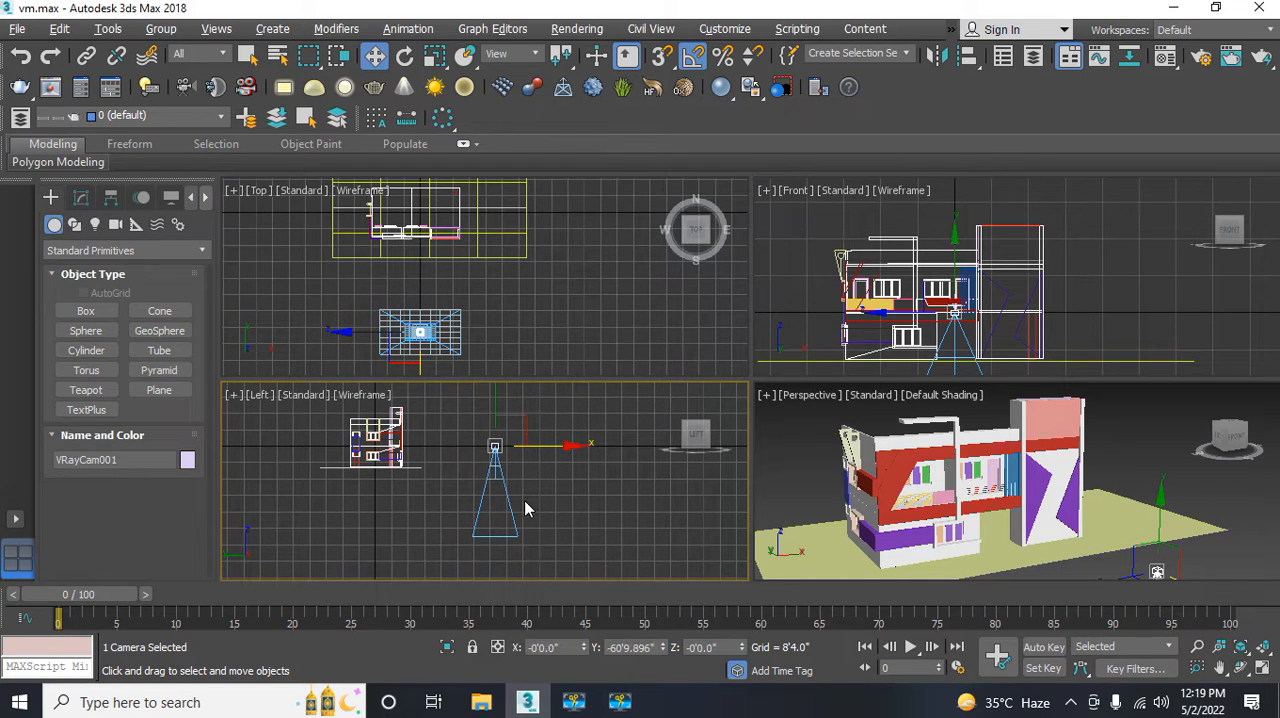
Step: Try toggling the V-Ray camera's targeted parameter and selecting the camera's target in the Left view
middle_drag(523, 449, 502, 470)
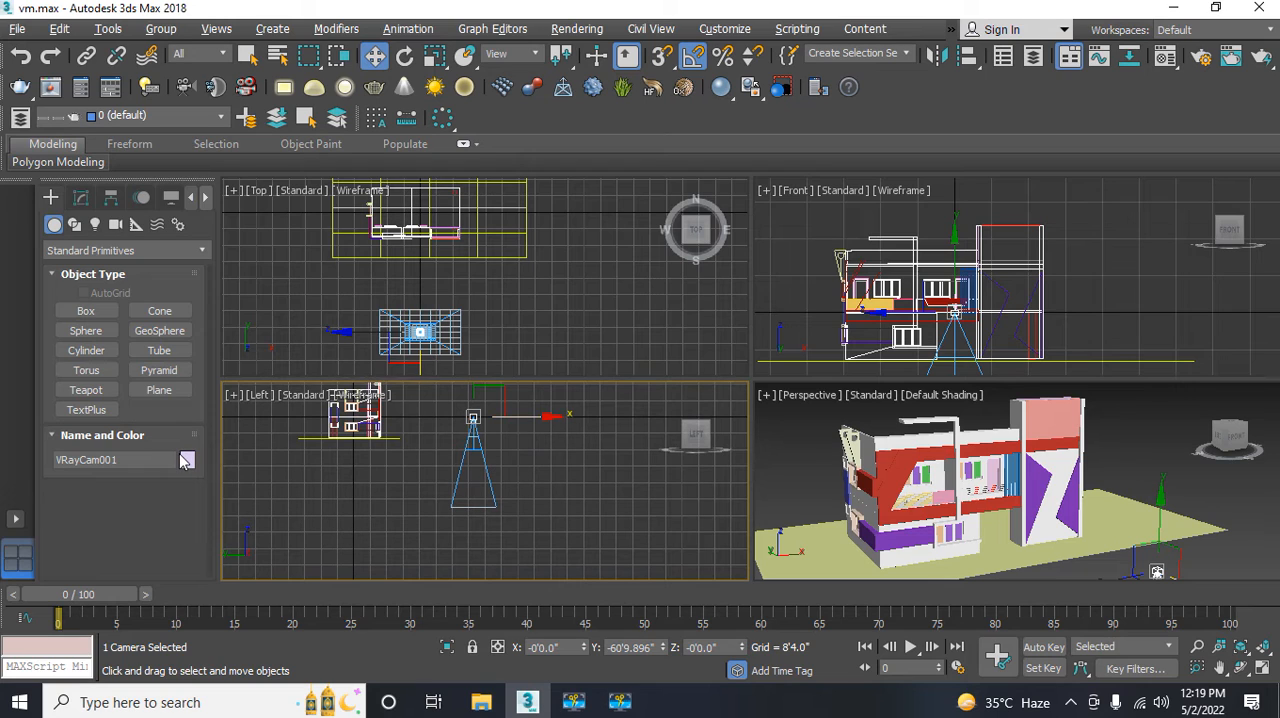
click(81, 199)
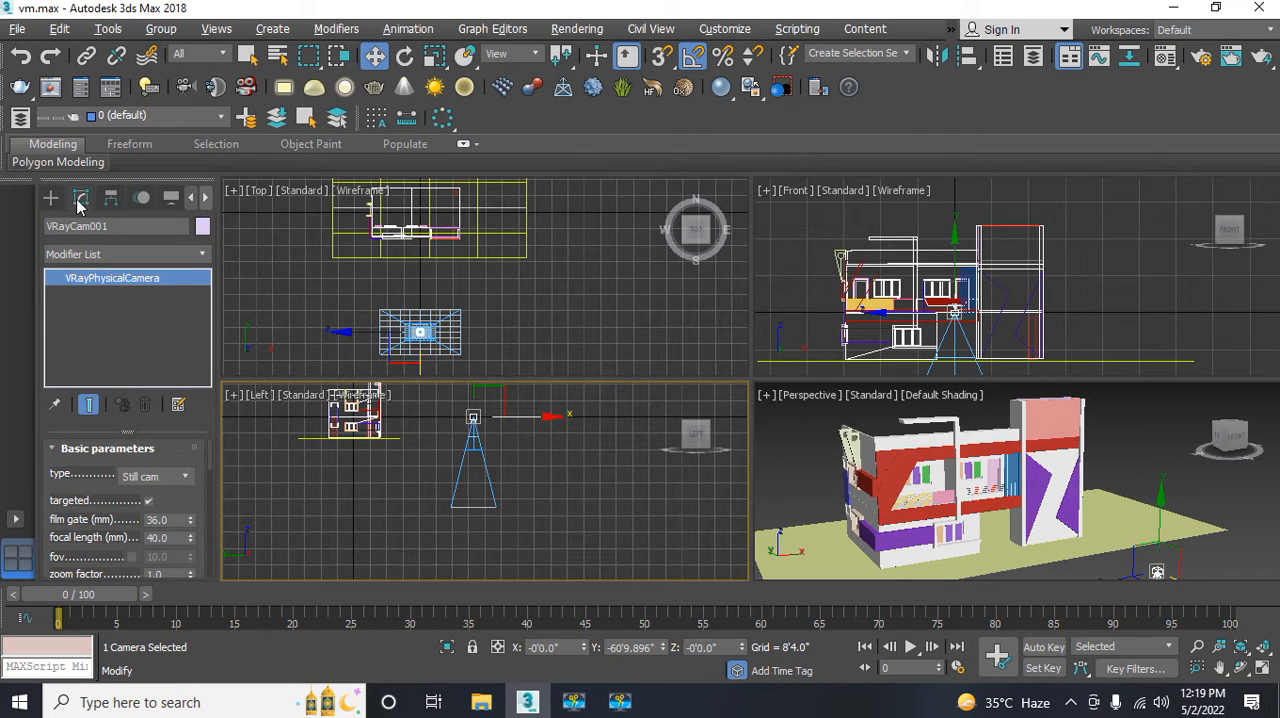
click(147, 502)
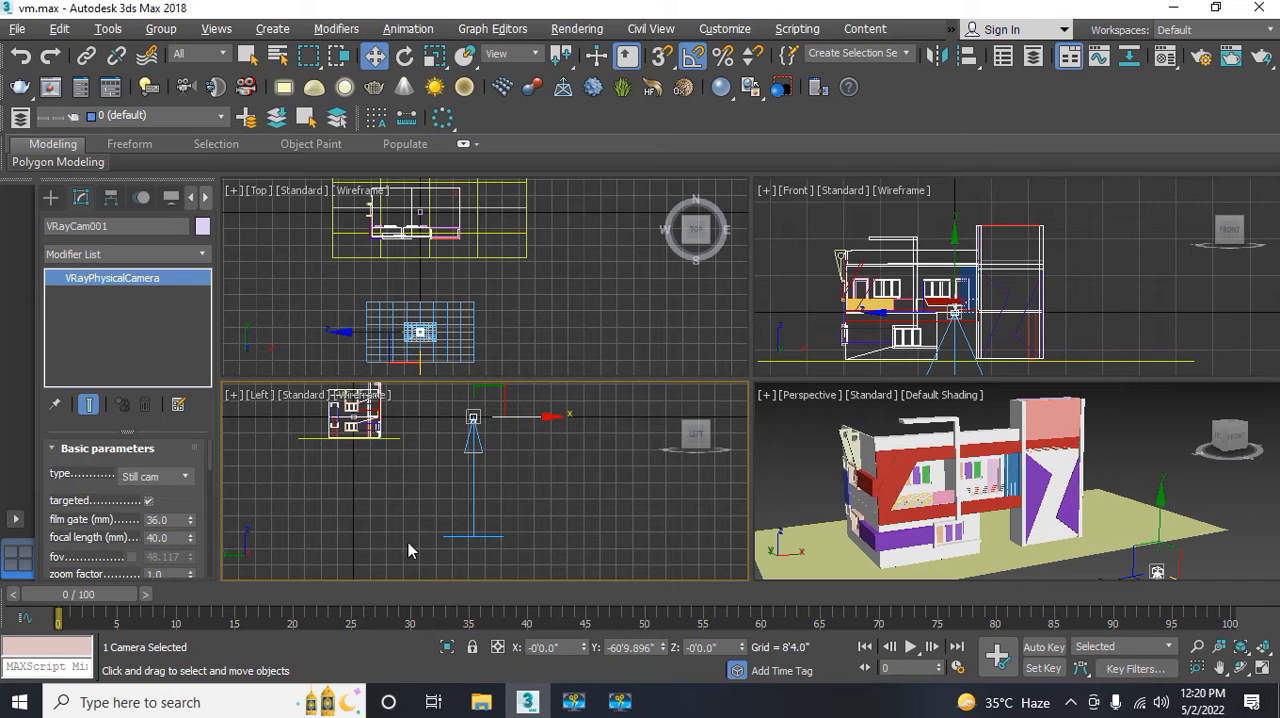
click(478, 553)
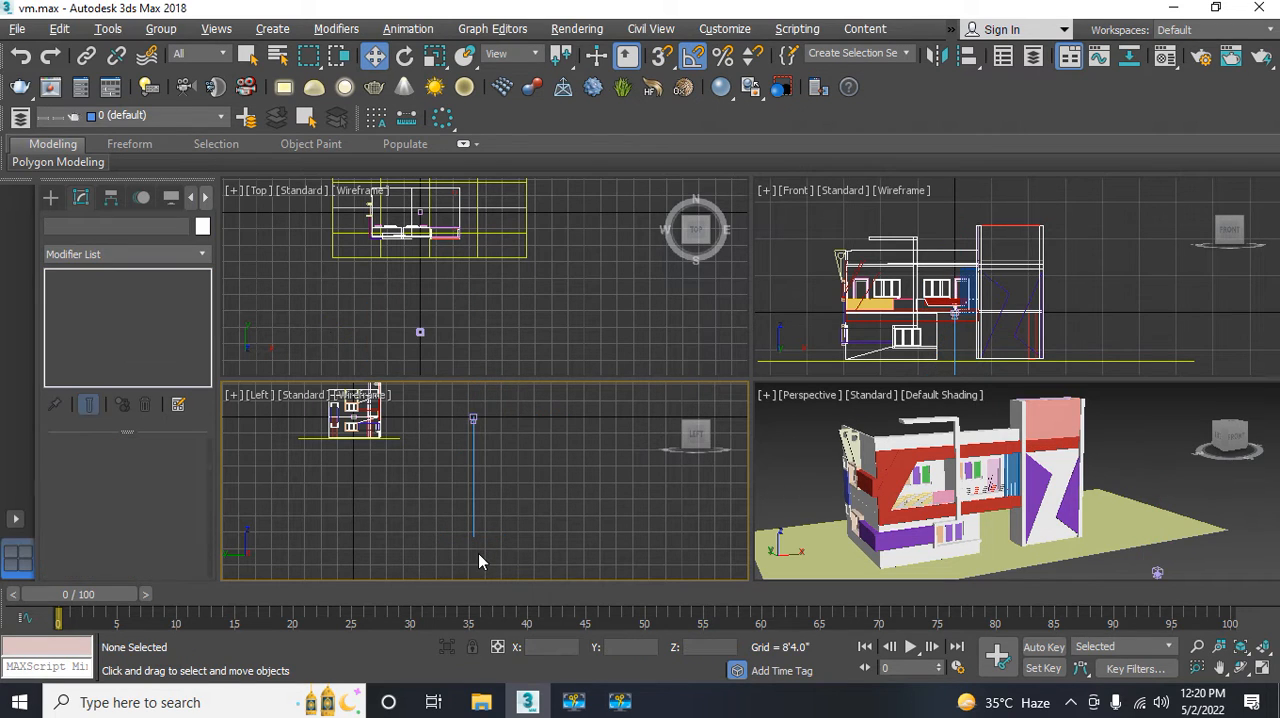
click(474, 538)
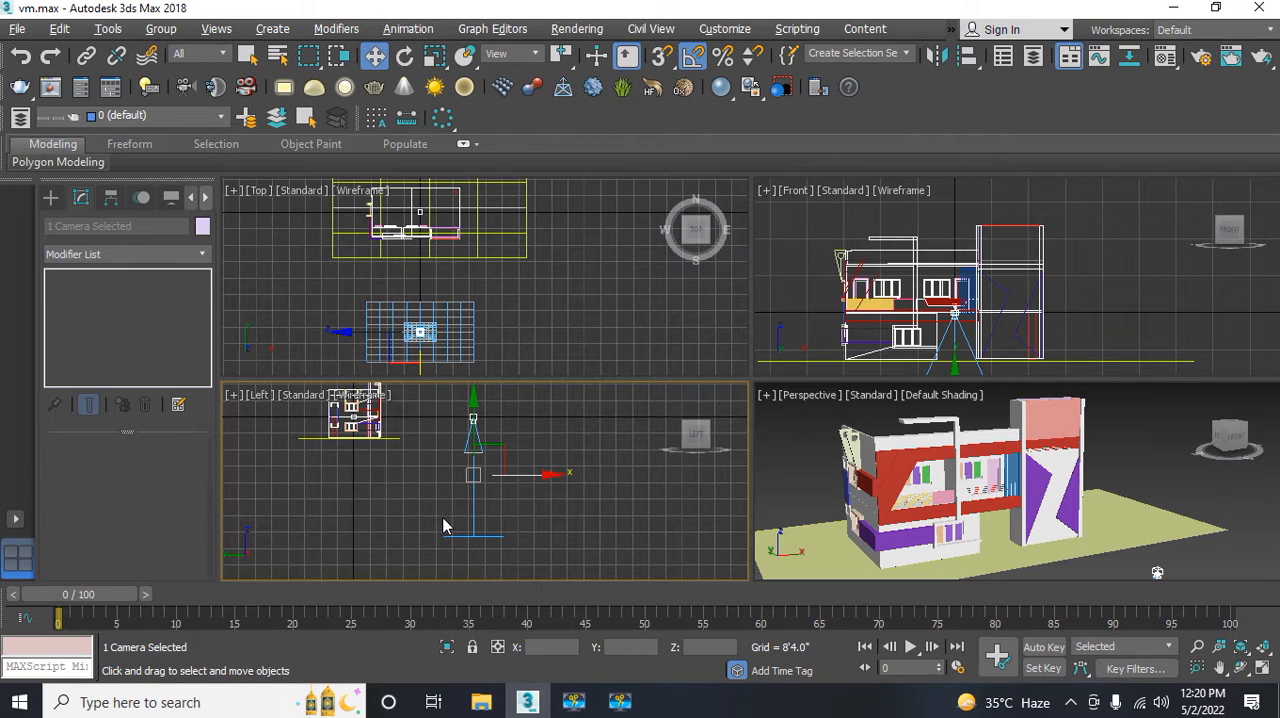
click(485, 430)
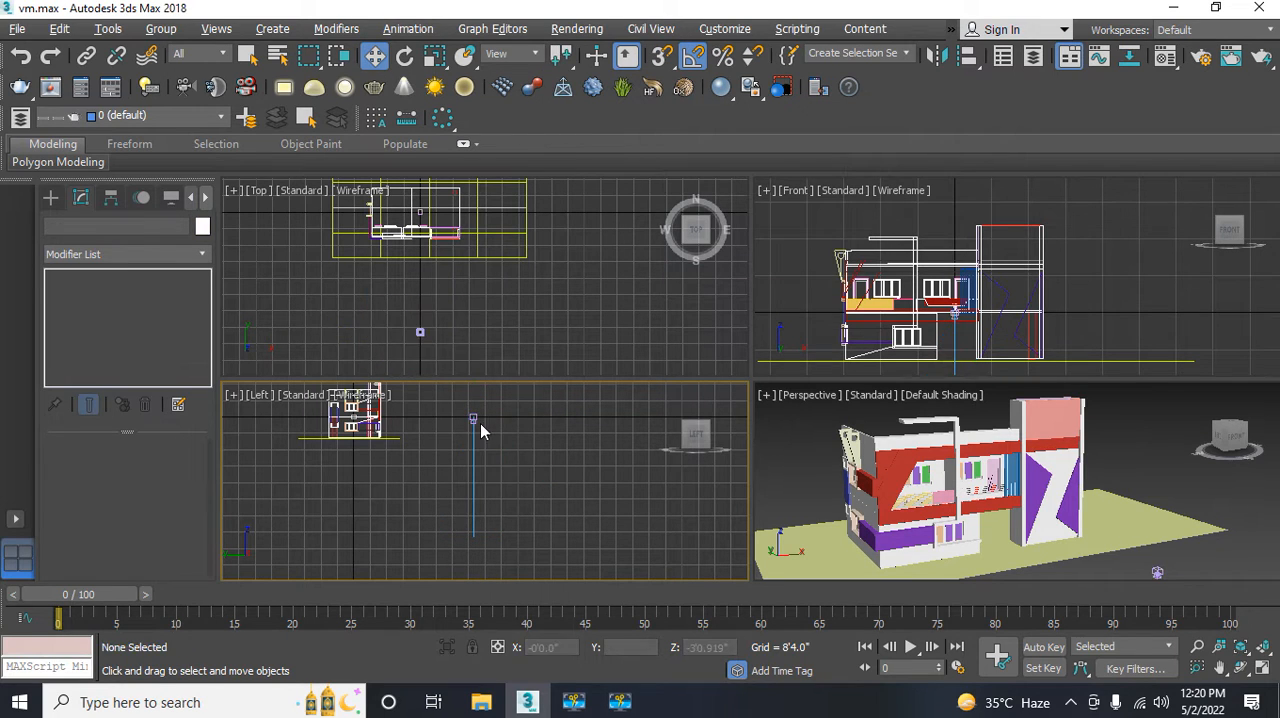
click(473, 416)
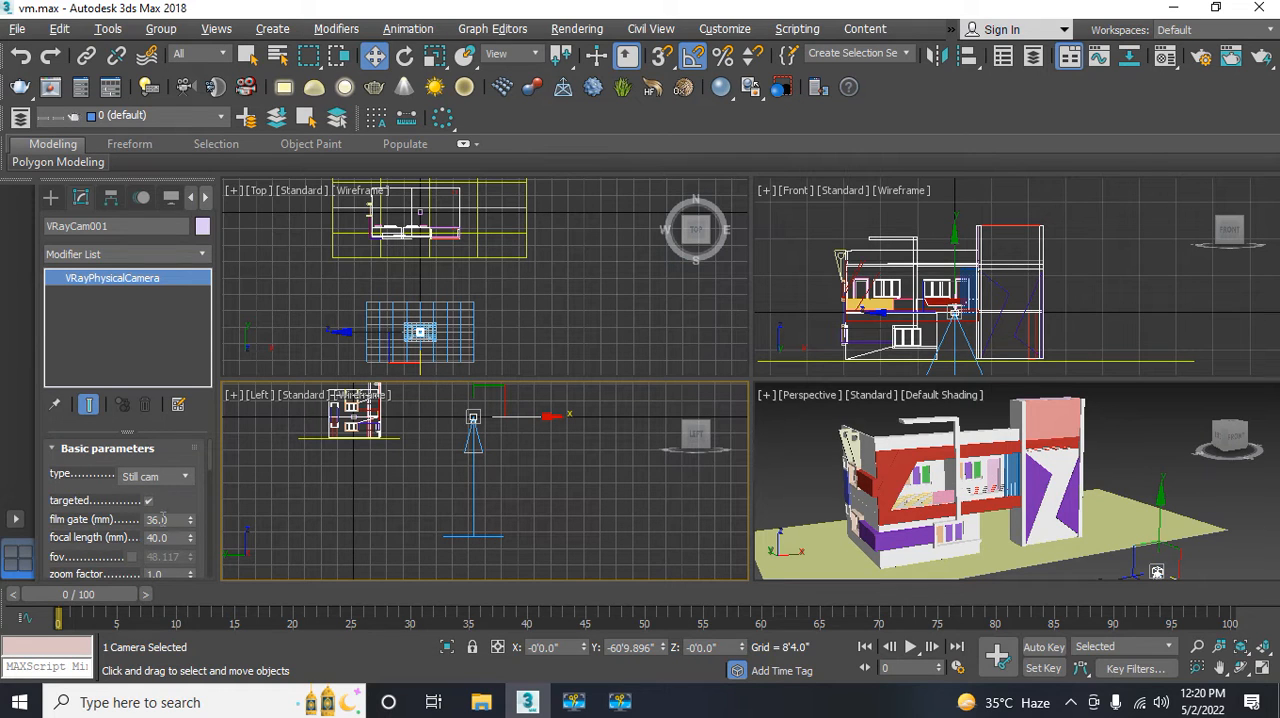
click(150, 500)
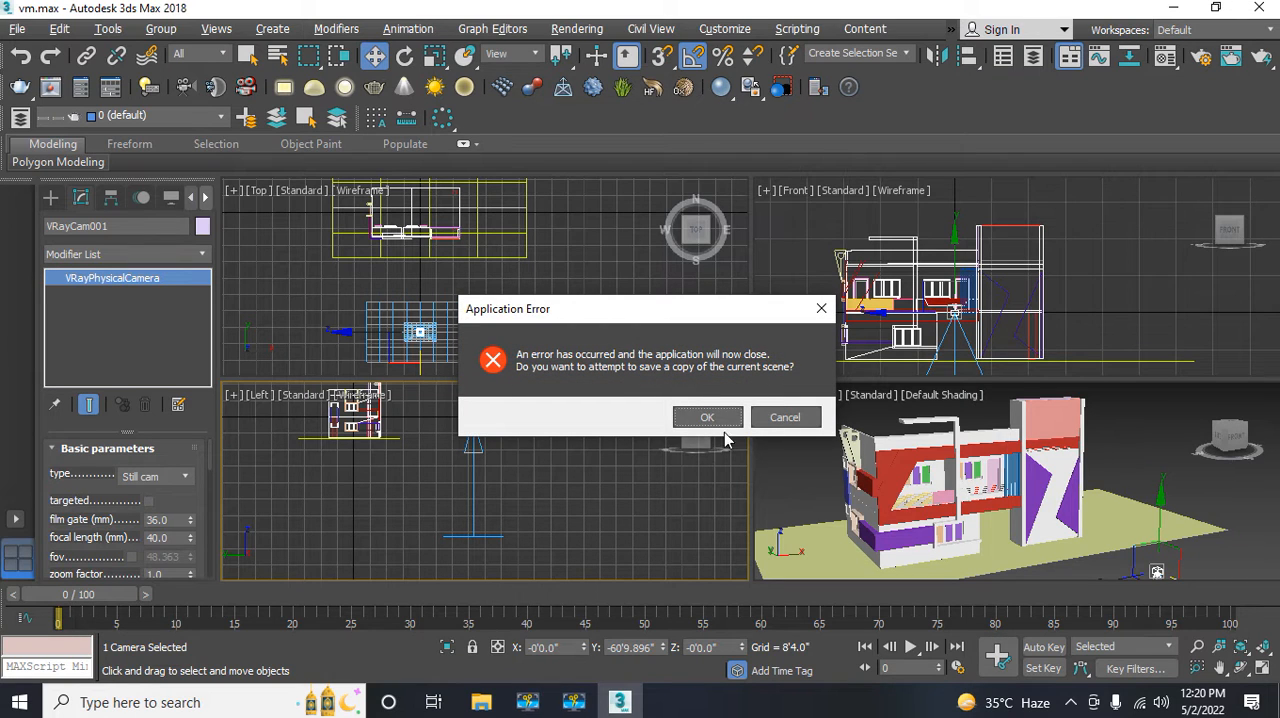
Step: Decline saving a copy of the scene after the application error and cancel the error report without sending it
click(775, 416)
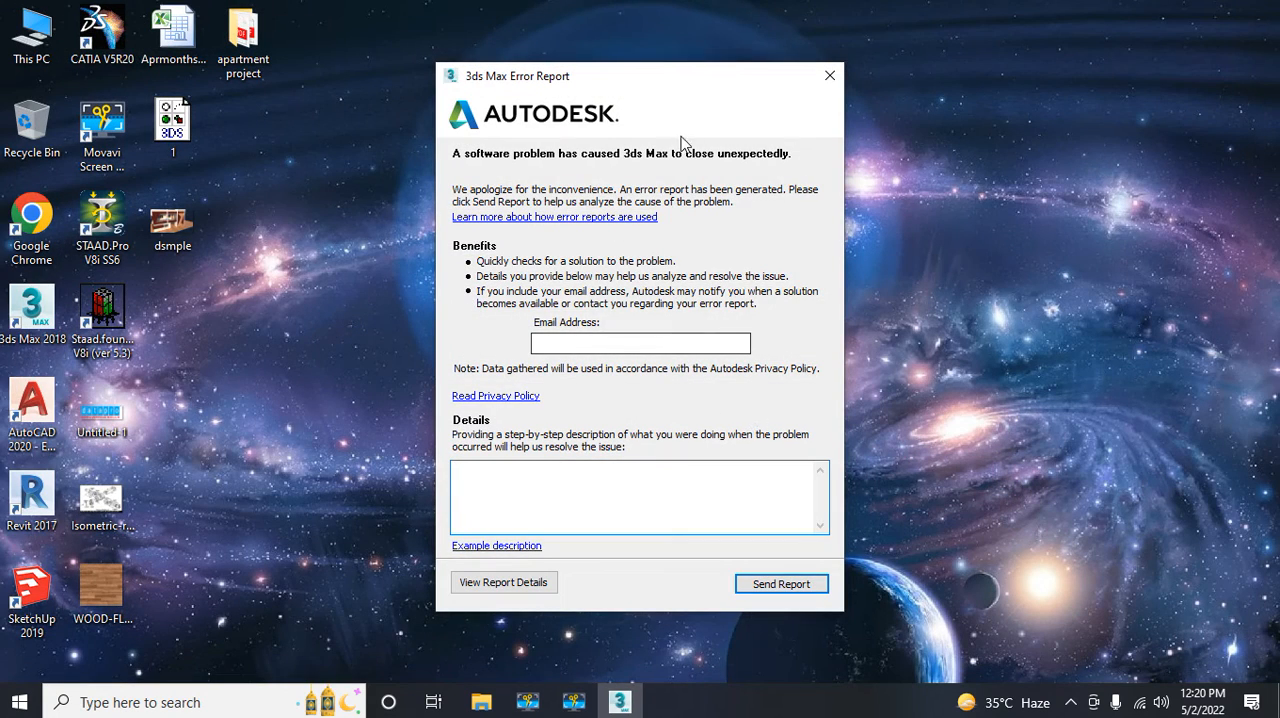
click(829, 77)
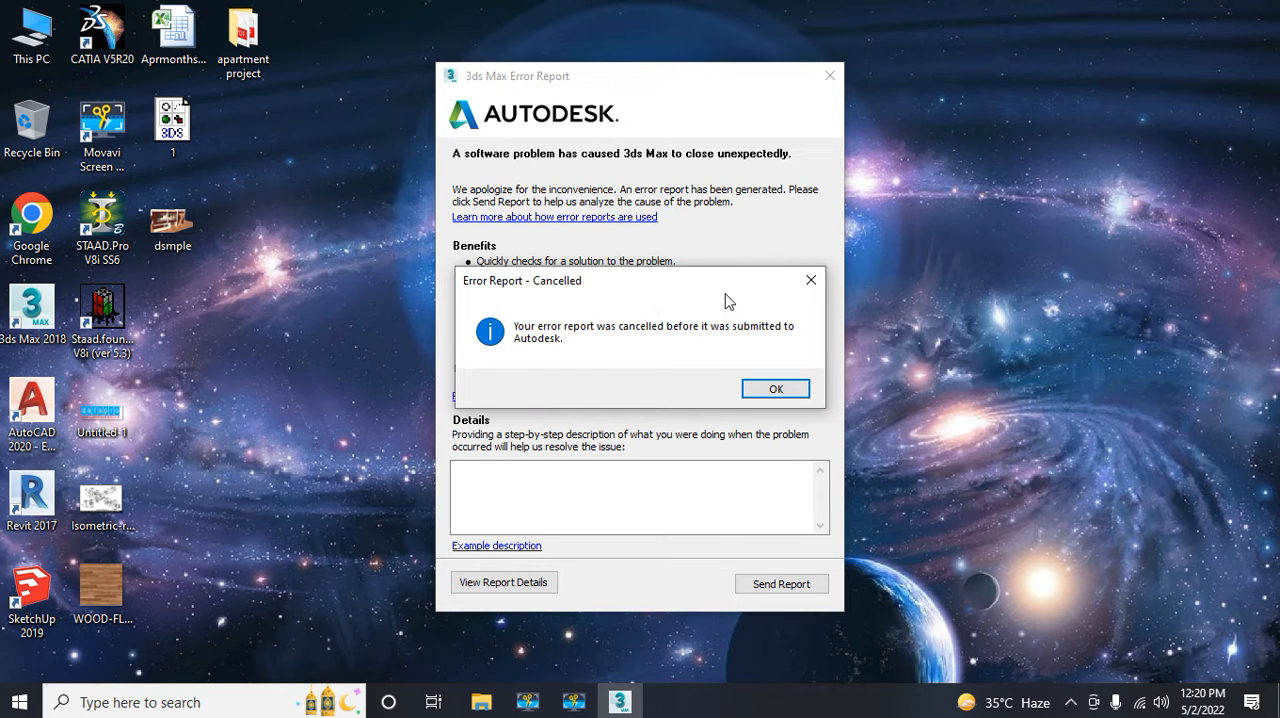
click(766, 389)
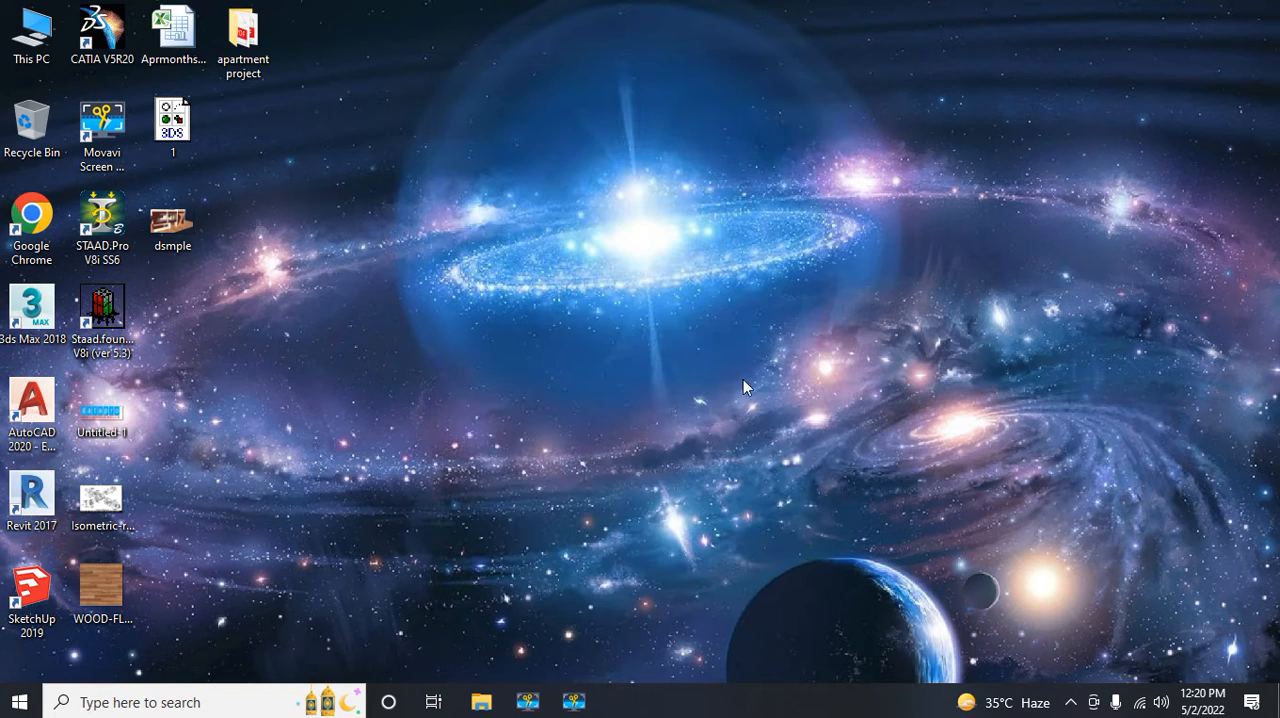
Step: Relaunch 3ds Max 2018, dismiss the welcome screen and reopen the recent scene vm.max
double_click(32, 310)
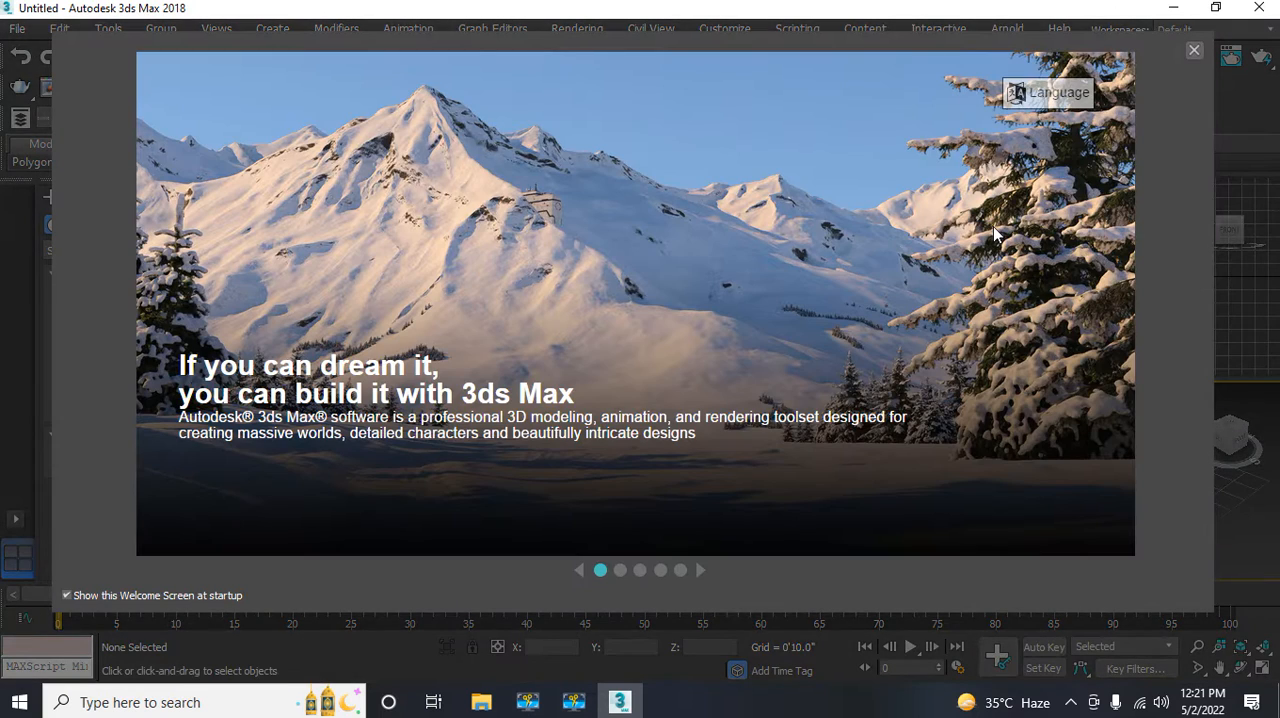
click(1194, 50)
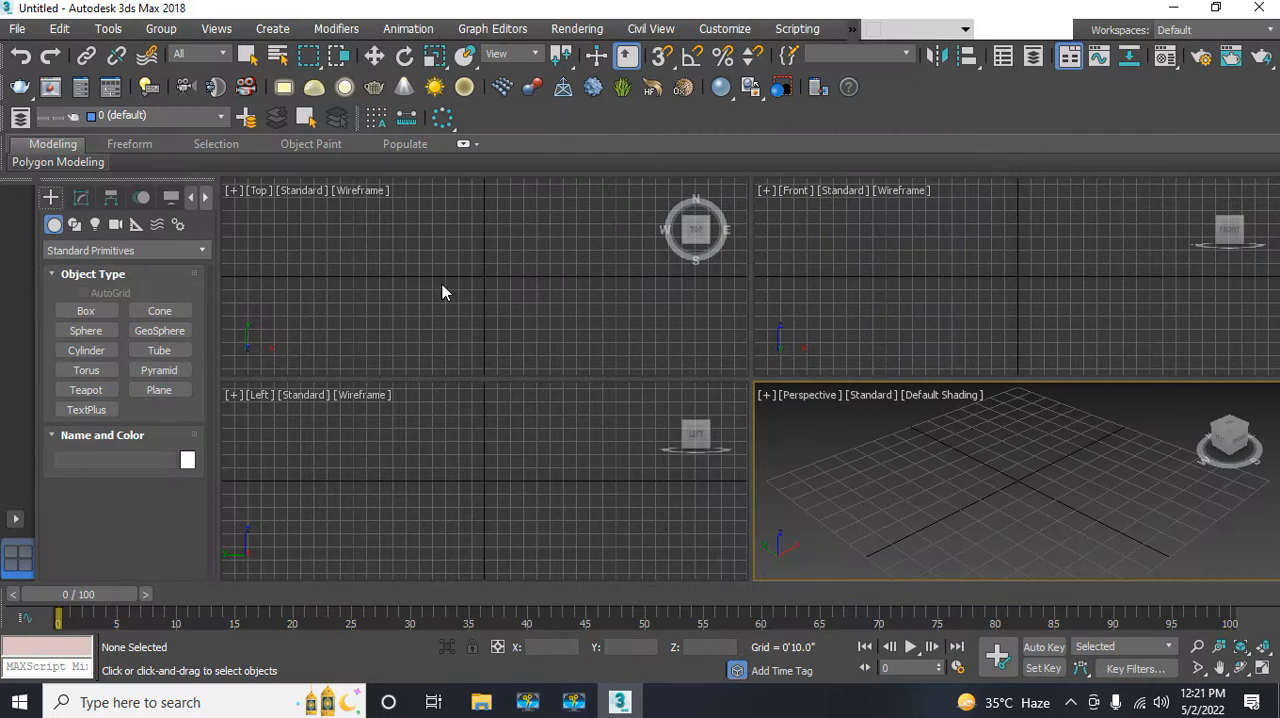
click(17, 28)
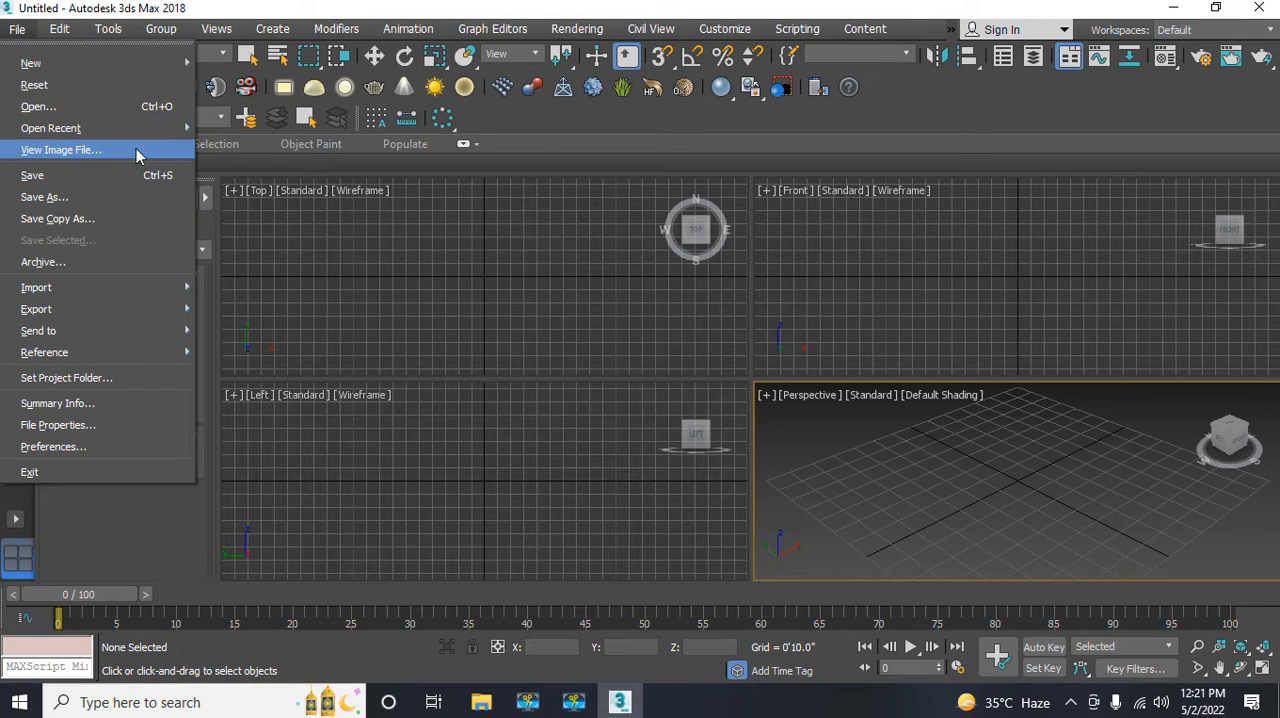
mouse_move(168, 133)
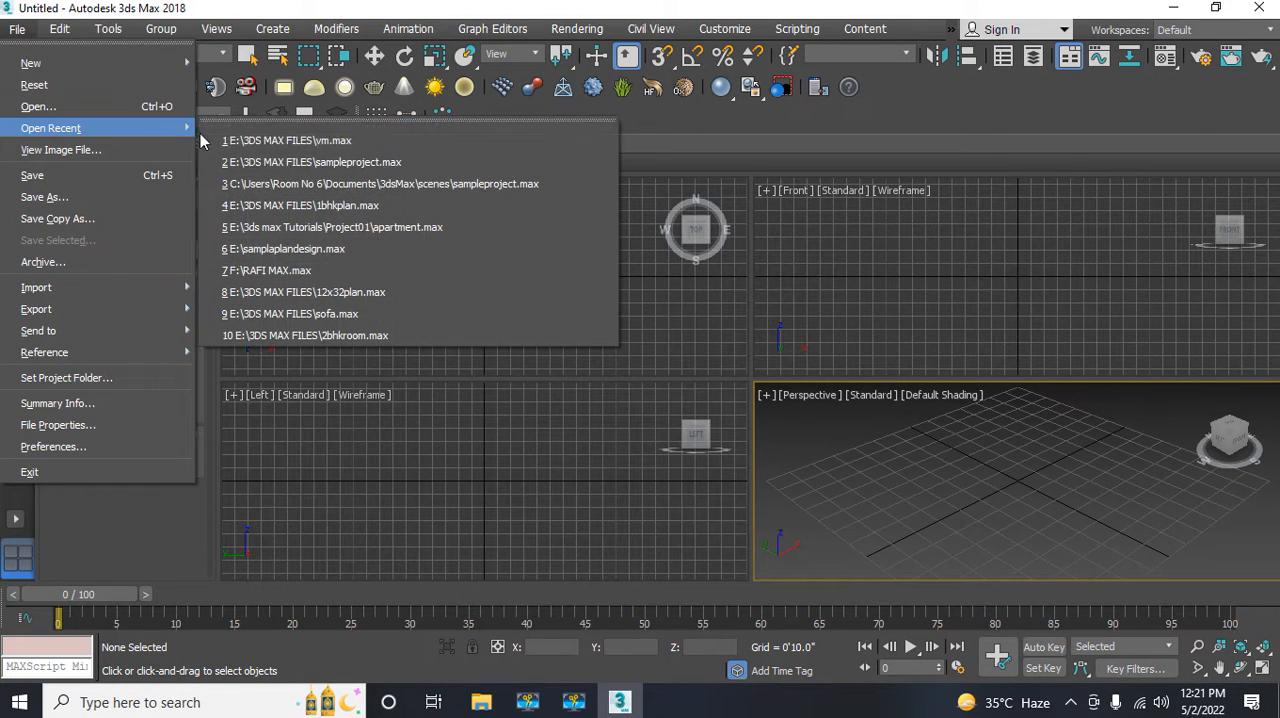
click(280, 132)
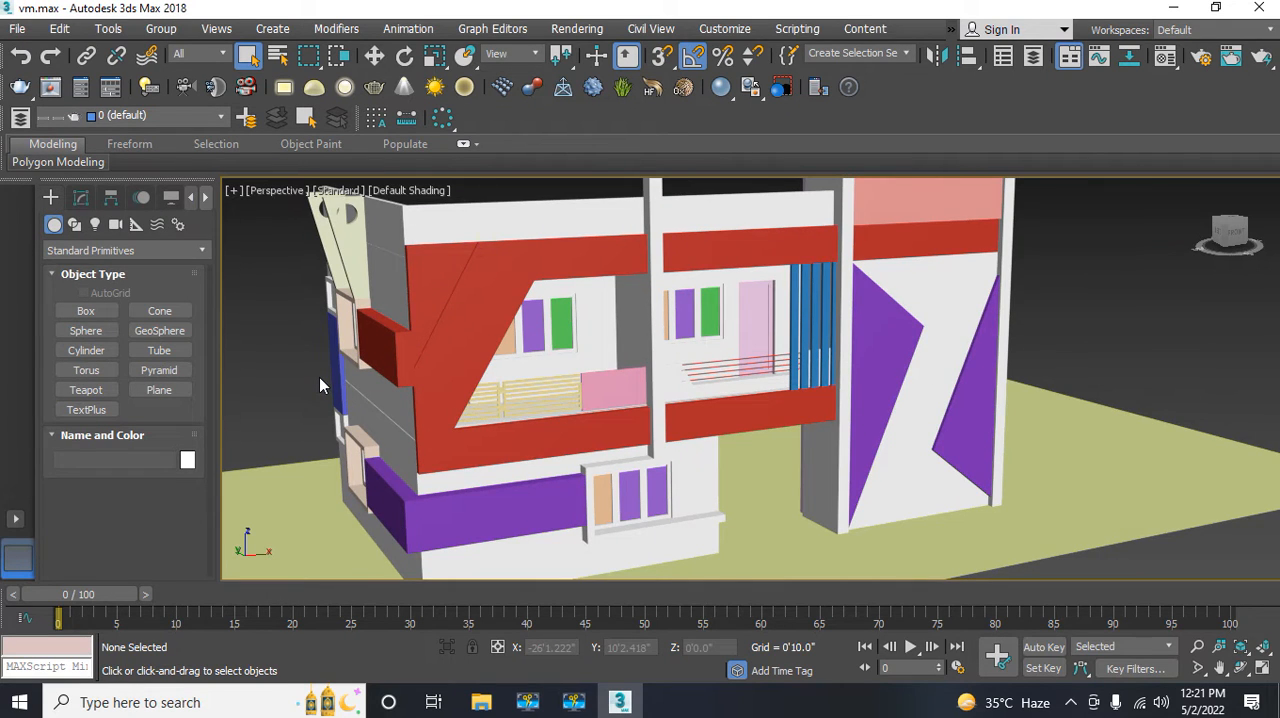
Step: Show all four viewports and switch the Top, Left and Front views to wireframe display
key(alt+w)
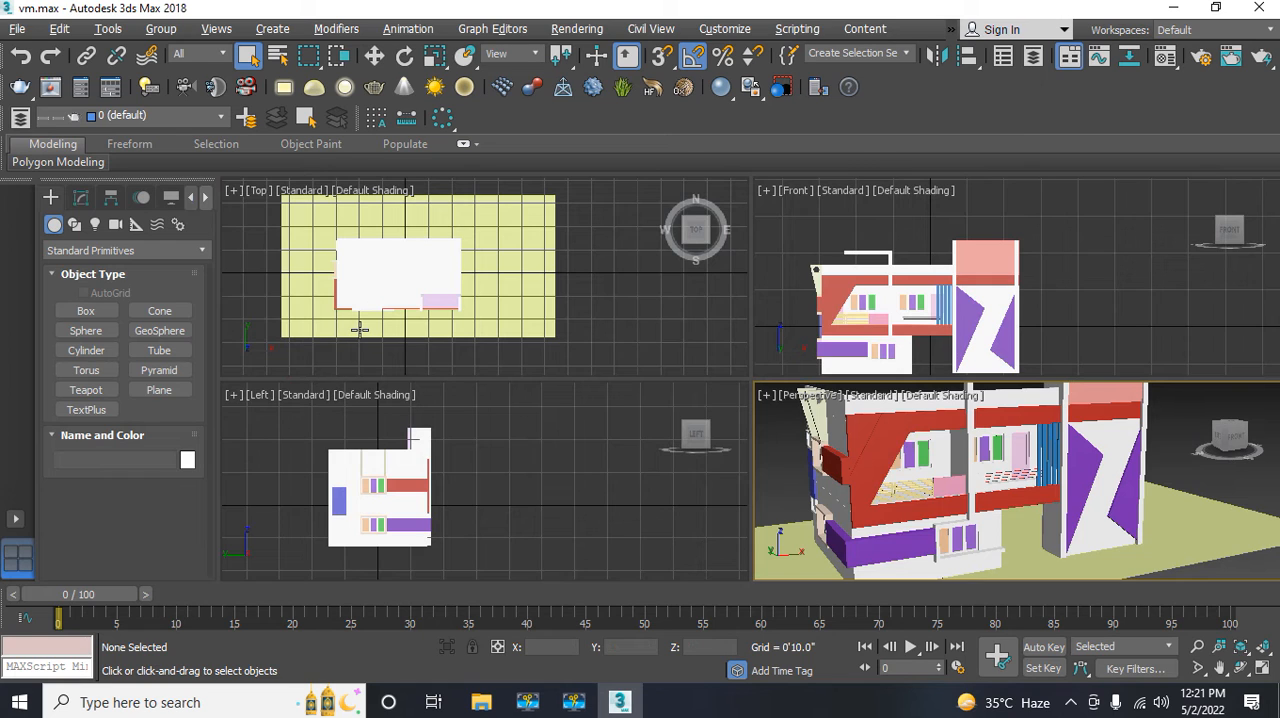
middle_drag(359, 329, 368, 333)
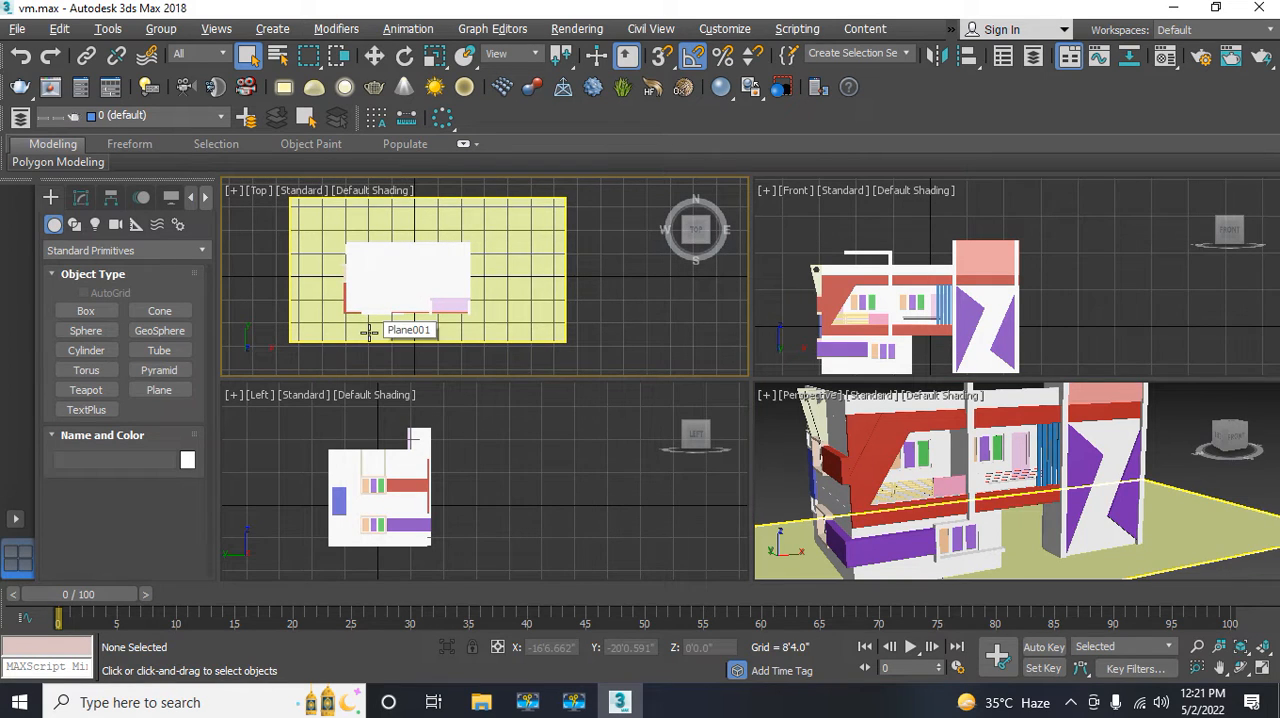
key(F3)
click(498, 467)
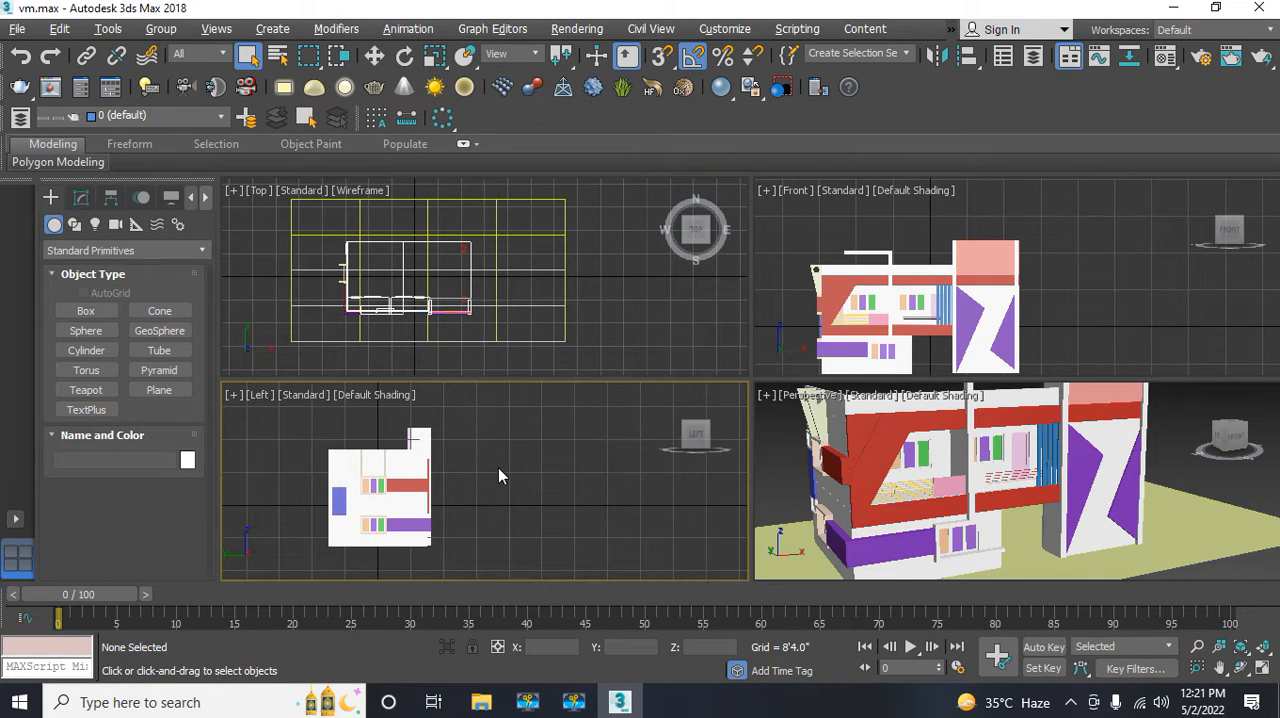
key(F3)
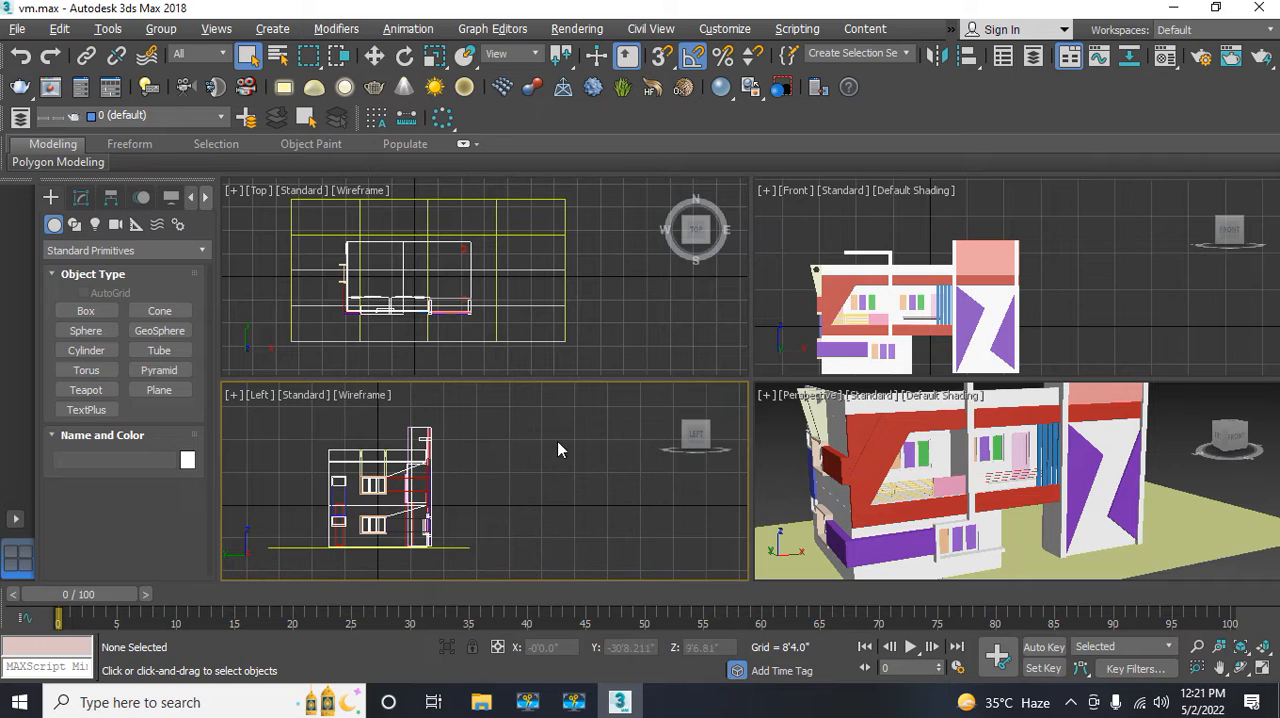
click(883, 289)
key(F3)
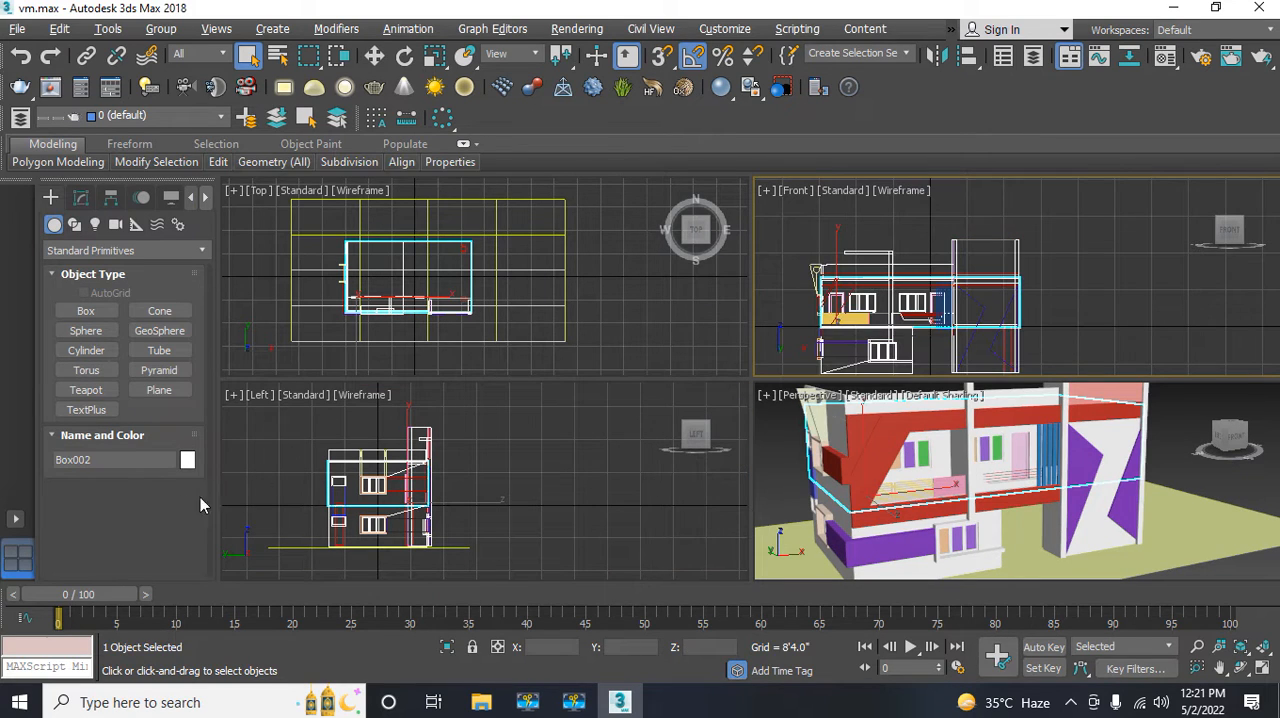
Step: Run the copied camera script in the MAXScript Mini Listener to create a V-Ray physical camera
click(28, 666)
key(ctrl+v)
key(Return)
click(616, 293)
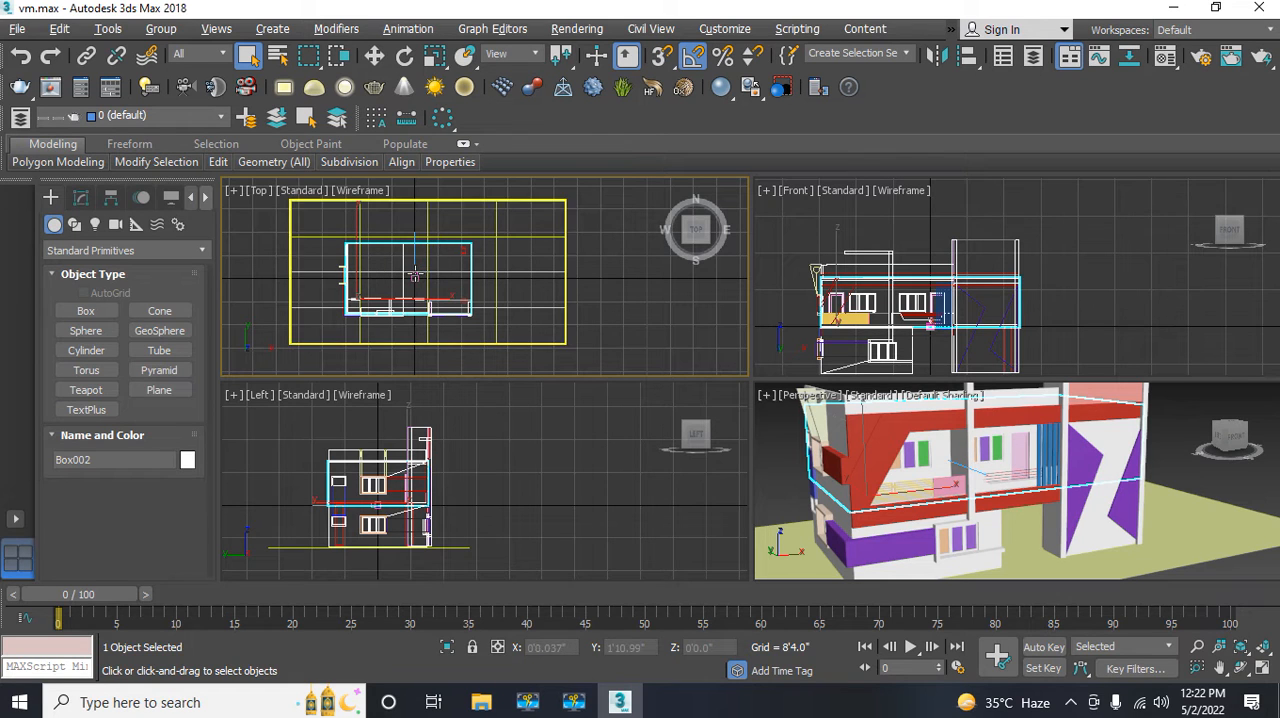
Step: Select the new V-Ray camera and move it out in front of the building to about Y -96'1" in the Left view
scroll(416, 268, up, 5)
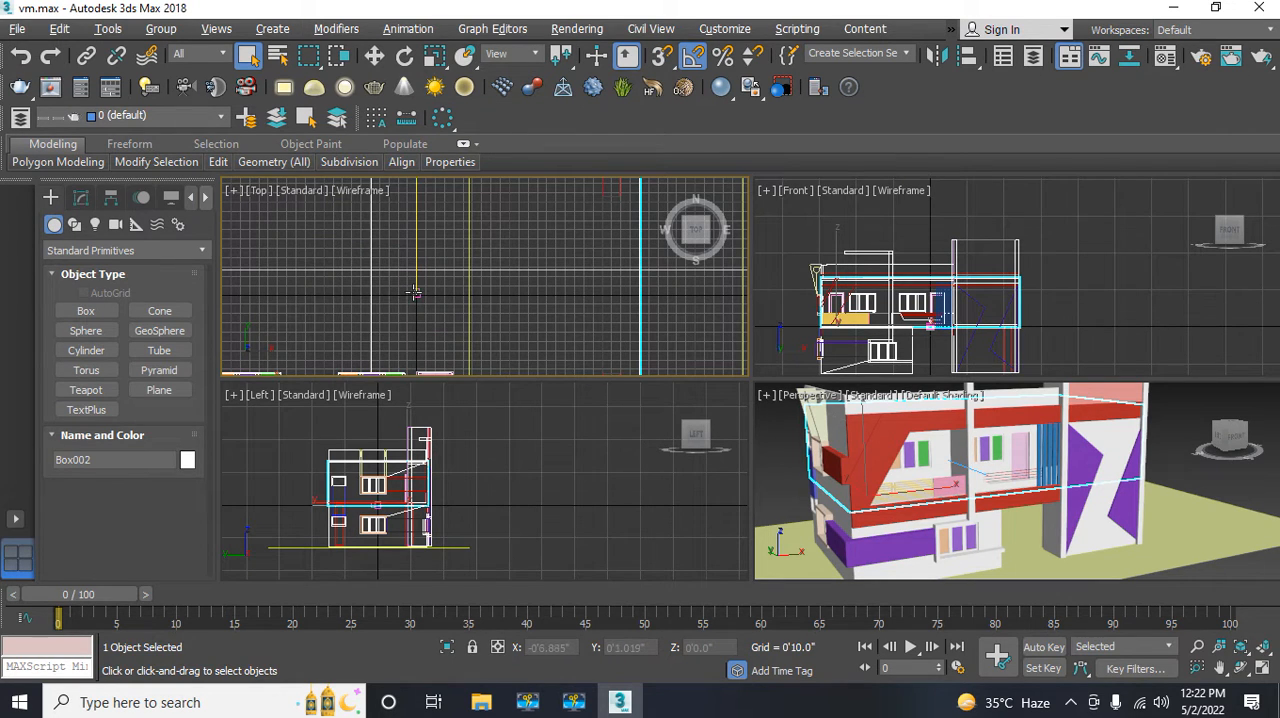
click(416, 293)
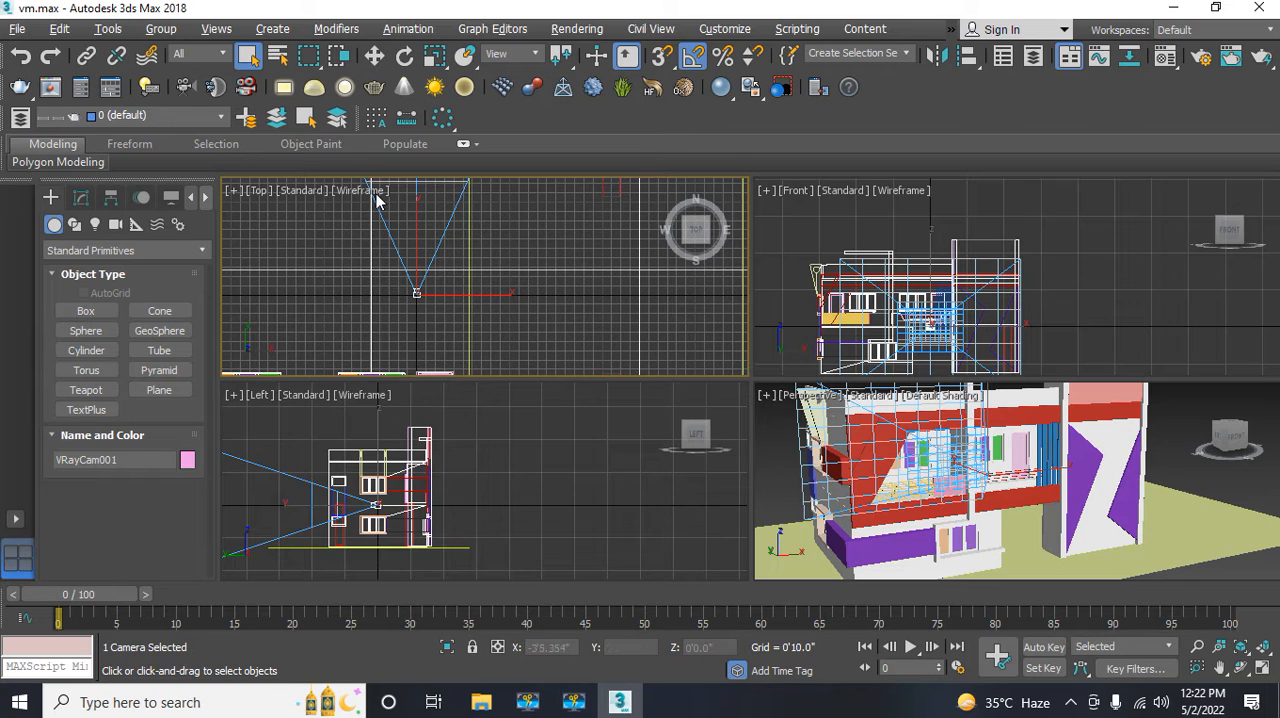
click(374, 57)
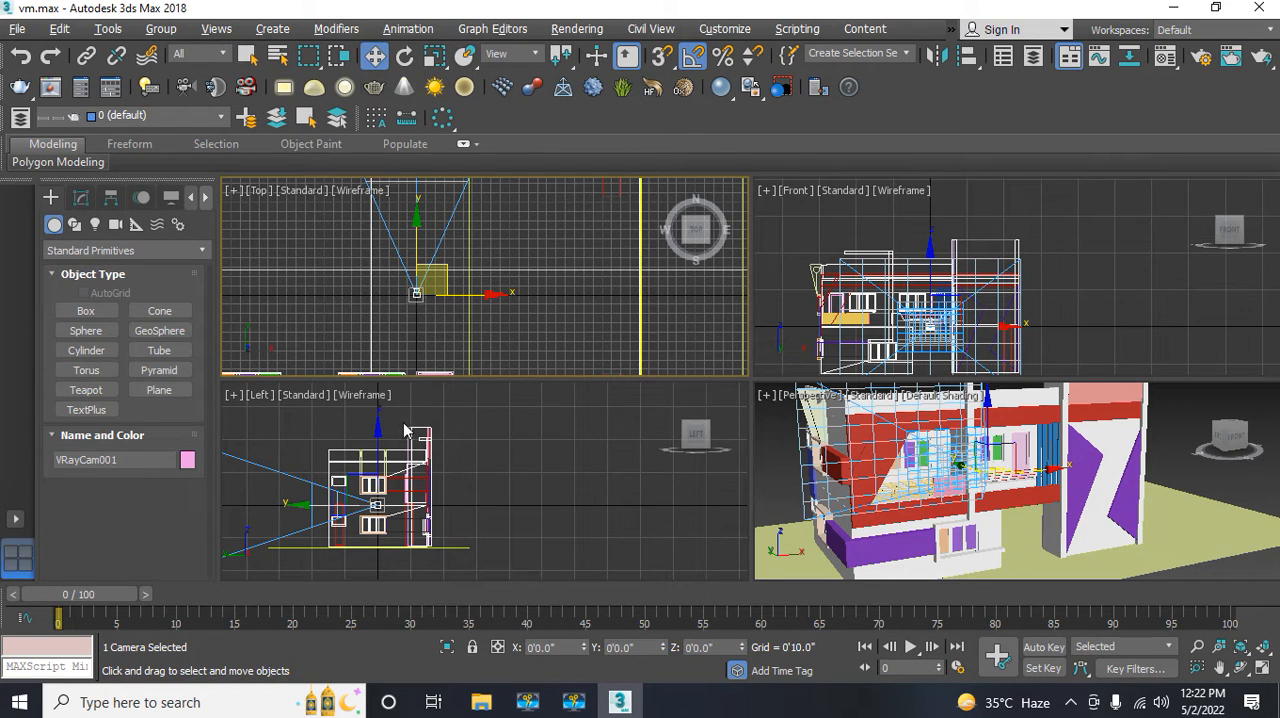
middle_drag(390, 530, 400, 491)
scroll(399, 491, down, 4)
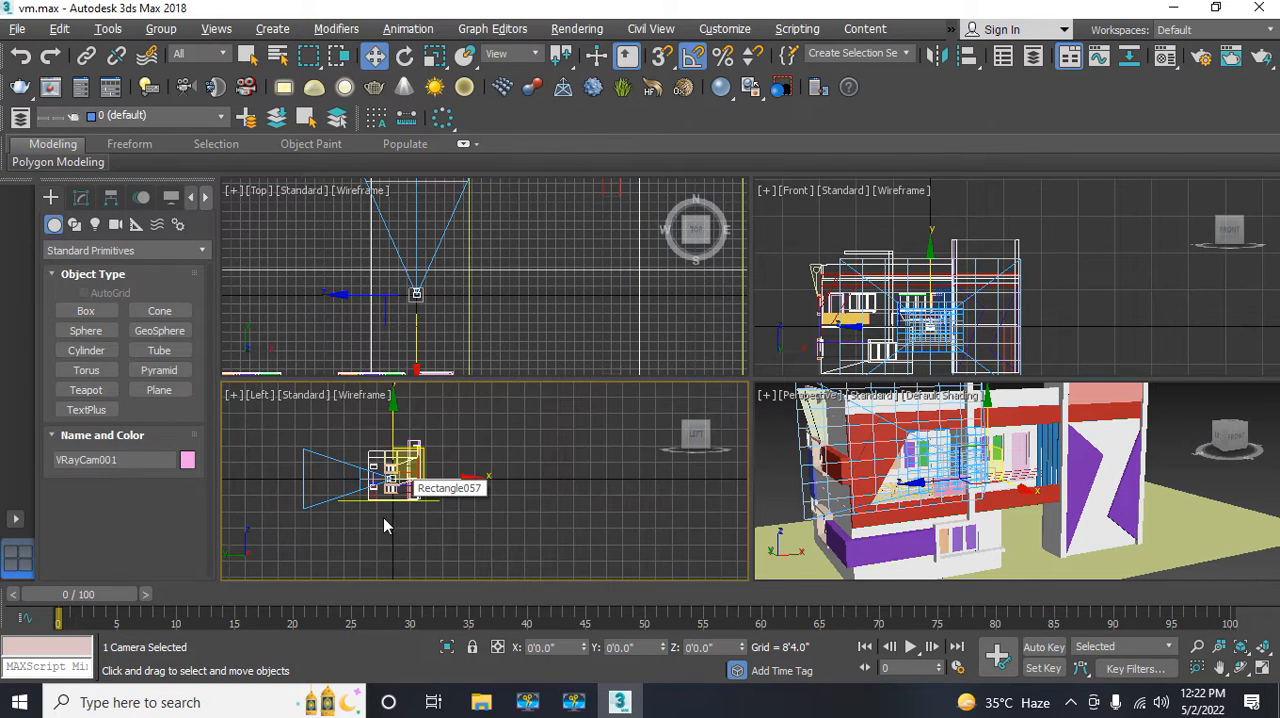
drag(466, 482, 601, 491)
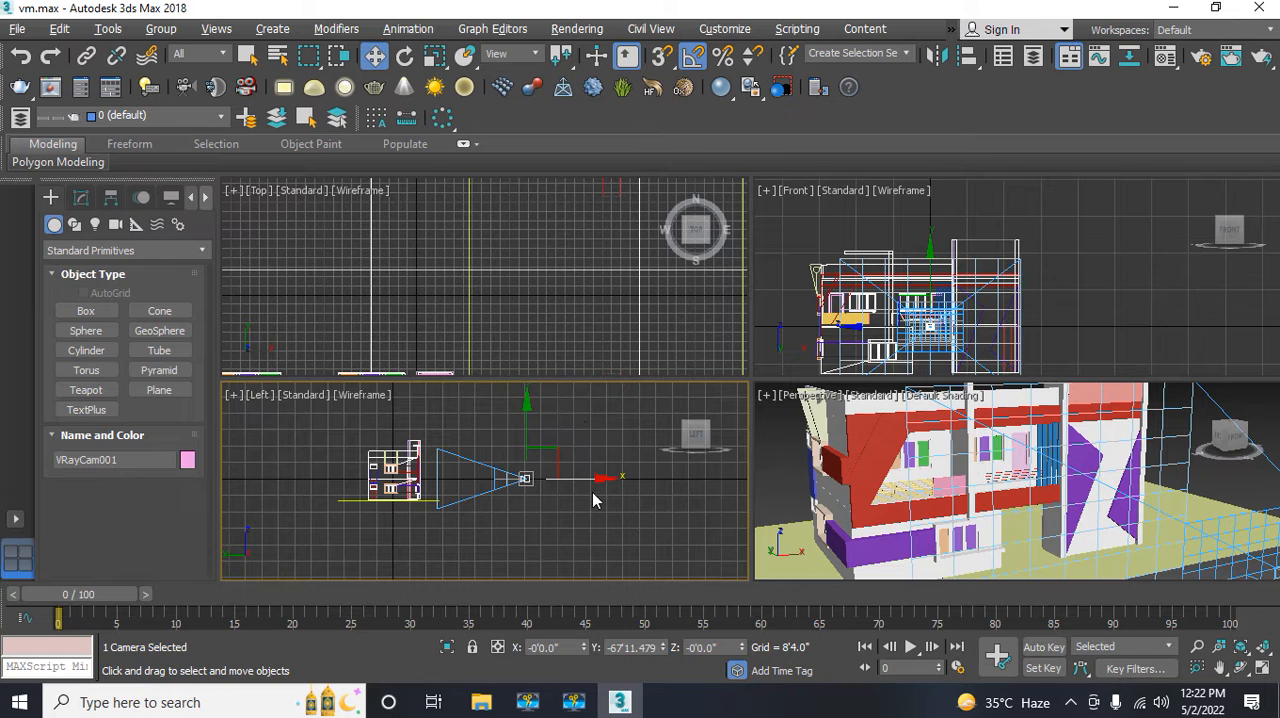
drag(581, 479, 636, 480)
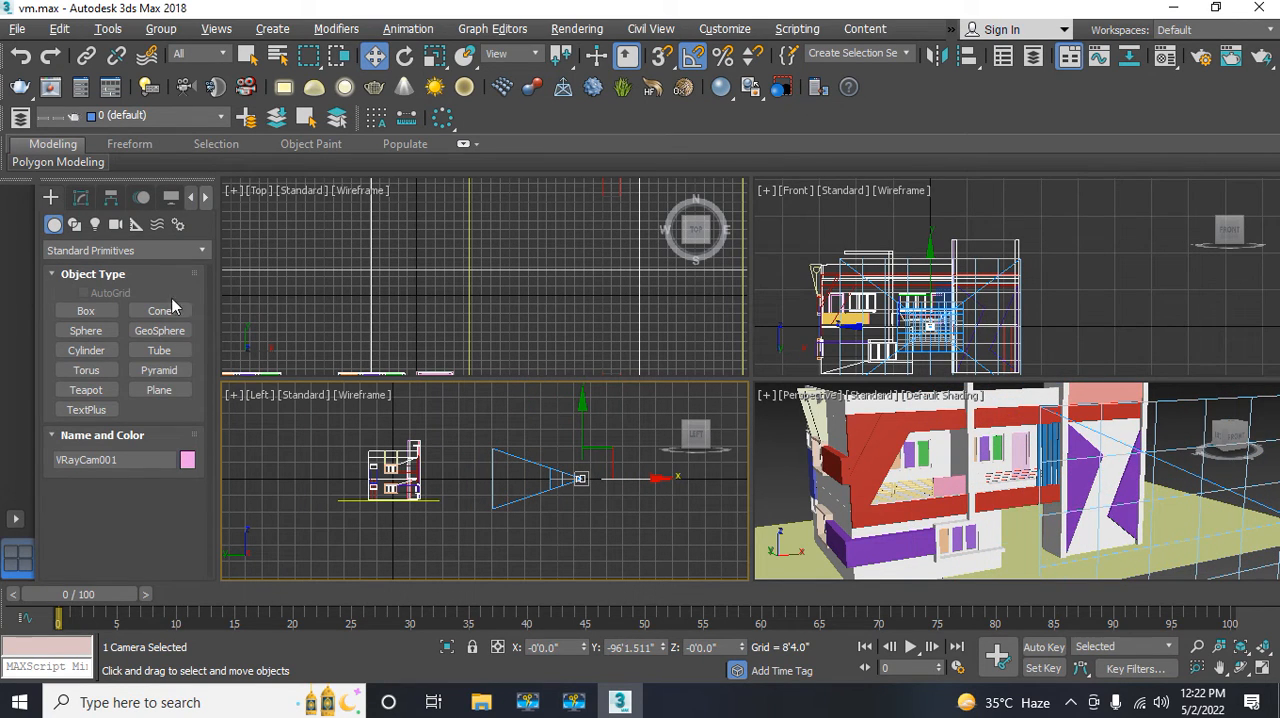
Step: Enable the V-Ray camera's targeted parameter and move its target just in front of the facade, to about Y -16'6" and Z 1'5"
click(79, 201)
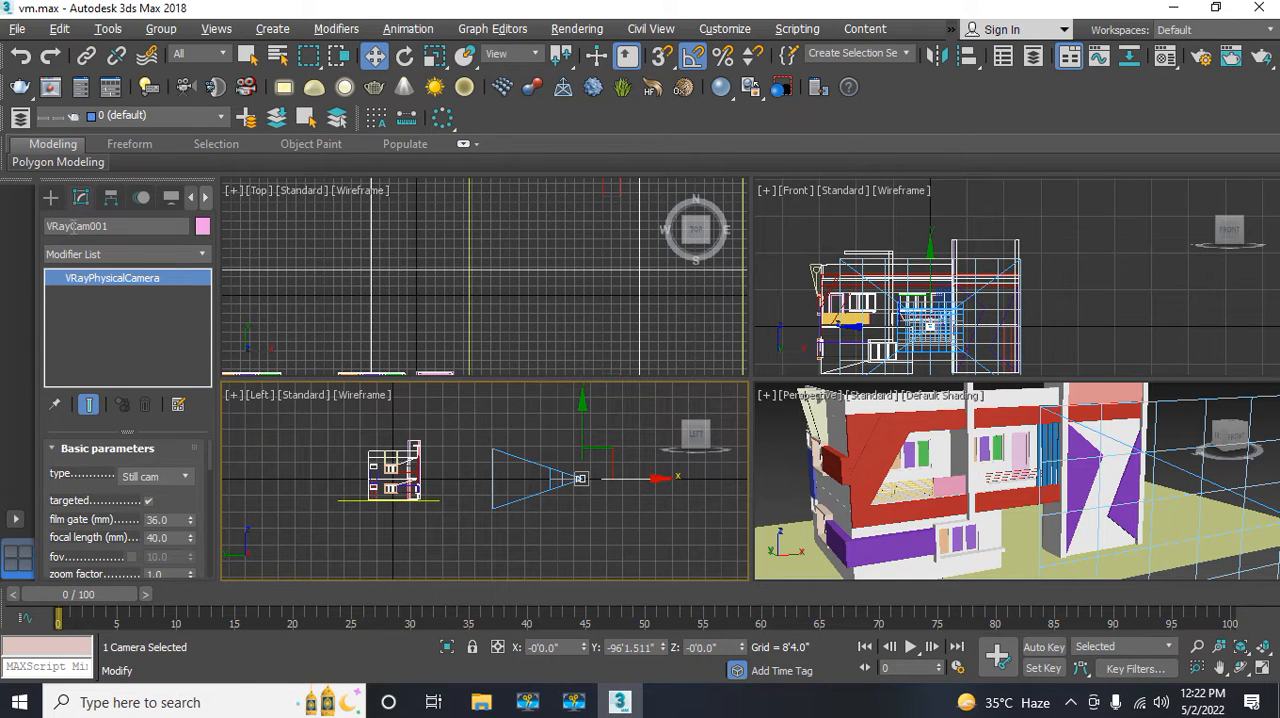
click(148, 501)
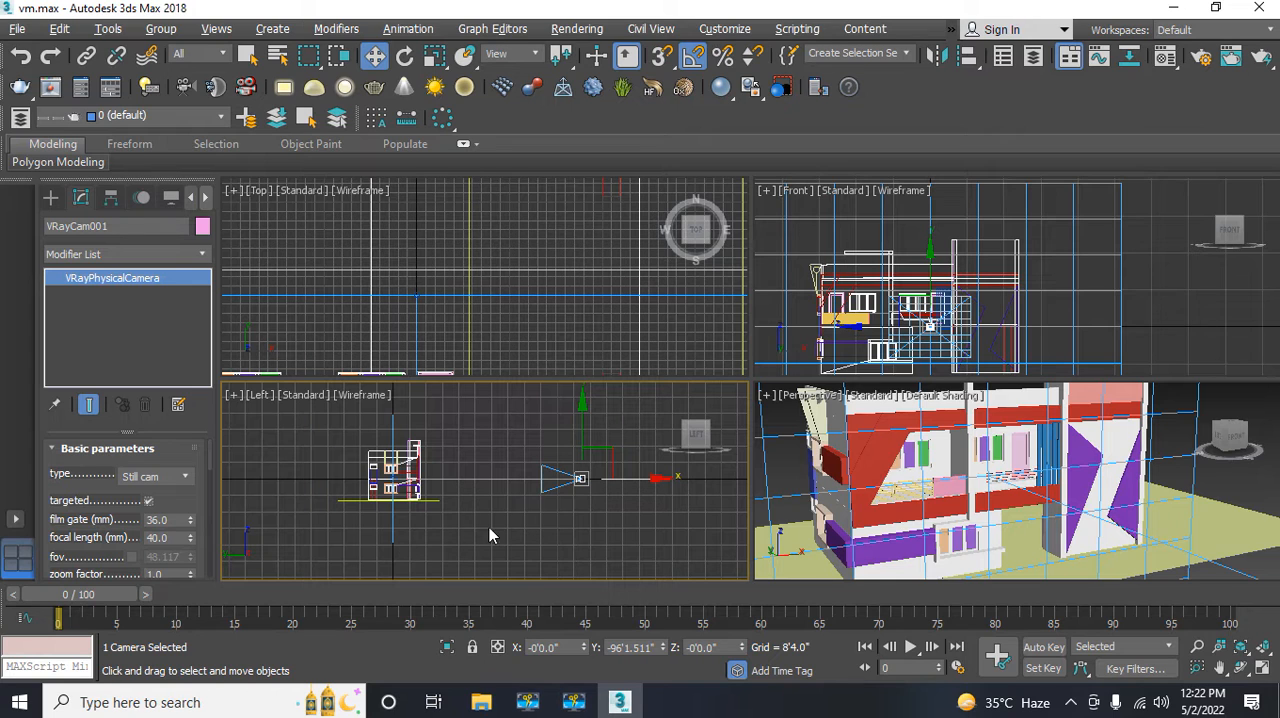
middle_drag(457, 301, 464, 249)
scroll(464, 248, down, 6)
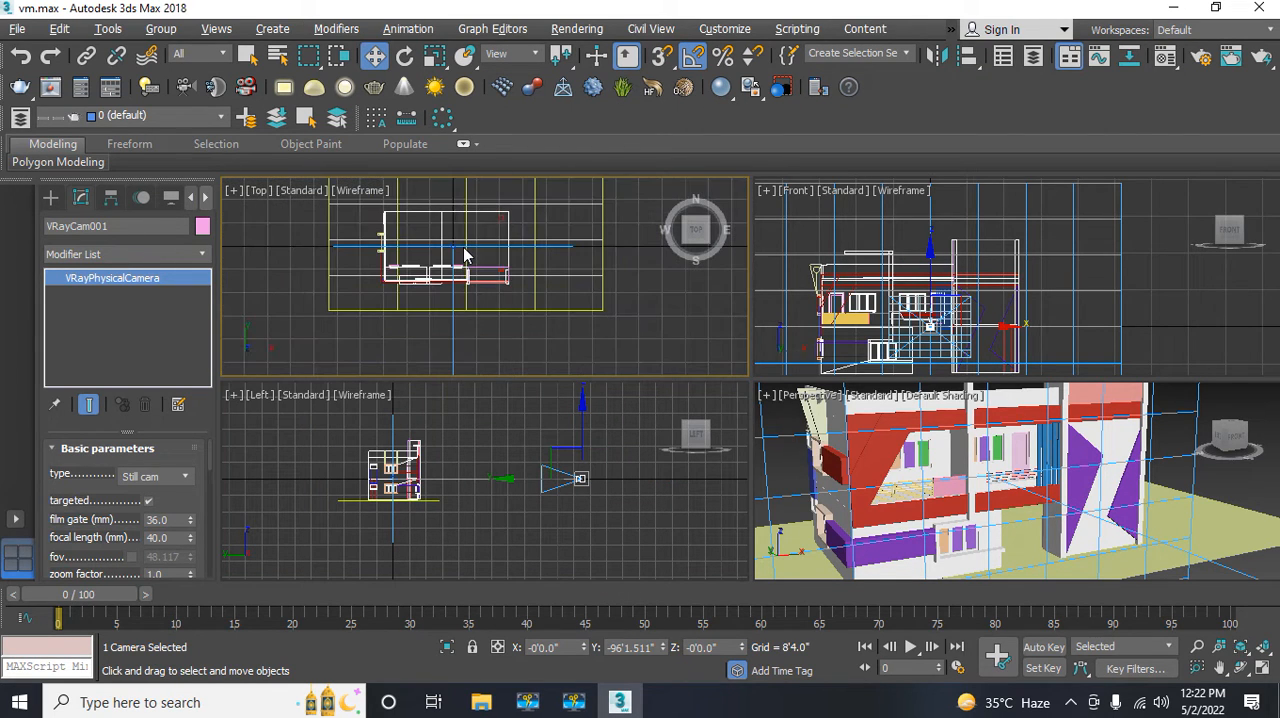
middle_drag(437, 346, 393, 366)
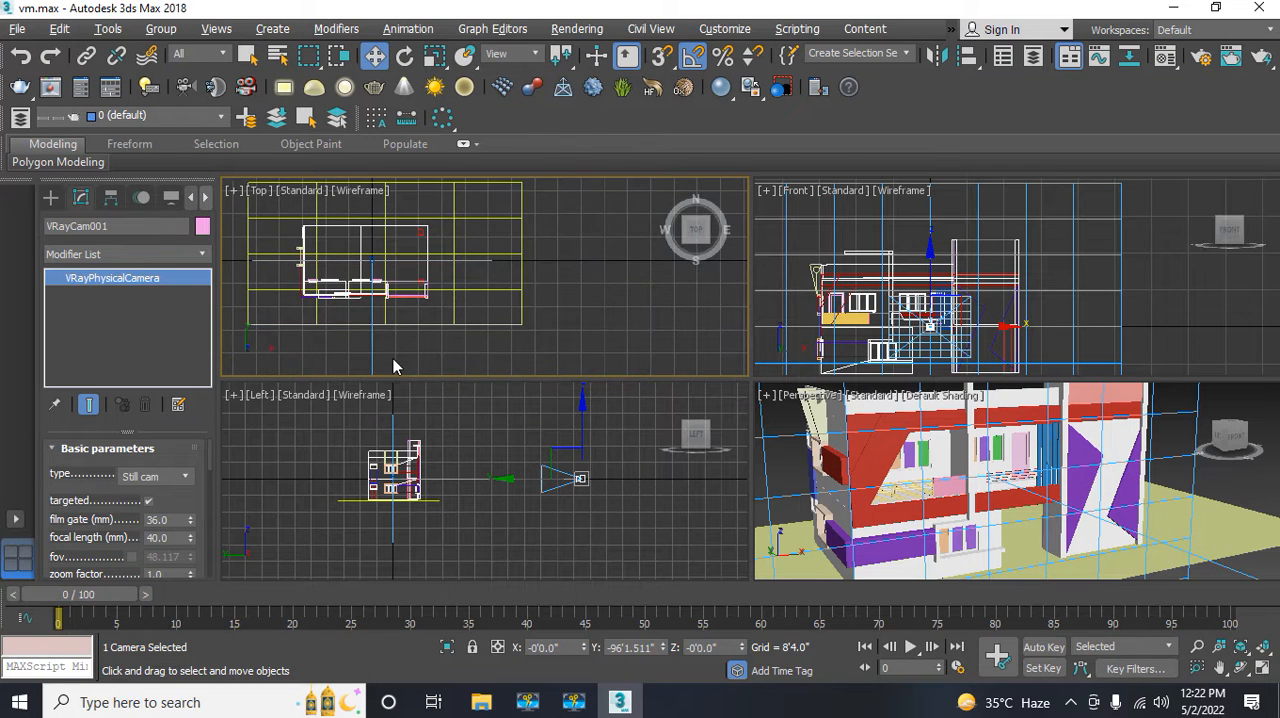
scroll(371, 268, up, 6)
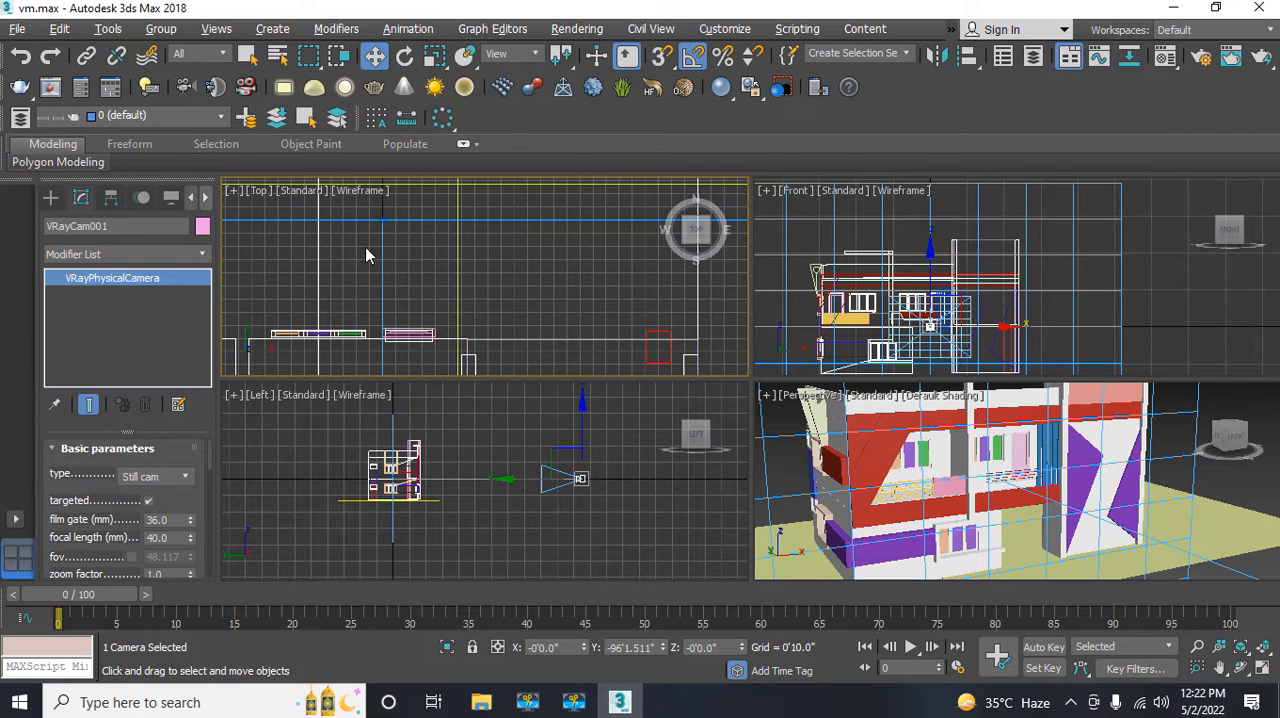
middle_drag(357, 275, 355, 323)
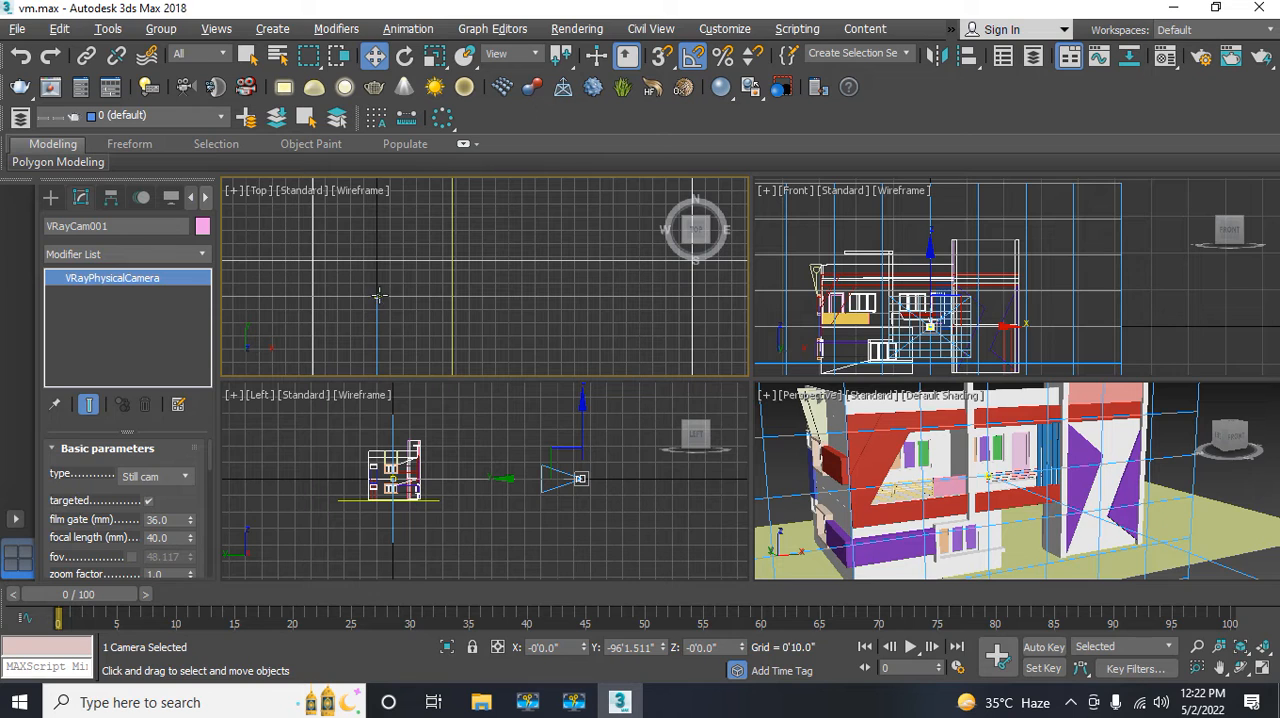
click(376, 294)
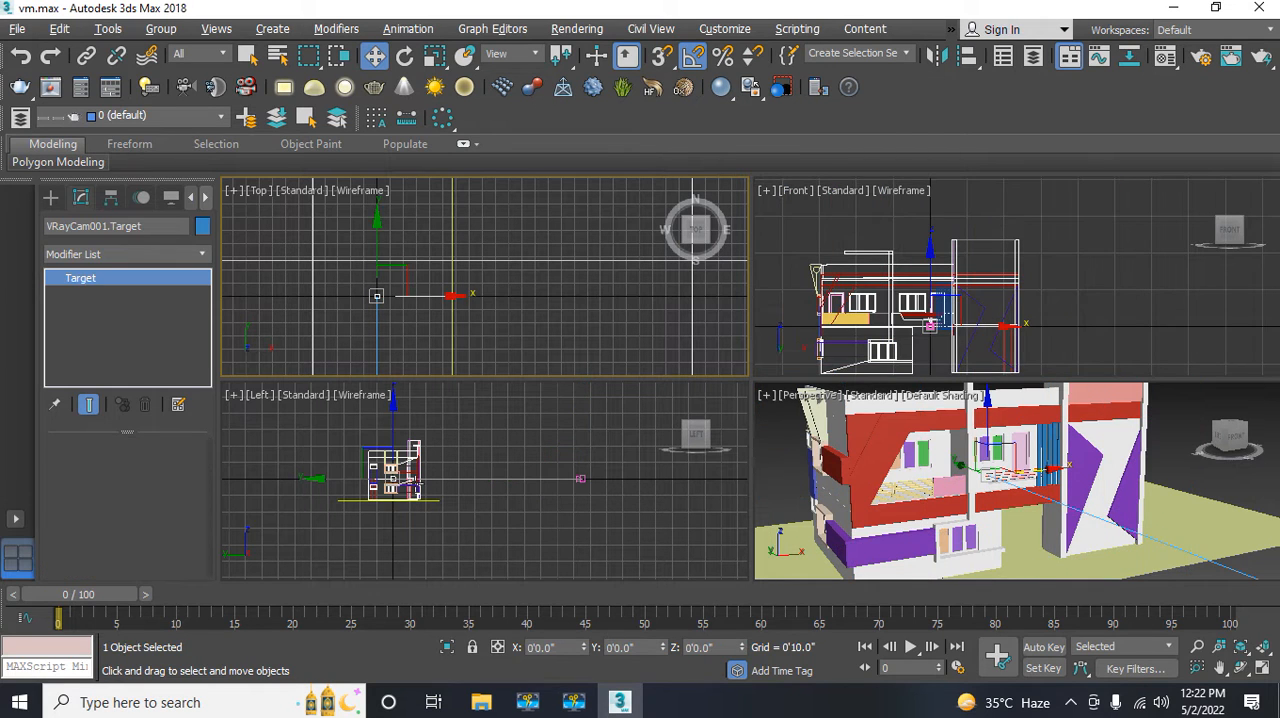
middle_drag(445, 542, 385, 508)
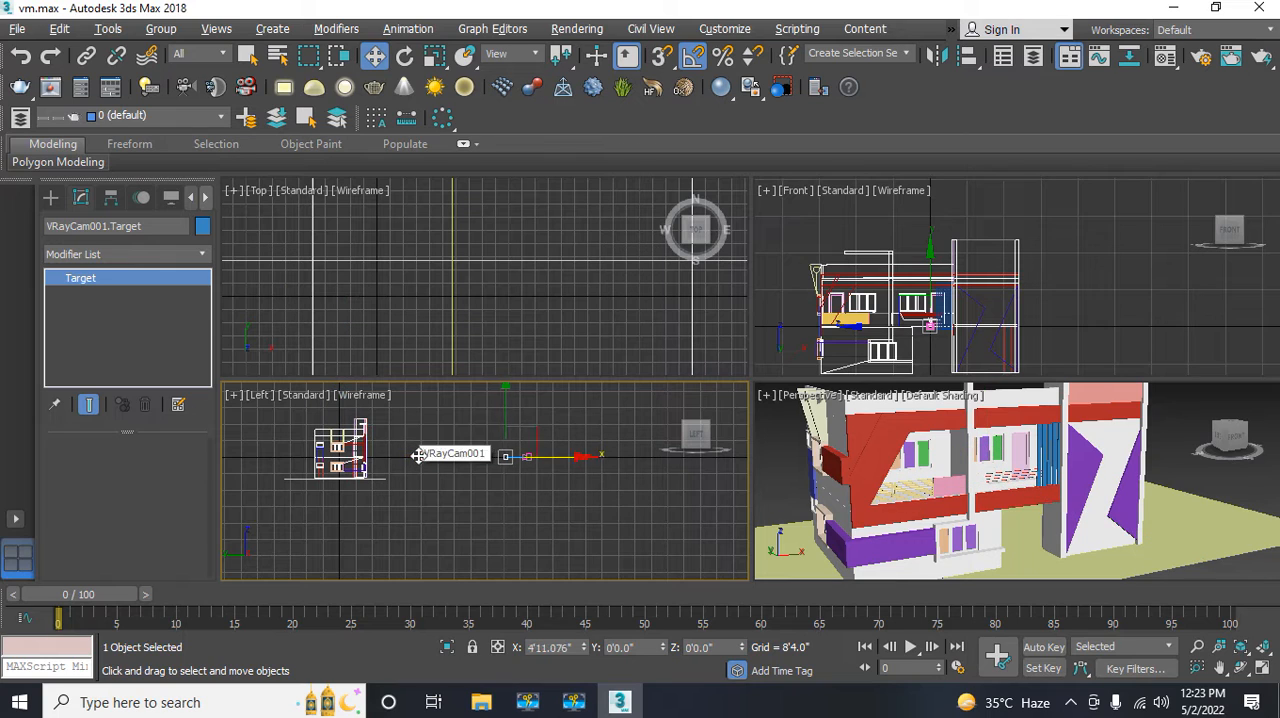
drag(418, 456, 281, 433)
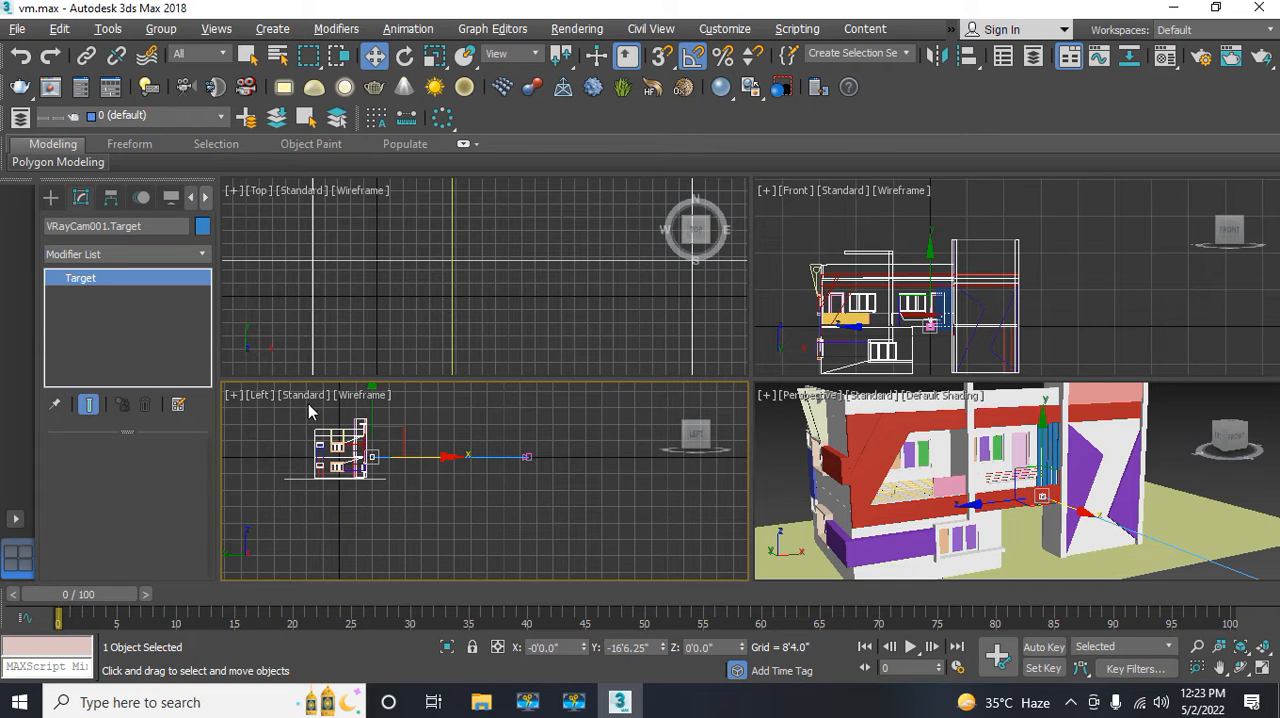
drag(371, 406, 366, 403)
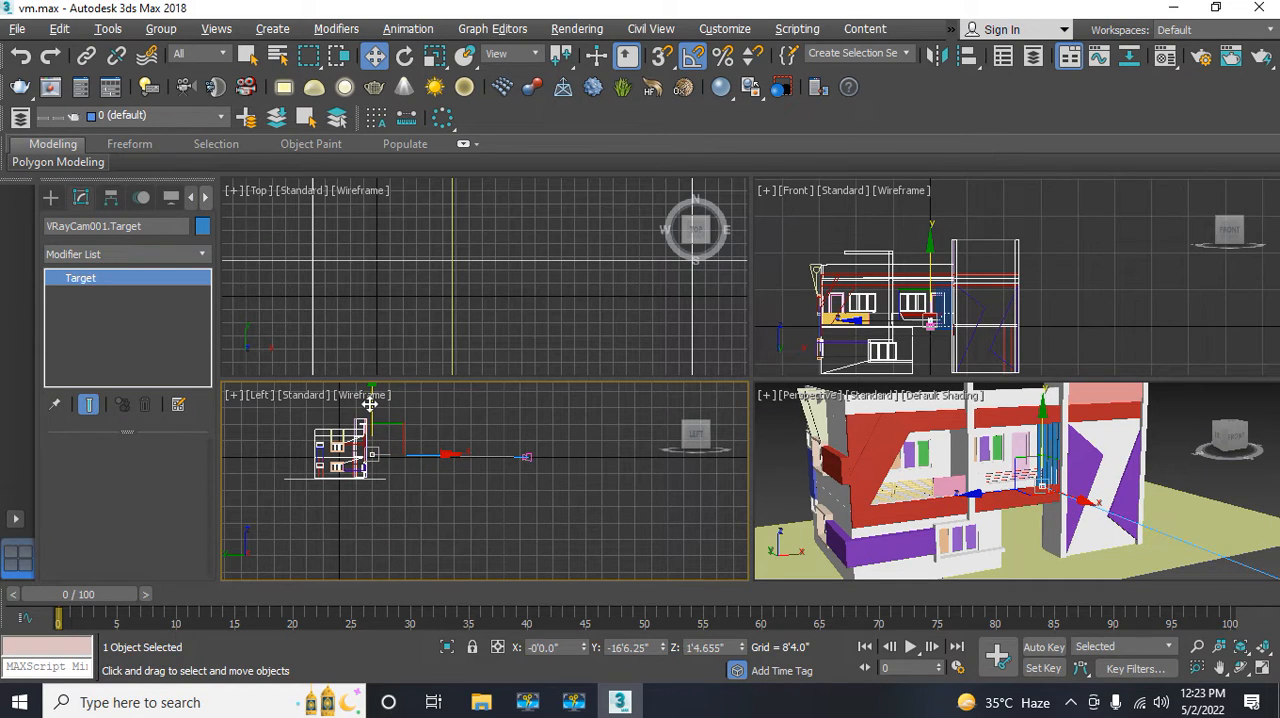
Step: Move the V-Ray camera to about Y -104'8" and Z 4'4" in the Left view and sideways to about X -27'7" in the Top view
click(527, 457)
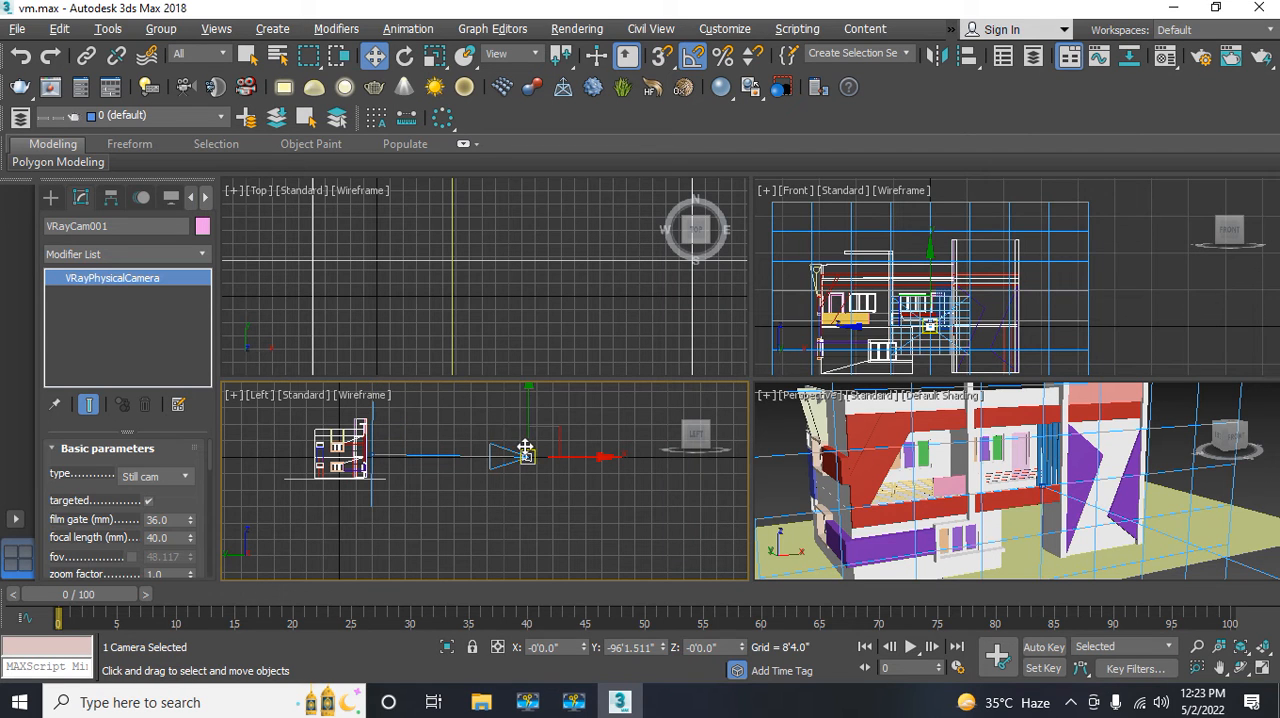
drag(525, 447, 568, 458)
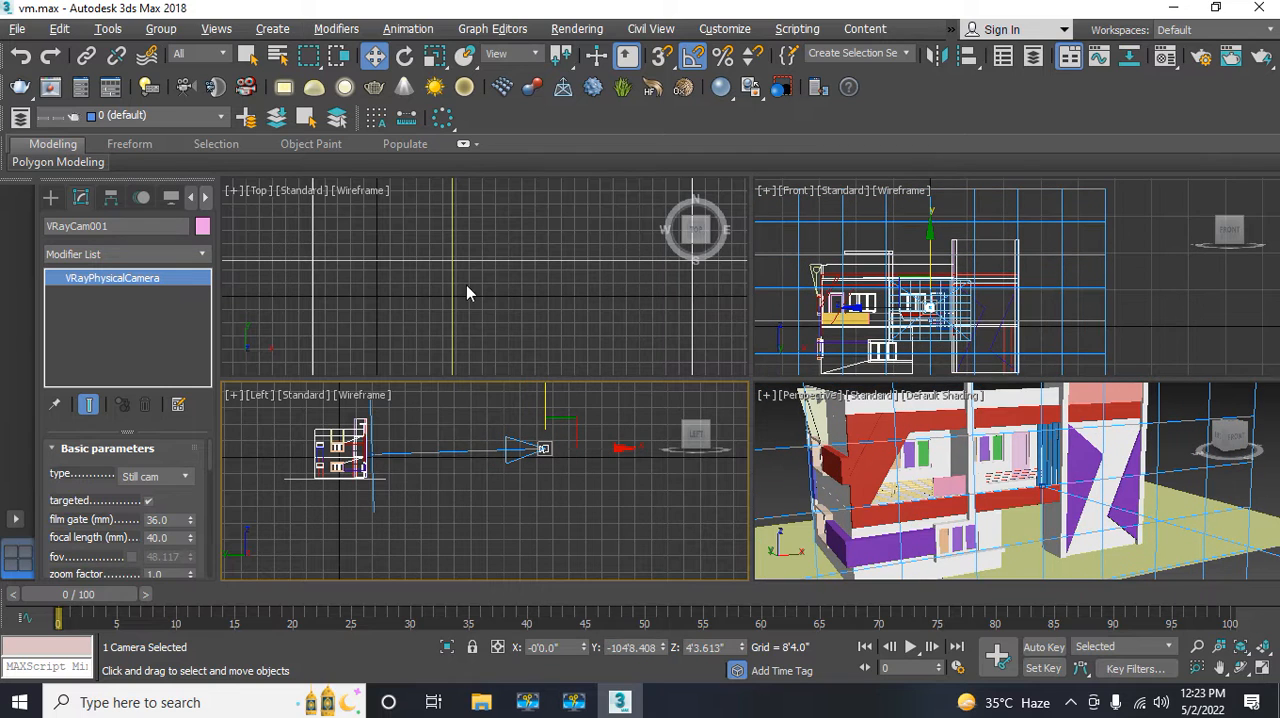
scroll(401, 301, up, 5)
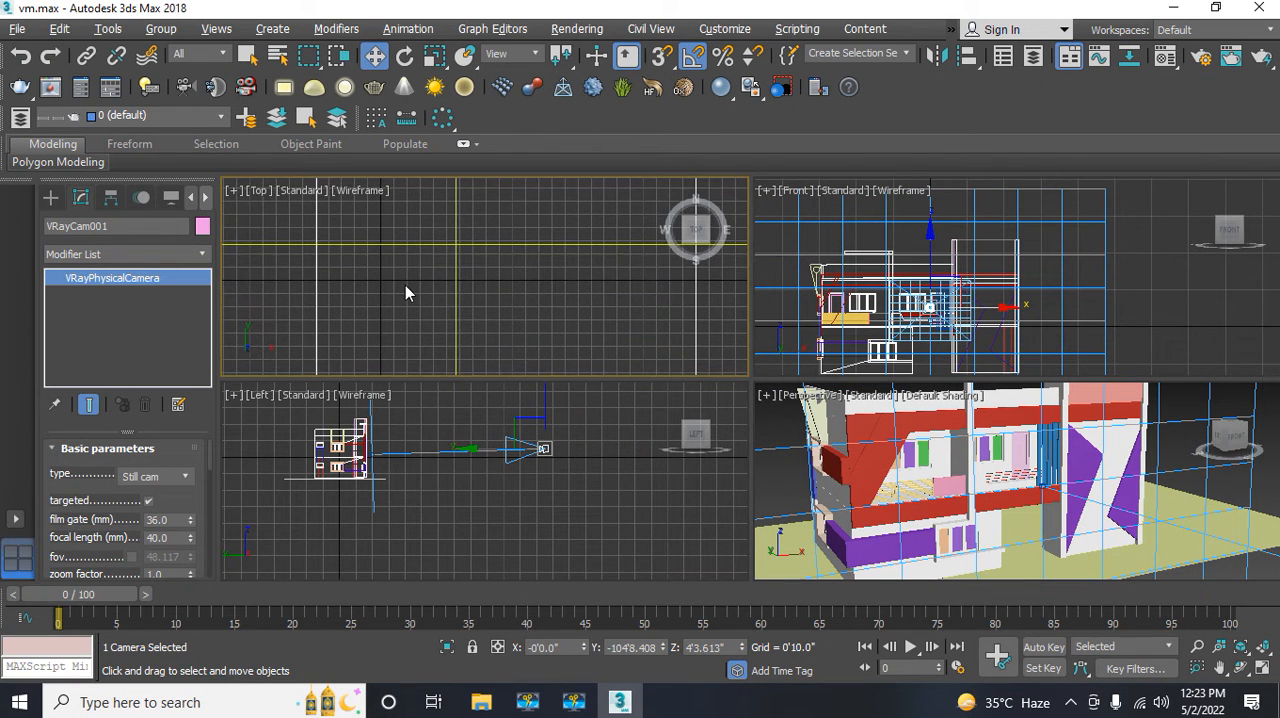
scroll(405, 285, down, 3)
scroll(405, 285, down, 2)
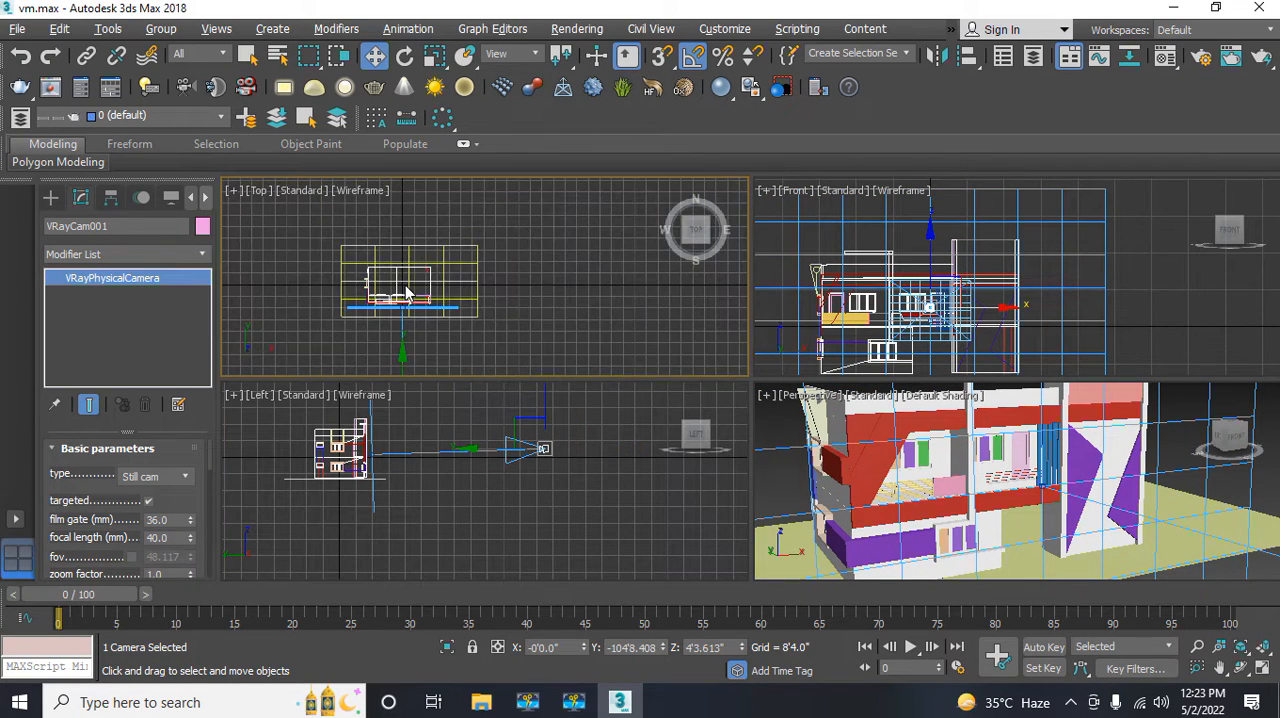
middle_drag(401, 311, 404, 252)
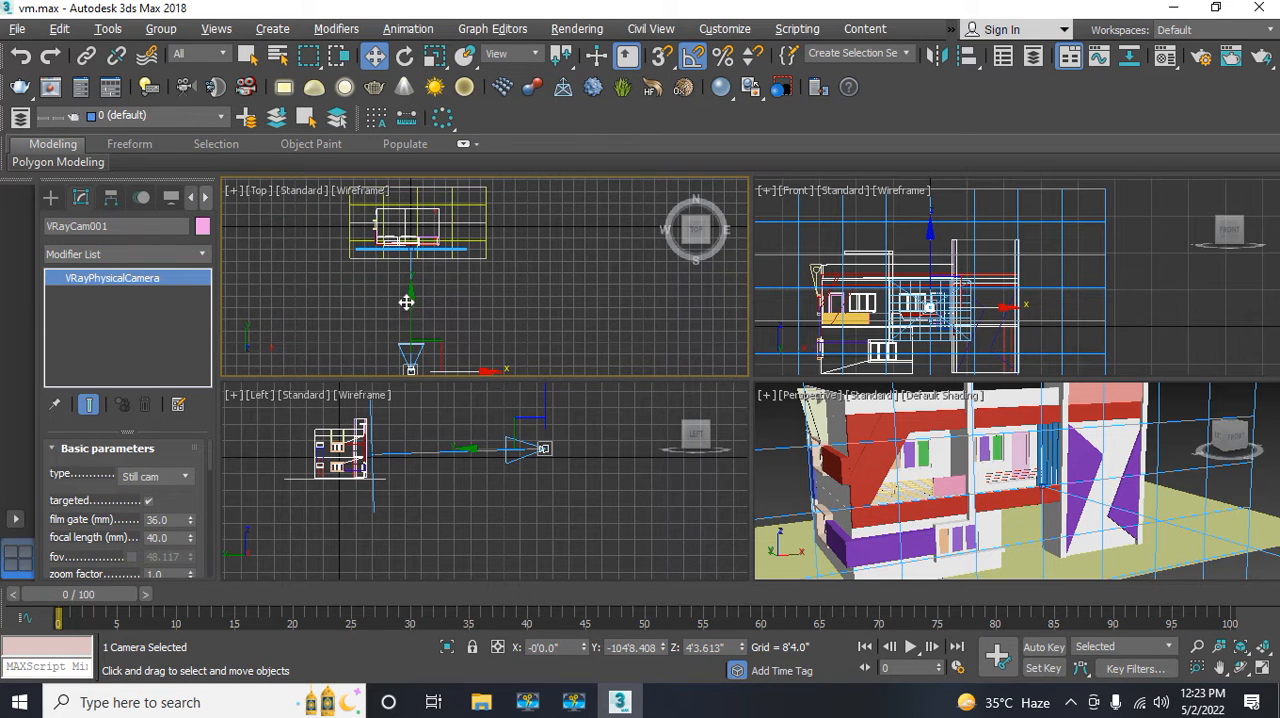
middle_drag(406, 322, 405, 289)
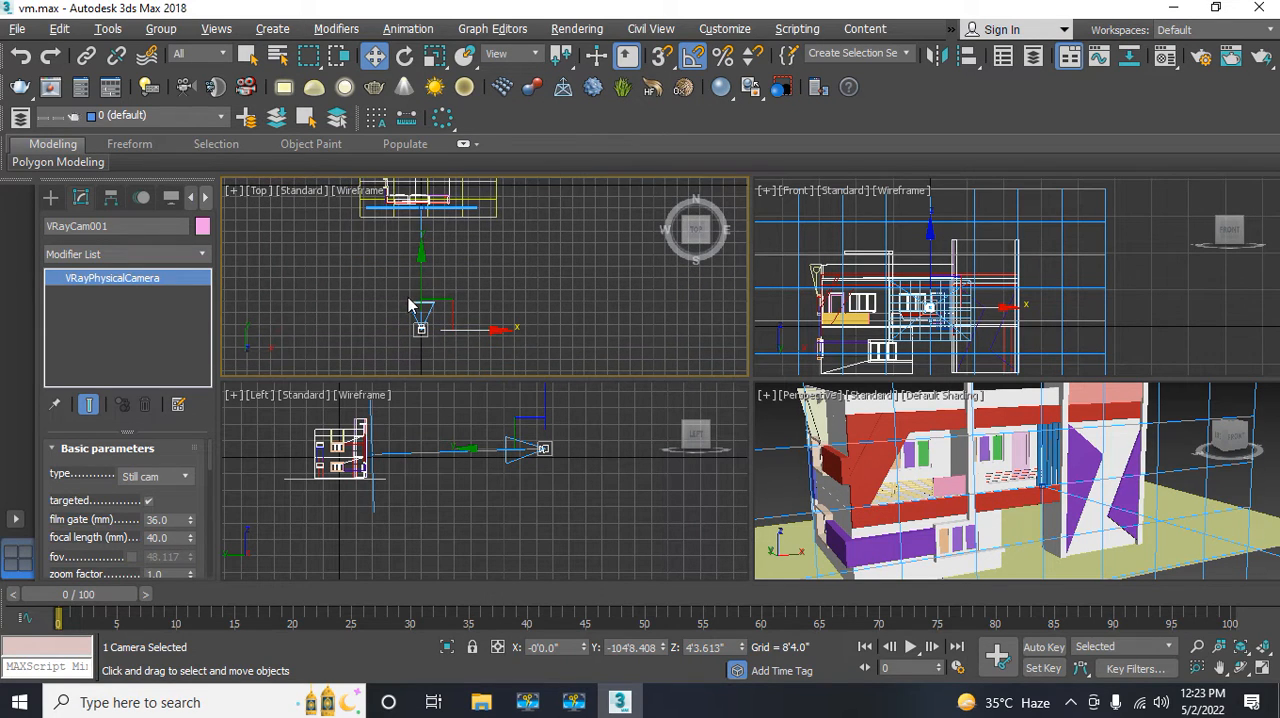
drag(467, 332, 428, 333)
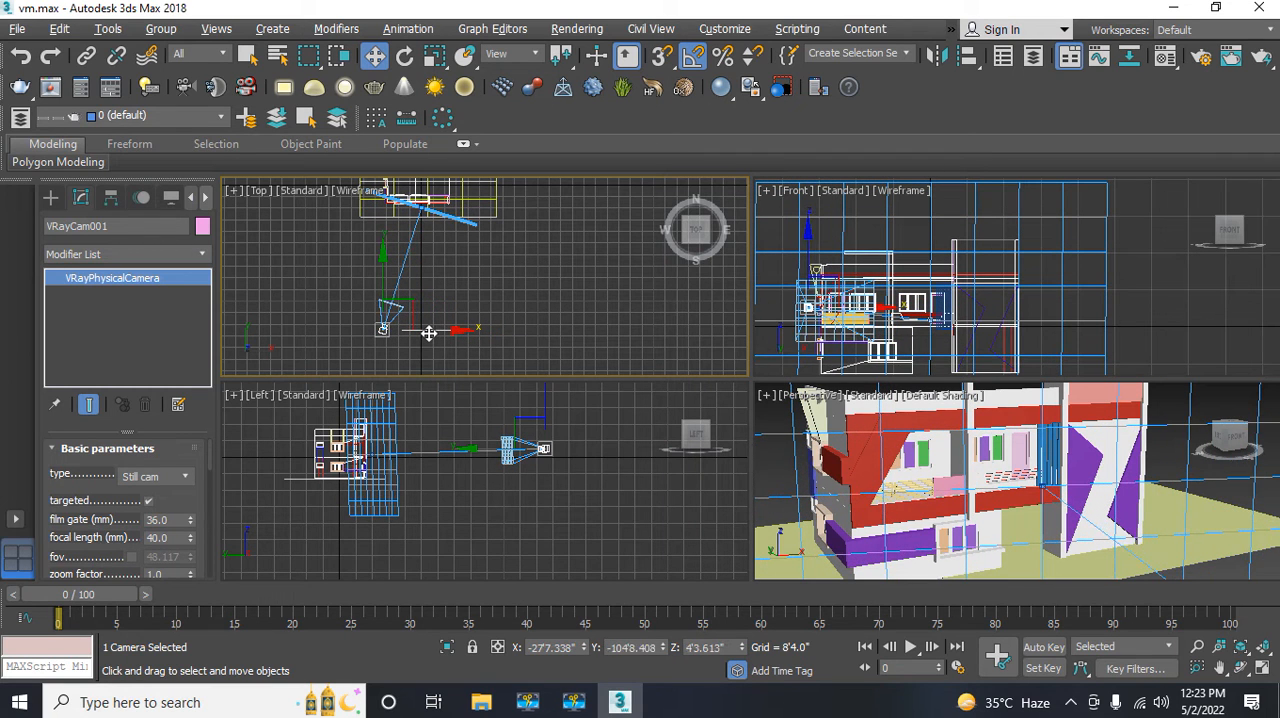
middle_drag(445, 295, 480, 322)
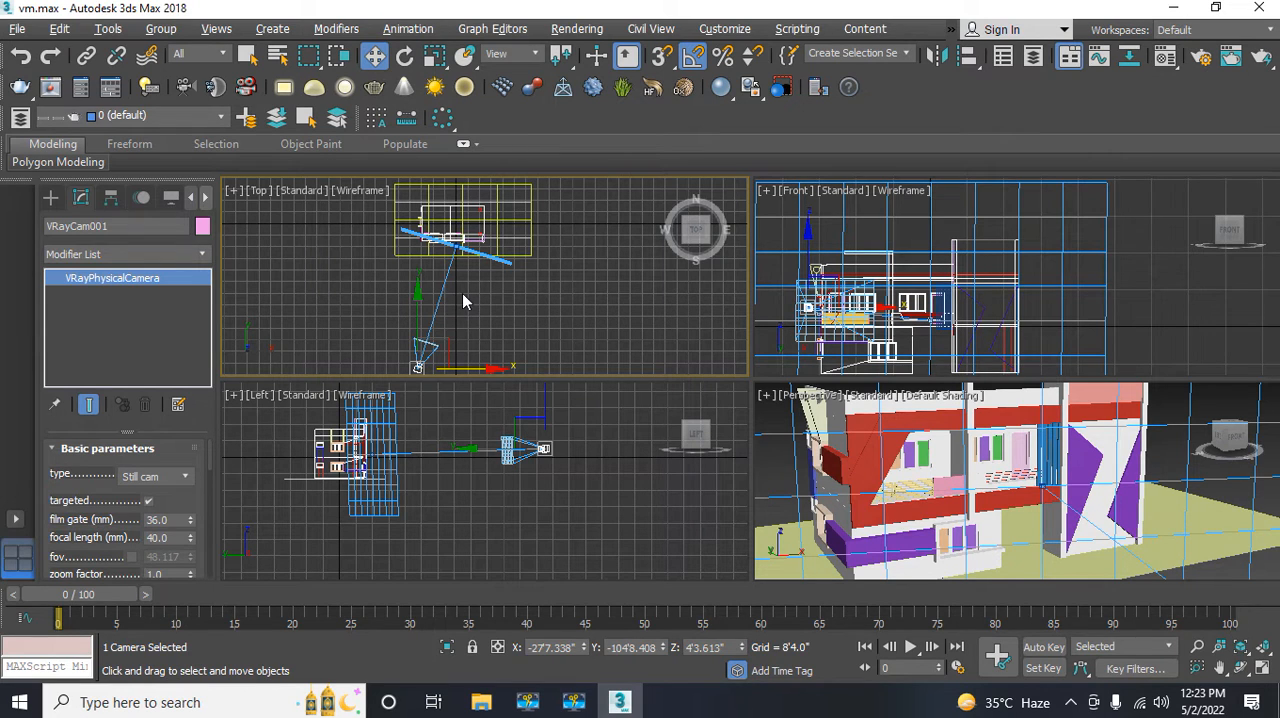
middle_drag(463, 284, 462, 324)
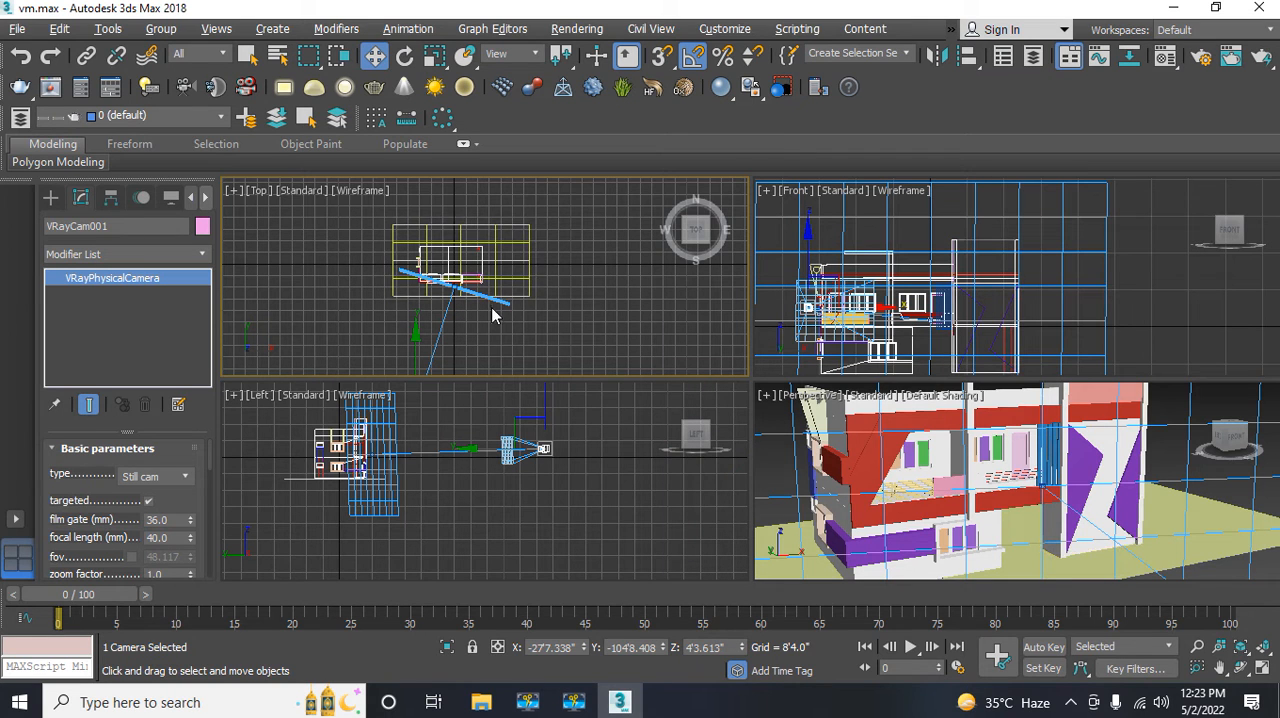
Step: Open Render Setup and set the renderer to V-Ray Adv 3.60.03
click(575, 32)
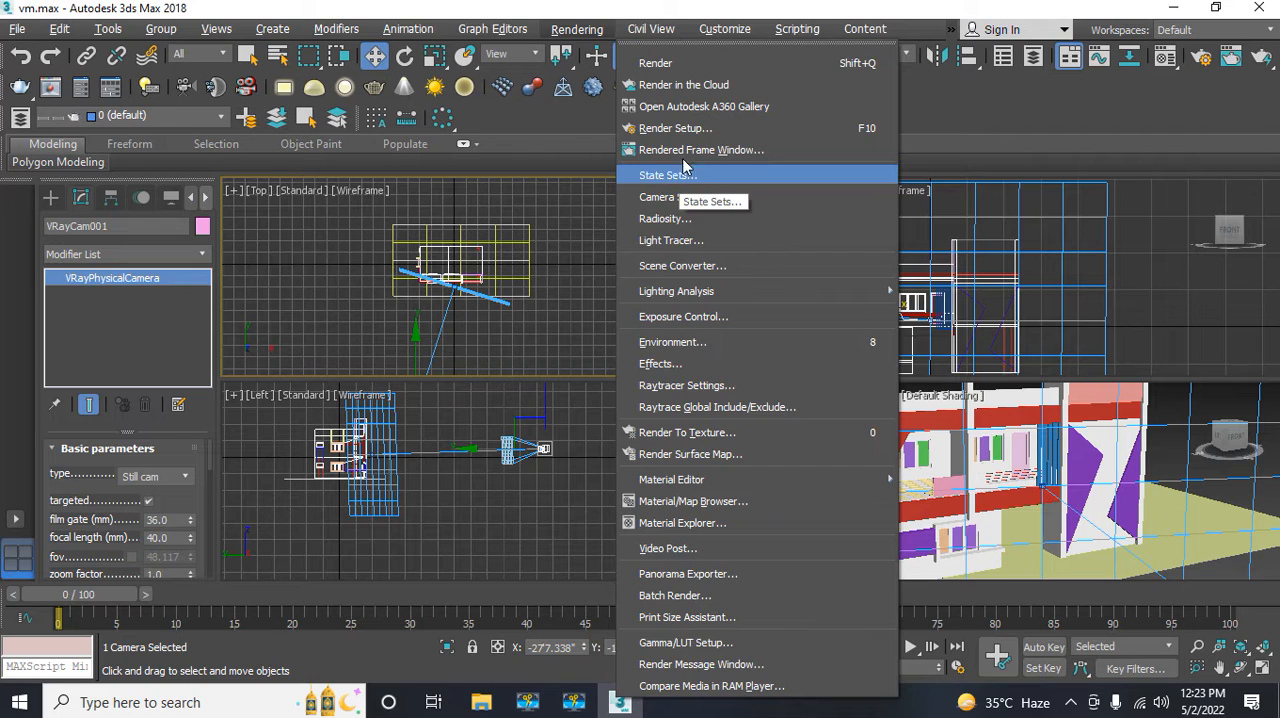
click(686, 130)
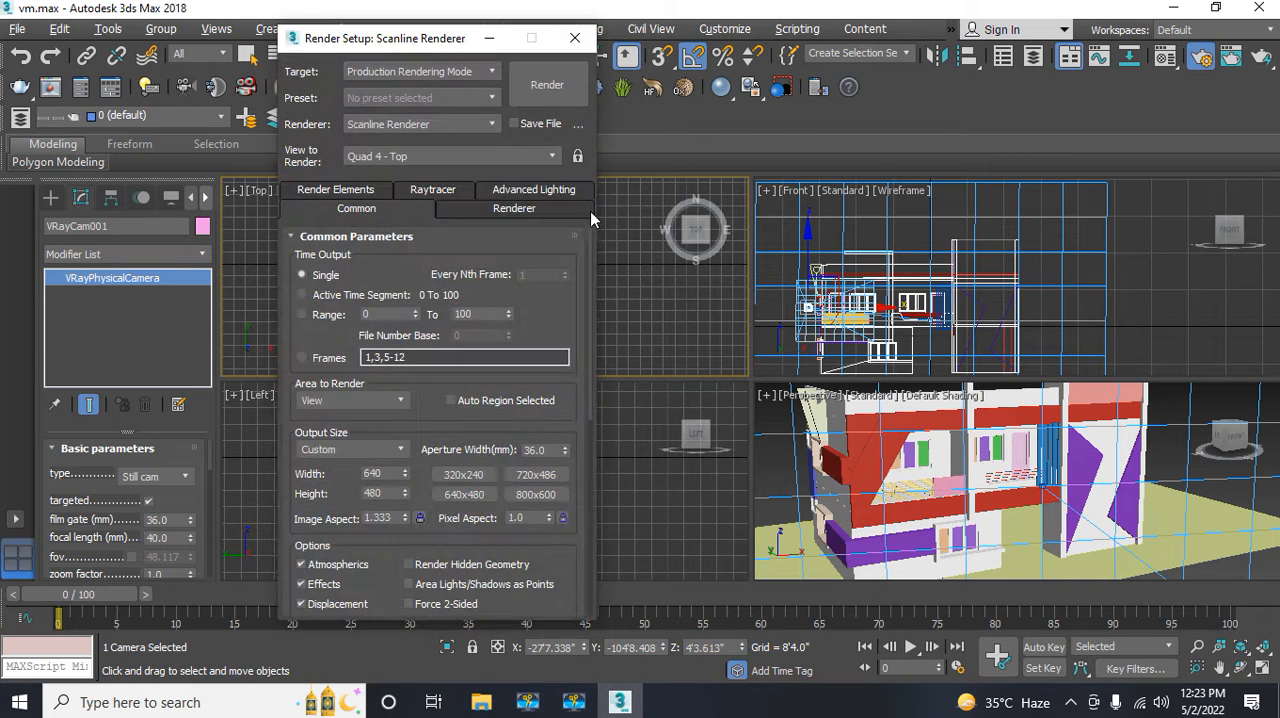
click(395, 132)
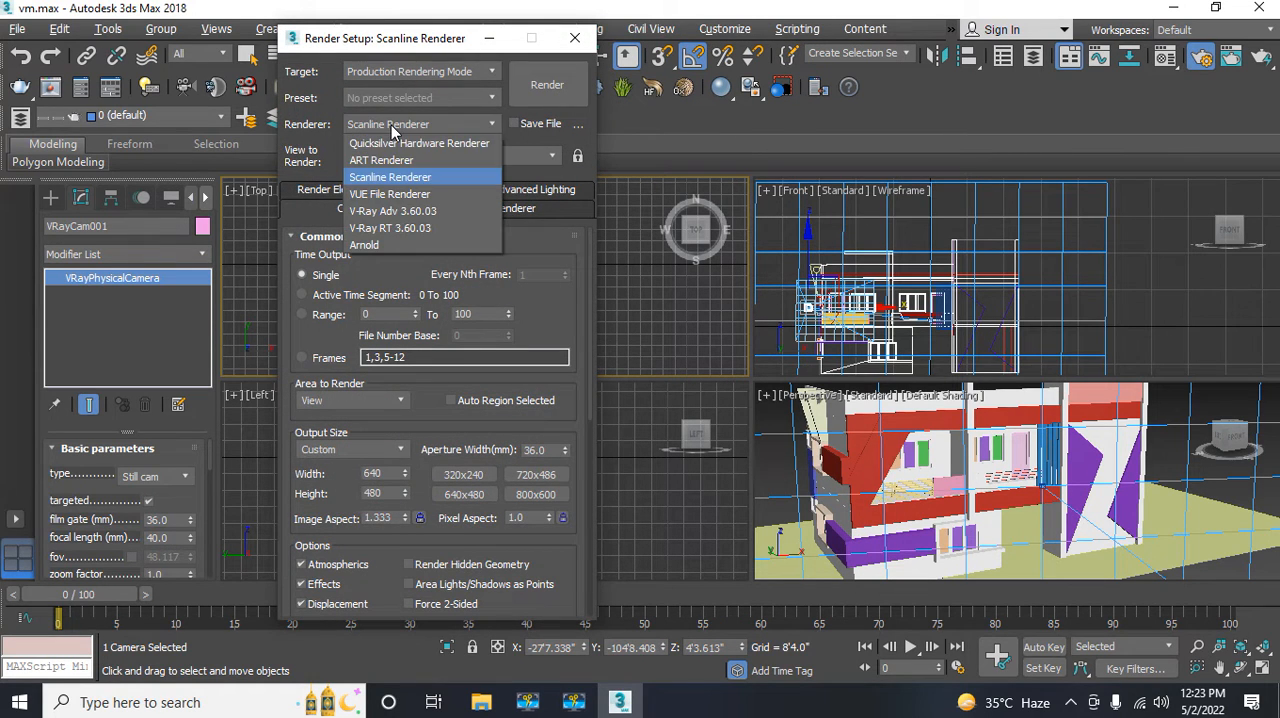
click(381, 210)
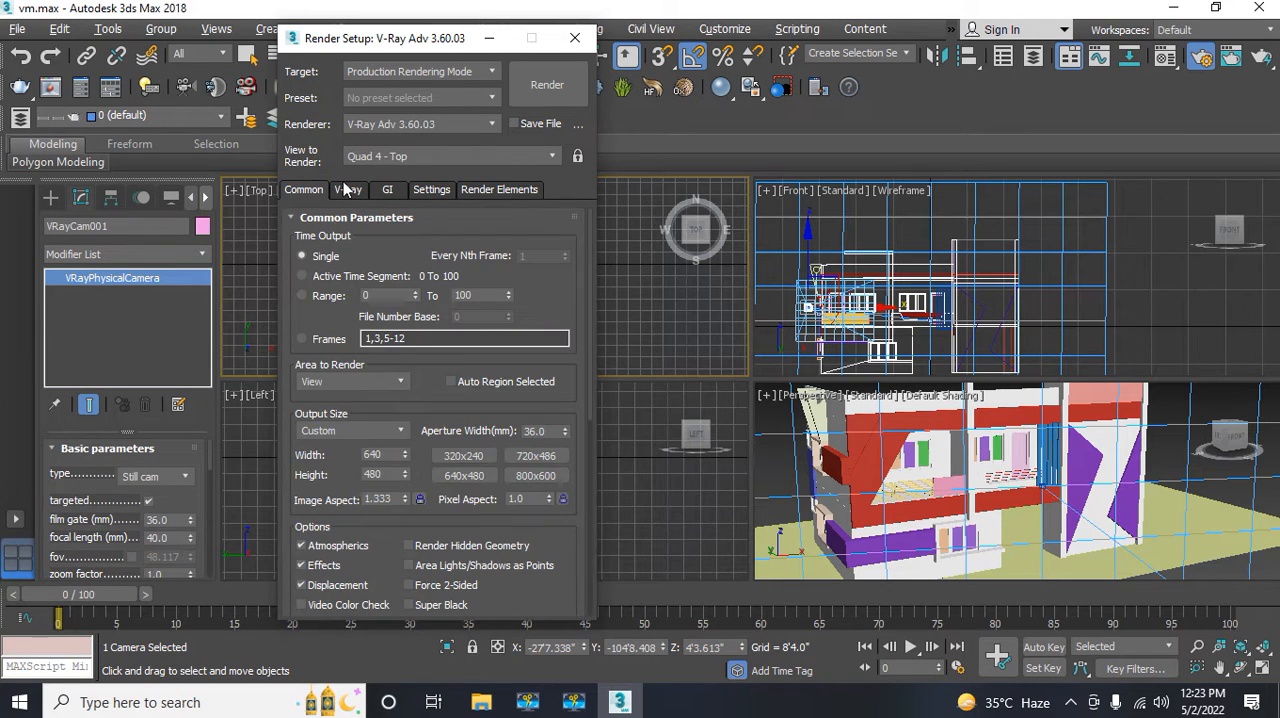
Step: Set the V-Ray image sampler type to Bucket and the primary GI engine to Irradiance map, closing Render Setup
click(346, 190)
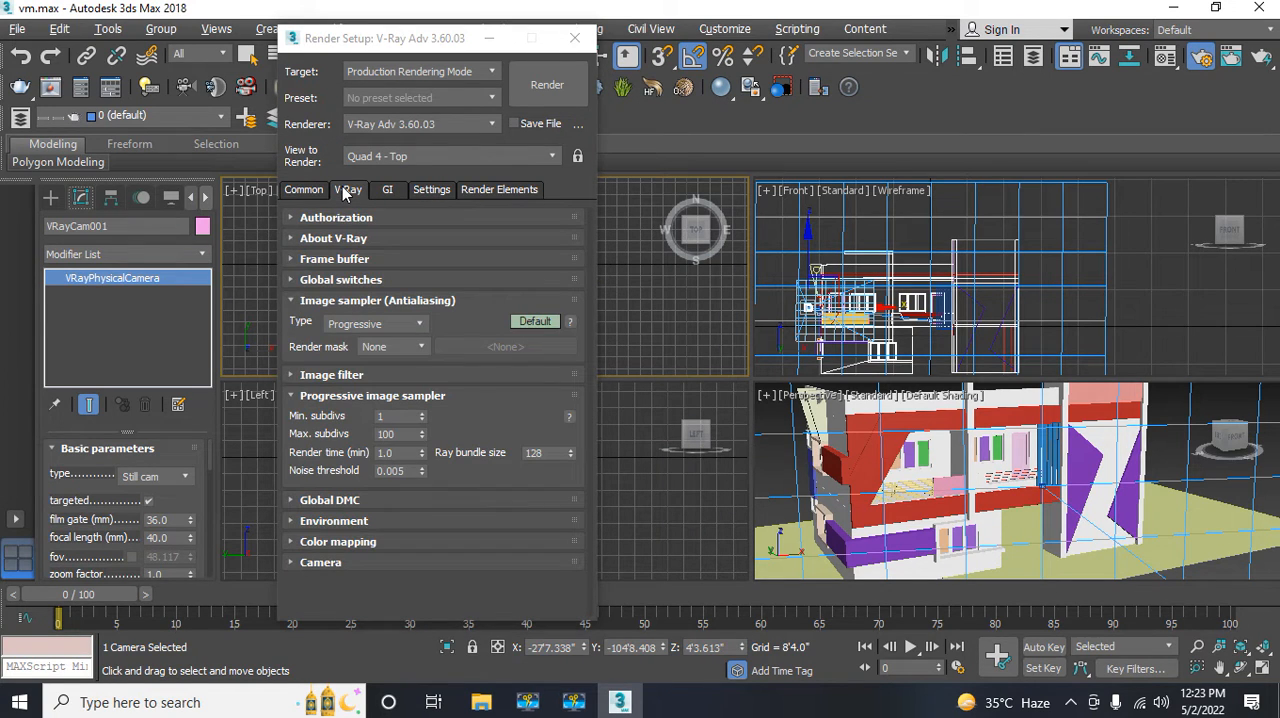
click(349, 330)
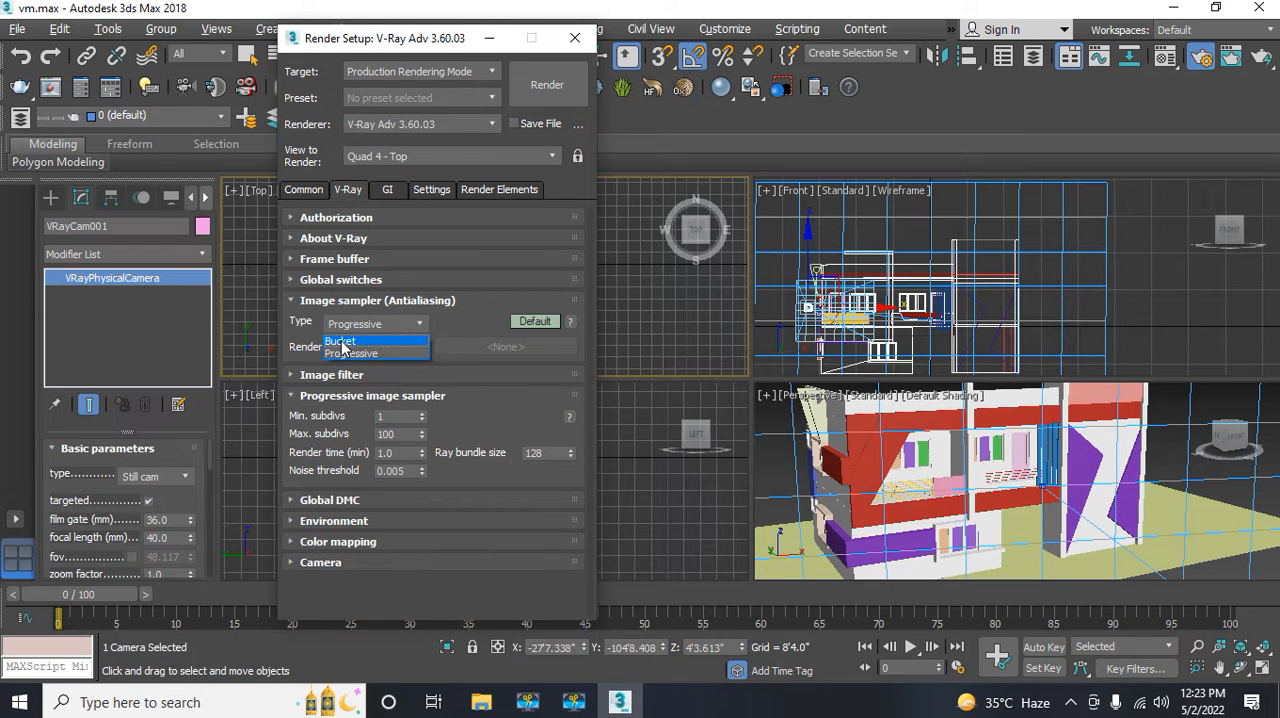
click(346, 340)
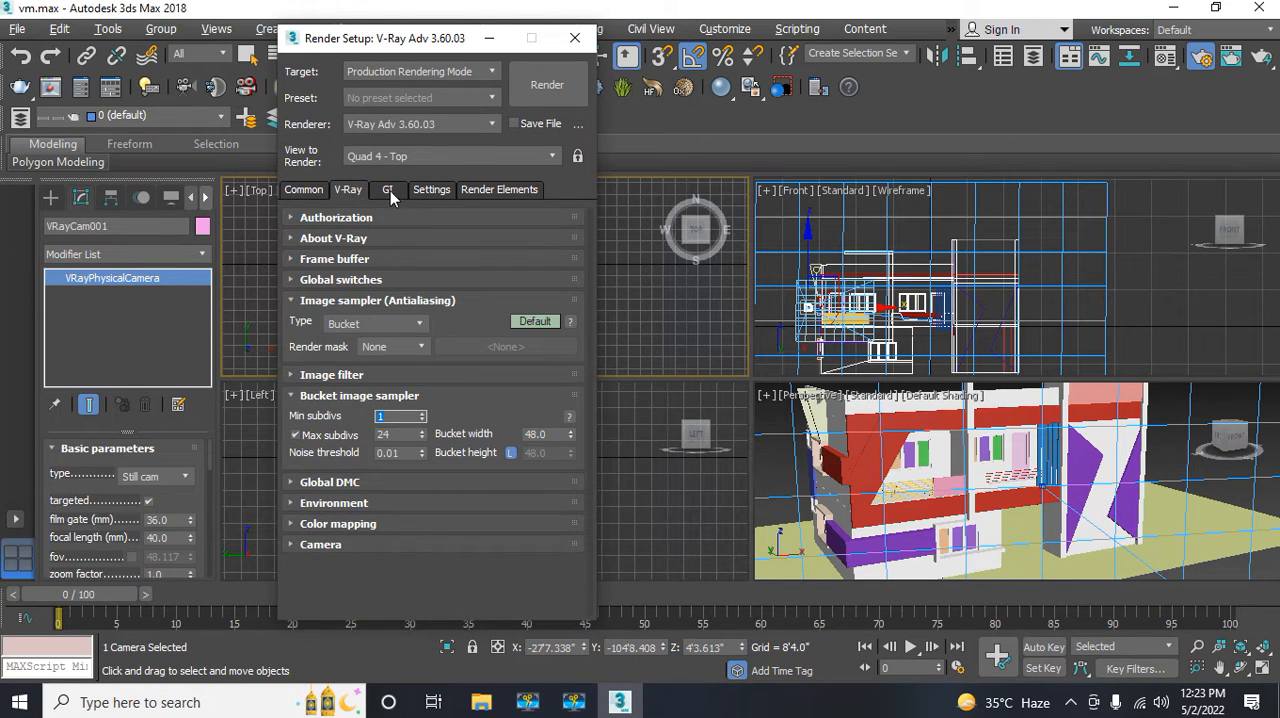
click(388, 192)
click(400, 260)
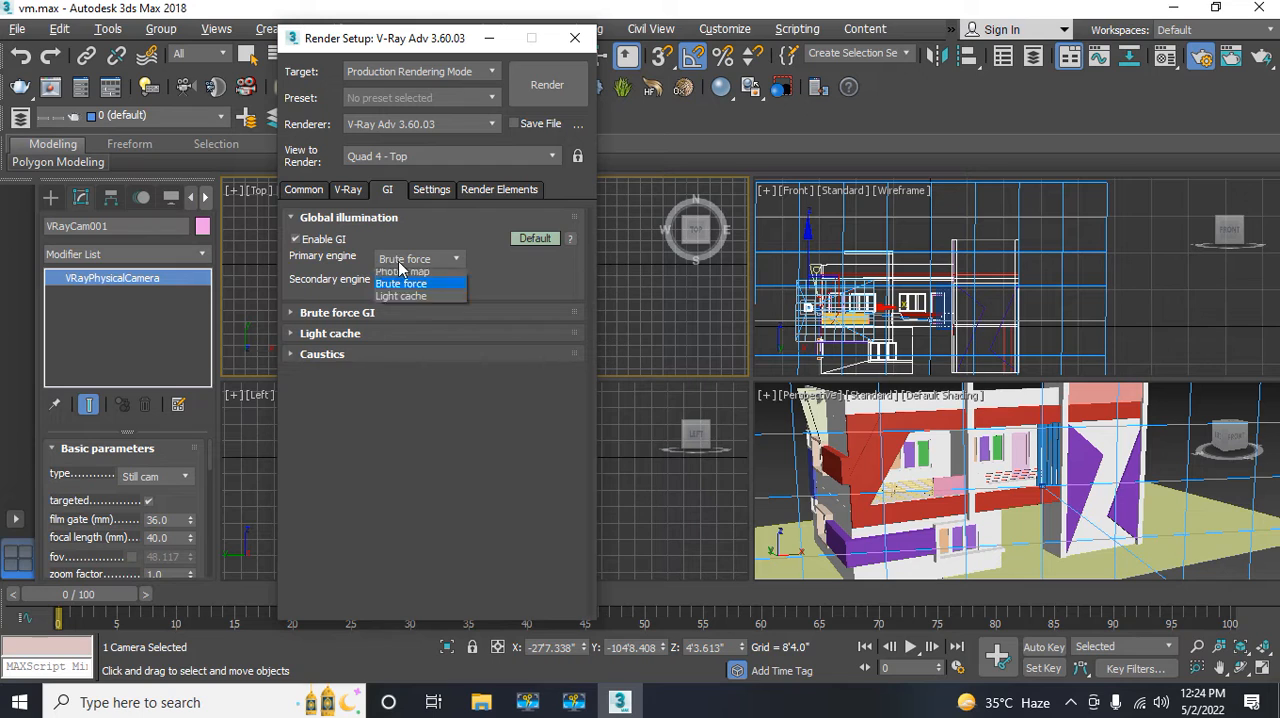
click(400, 277)
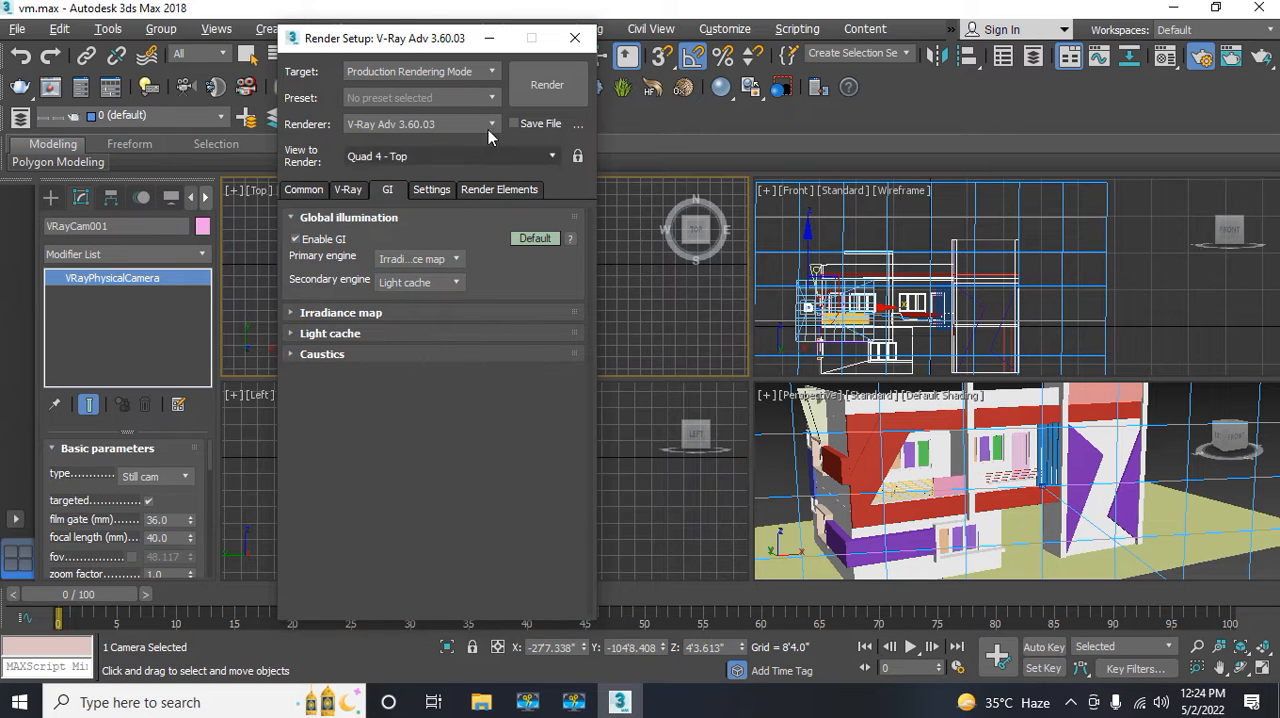
click(576, 39)
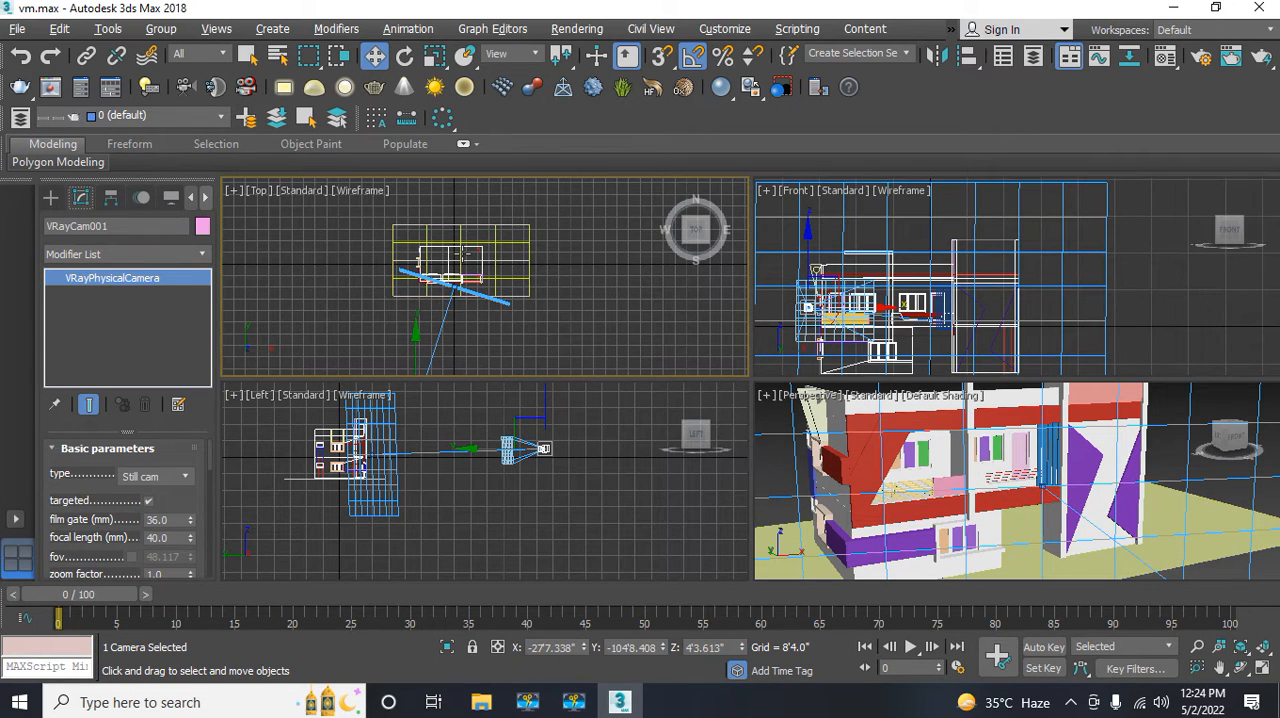
Step: Move the V-Ray camera sideways in the Top view to about X -38'4"
middle_drag(426, 292, 427, 314)
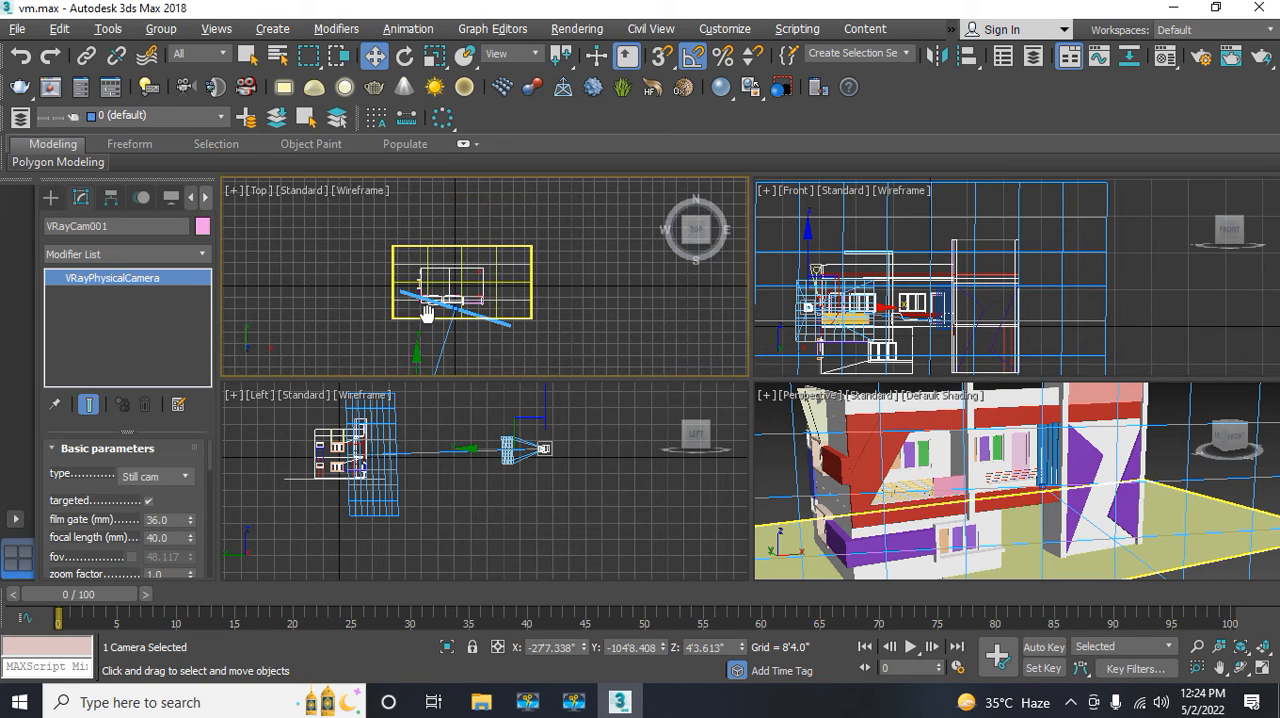
scroll(427, 316, up, 5)
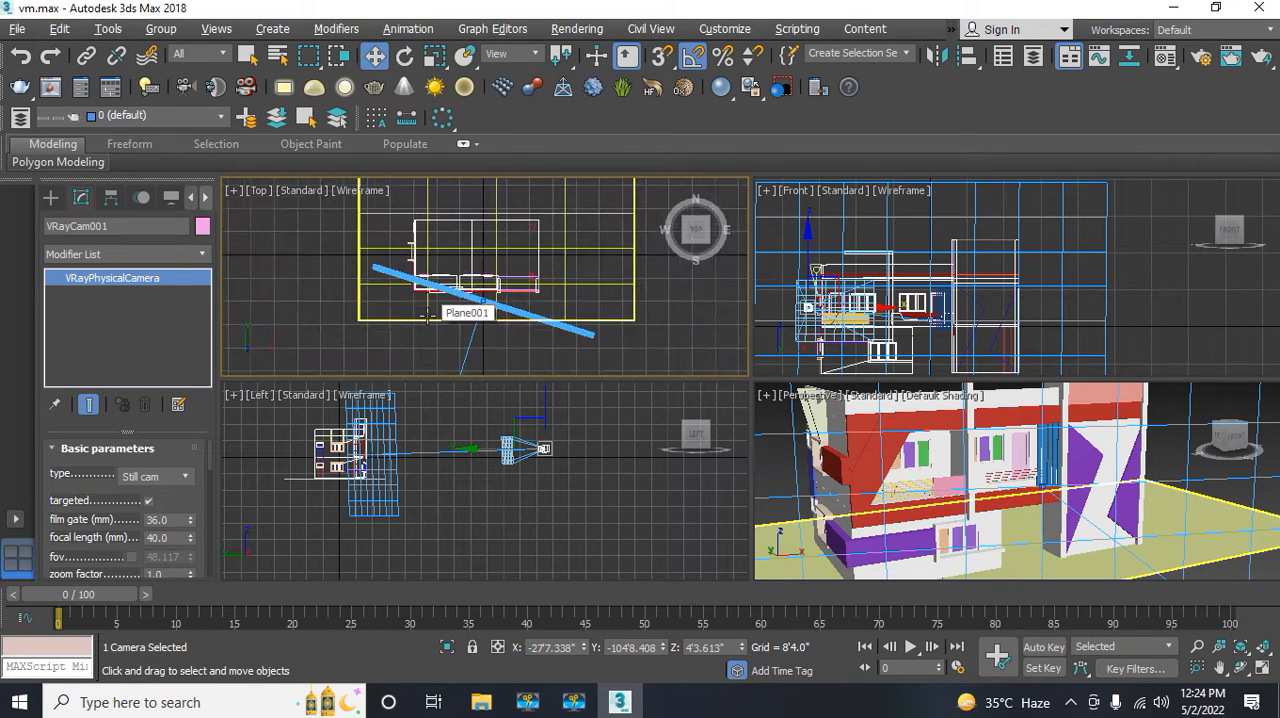
middle_drag(427, 316, 429, 274)
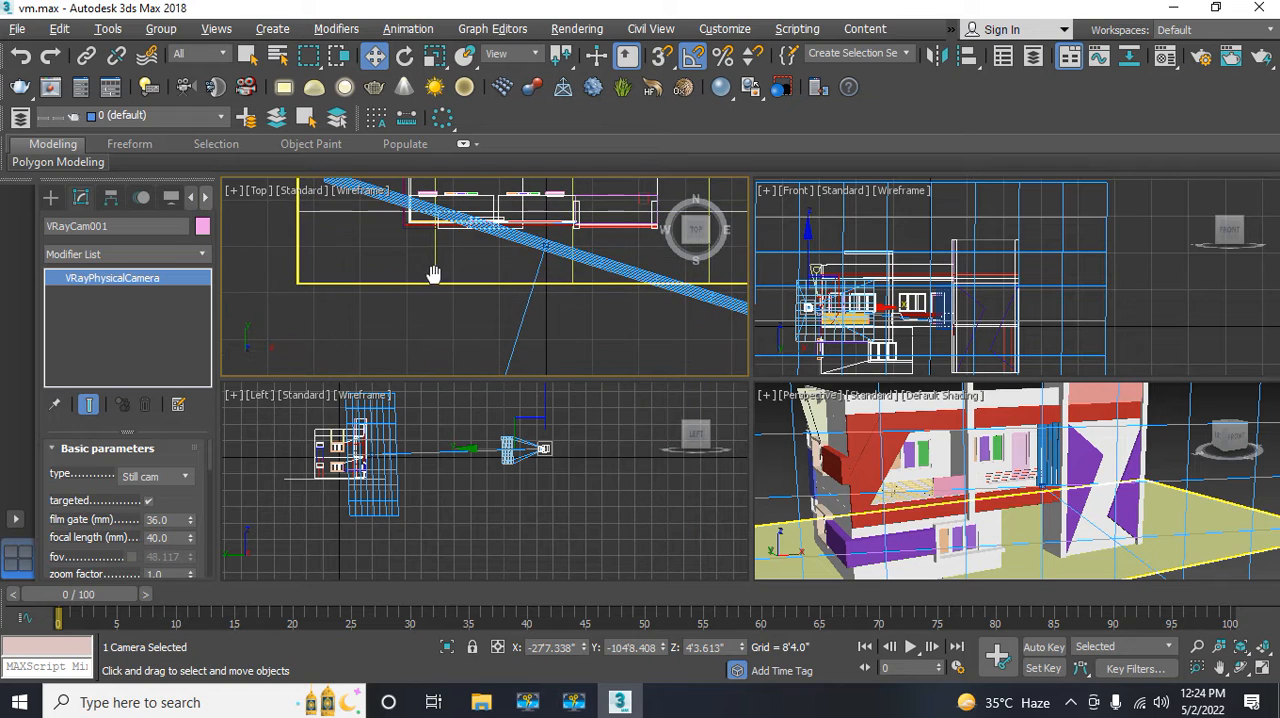
middle_drag(420, 444, 419, 467)
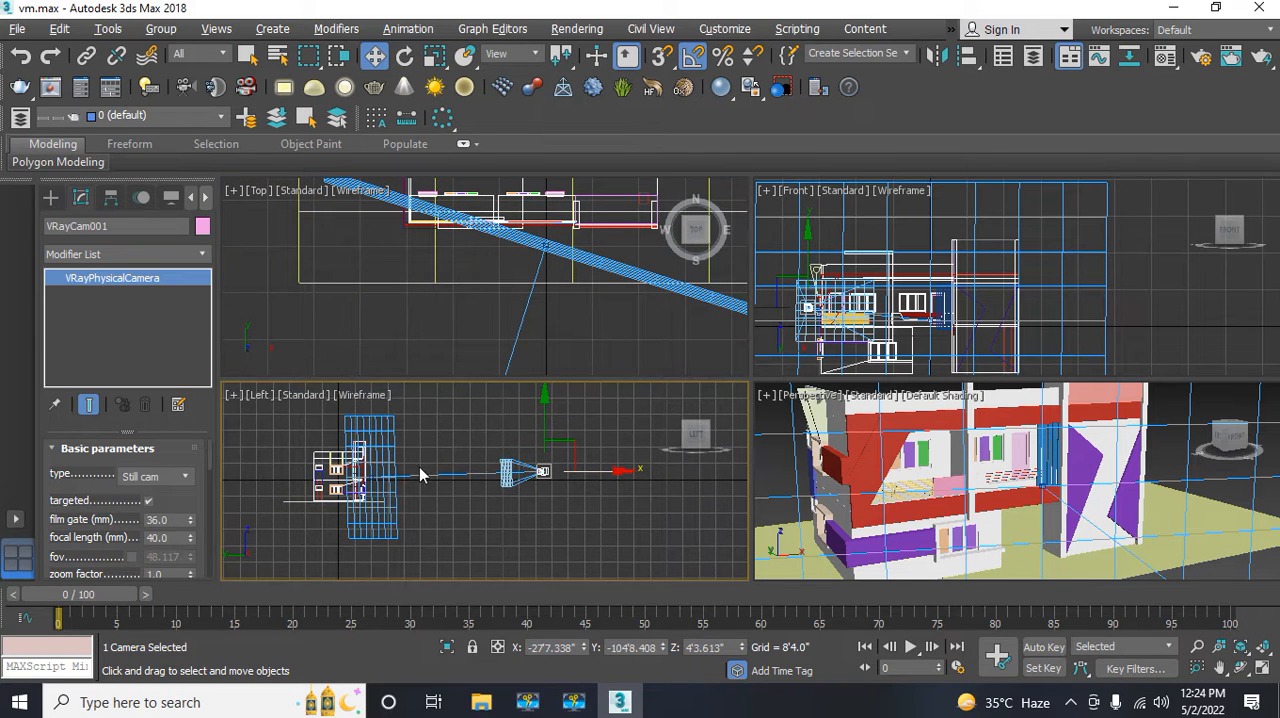
scroll(456, 296, down, 5)
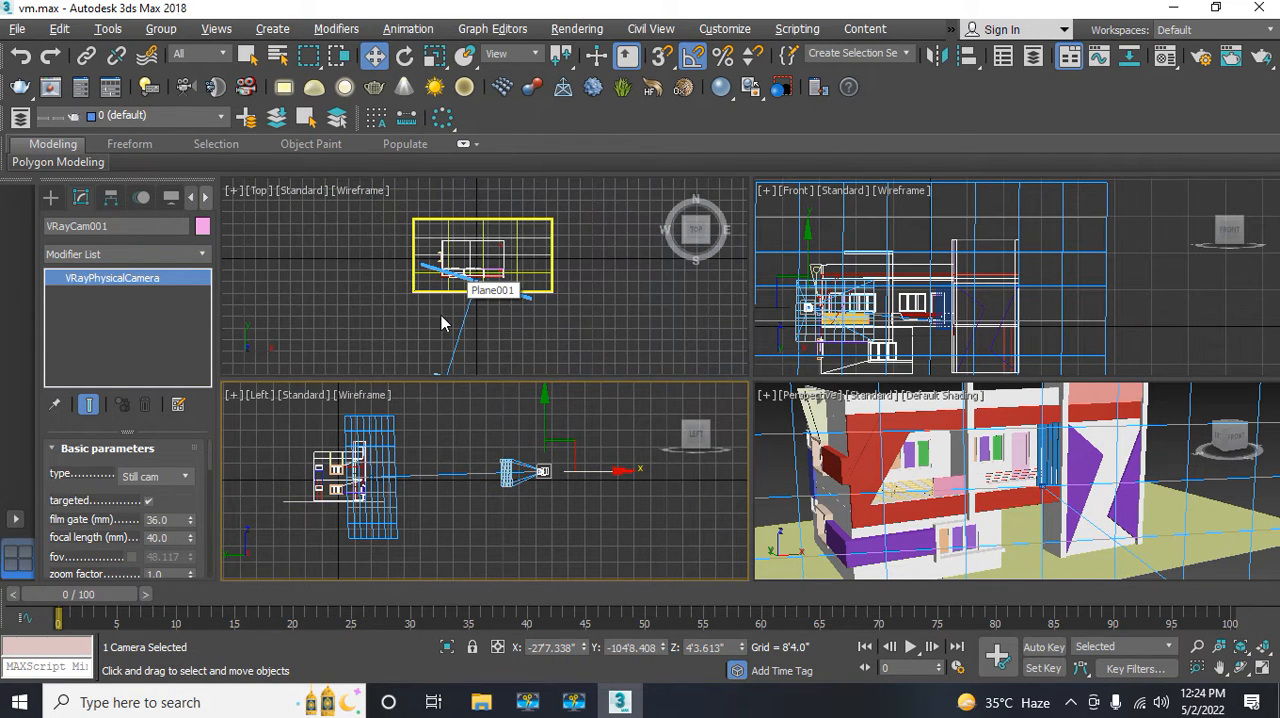
middle_click(434, 331)
middle_drag(434, 331, 414, 286)
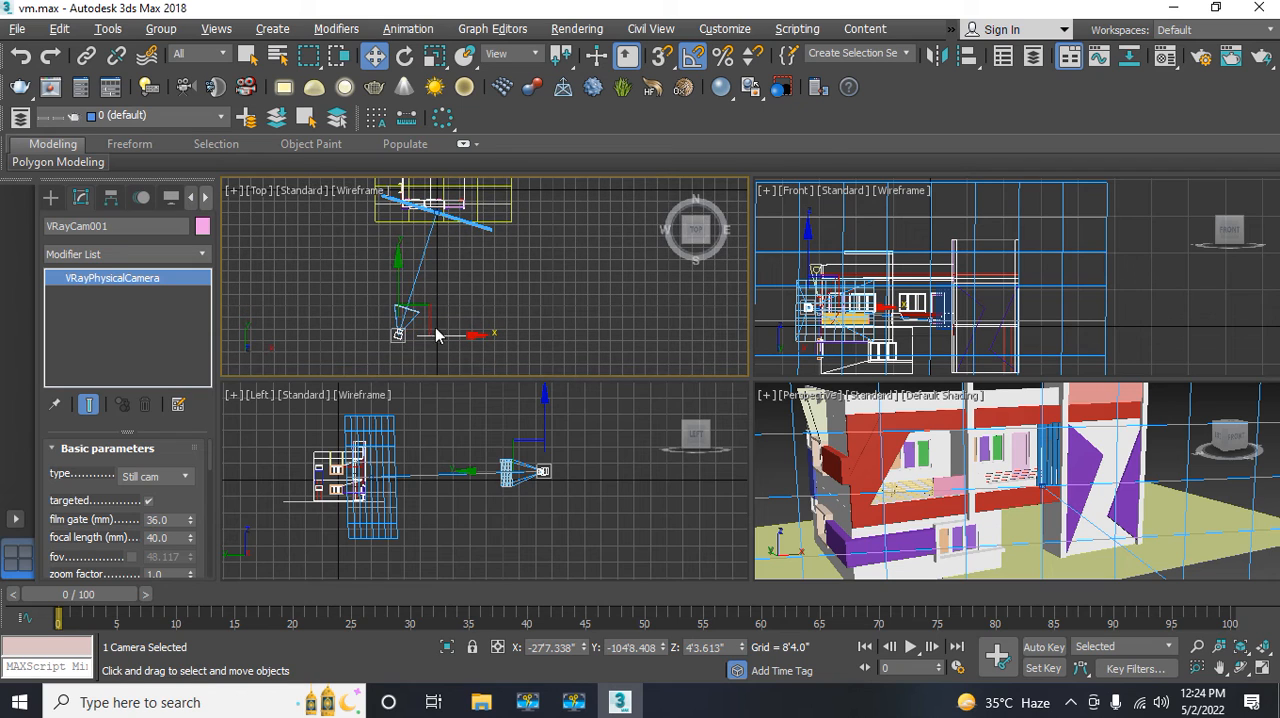
drag(441, 337, 428, 334)
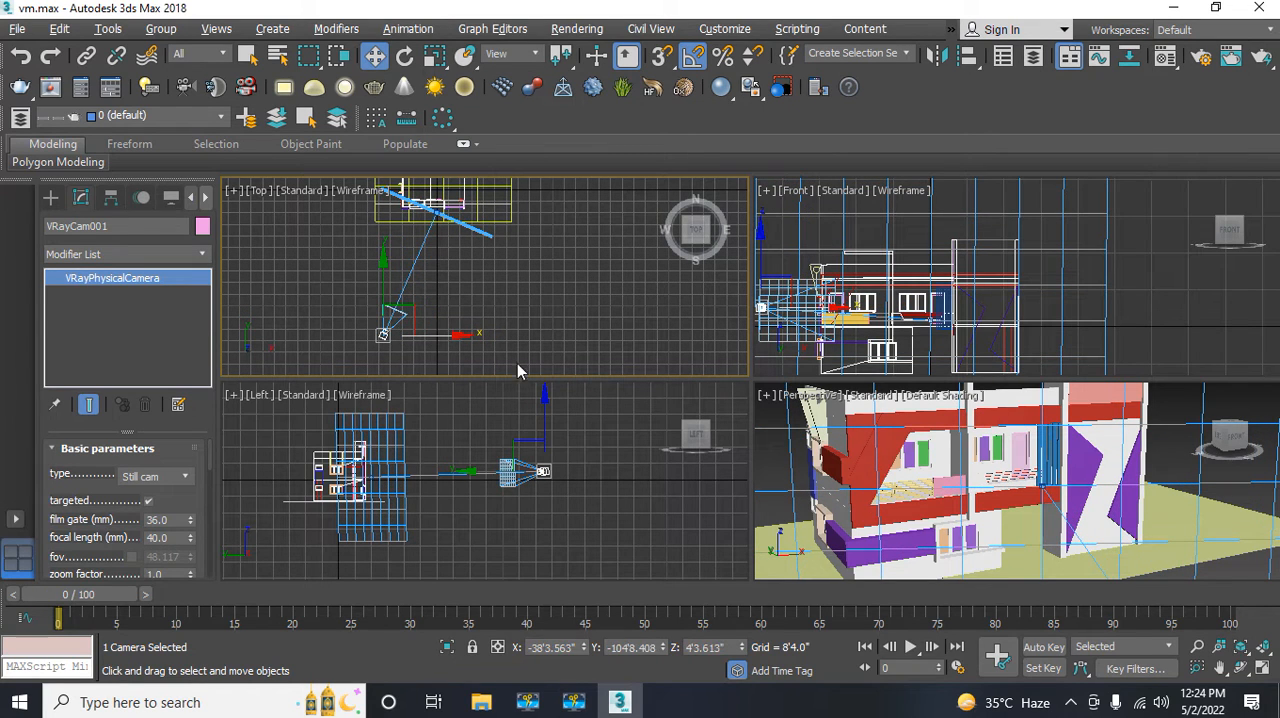
Step: Switch the Perspective viewport to the VRayCam001 view and save the scene
click(784, 474)
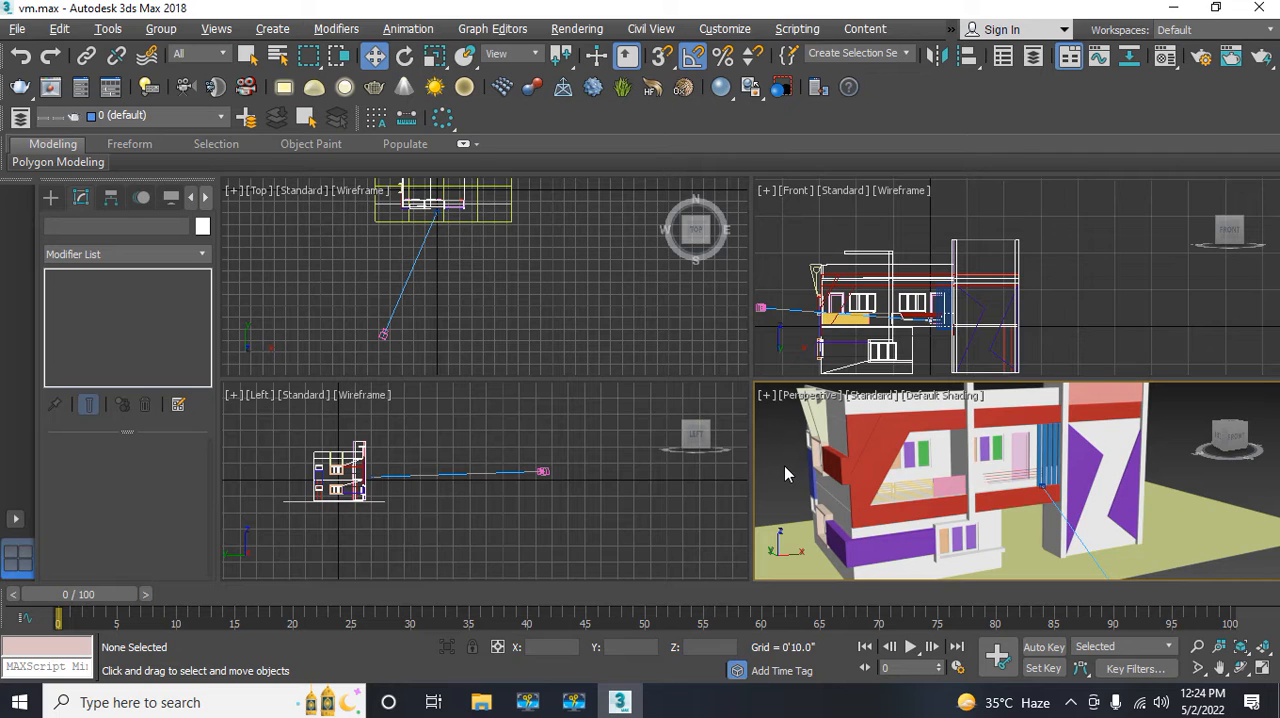
key(c)
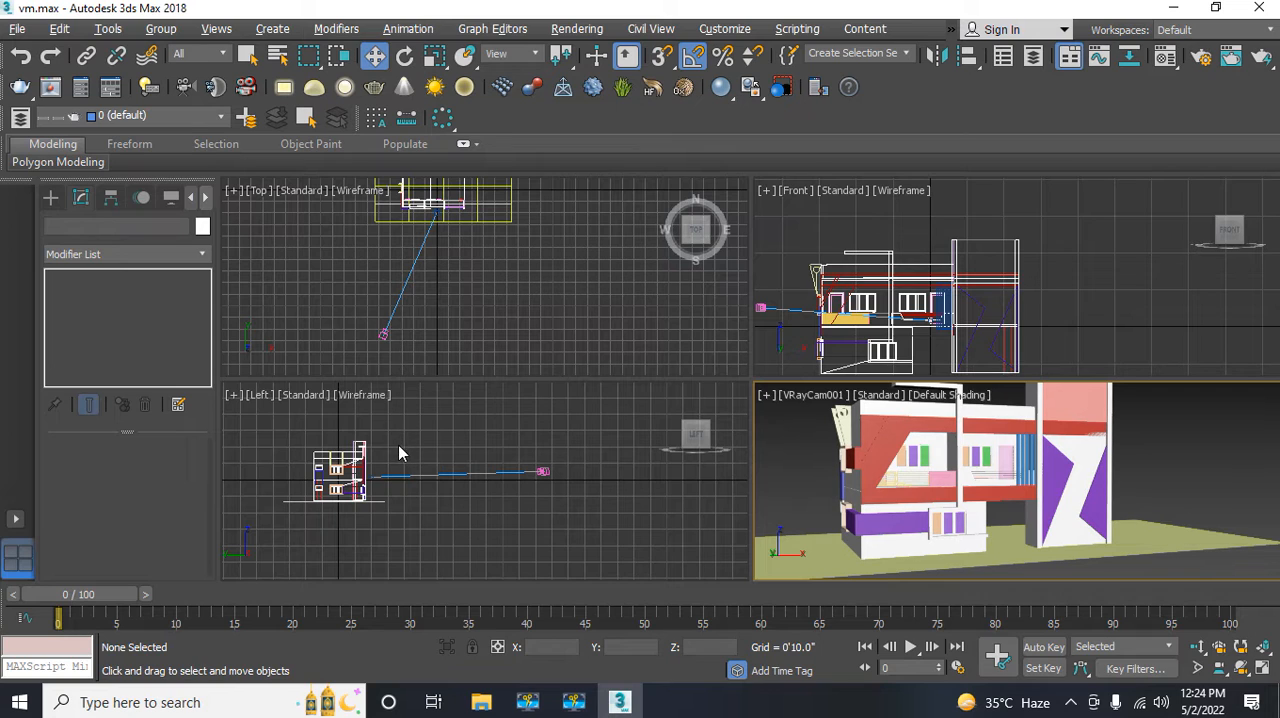
click(15, 31)
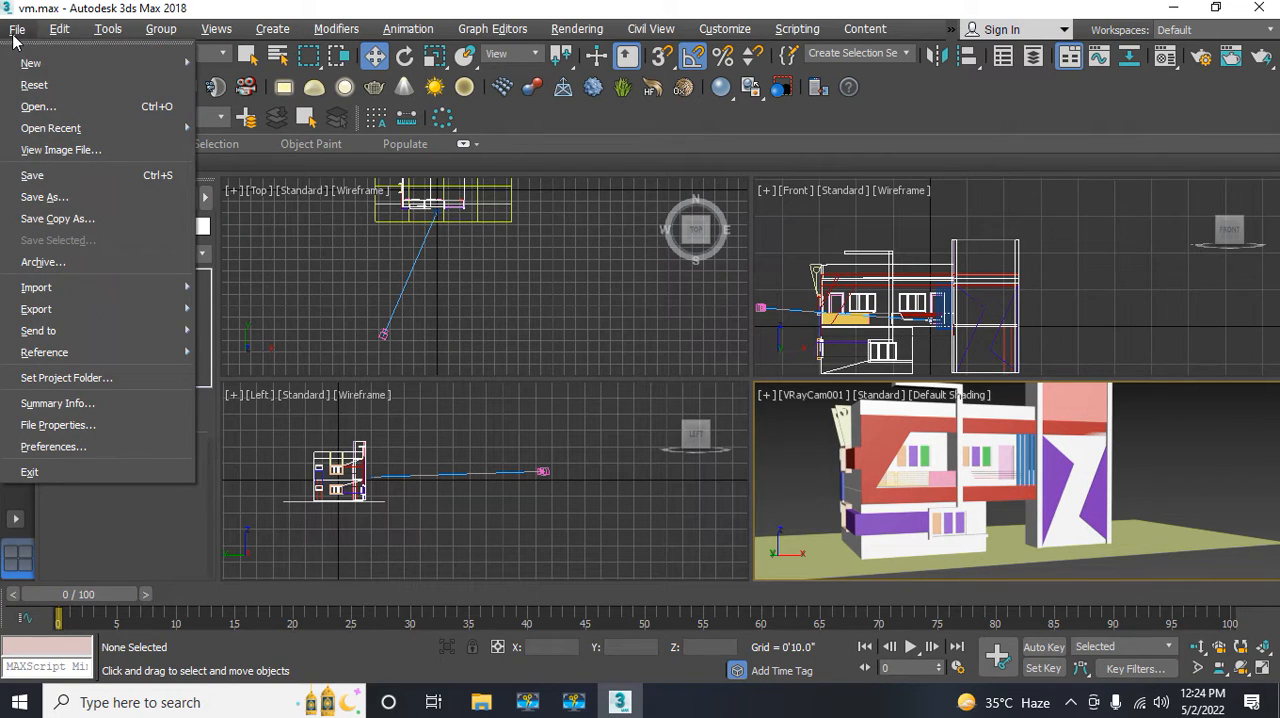
click(41, 174)
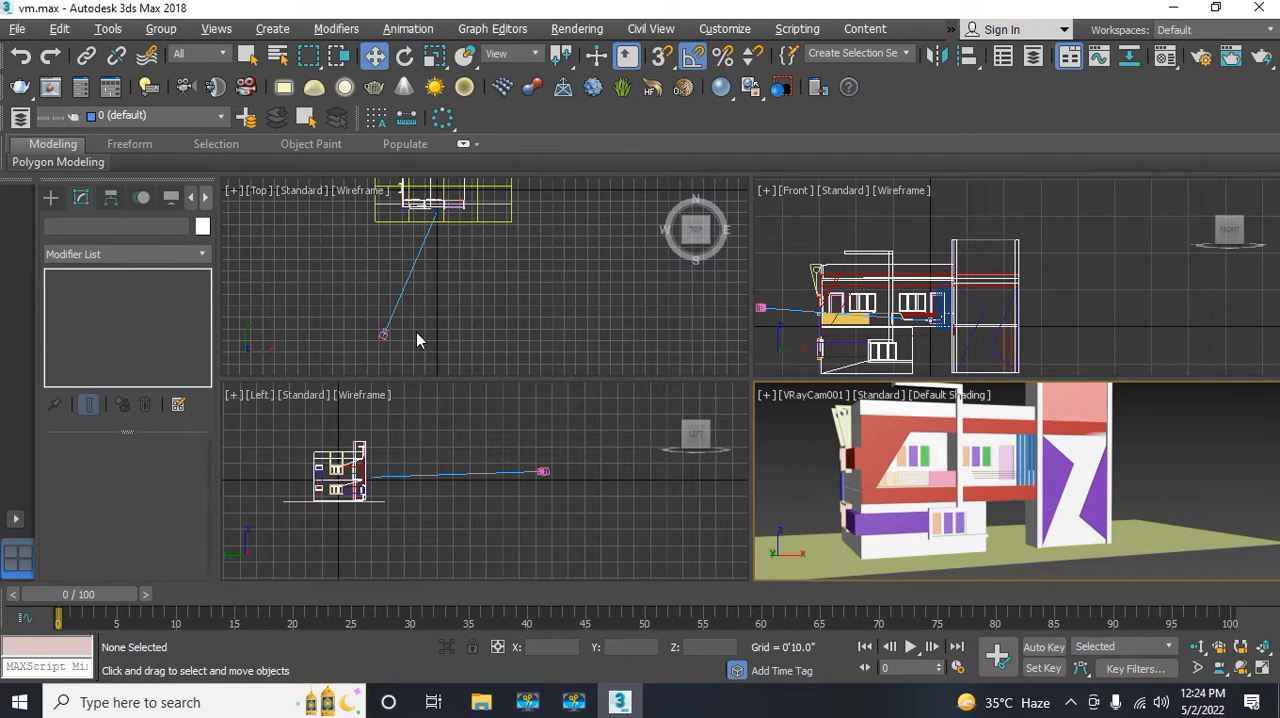
Step: Move the V-Ray camera closer to the building in the Top view, to about X -29'4" and Y -86'9"
mouse_move(416, 332)
middle_down()
mouse_move(420, 314)
mouse_move(415, 328)
middle_up()
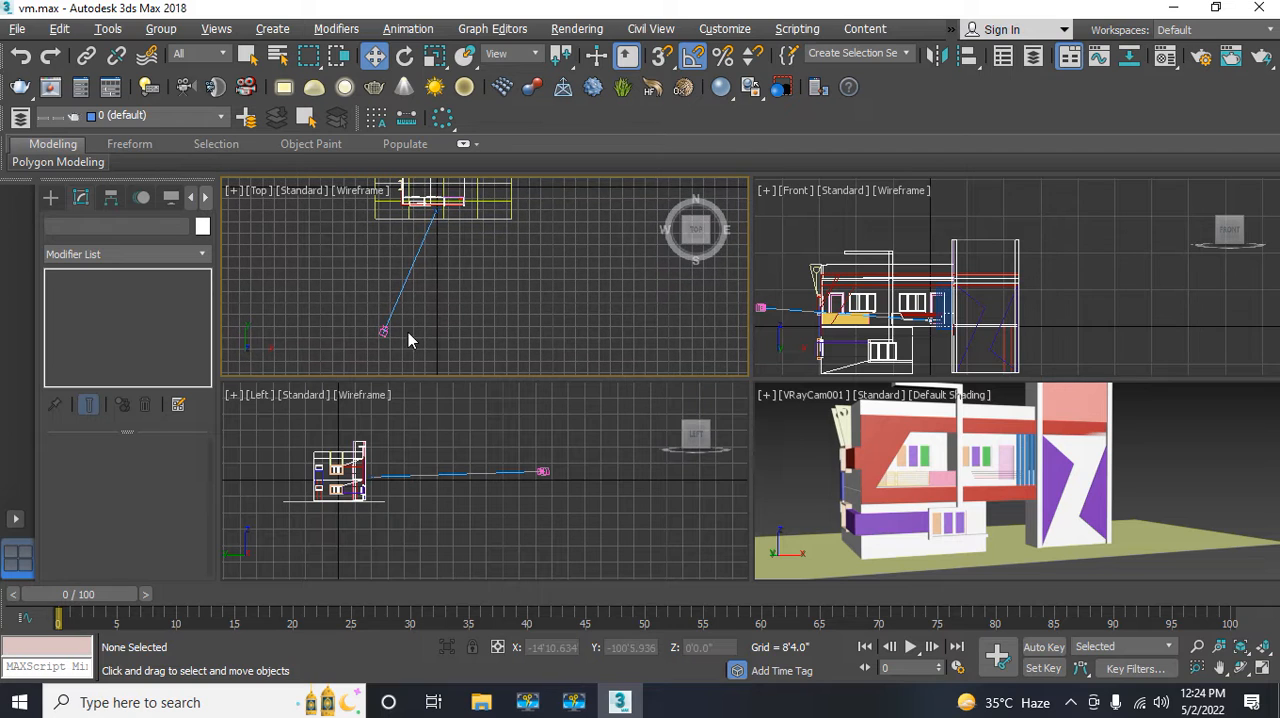
click(383, 331)
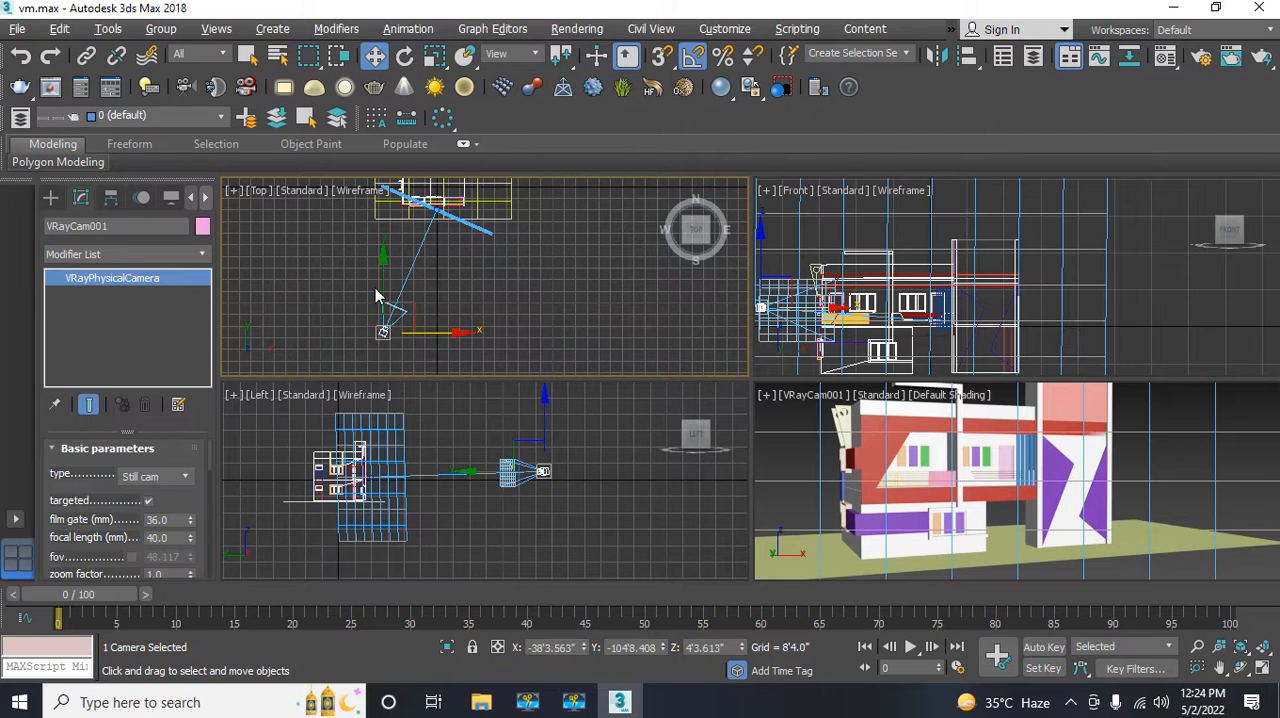
drag(378, 293, 380, 278)
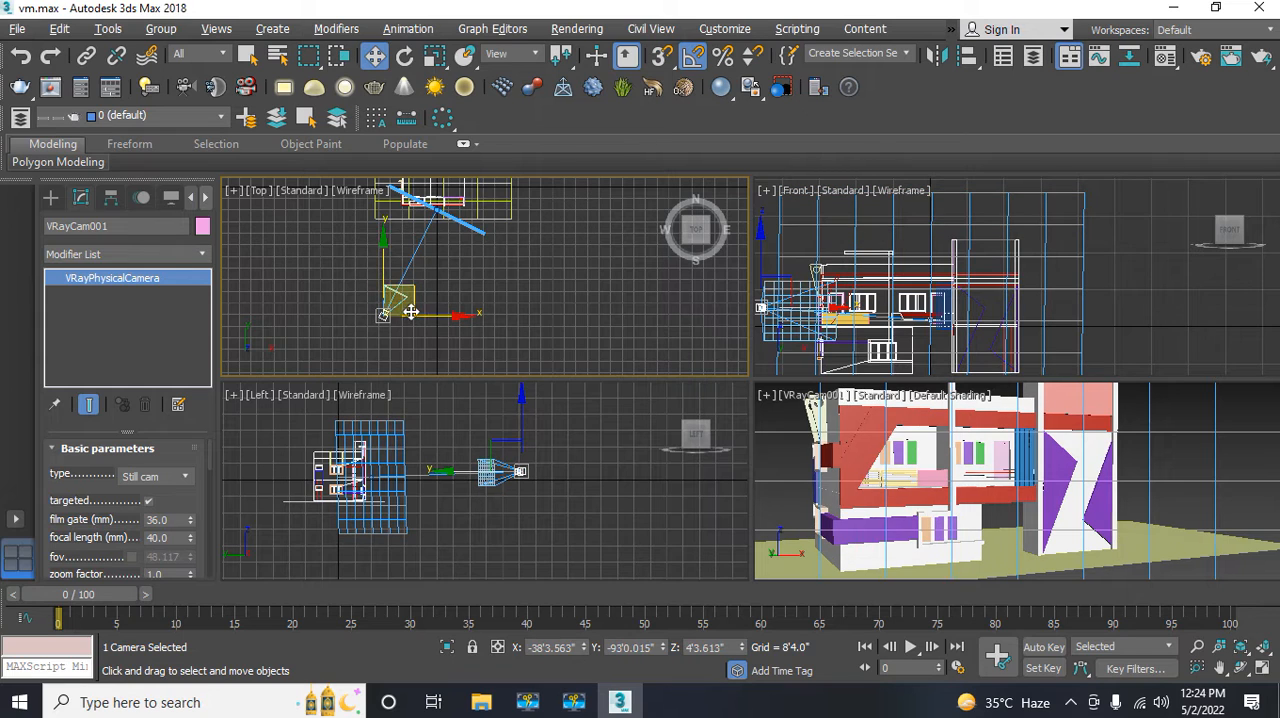
drag(432, 318, 445, 318)
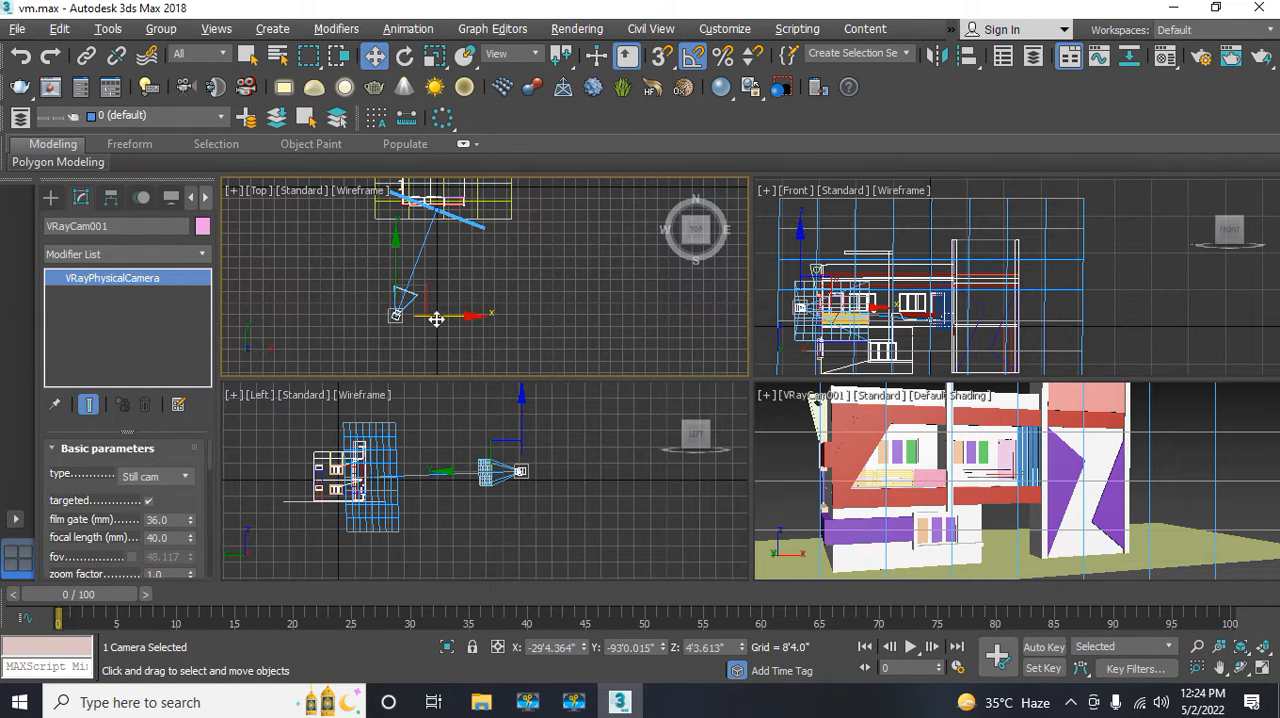
drag(397, 277, 397, 270)
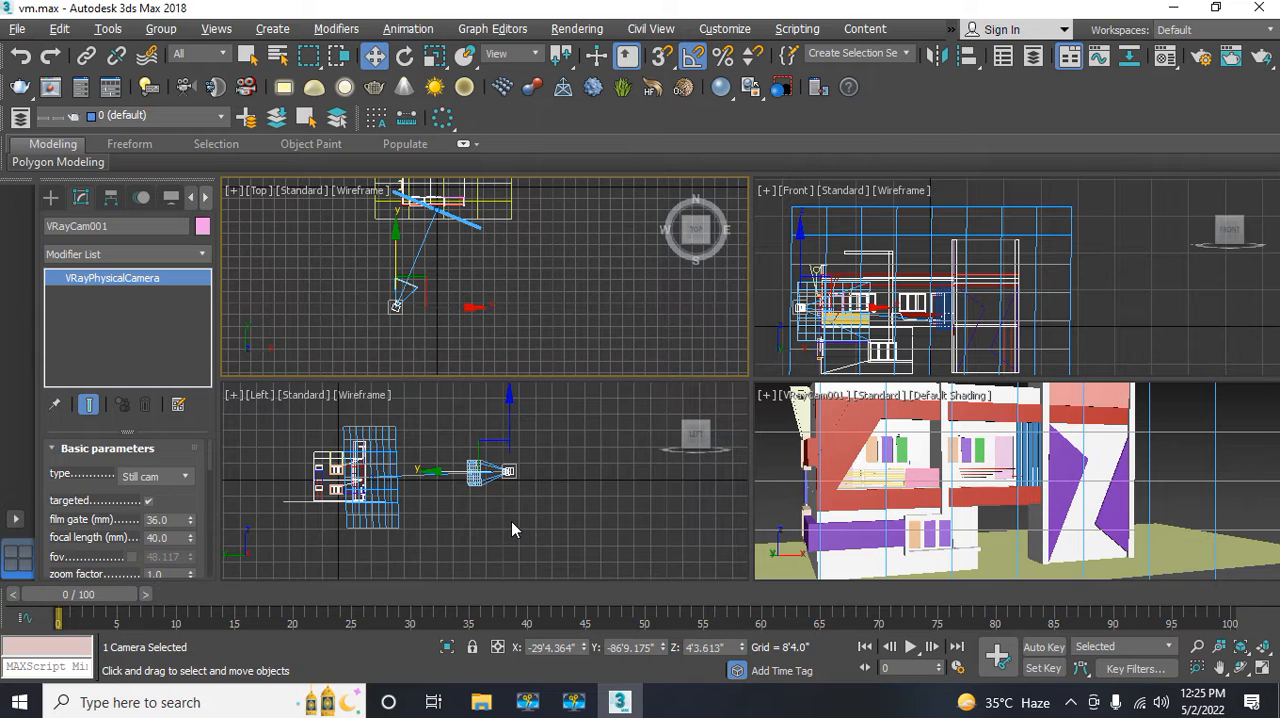
Step: Shift the V-Ray camera sideways and upward, reframing the facade in the camera view, to about X -37'3", Y -87'5" and Z 8'2"
middle_drag(511, 521, 495, 525)
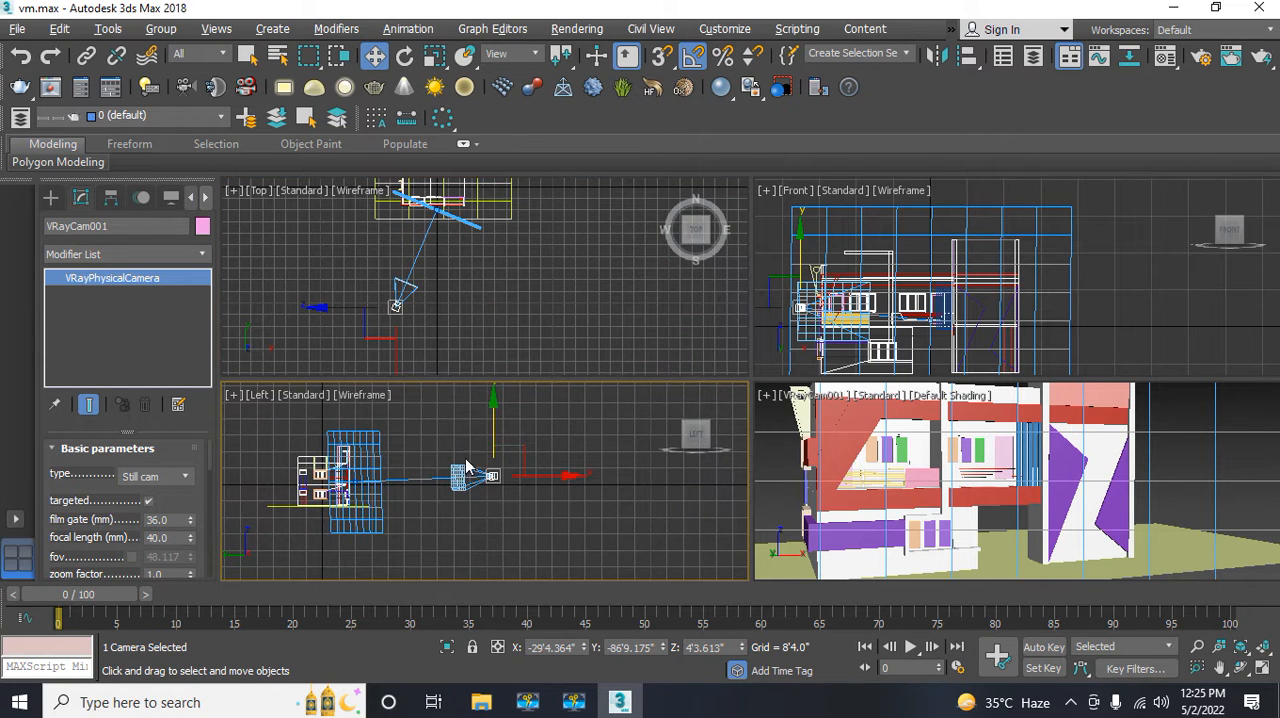
mouse_move(492, 436)
mouse_down()
mouse_move(491, 424)
mouse_move(488, 441)
mouse_up()
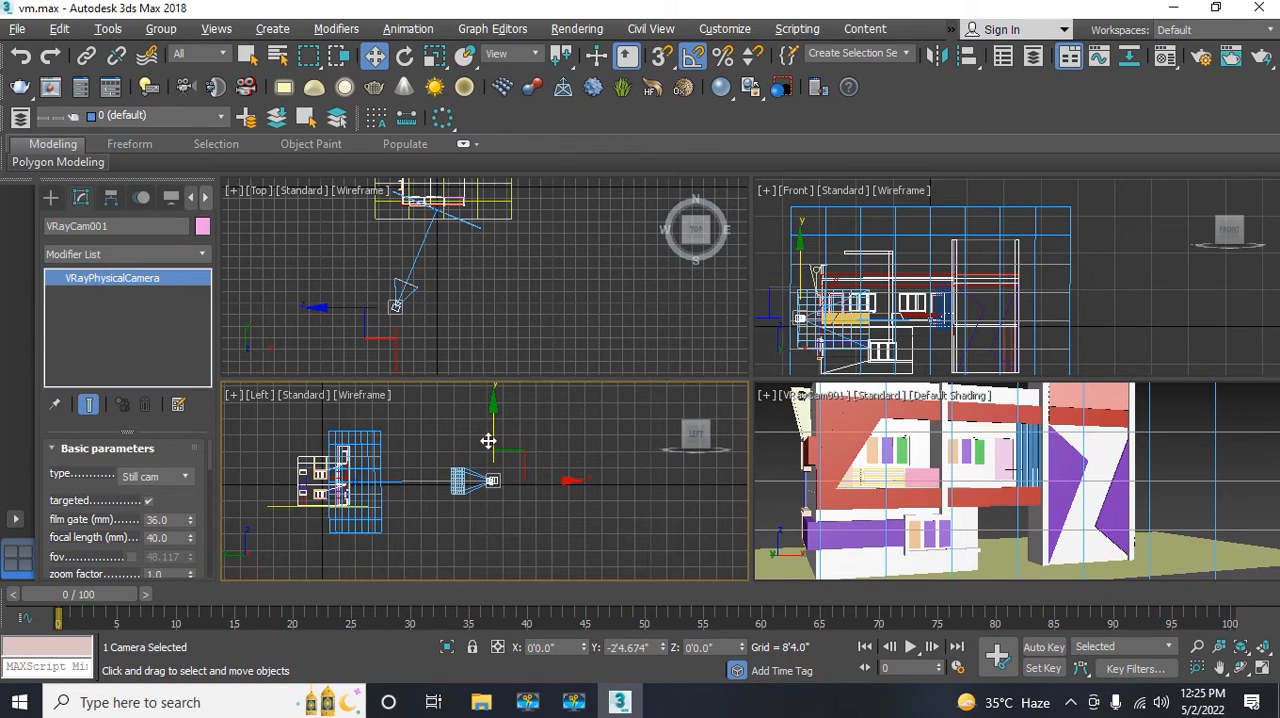
drag(488, 441, 491, 434)
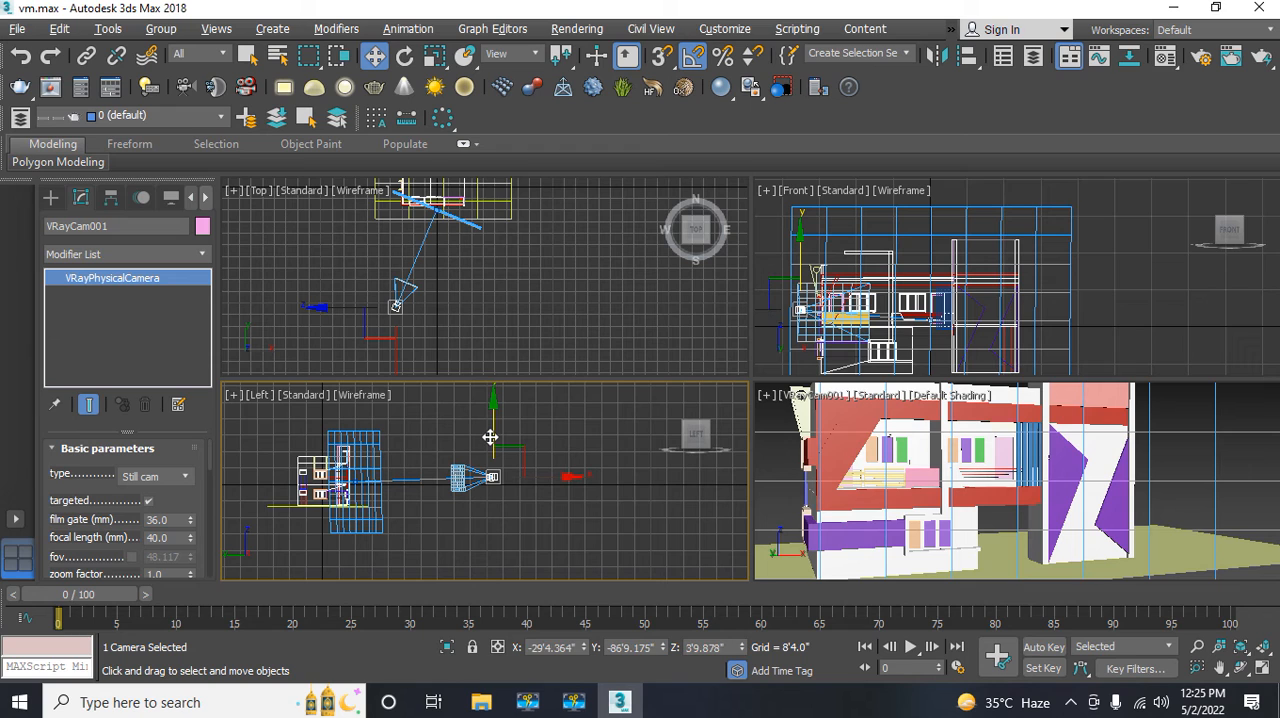
right_click(404, 353)
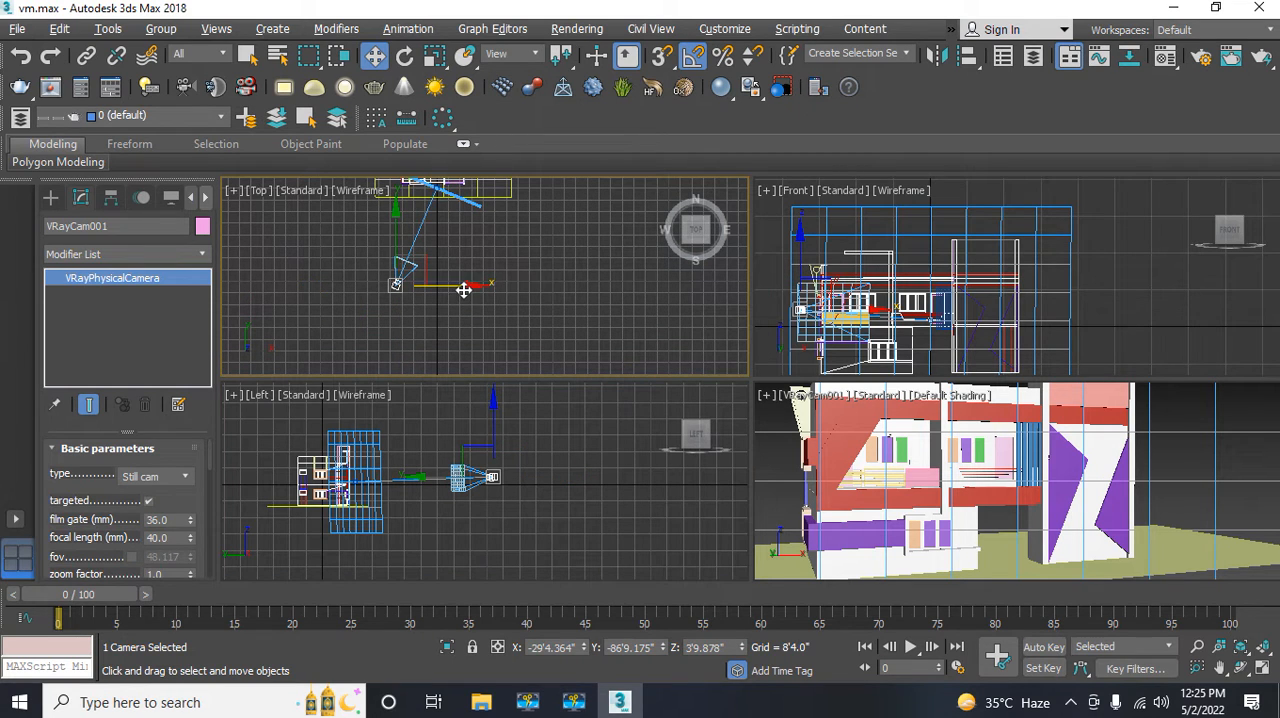
drag(461, 290, 450, 289)
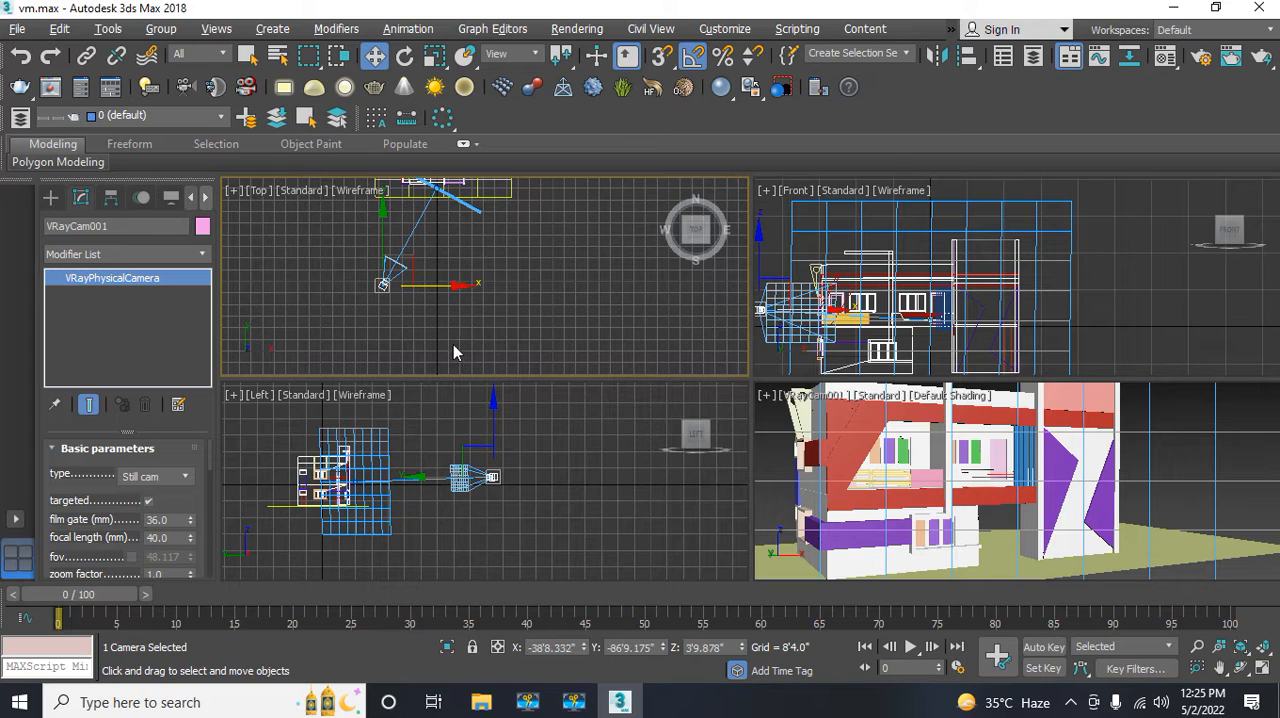
click(490, 478)
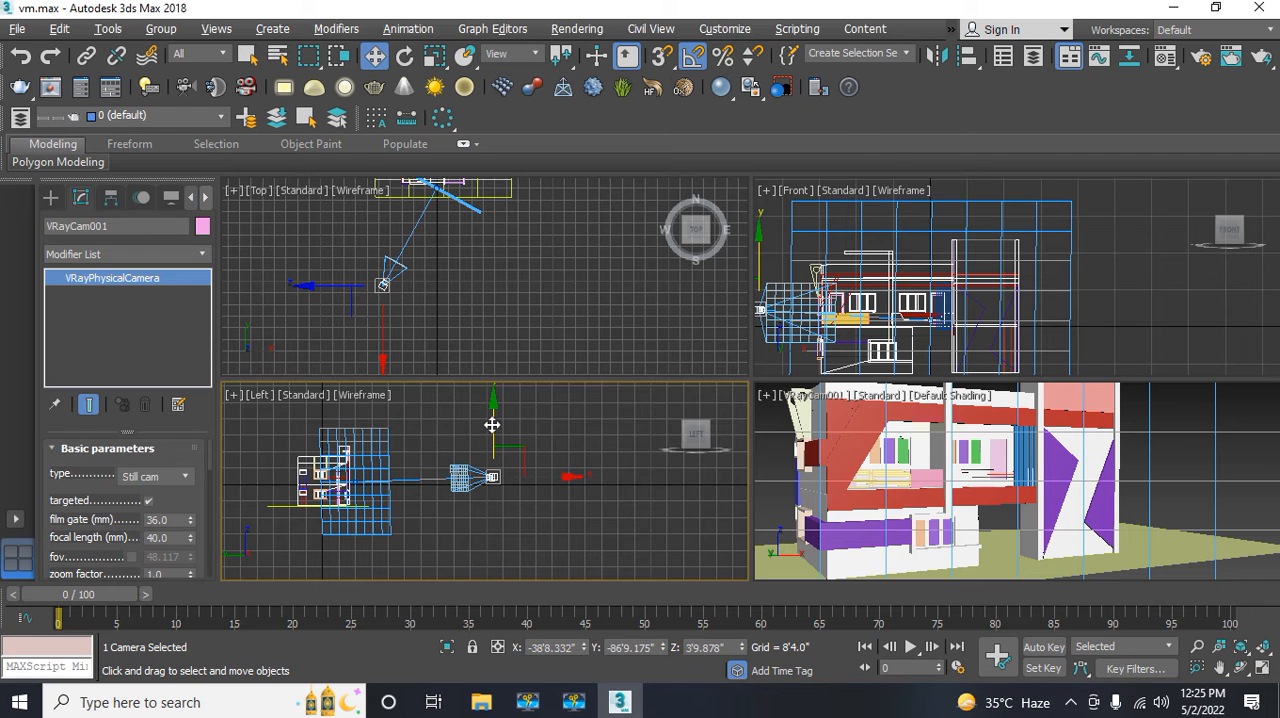
mouse_move(492, 423)
mouse_down()
mouse_move(491, 407)
mouse_move(491, 419)
mouse_up()
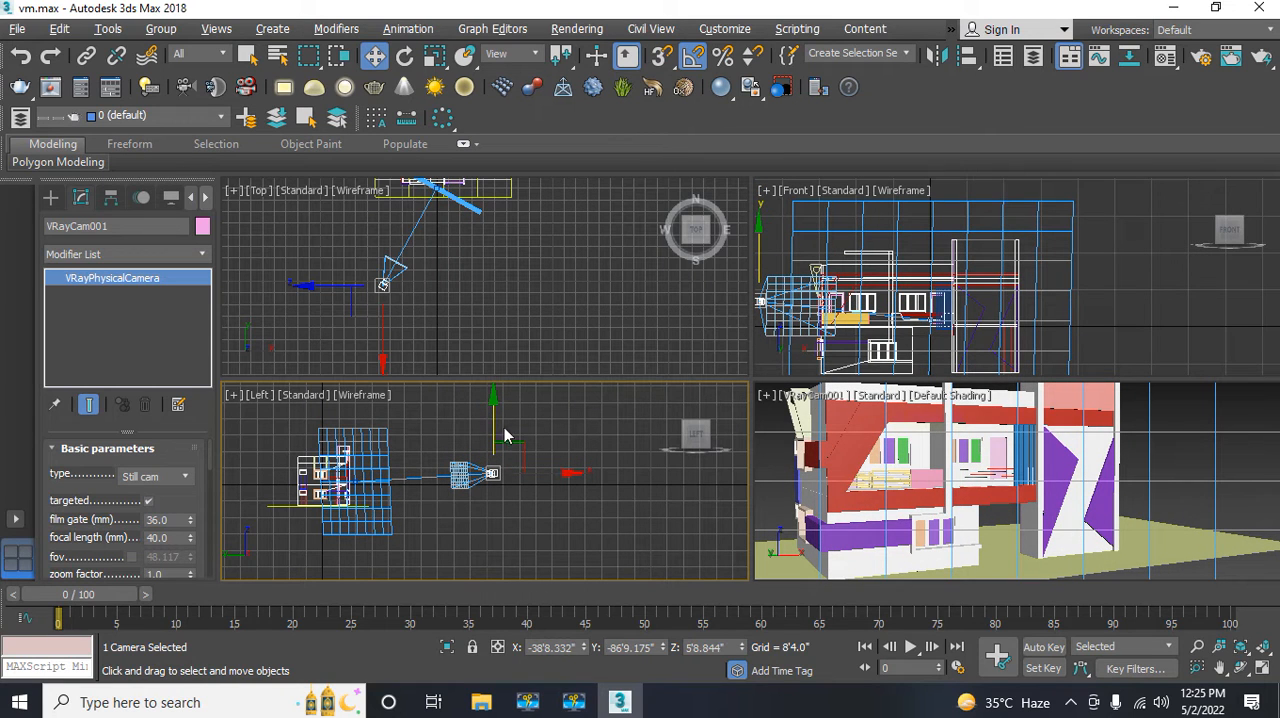
middle_drag(882, 510, 869, 528)
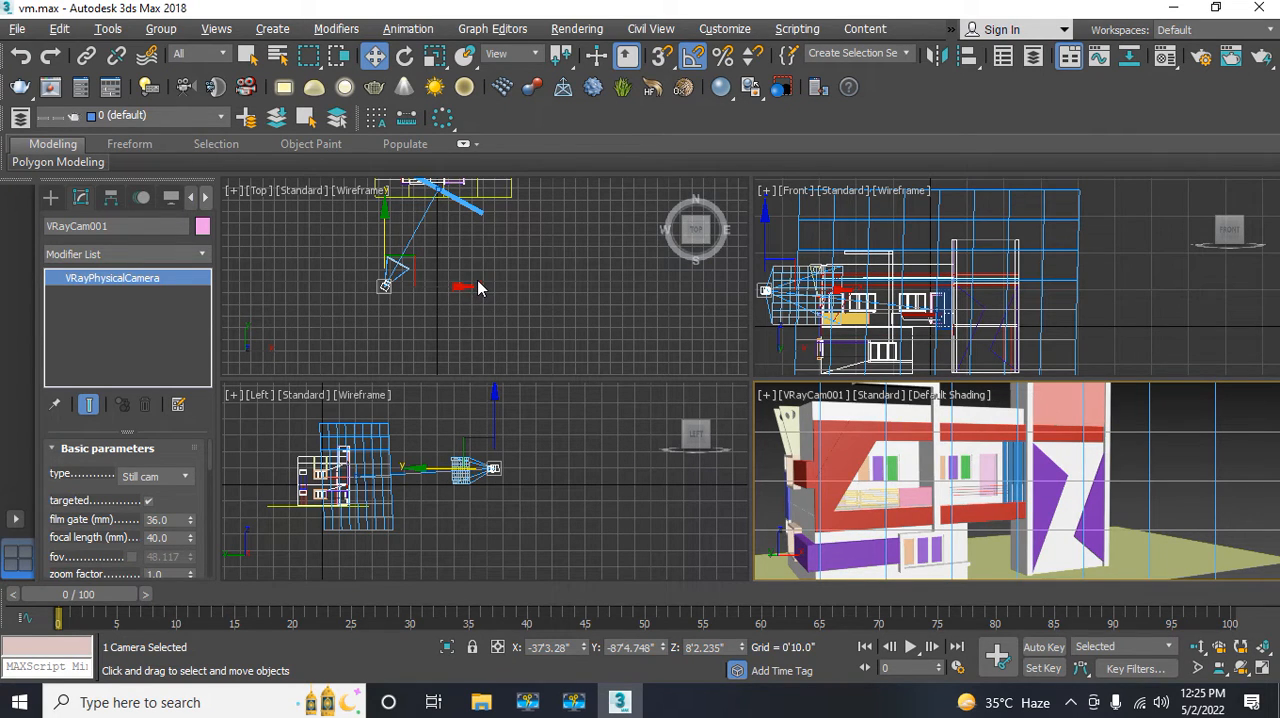
Step: Deselect the camera and examine the overhanging roof frame in the Top, Left and Front views
mouse_move(480, 281)
middle_down()
mouse_move(503, 278)
mouse_move(487, 301)
middle_up()
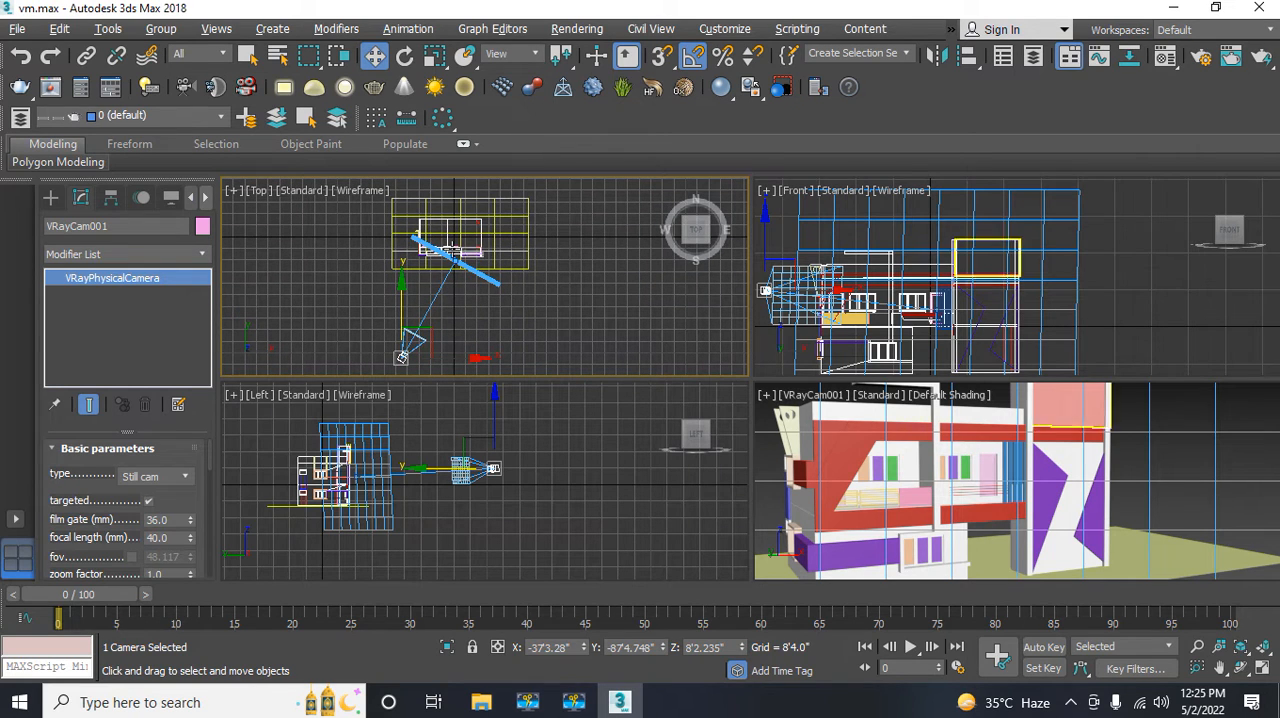
scroll(352, 455, up, 6)
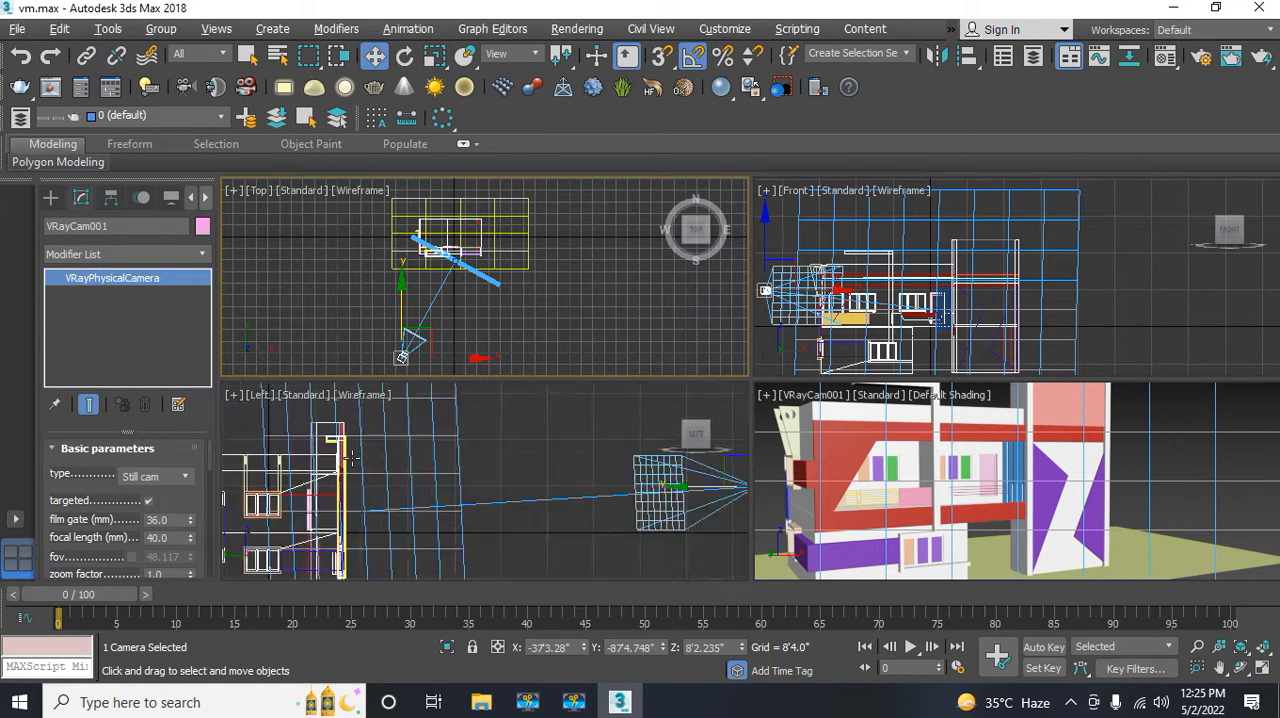
scroll(429, 477, up, 4)
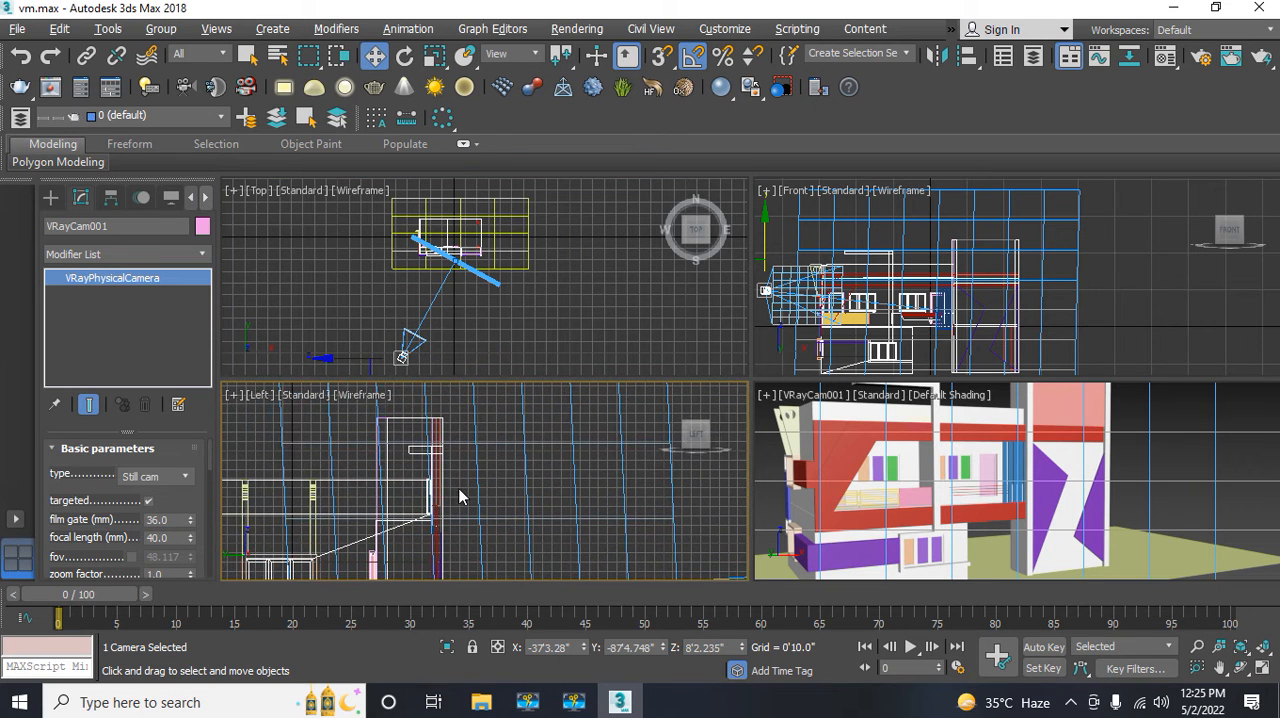
click(309, 434)
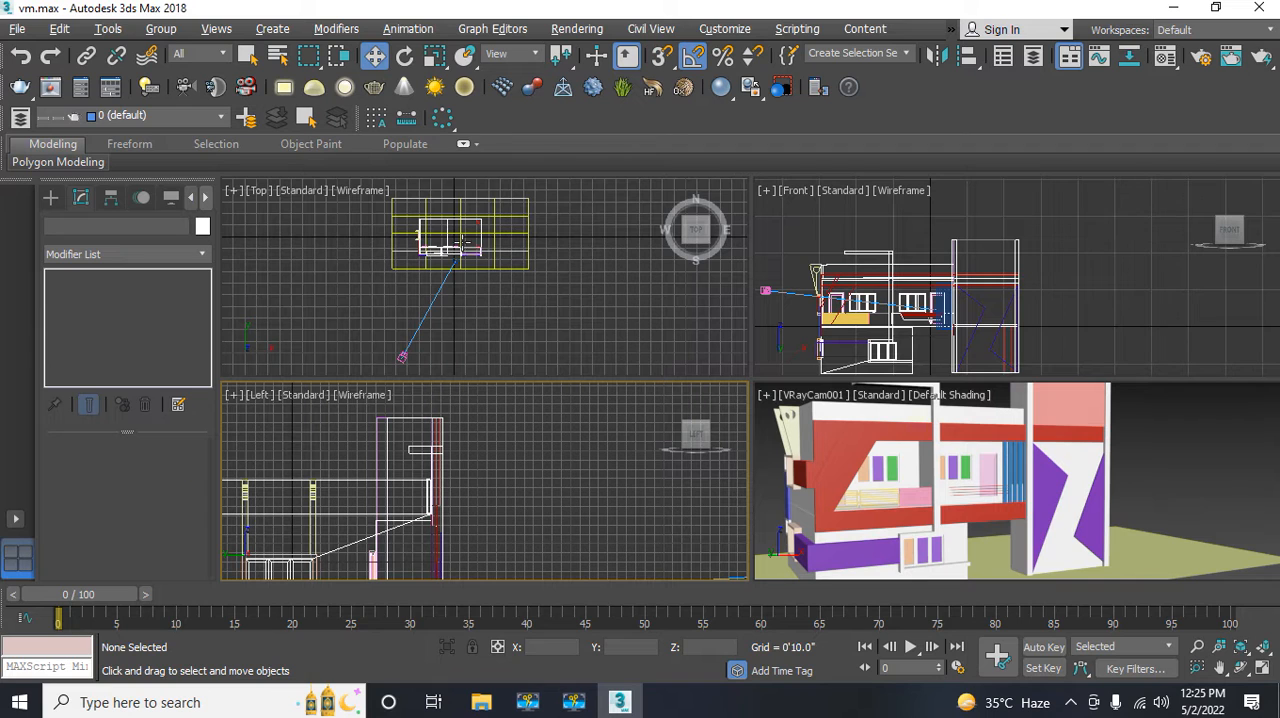
scroll(424, 255, up, 5)
scroll(426, 257, up, 5)
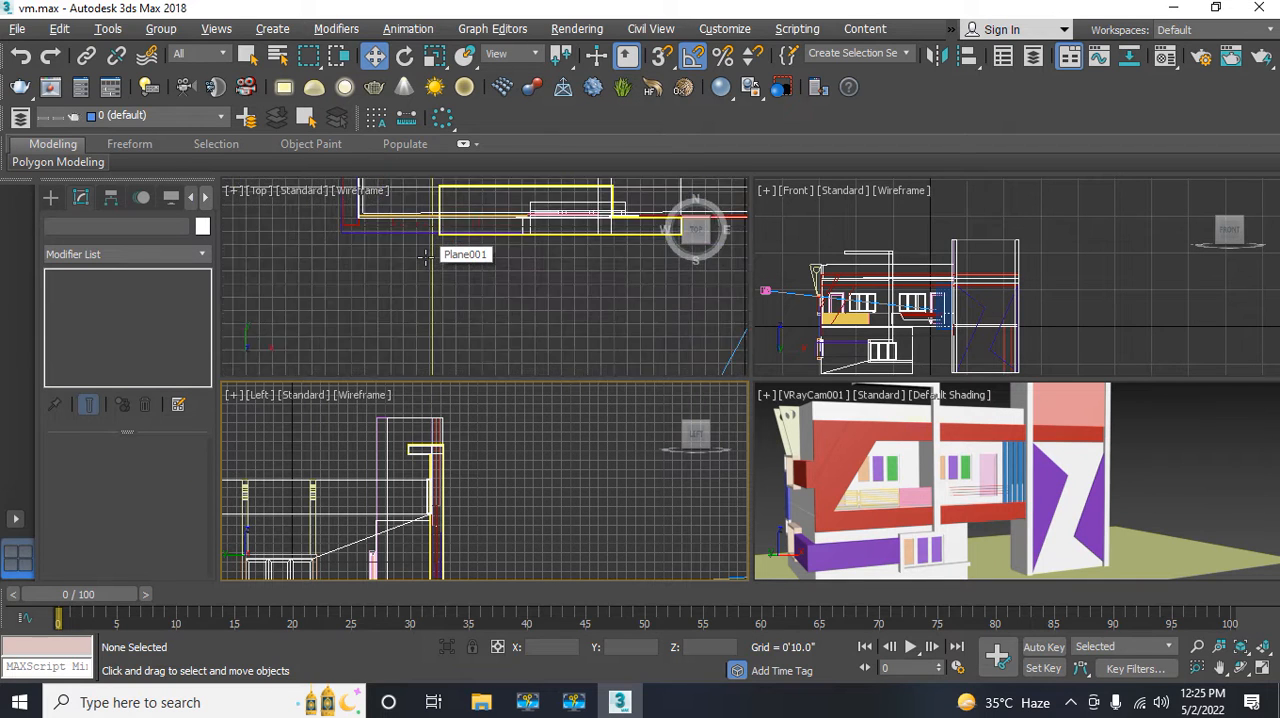
middle_drag(452, 260, 416, 364)
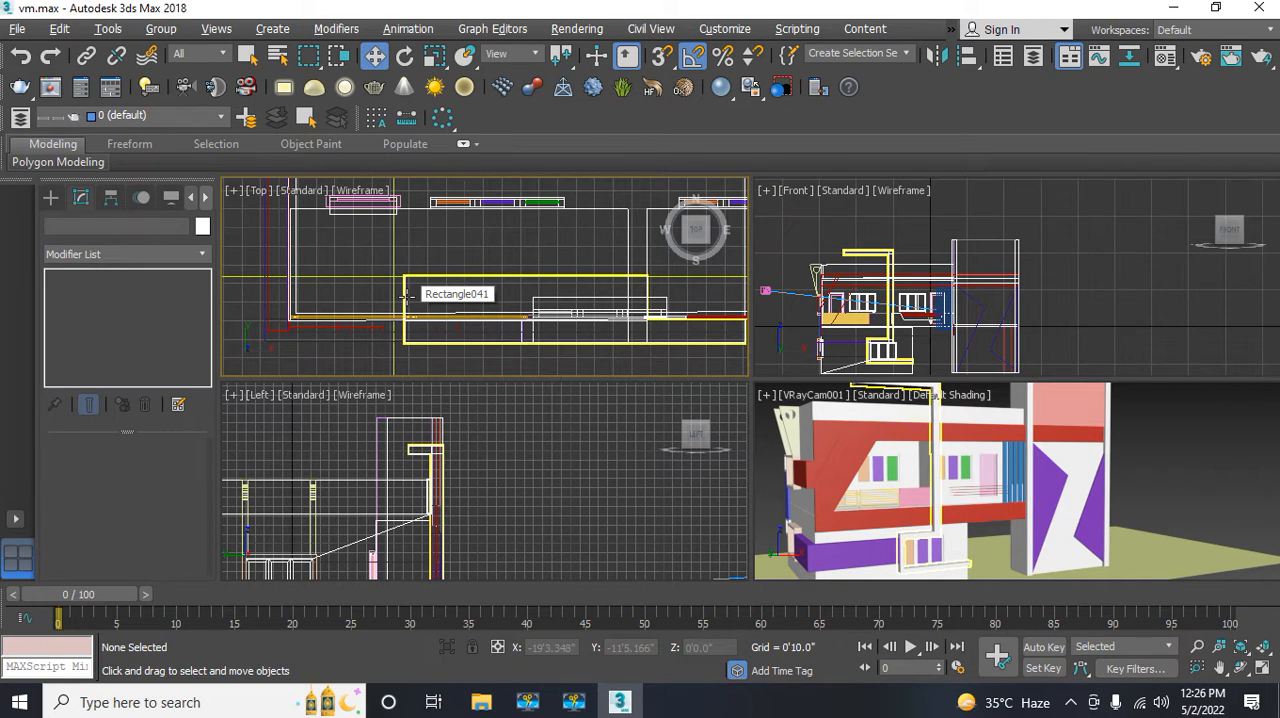
middle_drag(854, 266, 872, 280)
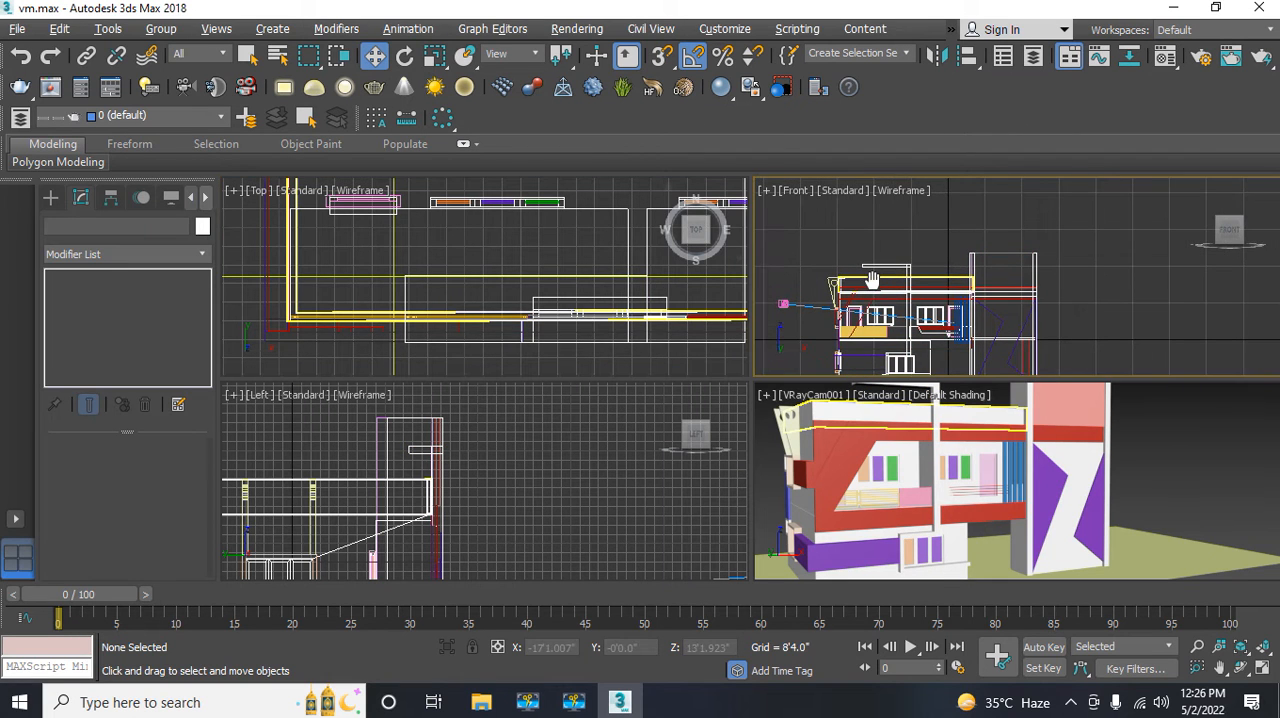
Step: Create a vertex-snapped box in the enlarged Front view, from the free lower corner of the overhanging frame down to the roof slab
key(alt+w)
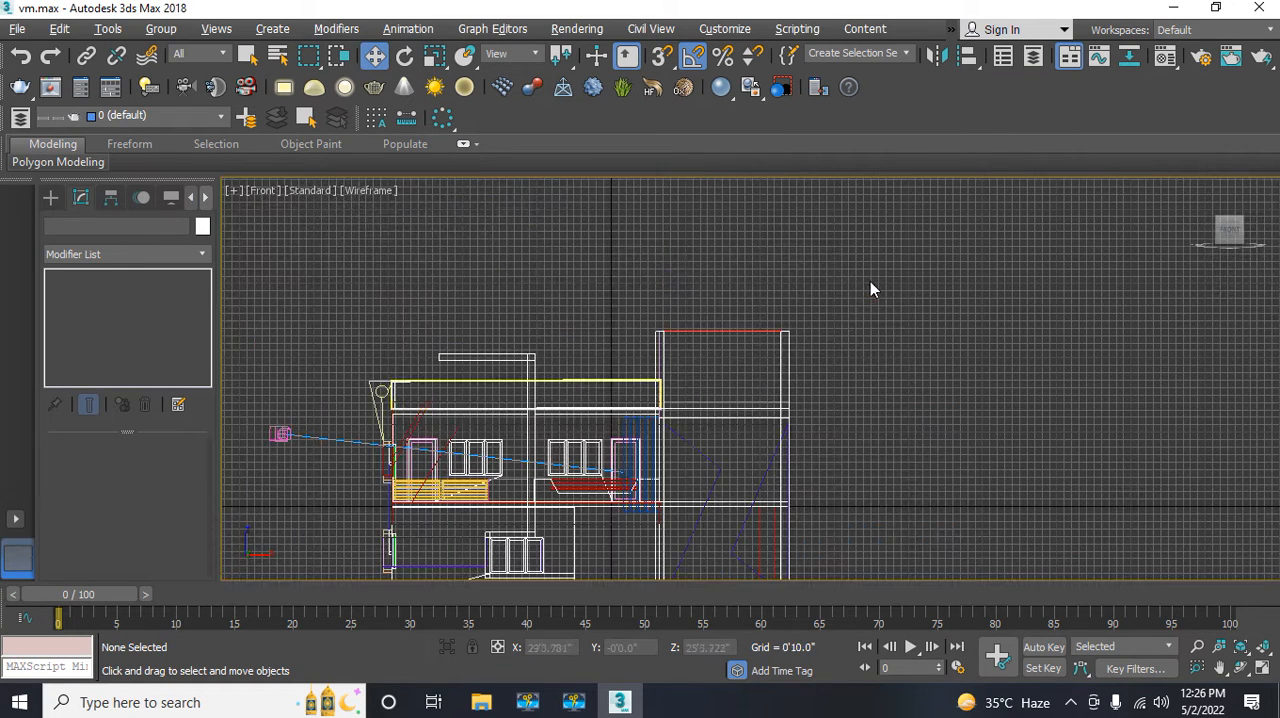
scroll(465, 405, up, 5)
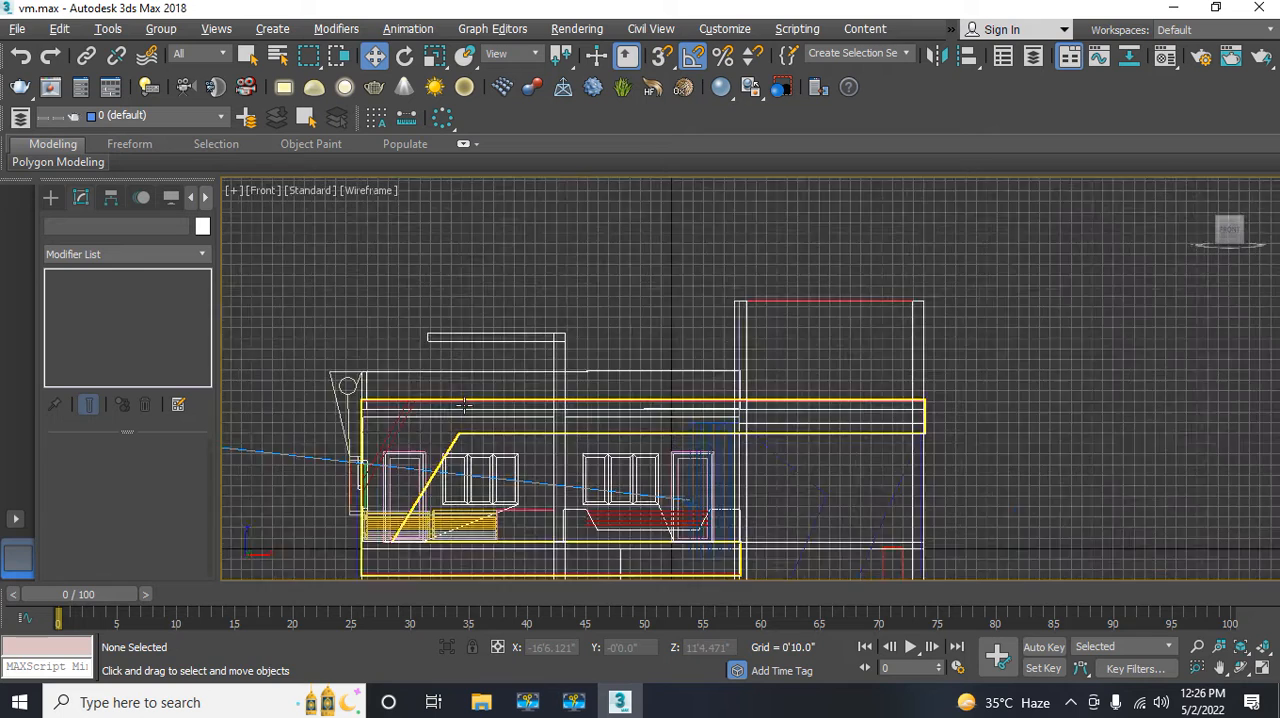
middle_drag(465, 405, 537, 414)
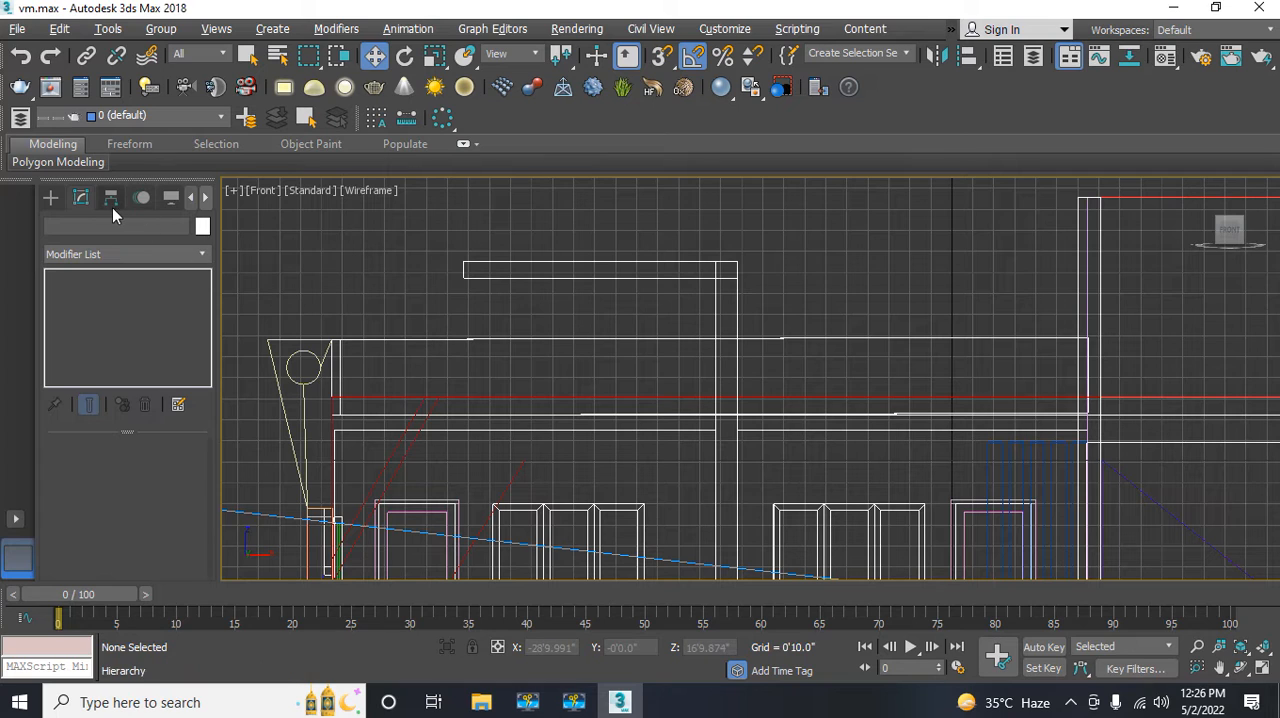
click(52, 198)
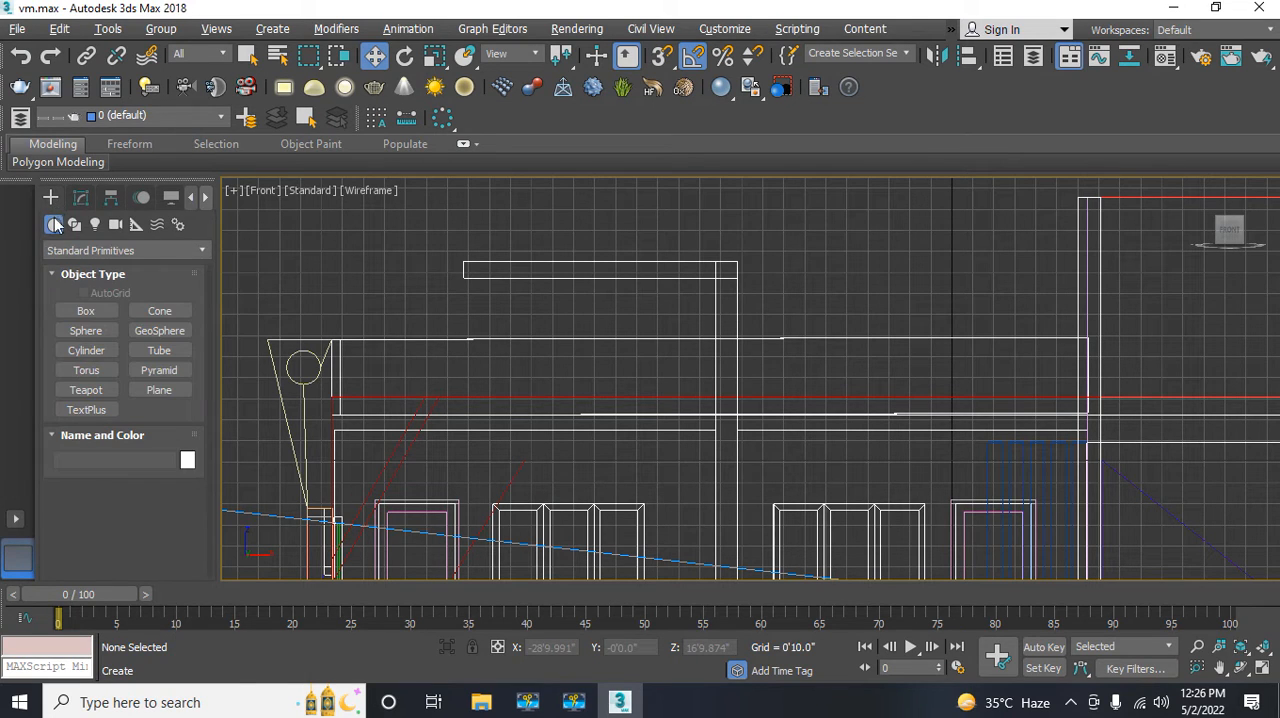
click(96, 313)
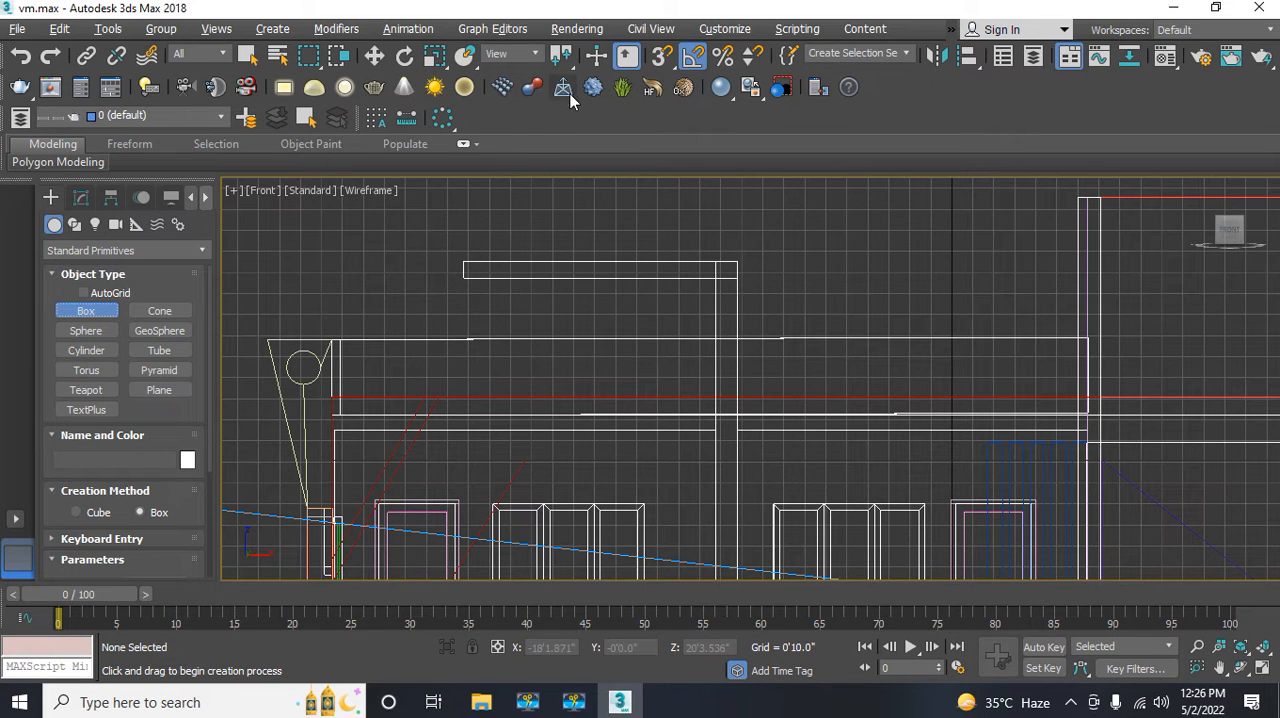
click(662, 55)
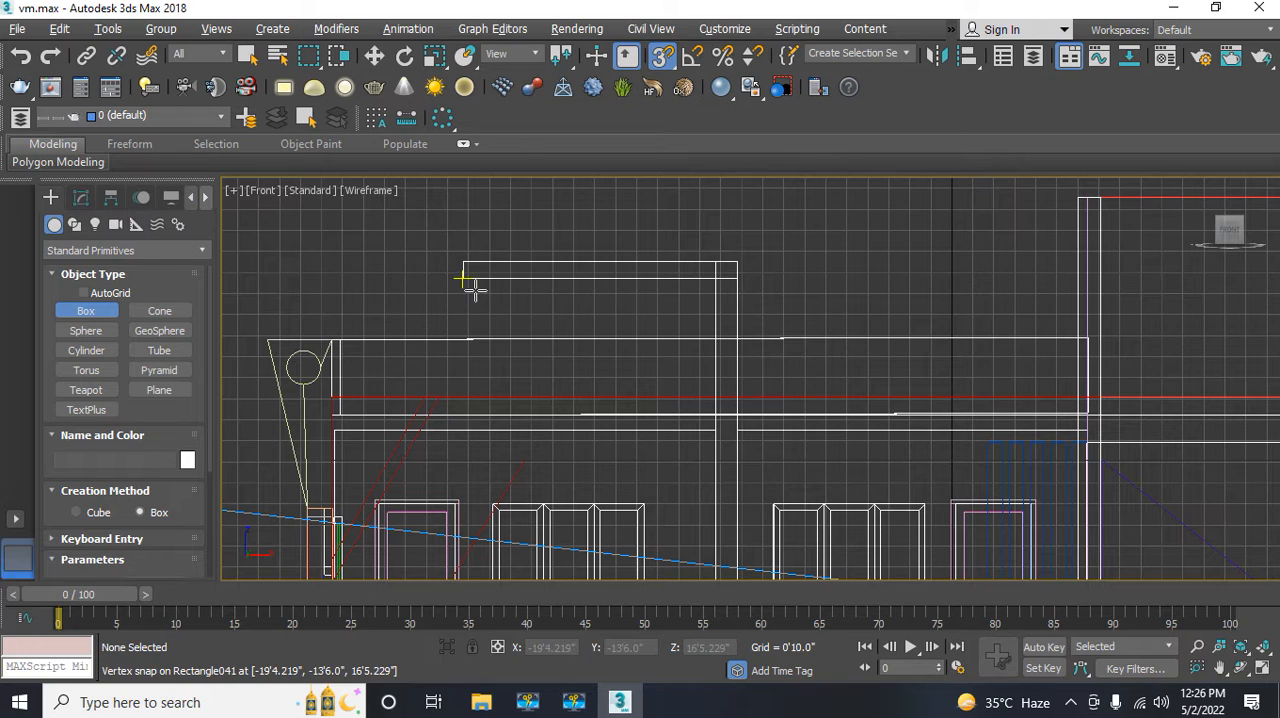
drag(464, 277, 503, 412)
click(503, 412)
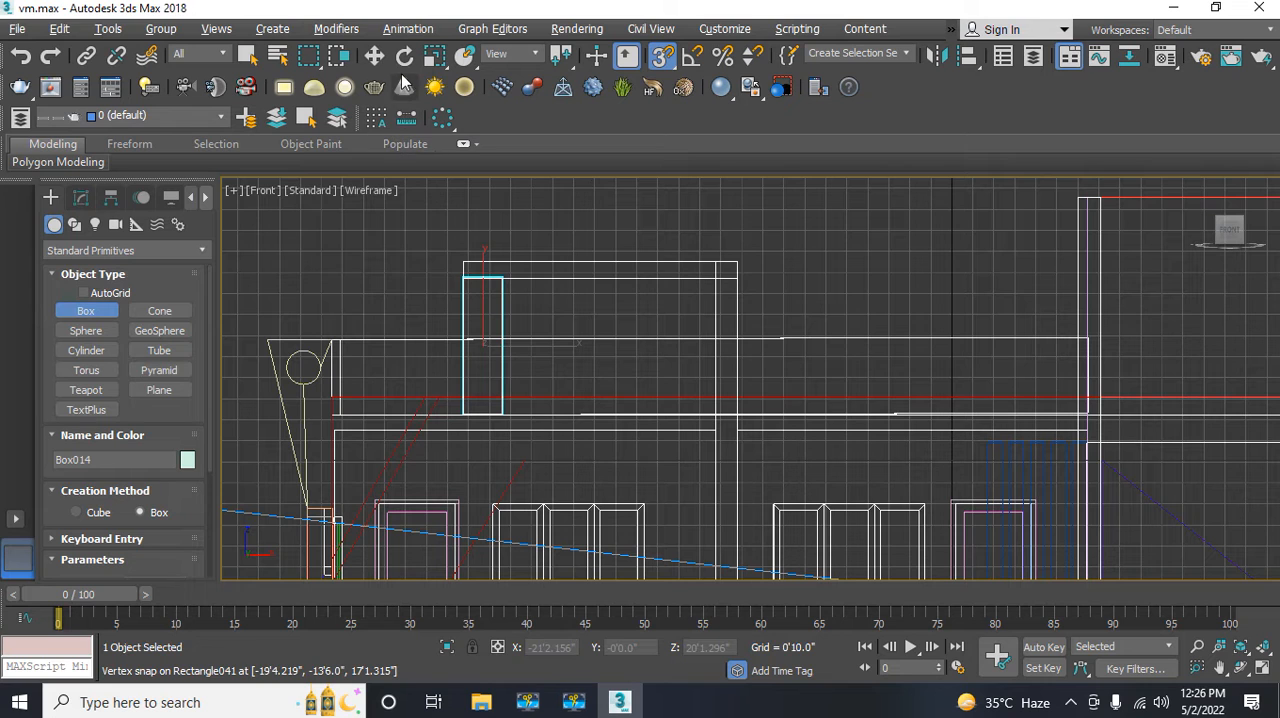
Step: Move the new box back behind the overhanging frame in the Top view, to about Y -9'2"
click(374, 57)
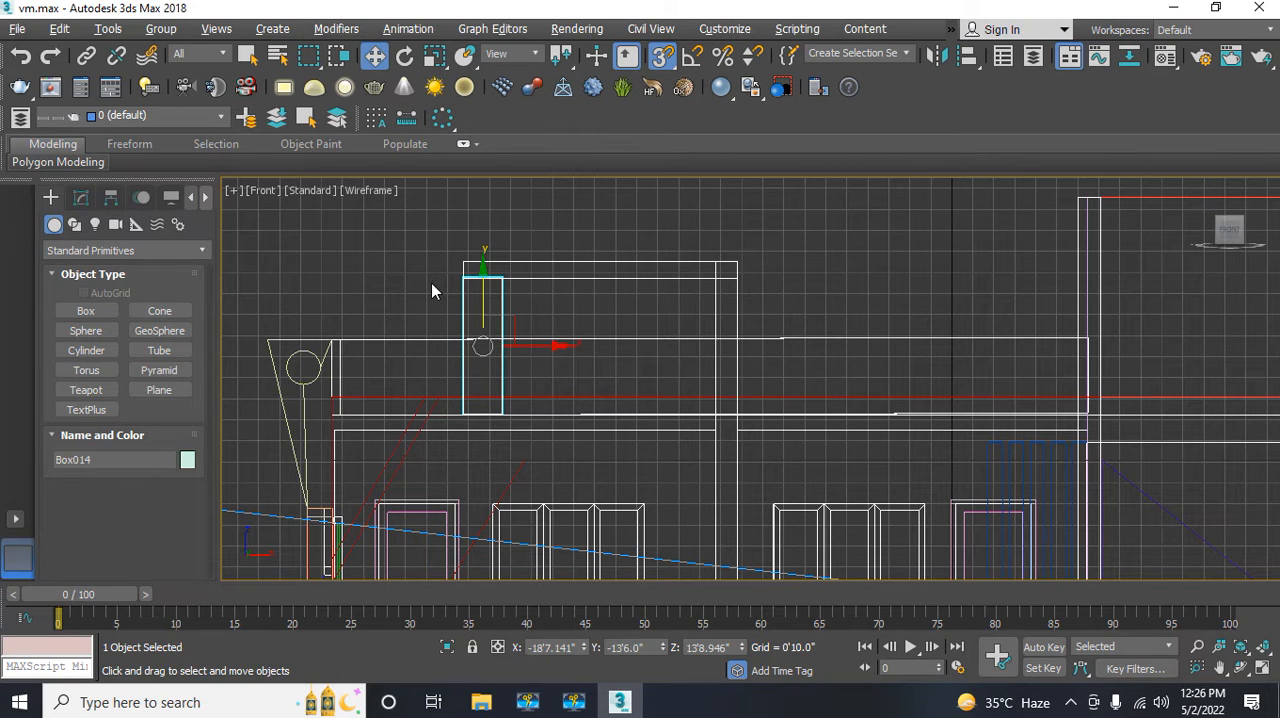
middle_drag(433, 284, 463, 299)
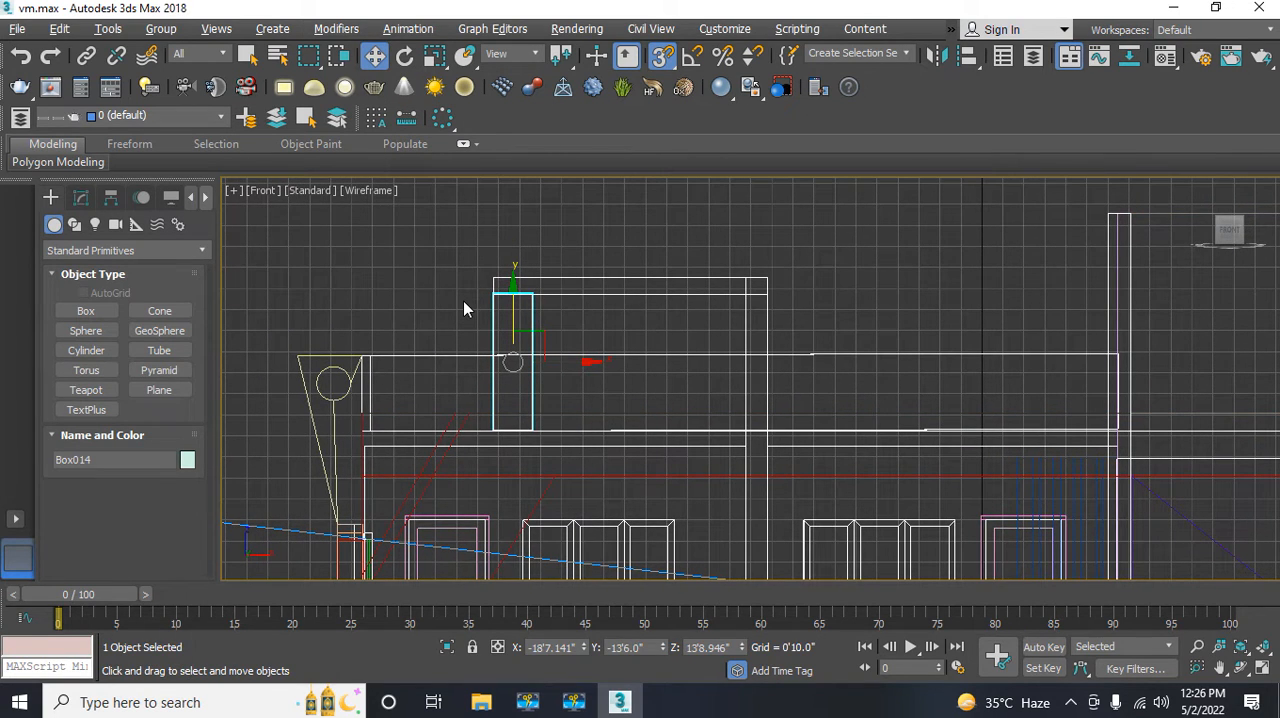
key(alt+w)
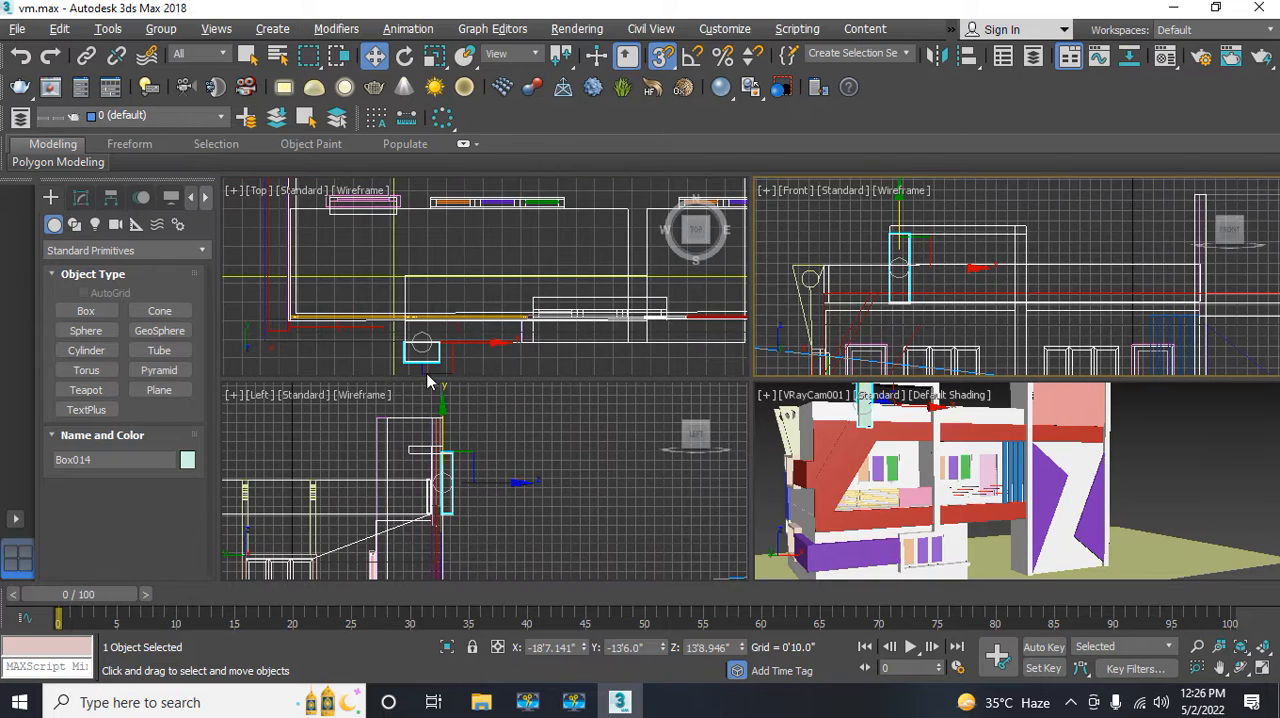
middle_drag(395, 367, 405, 355)
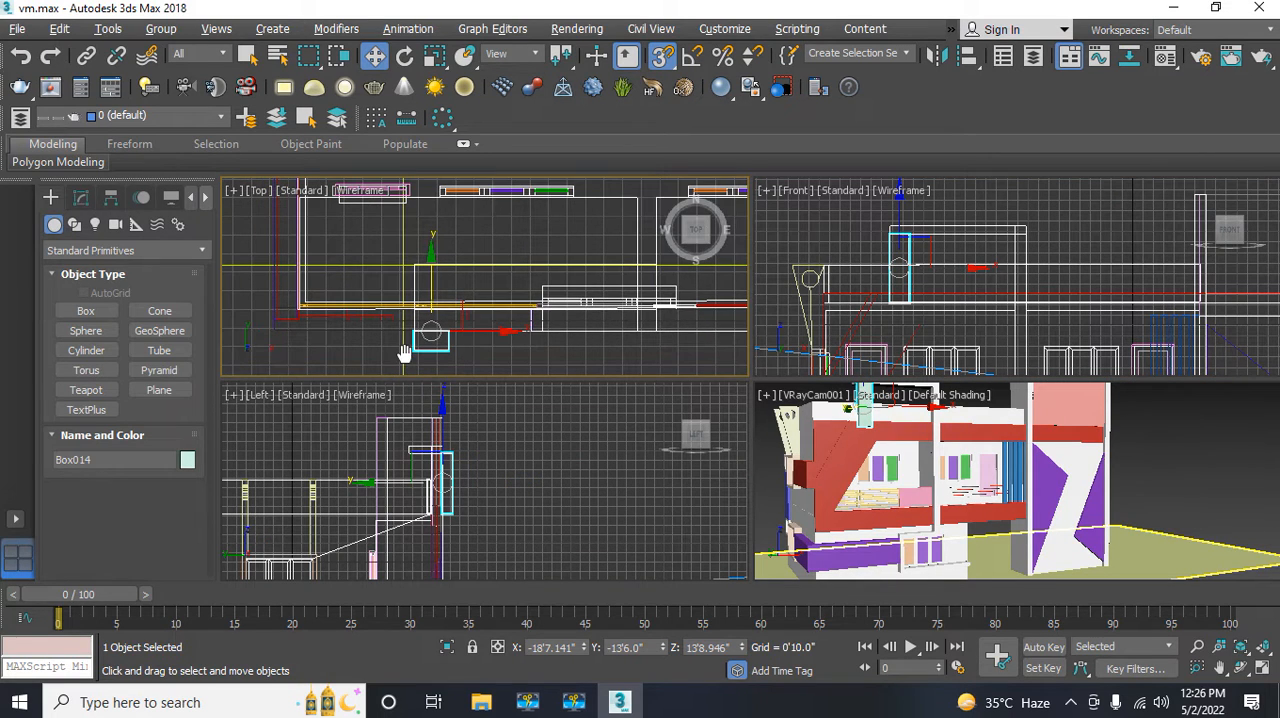
drag(431, 261, 454, 235)
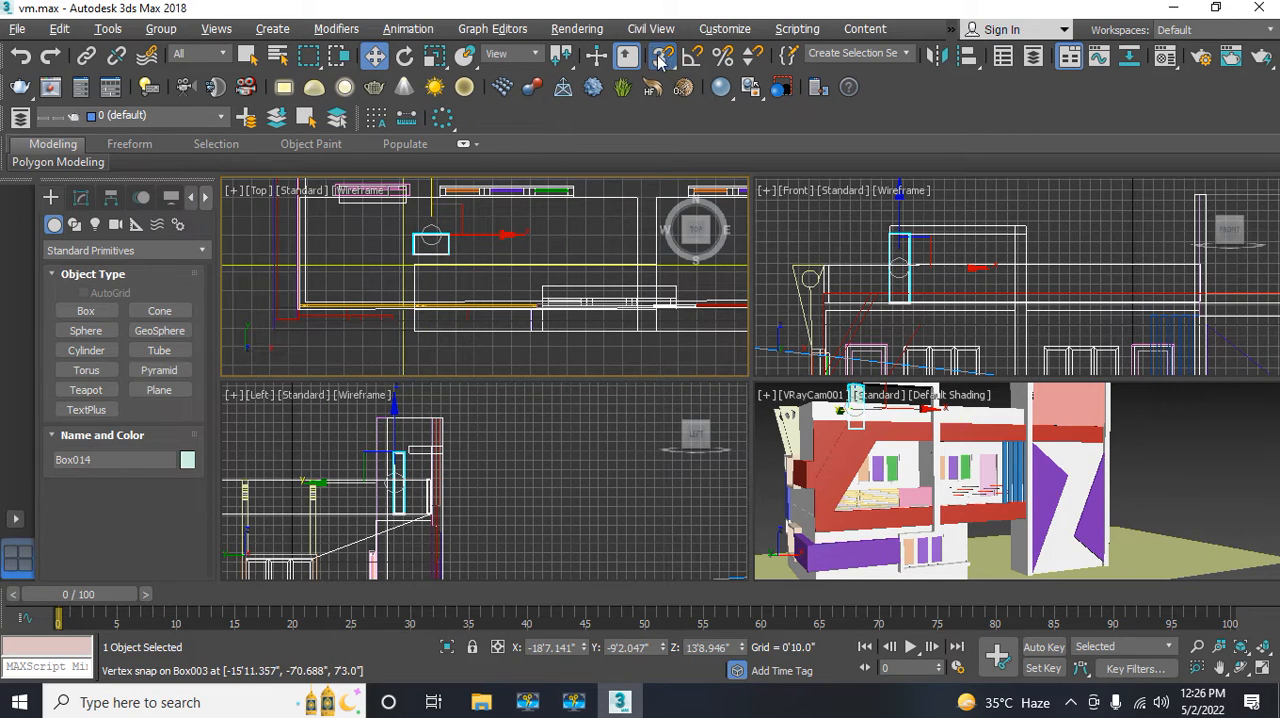
Step: Snap the box's front corner onto the overhanging frame's rear corner in the Top view, at Y -9'8", and turn snapping off
middle_drag(419, 284, 434, 325)
scroll(432, 317, up, 5)
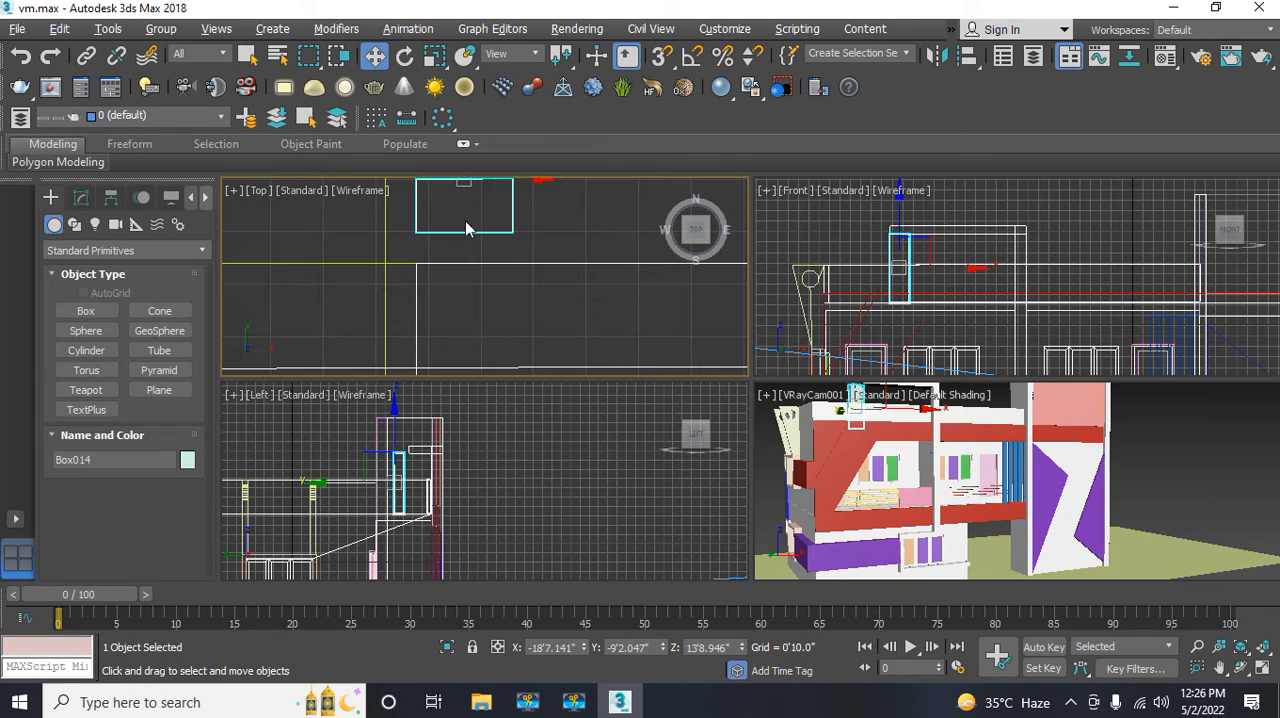
click(662, 56)
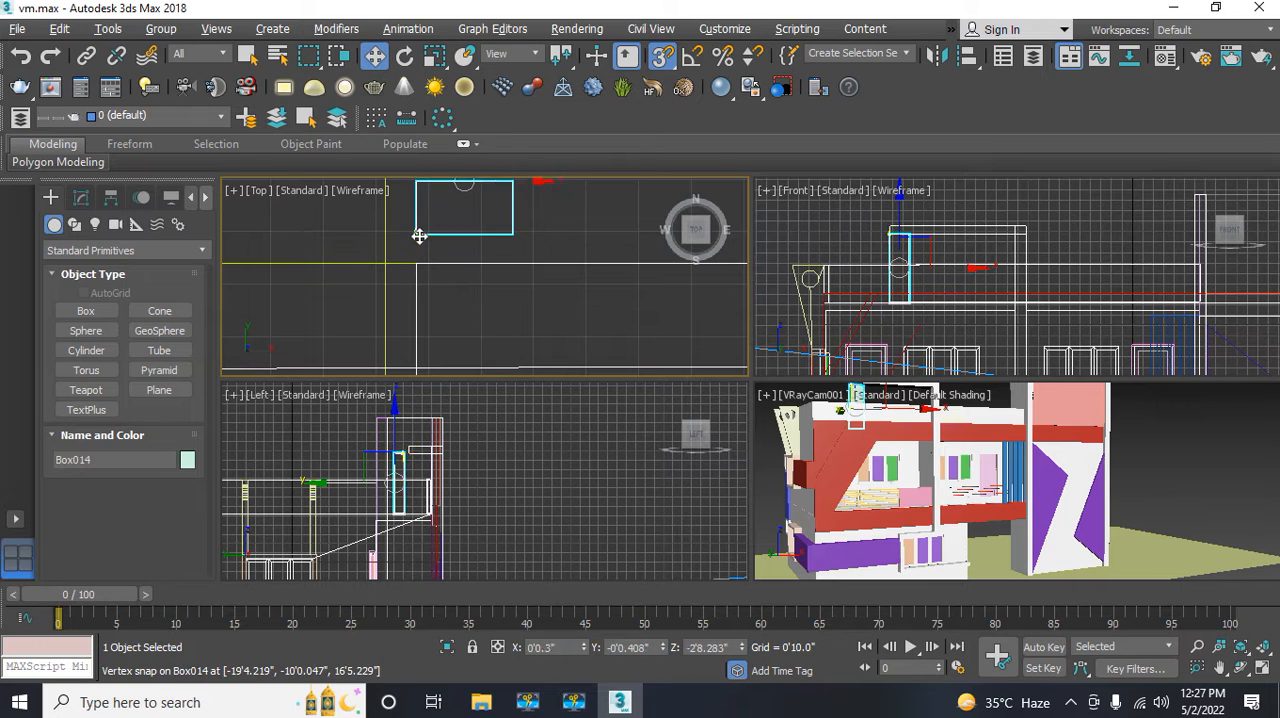
drag(417, 233, 426, 262)
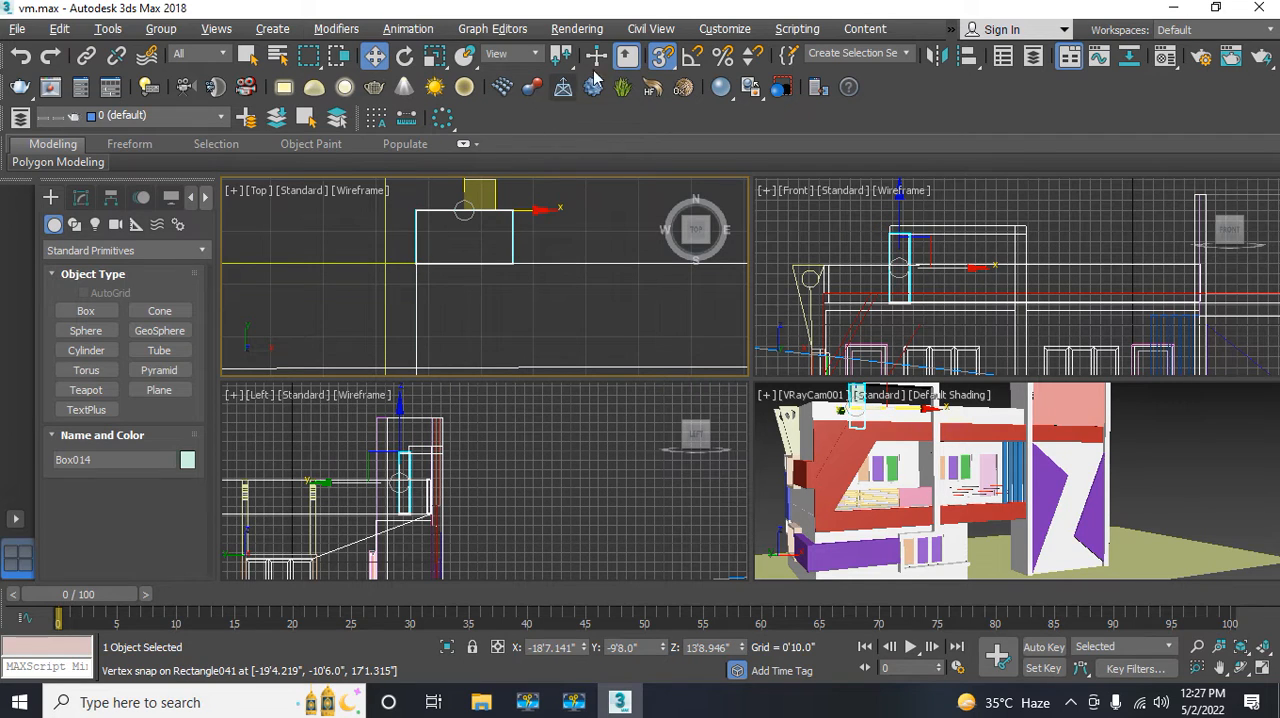
click(663, 57)
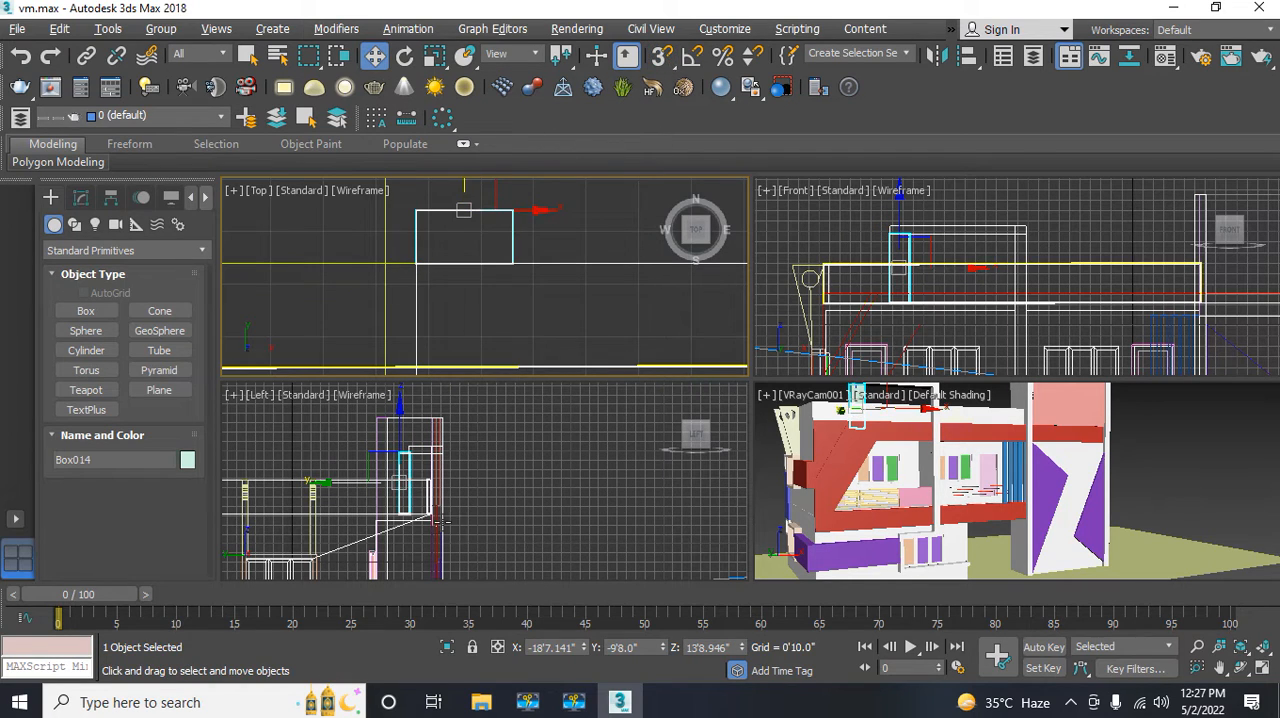
Step: Raise the box about 8" in the Left view until its top aligns with the overhanging frame's top, at about Z 14'5", and deselect it
middle_drag(437, 521, 478, 452)
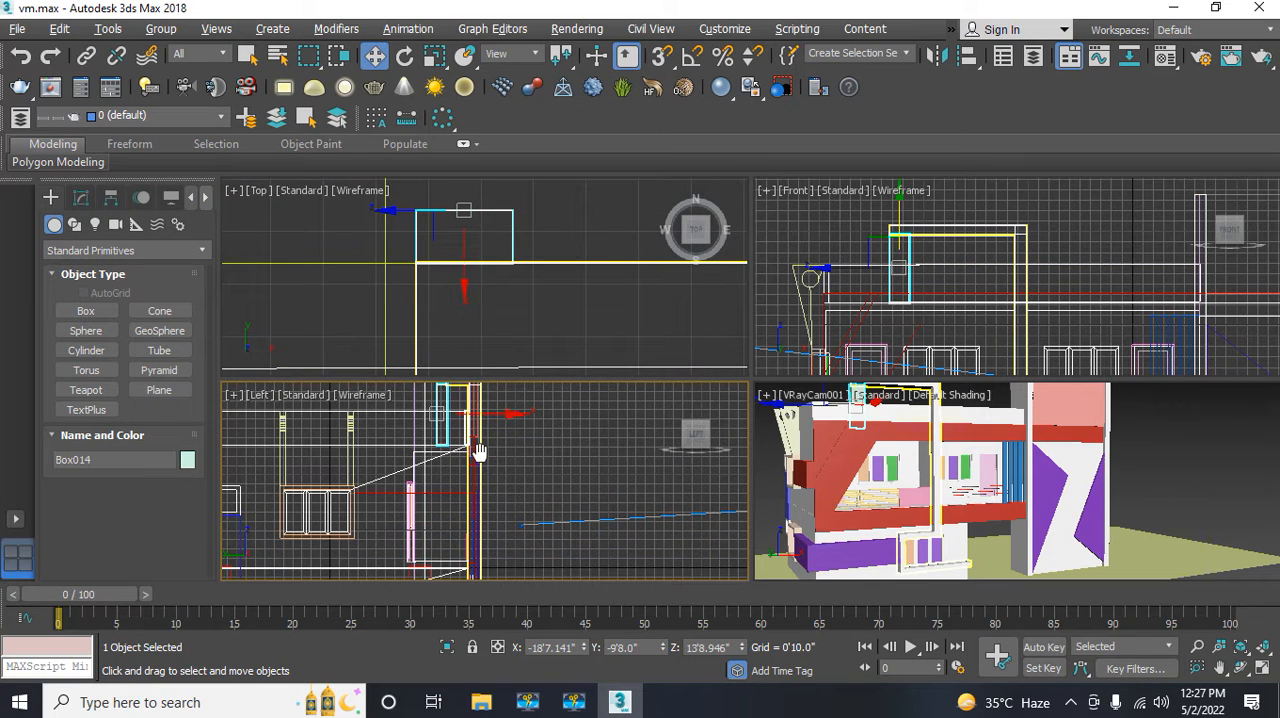
scroll(474, 458, up, 3)
click(462, 485)
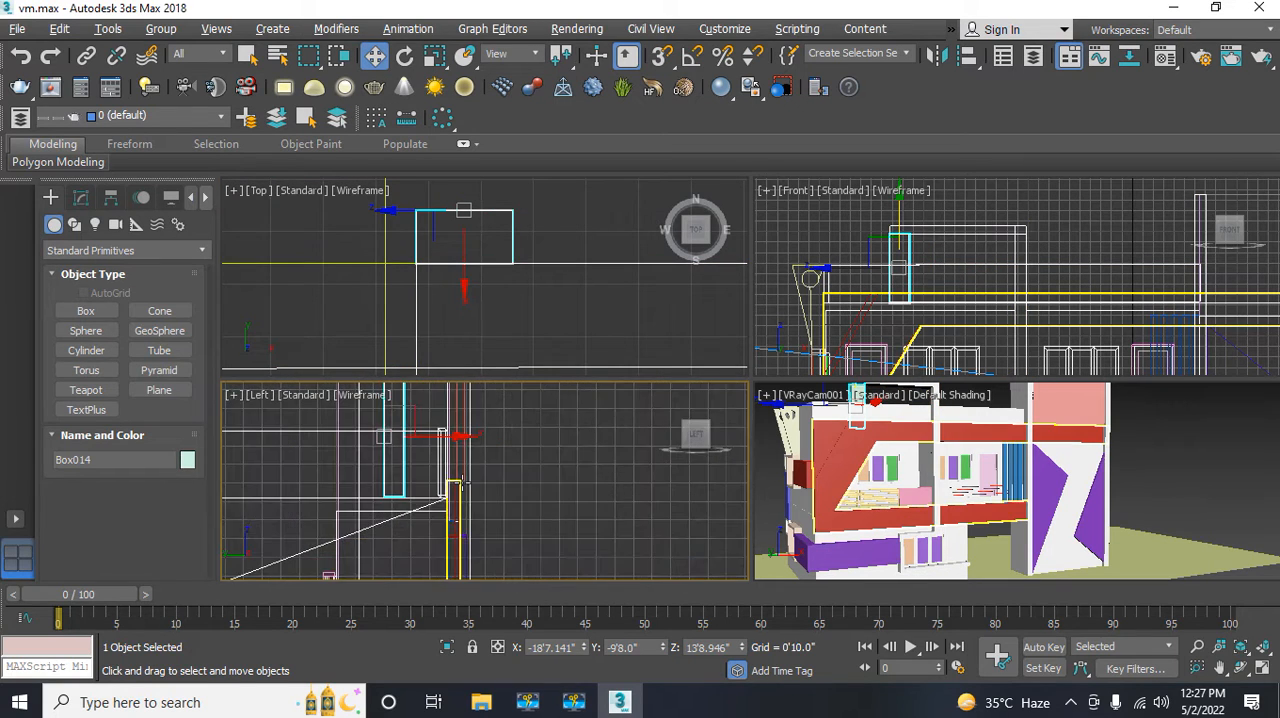
scroll(466, 484, up, 2)
middle_drag(455, 466, 491, 539)
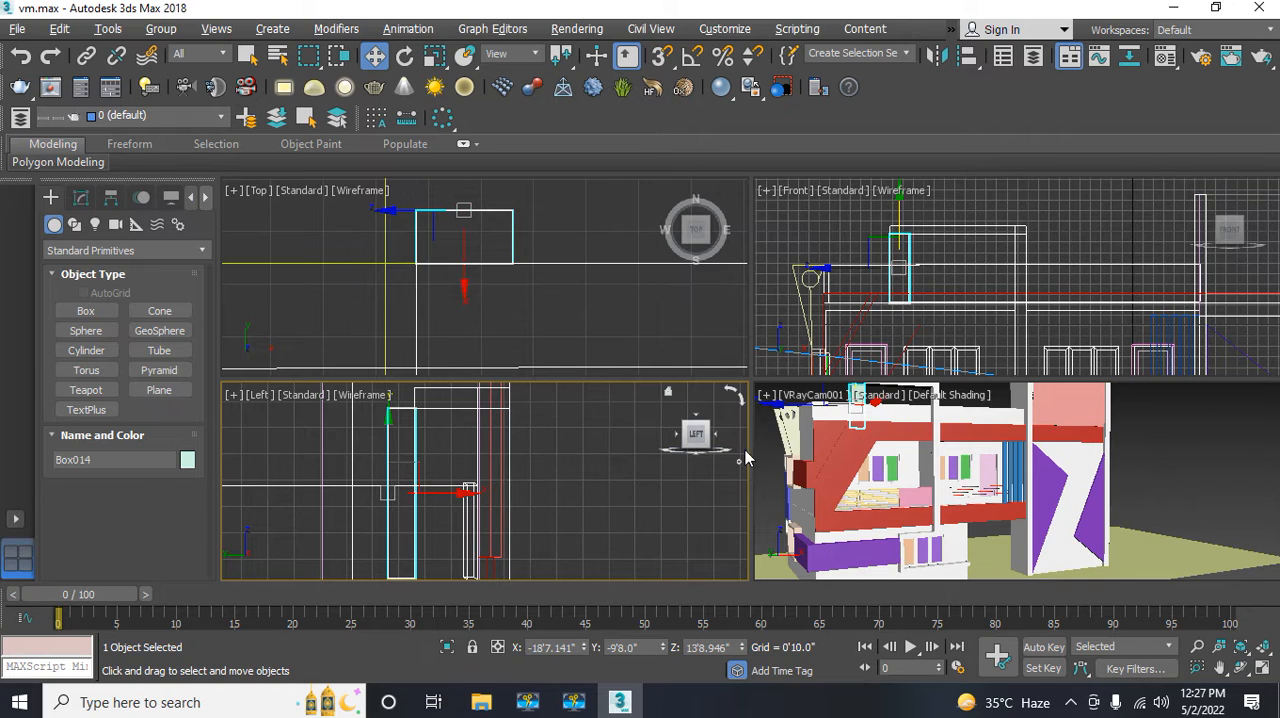
middle_drag(441, 478, 448, 537)
scroll(473, 472, up, 3)
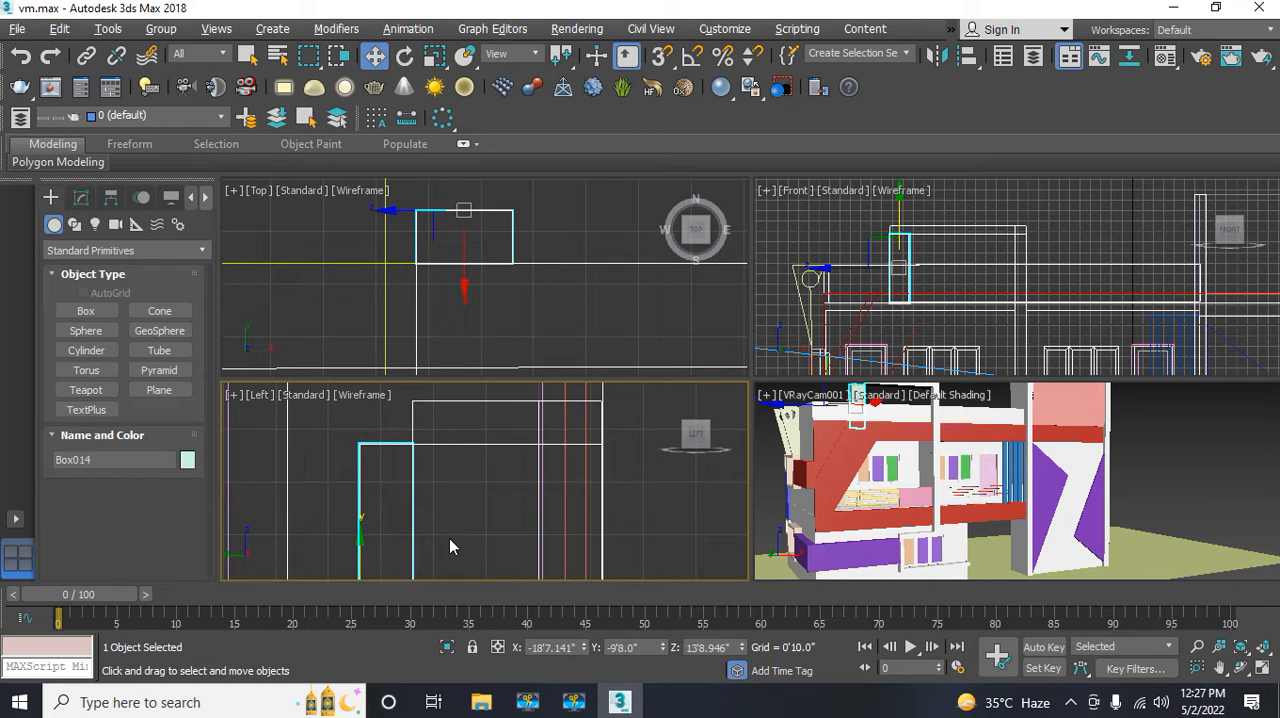
middle_drag(439, 486, 447, 490)
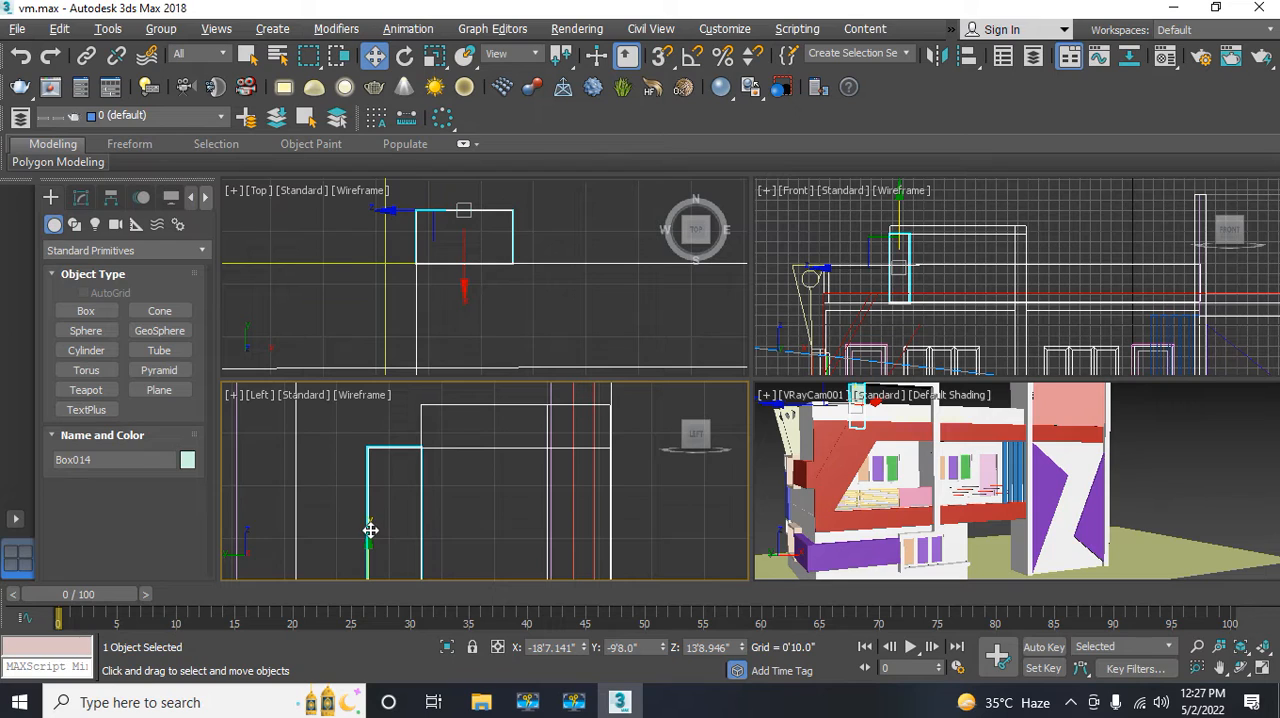
drag(370, 530, 377, 488)
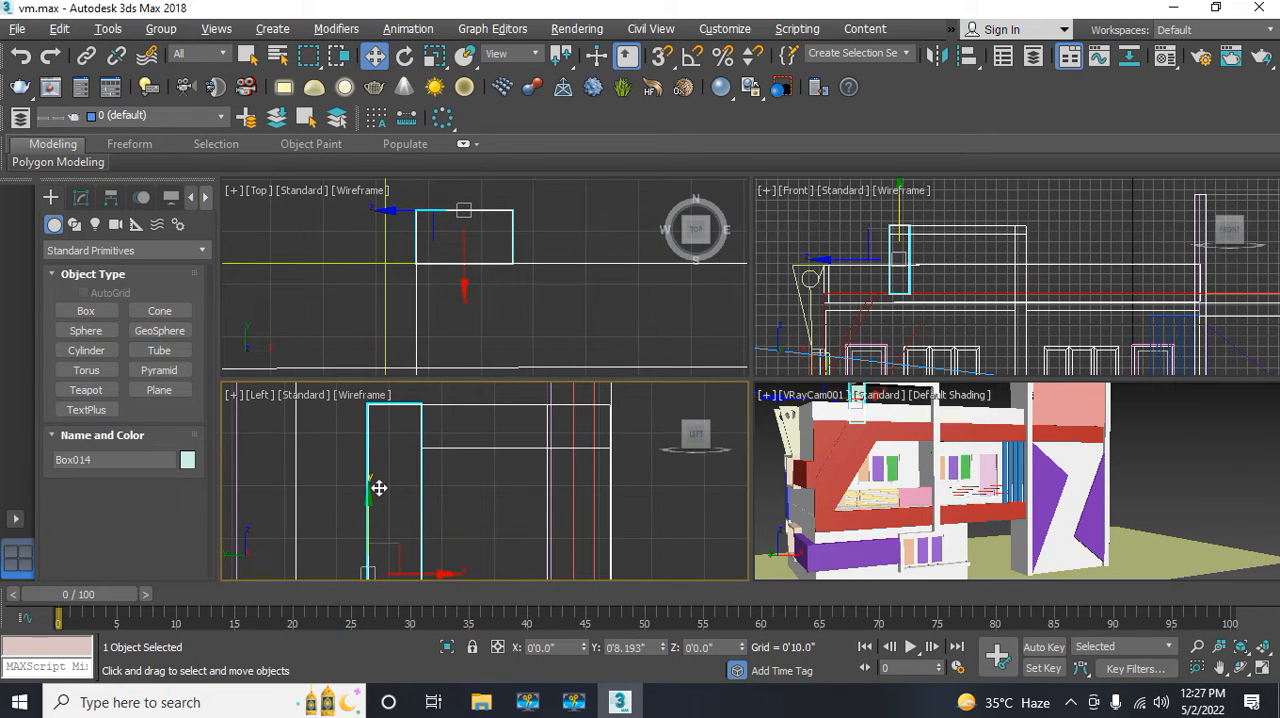
click(449, 491)
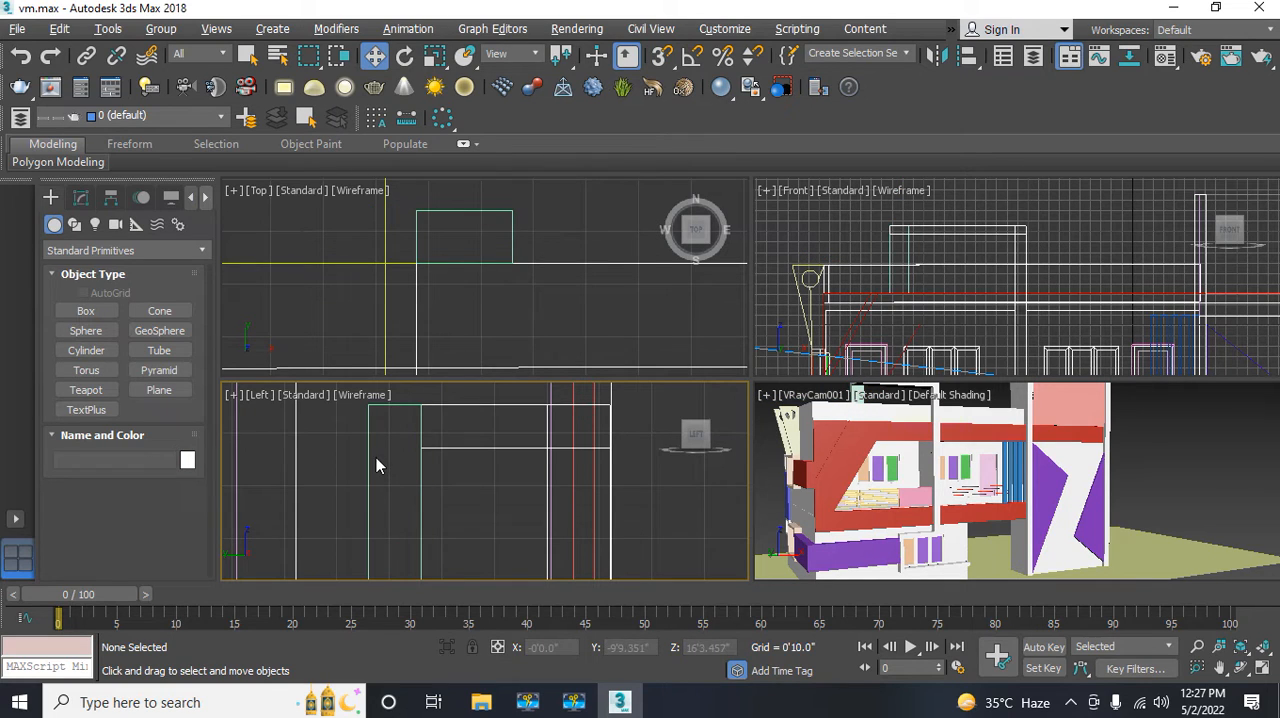
Step: Select the new support box and set its object colour to white
drag(447, 495, 358, 467)
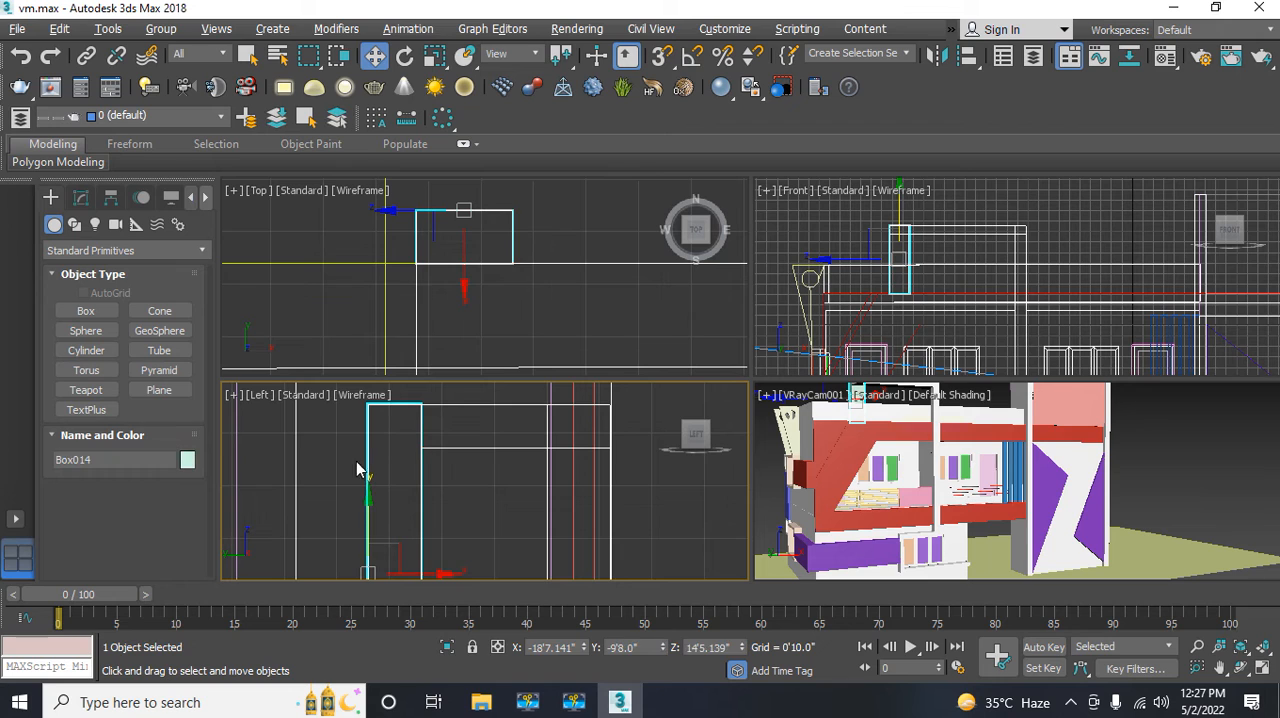
click(188, 460)
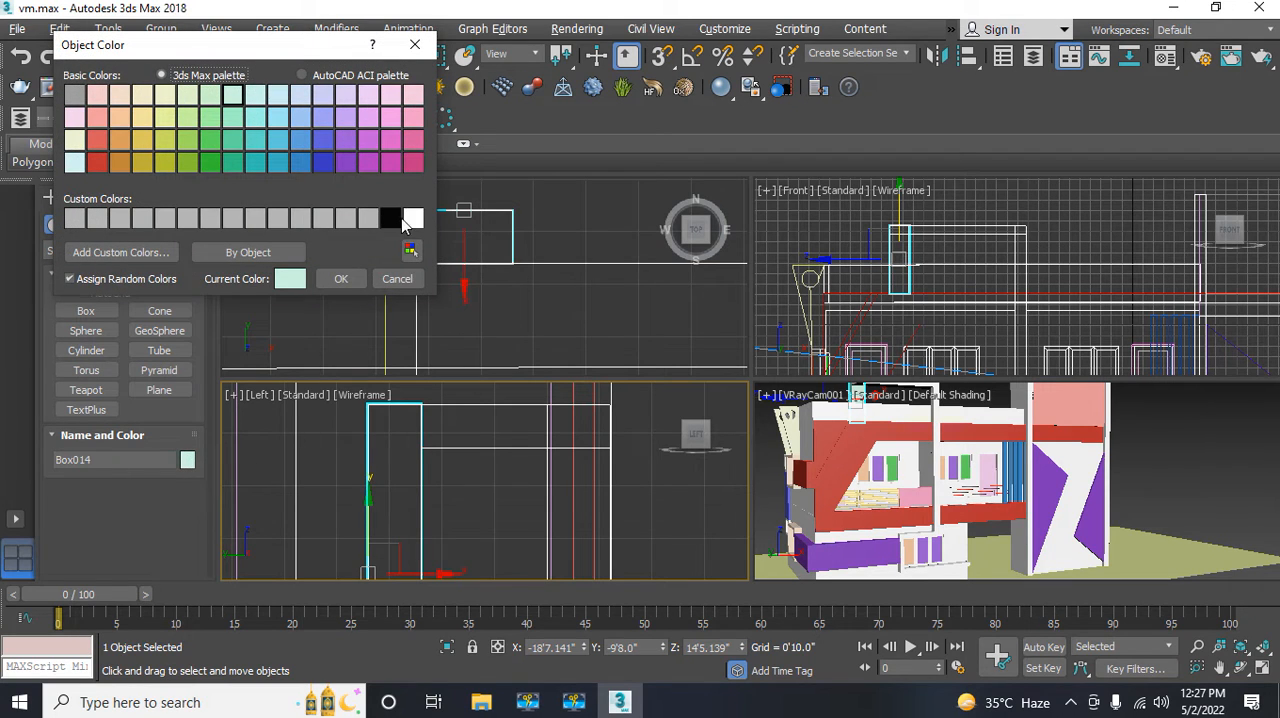
click(410, 220)
click(334, 288)
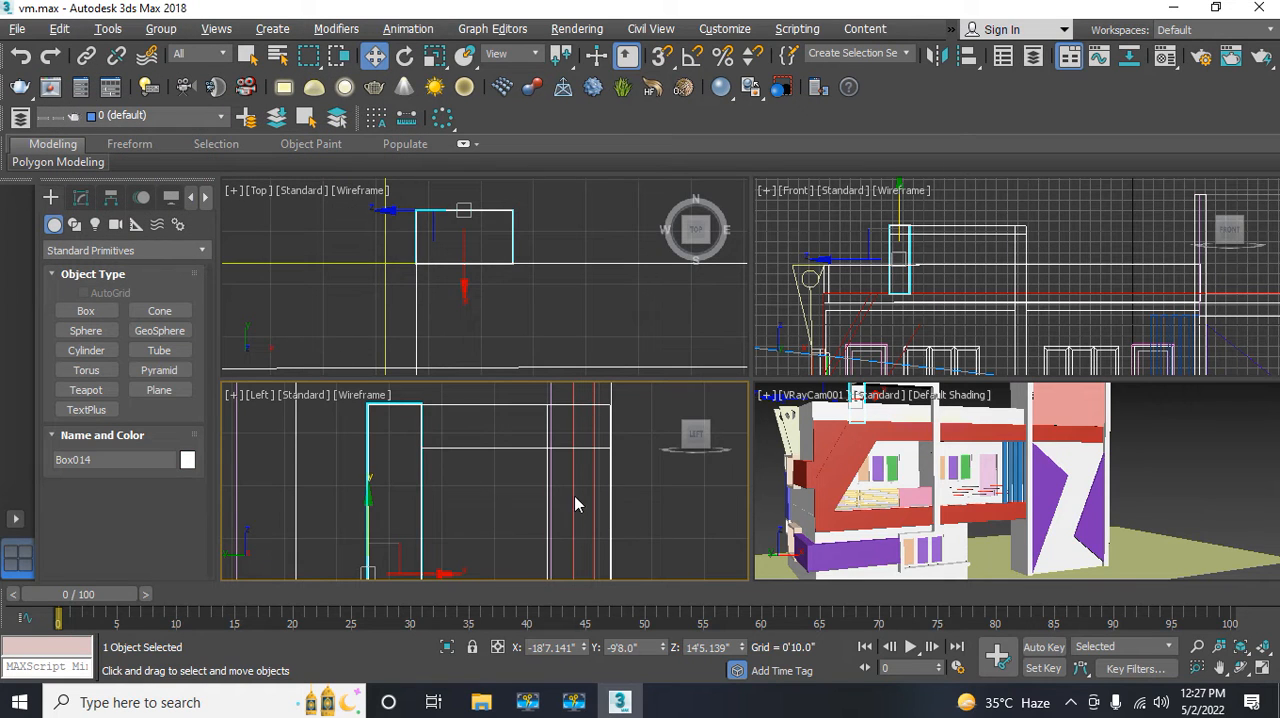
click(187, 461)
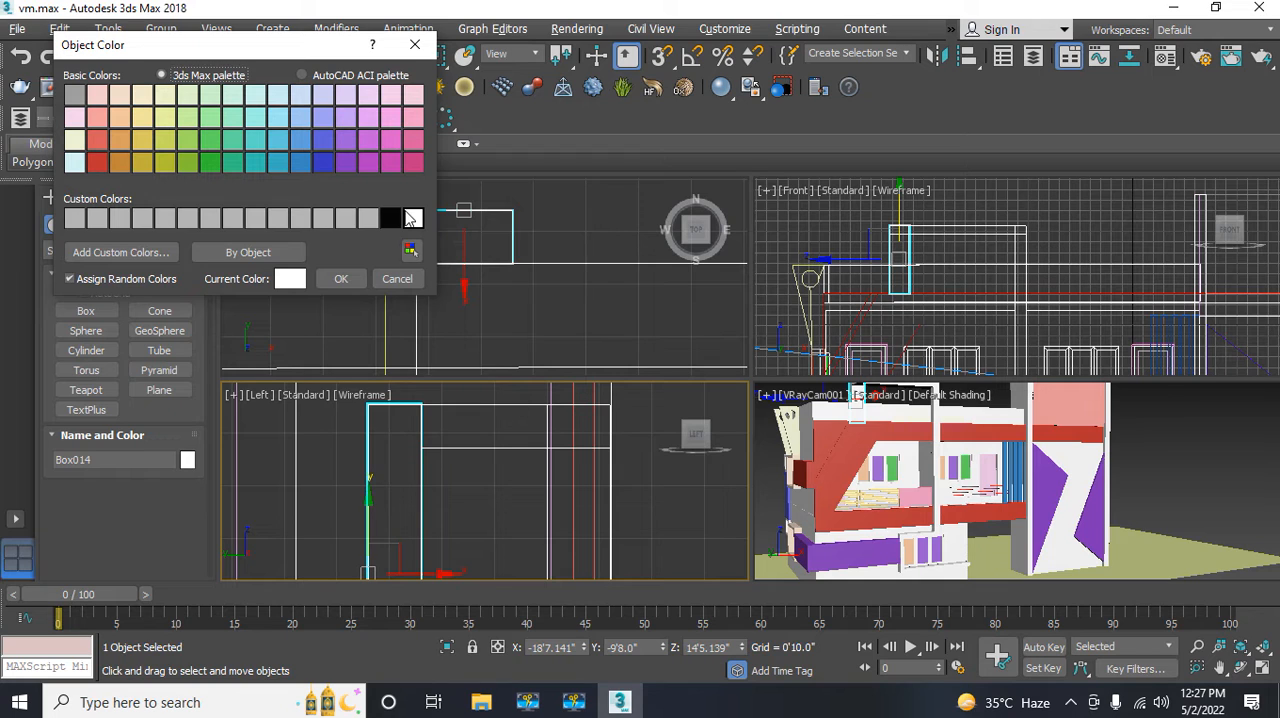
click(340, 280)
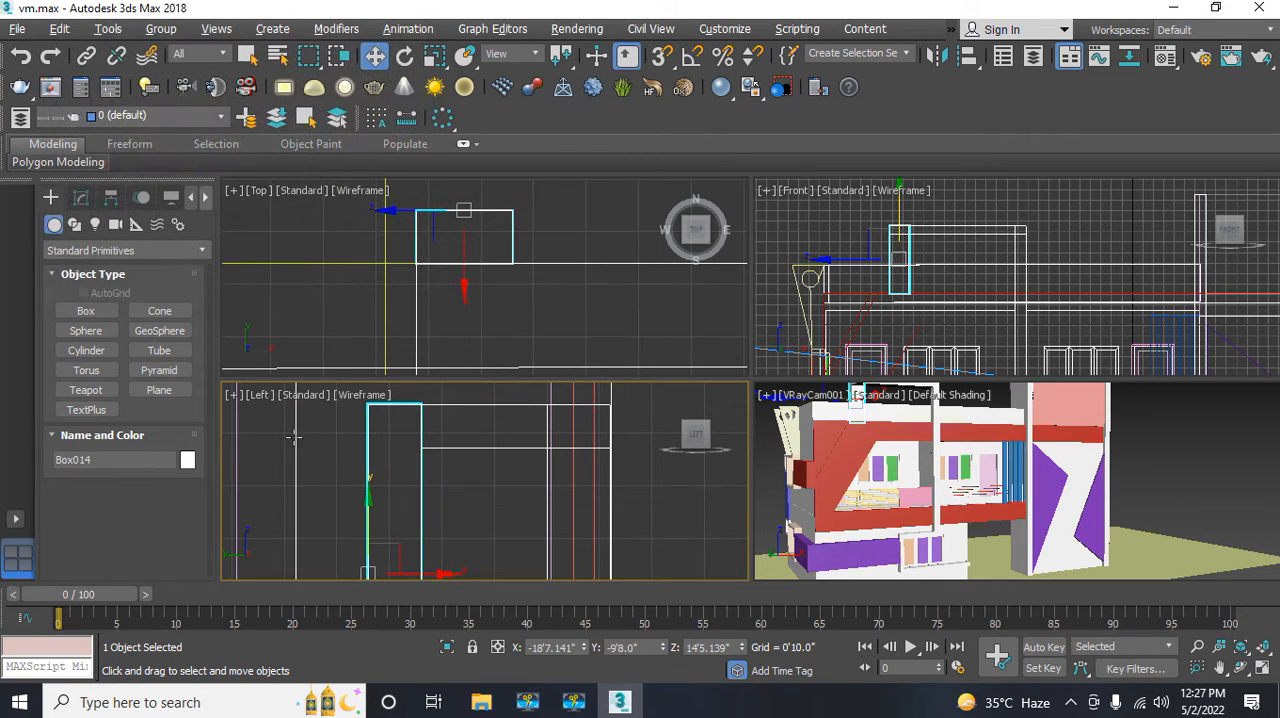
Step: Select the white support box behind the overhanging roof frame in the Left view and convert it to an Editable Poly
click(351, 500)
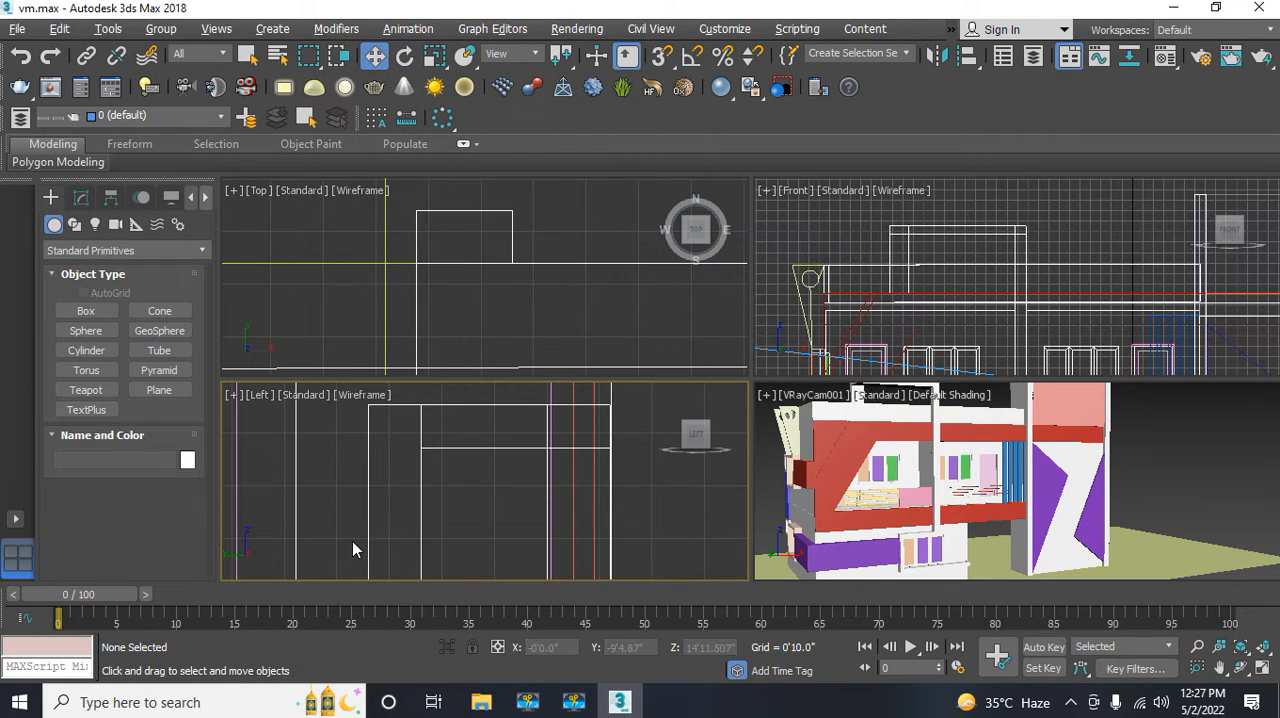
middle_drag(353, 542, 366, 511)
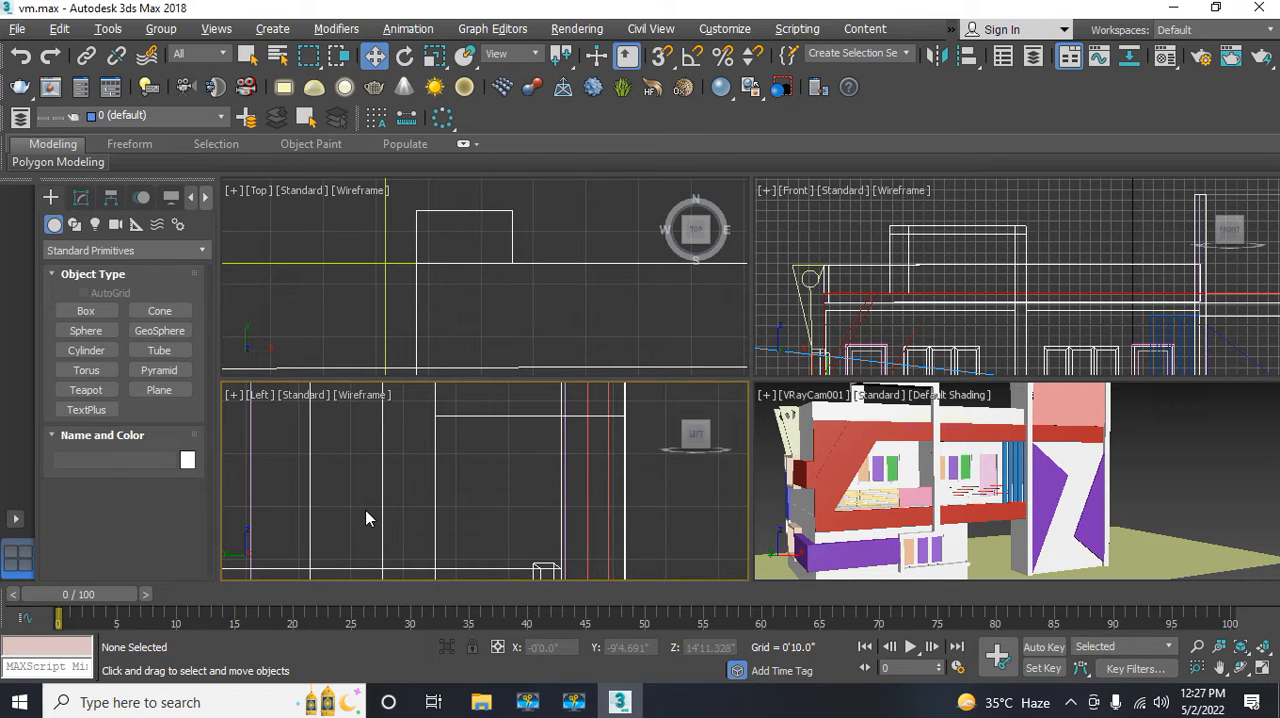
key(alt+w)
middle_drag(386, 518, 362, 330)
scroll(377, 463, down, 4)
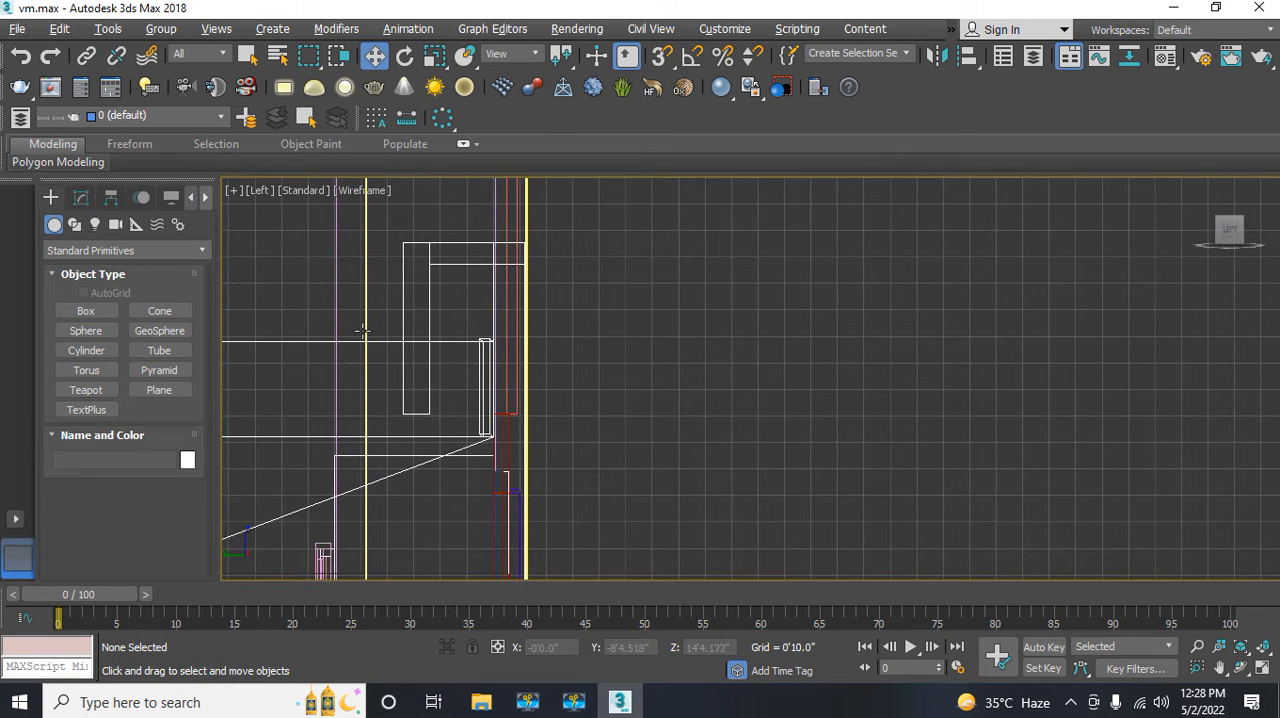
click(413, 410)
right_click(413, 410)
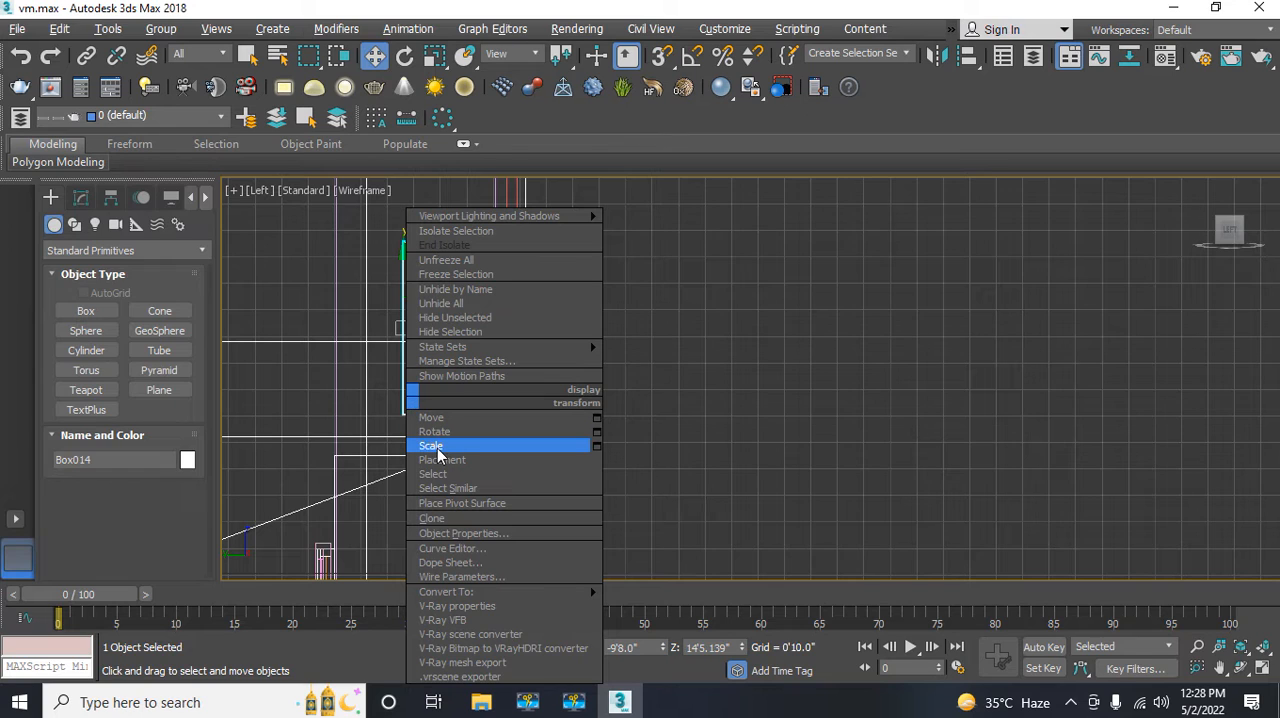
mouse_move(487, 596)
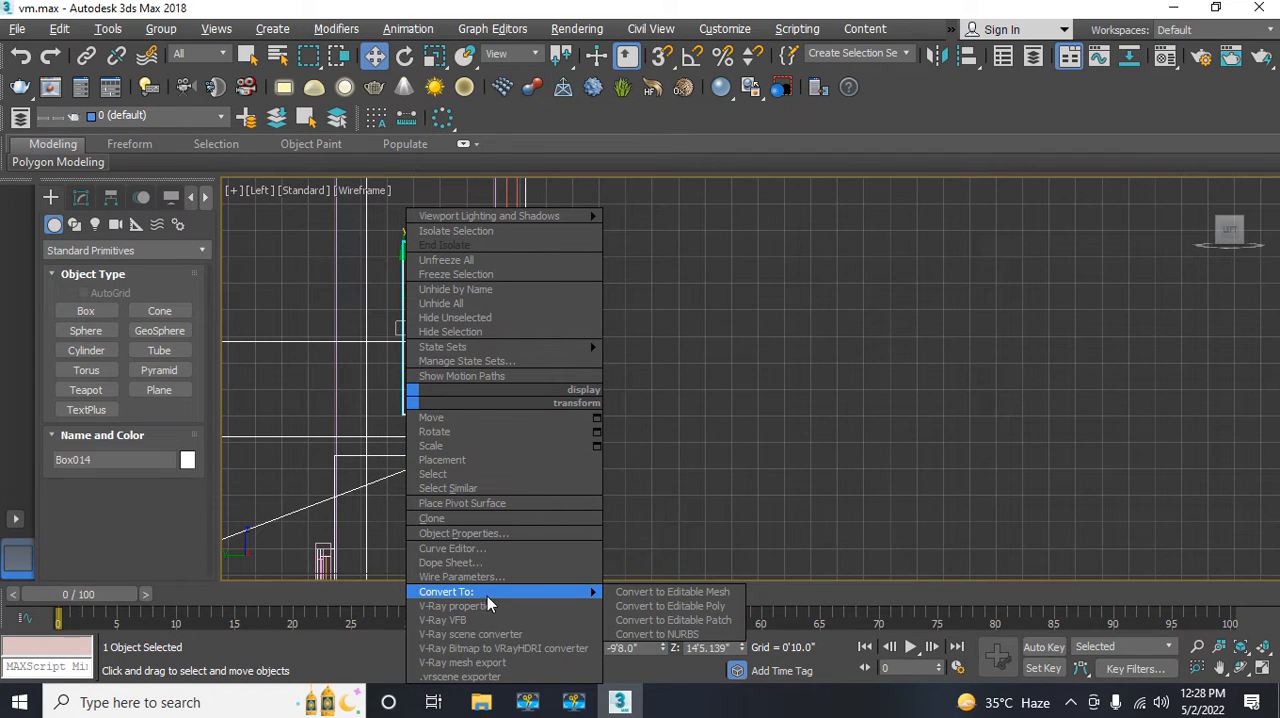
click(636, 606)
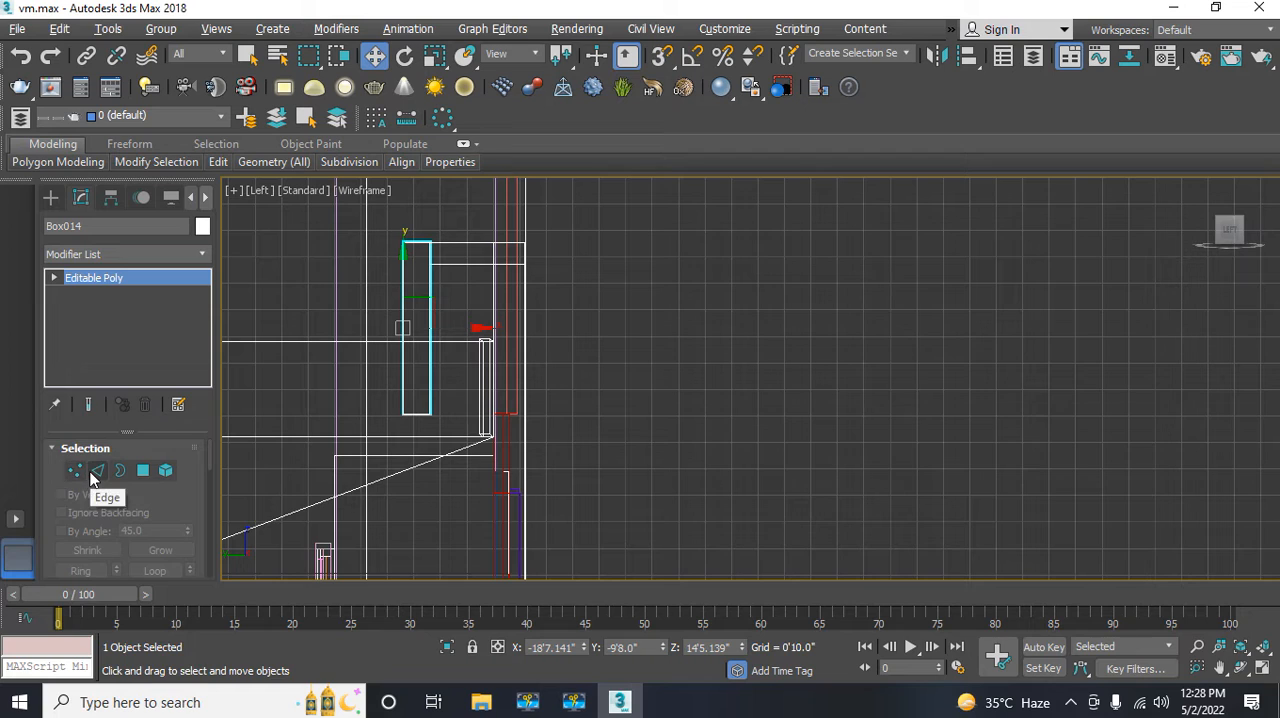
Step: Lower the support box's bottom vertices about 9" in the Left view, to about Z 10'11.7", and deselect the box
click(97, 471)
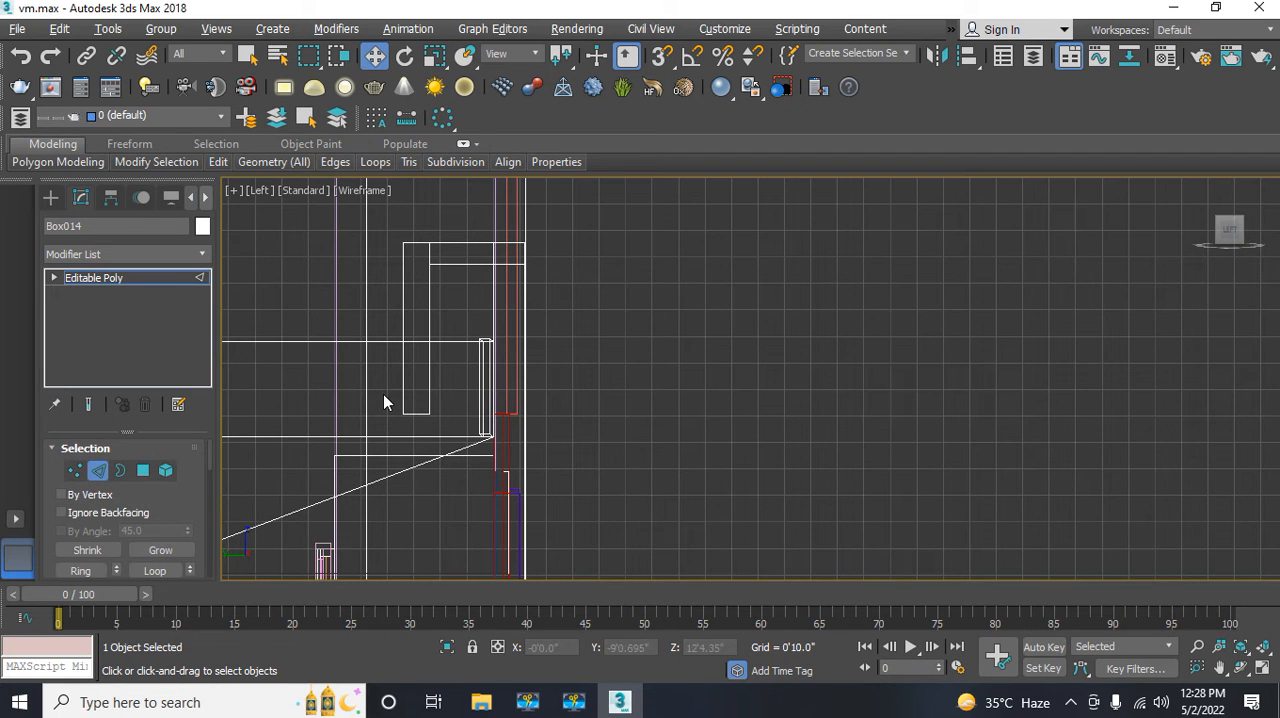
drag(384, 398, 457, 436)
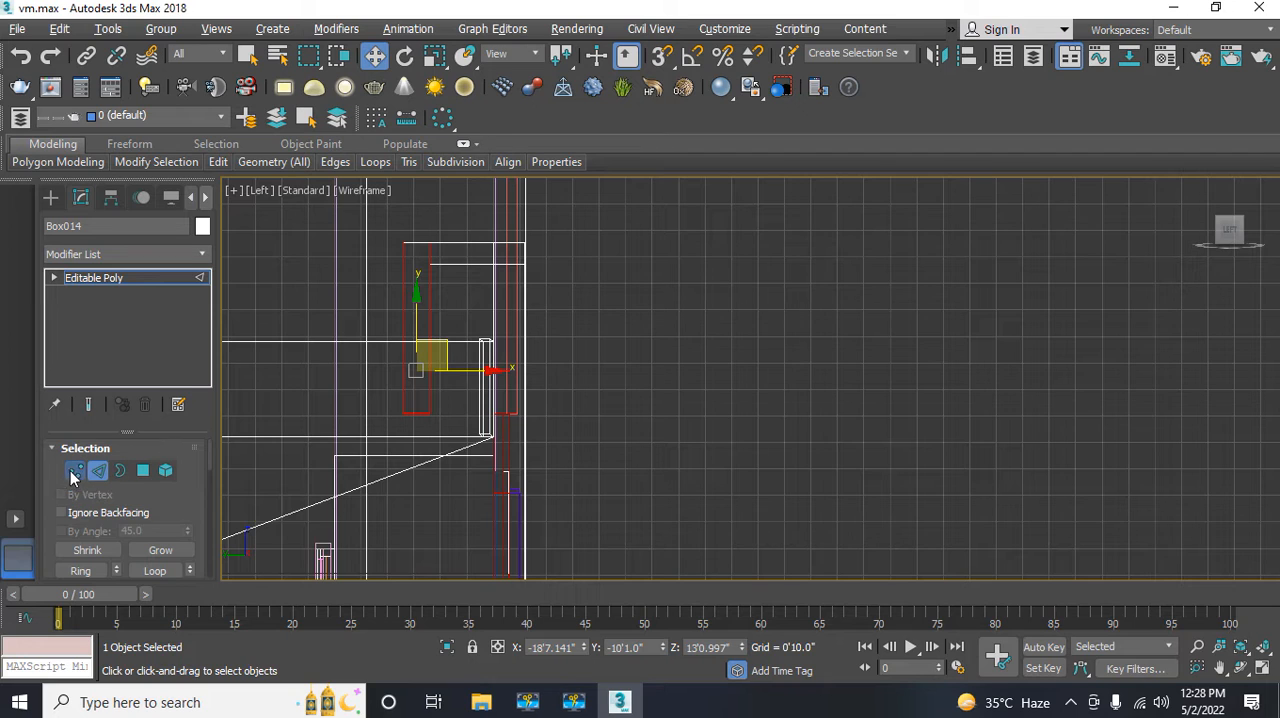
click(75, 471)
drag(392, 402, 454, 437)
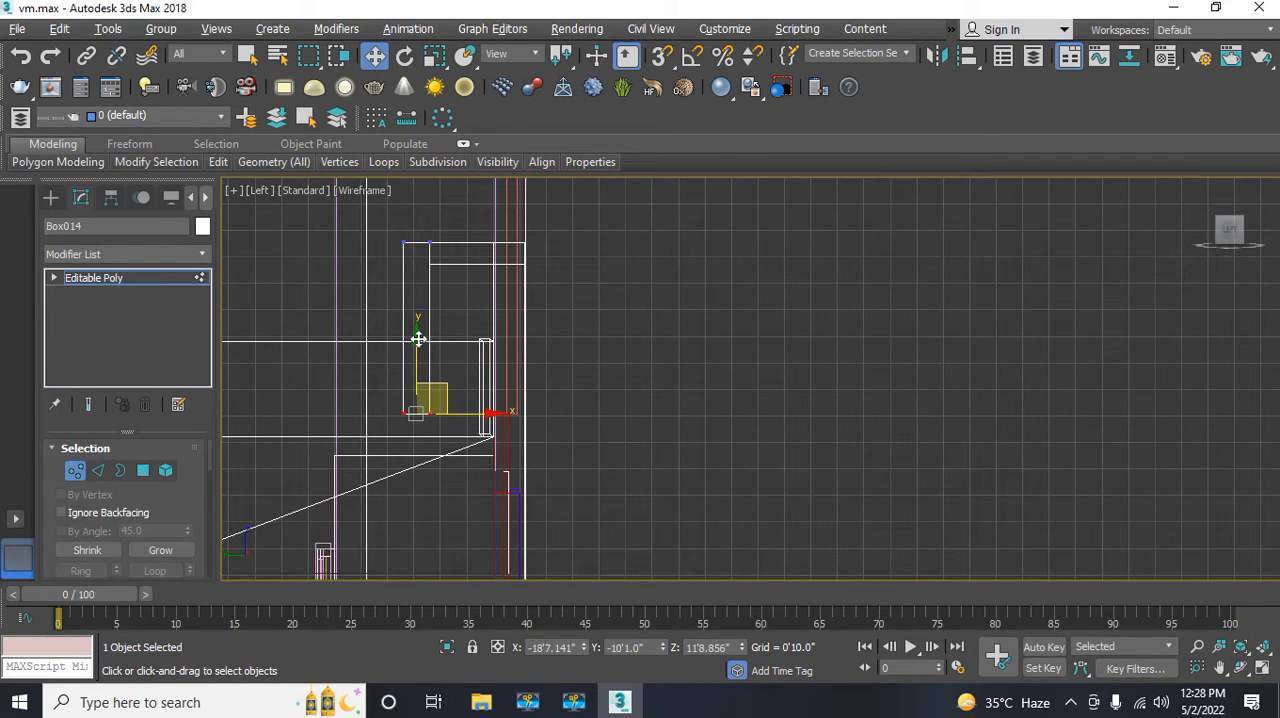
drag(416, 340, 416, 372)
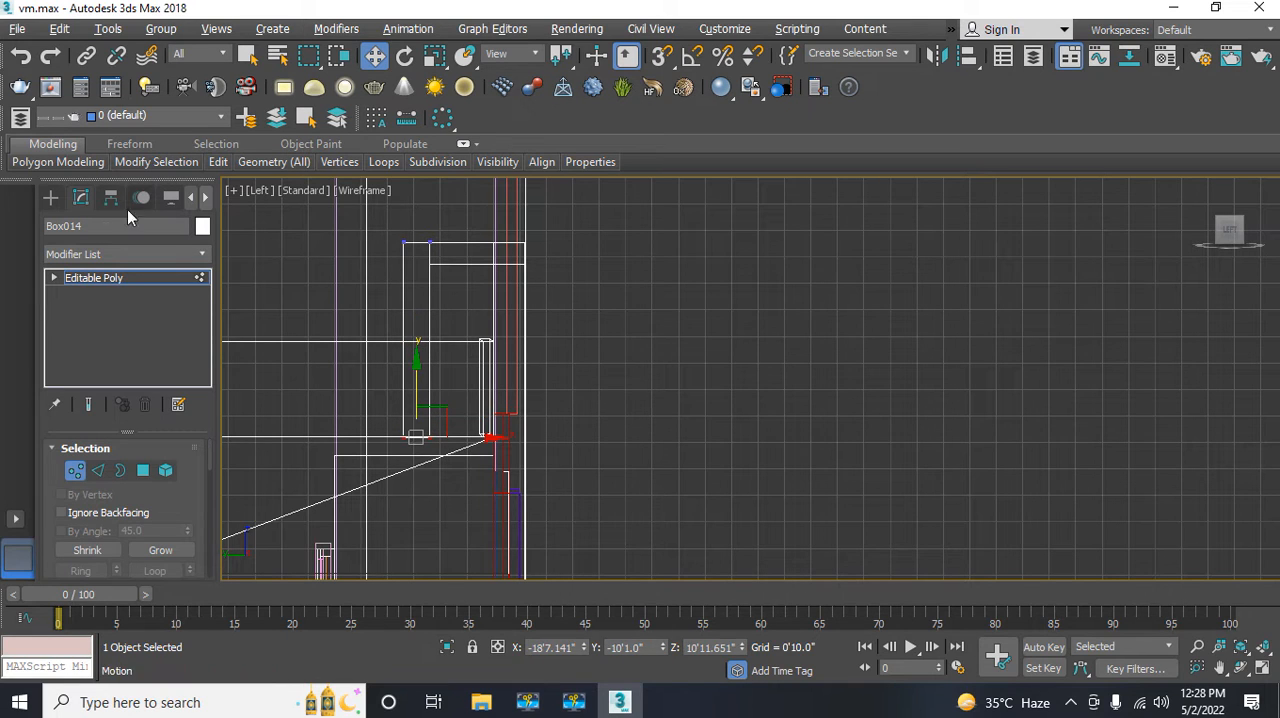
click(75, 475)
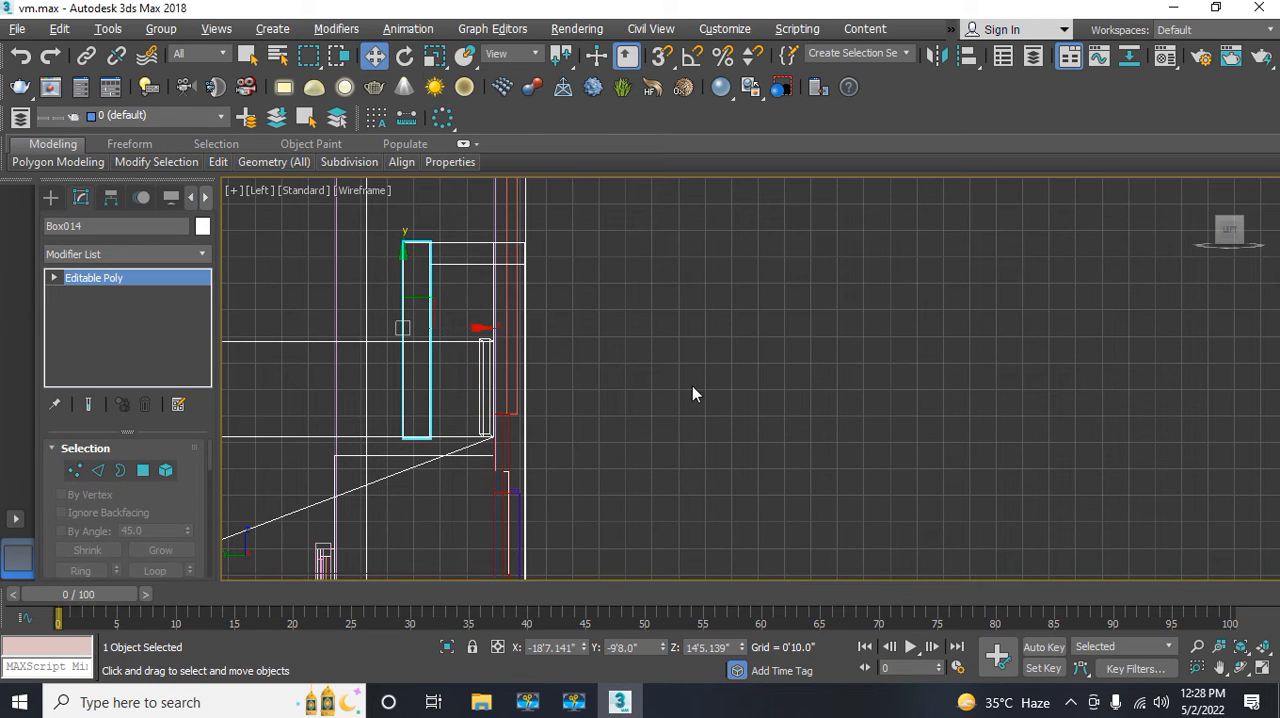
middle_drag(693, 386, 703, 395)
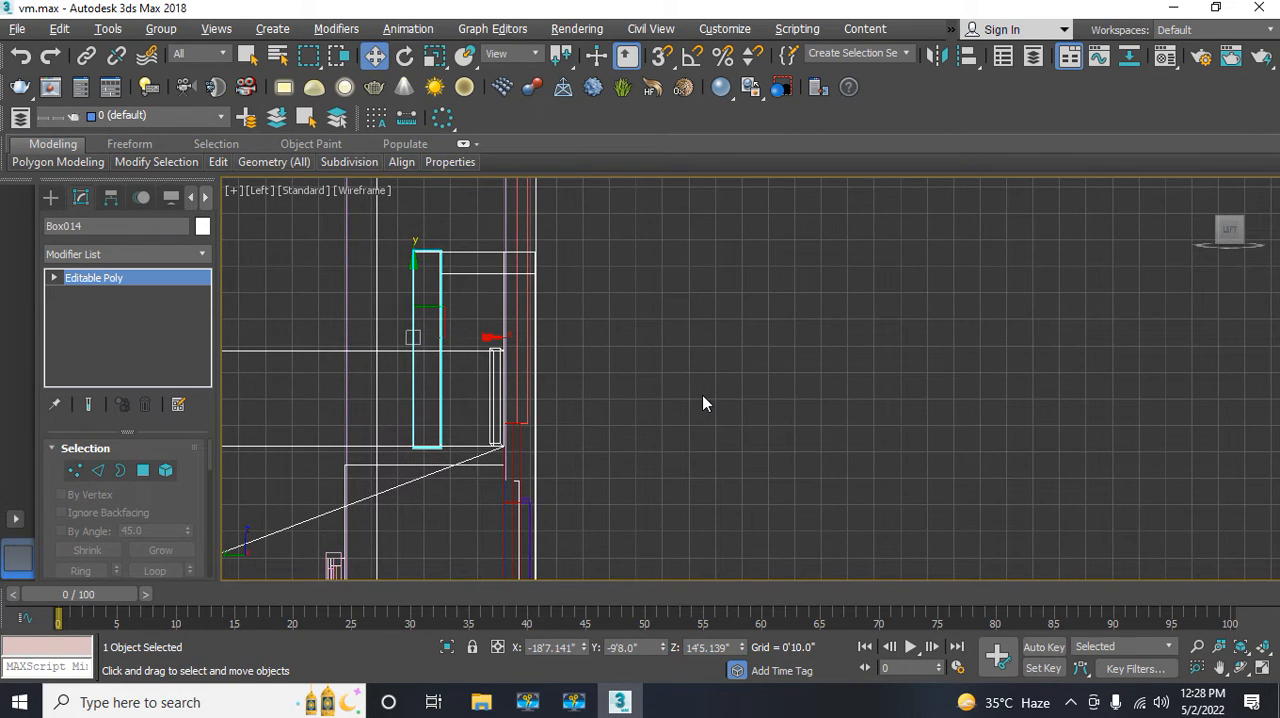
key(alt+w)
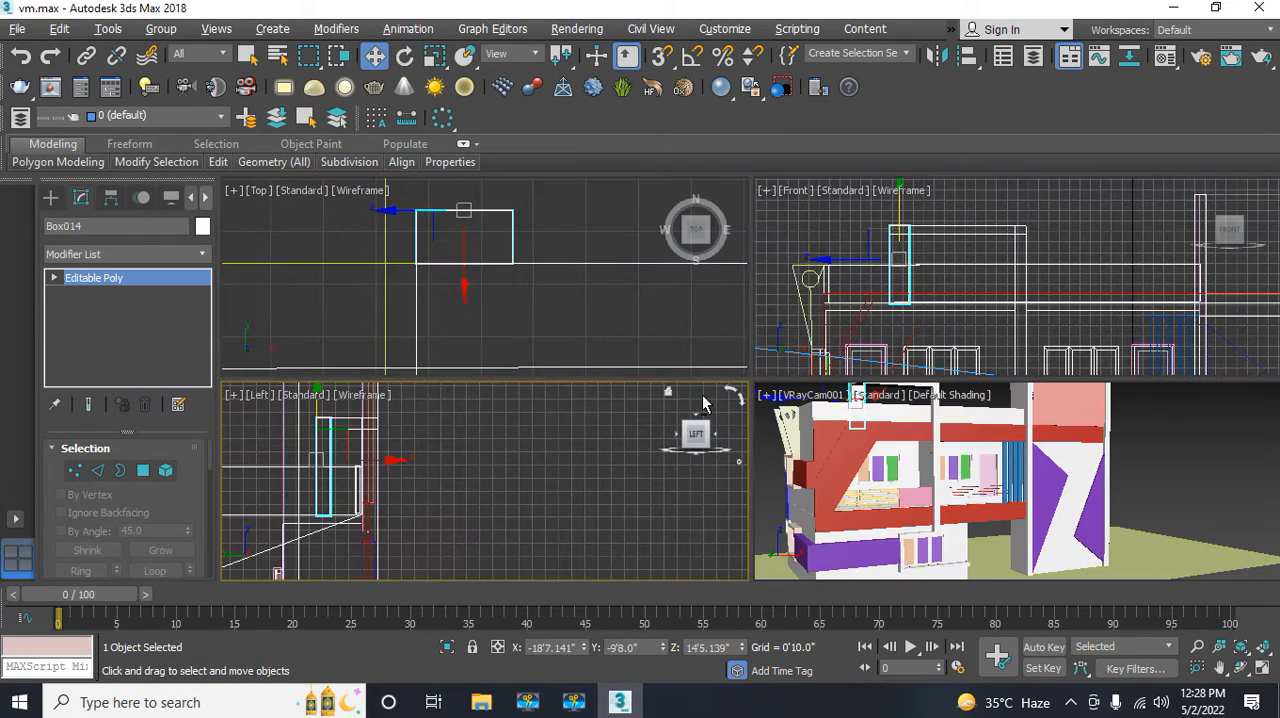
click(767, 470)
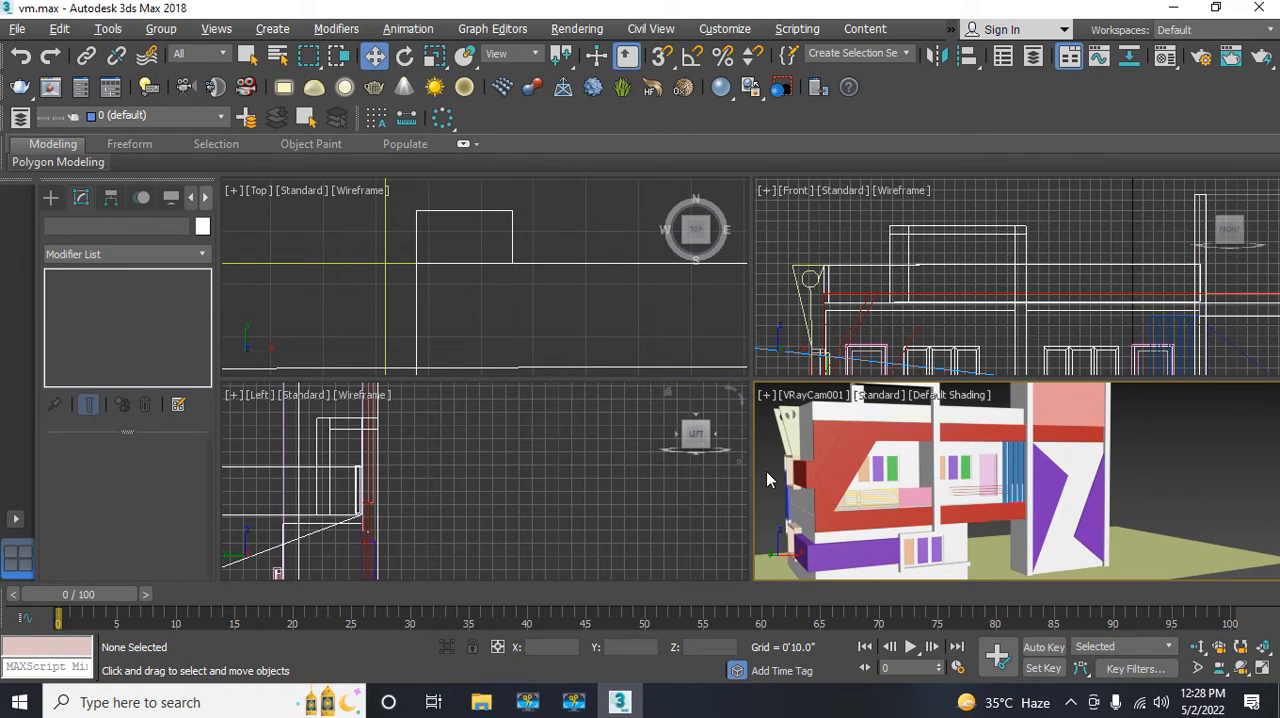
key(alt+w)
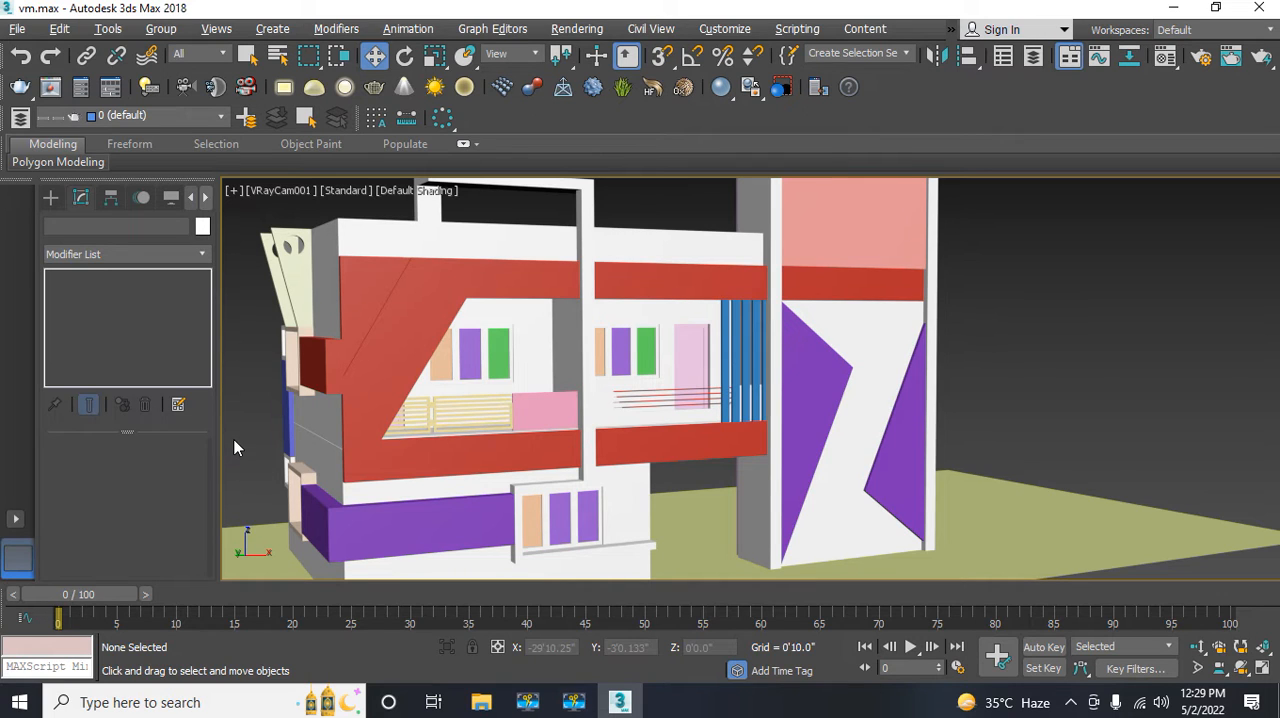
Step: Select the ground plane around the building in the Top view and switch that view to Default Shading
key(alt+w)
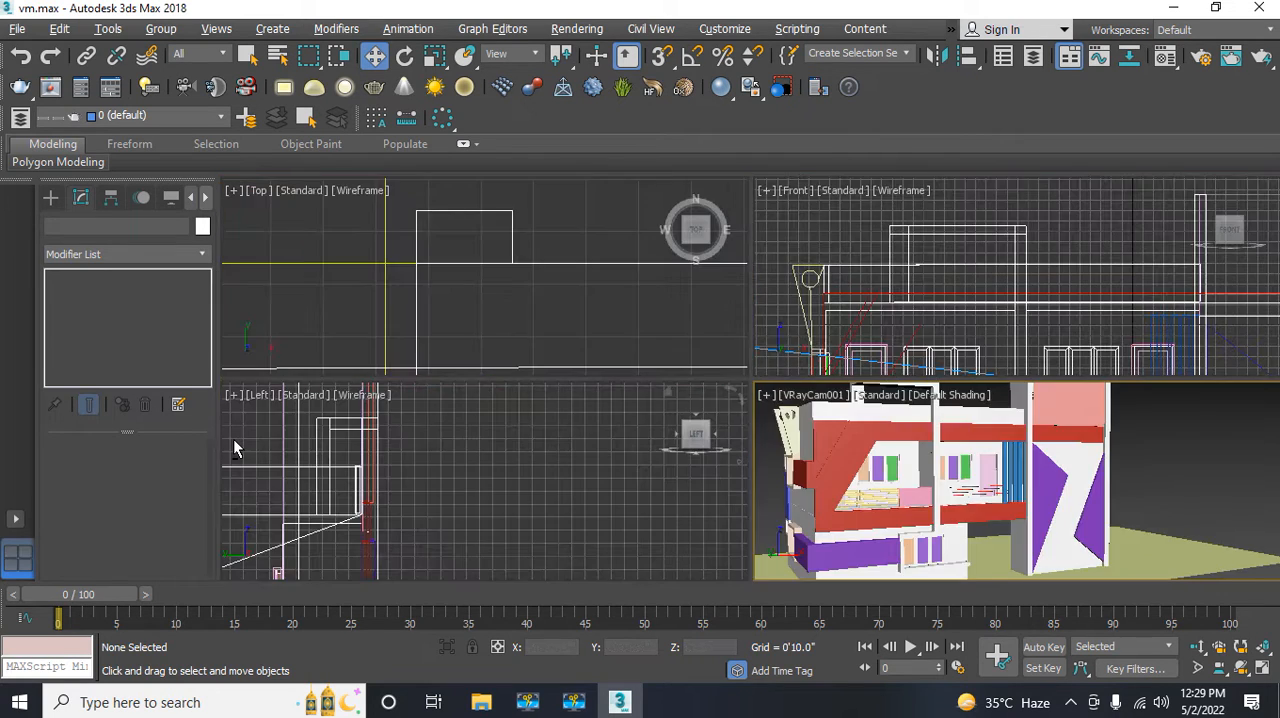
middle_drag(486, 287, 366, 293)
scroll(495, 270, down, 3)
scroll(366, 293, down, 2)
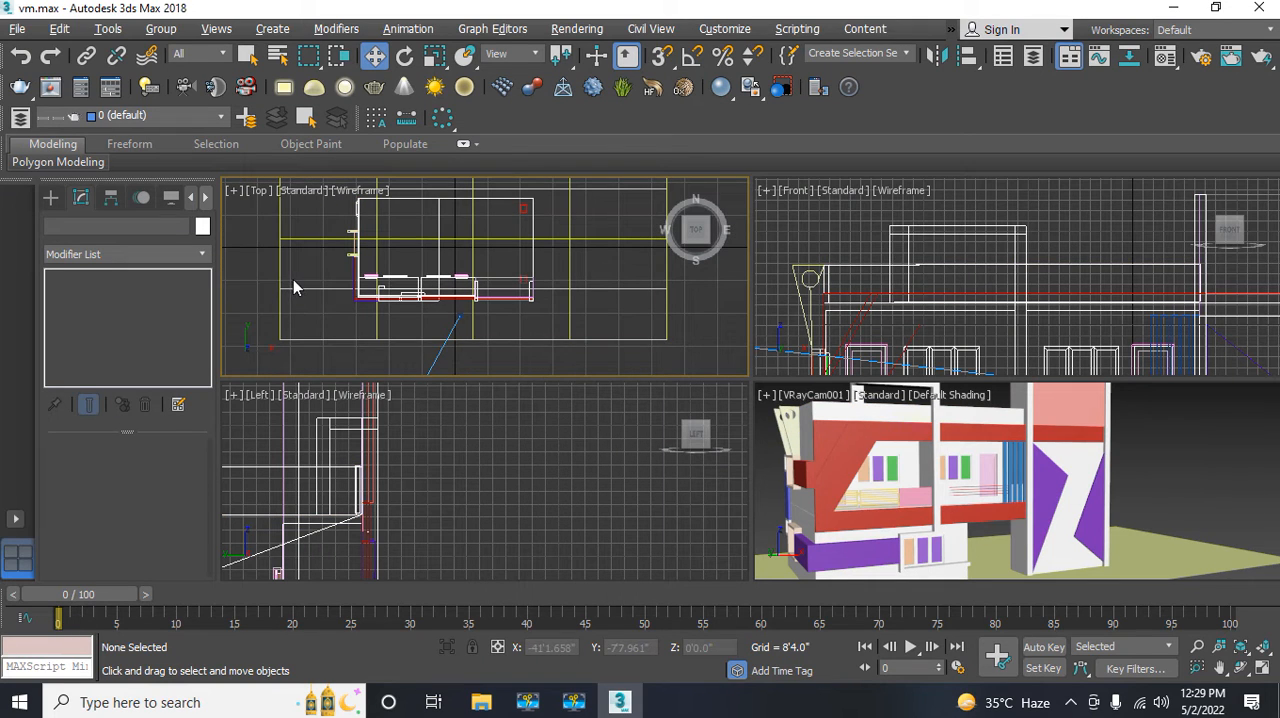
click(293, 287)
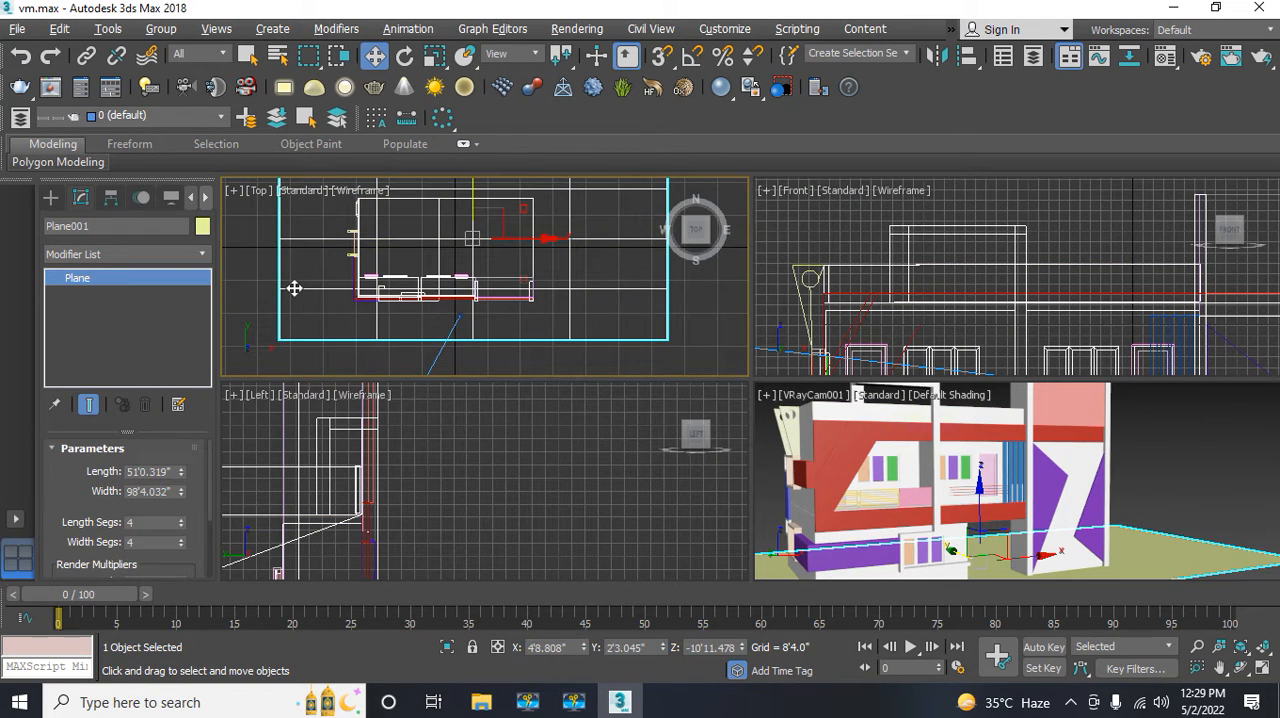
key(F3)
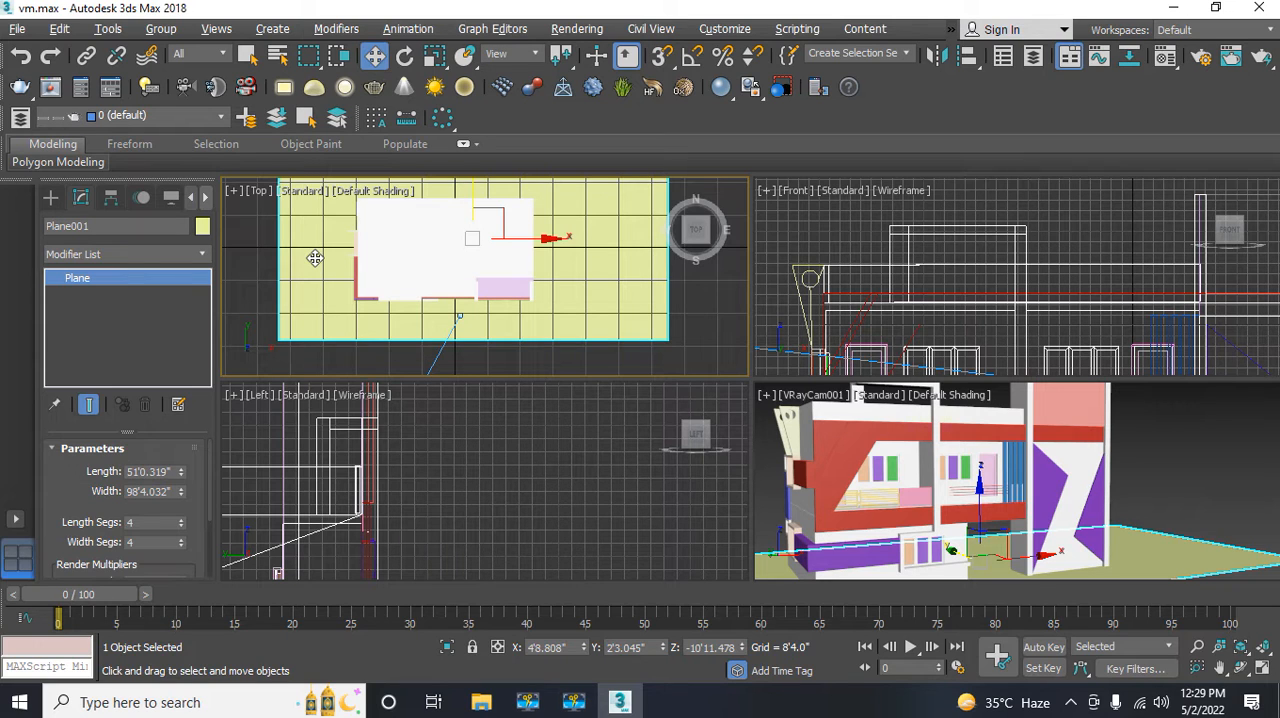
Step: Open the Material Editor in Compact mode and deselect the ground plane
key(m)
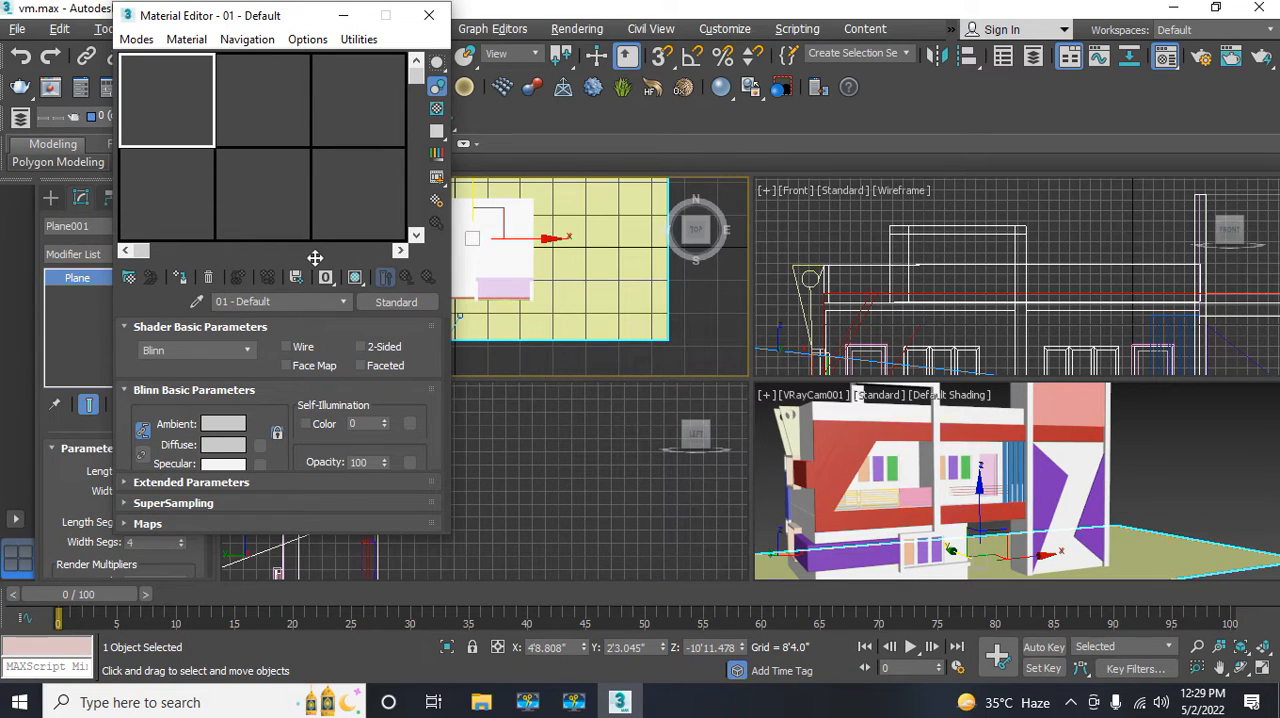
click(136, 40)
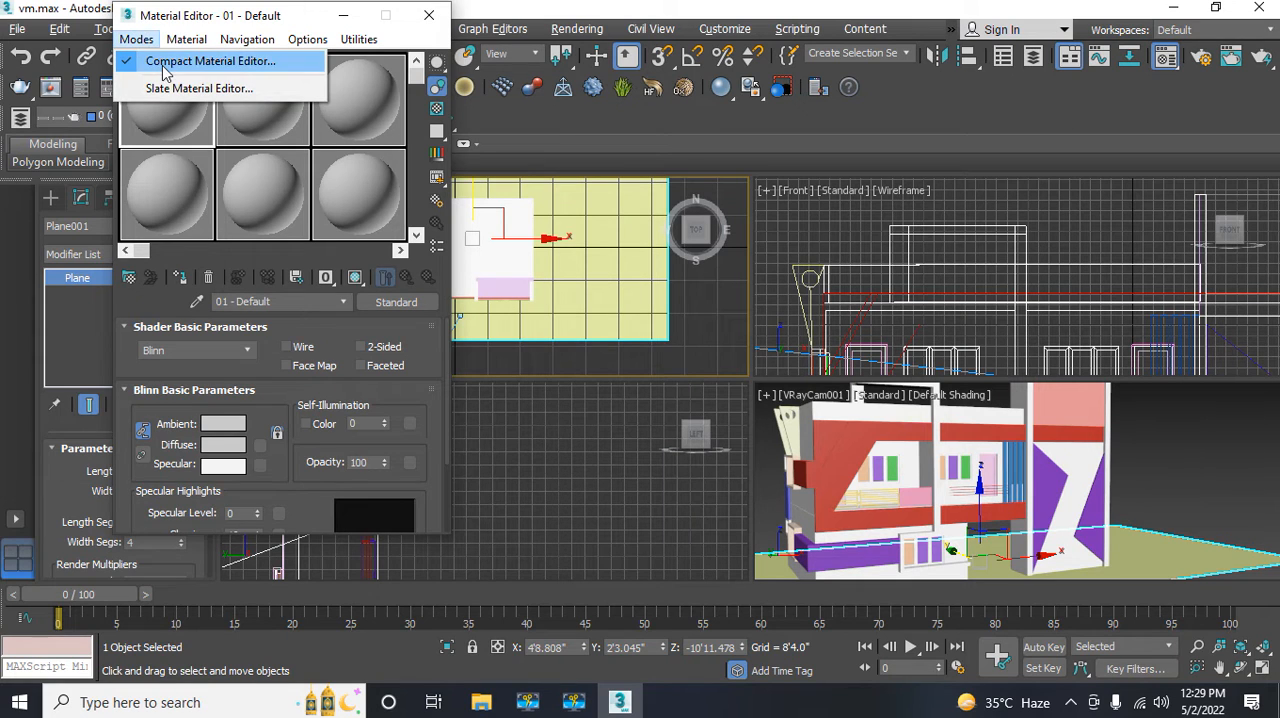
click(163, 62)
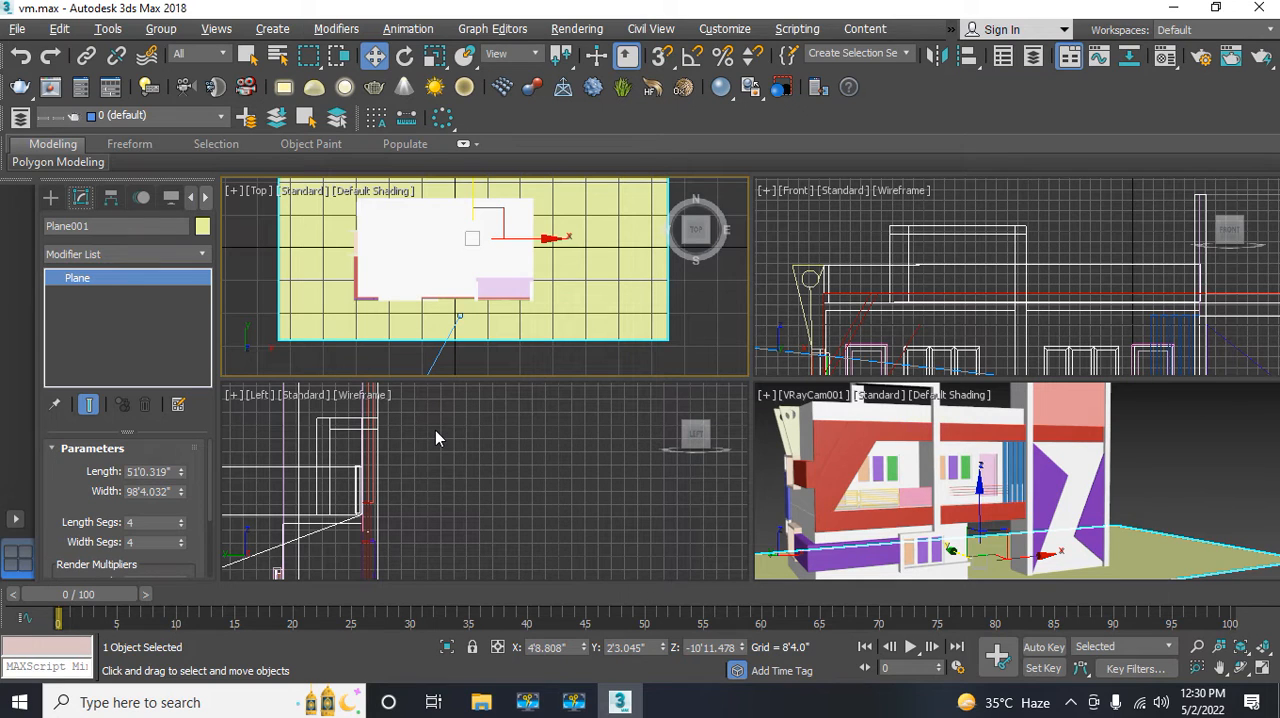
click(256, 292)
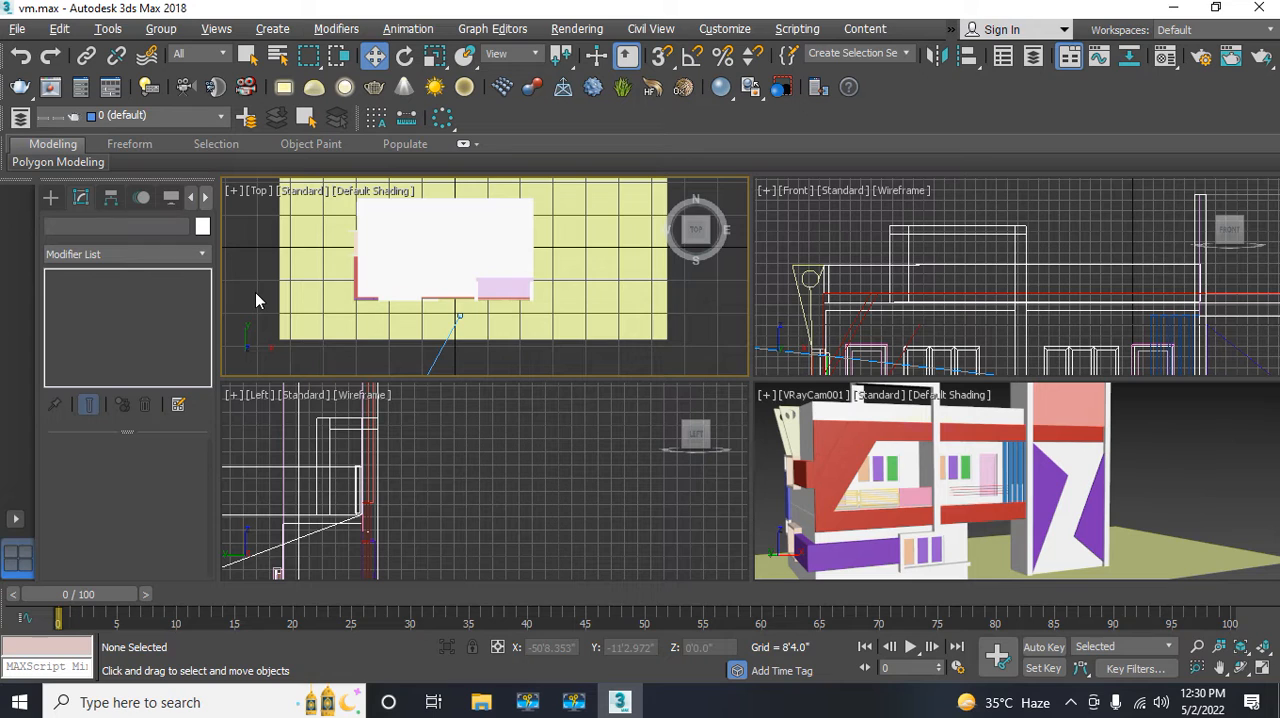
Step: Switch the Material Editor to Slate mode and return it to Compact mode
key(m)
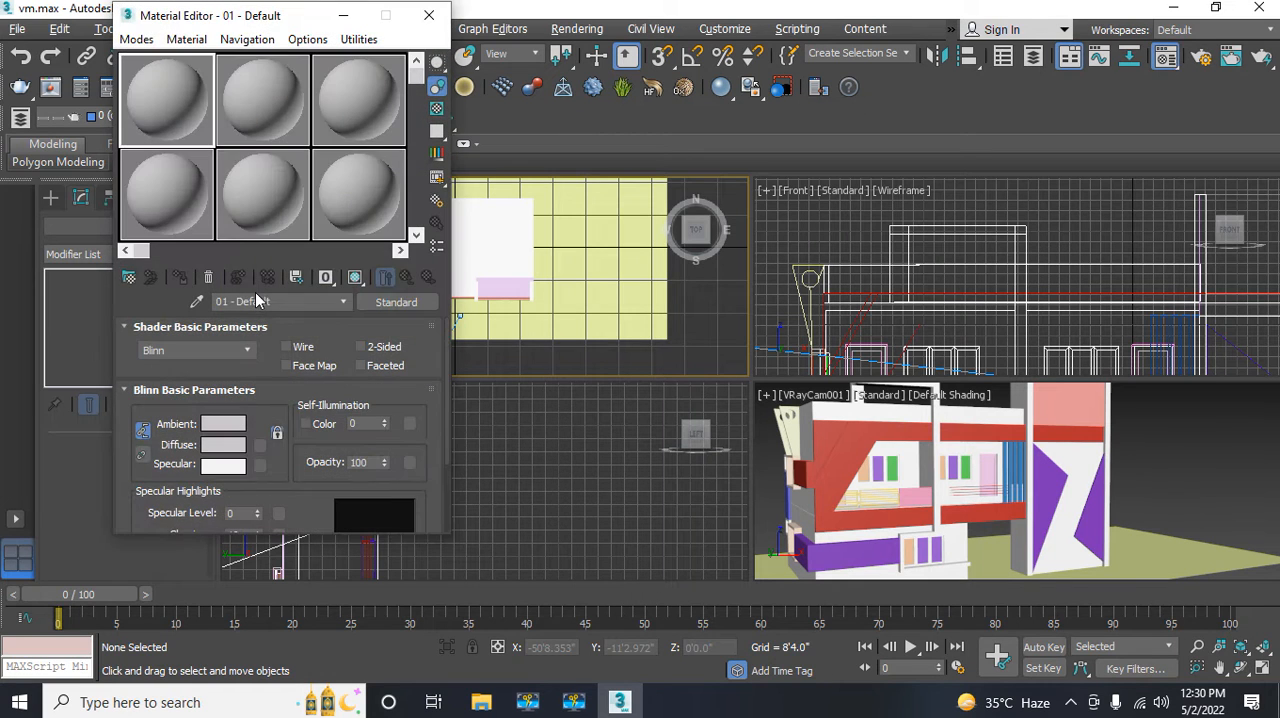
click(146, 44)
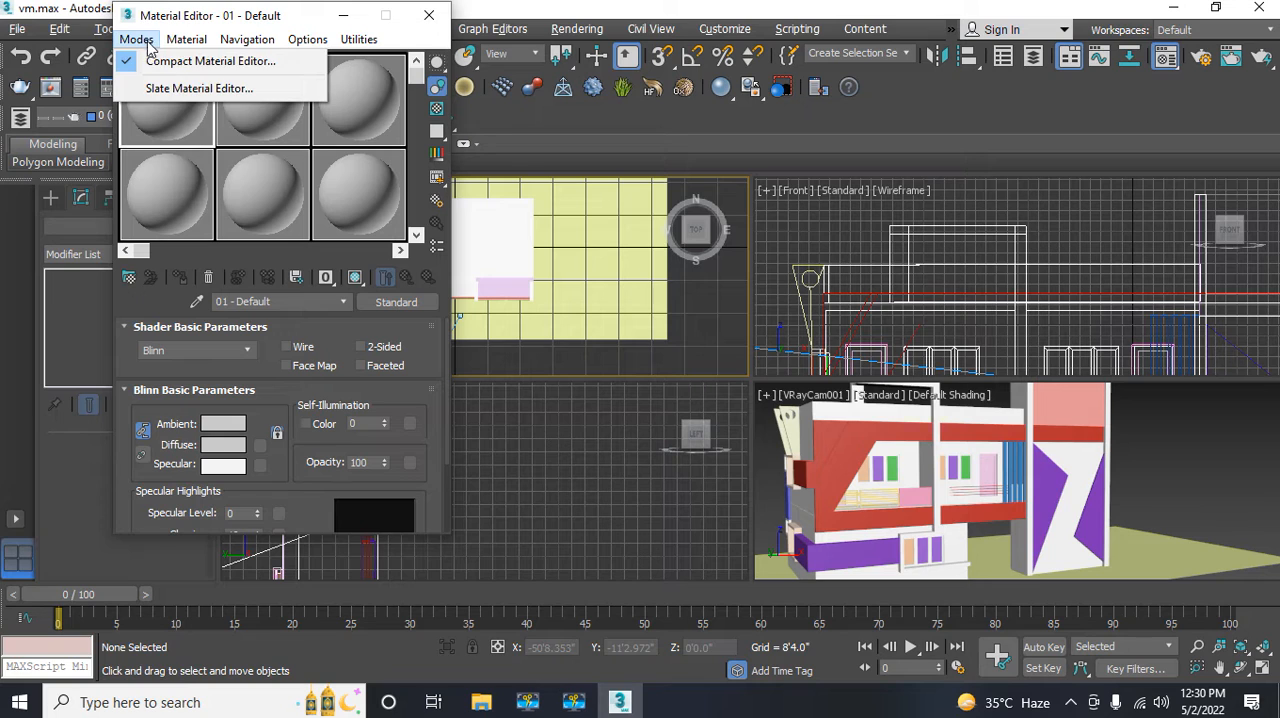
click(177, 89)
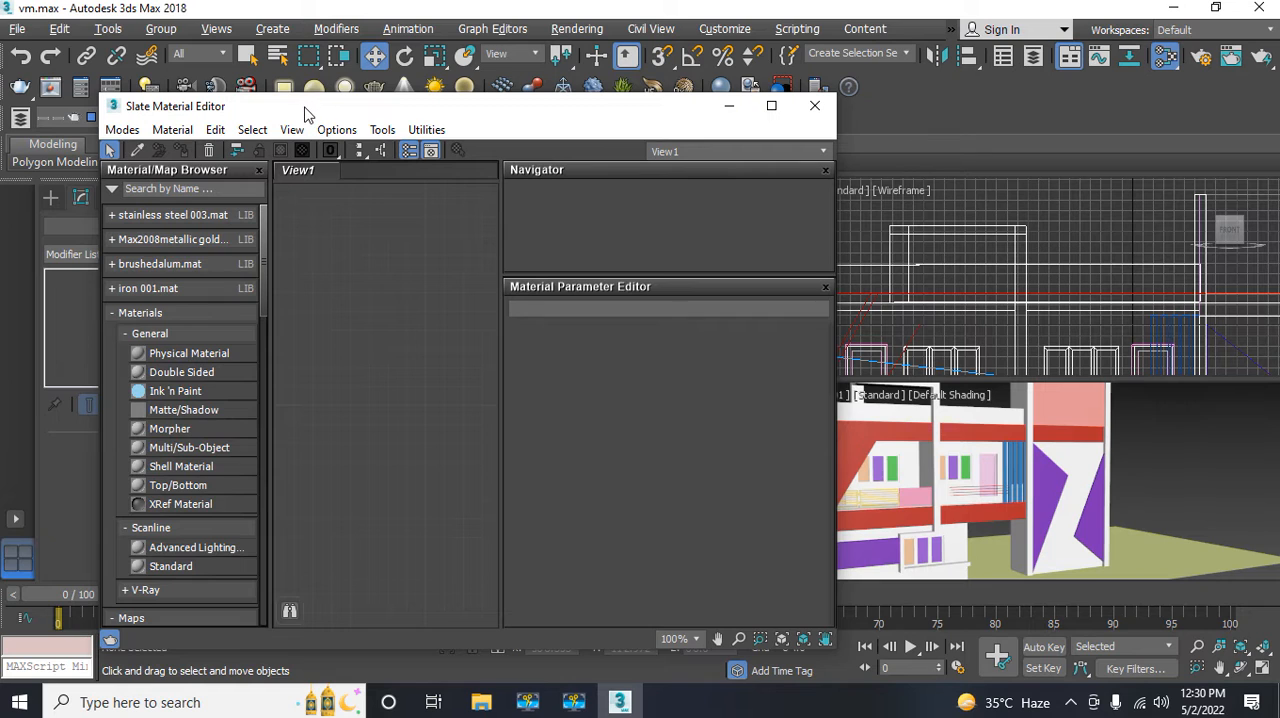
drag(305, 106, 379, 66)
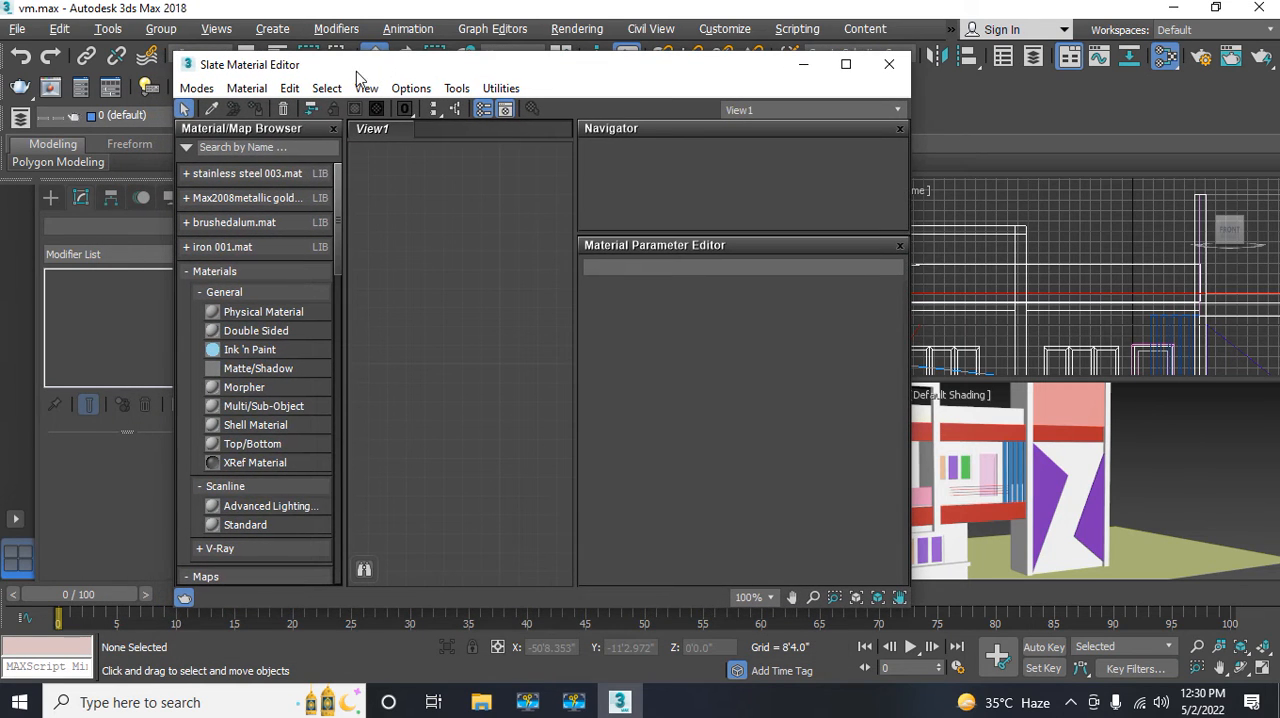
click(196, 88)
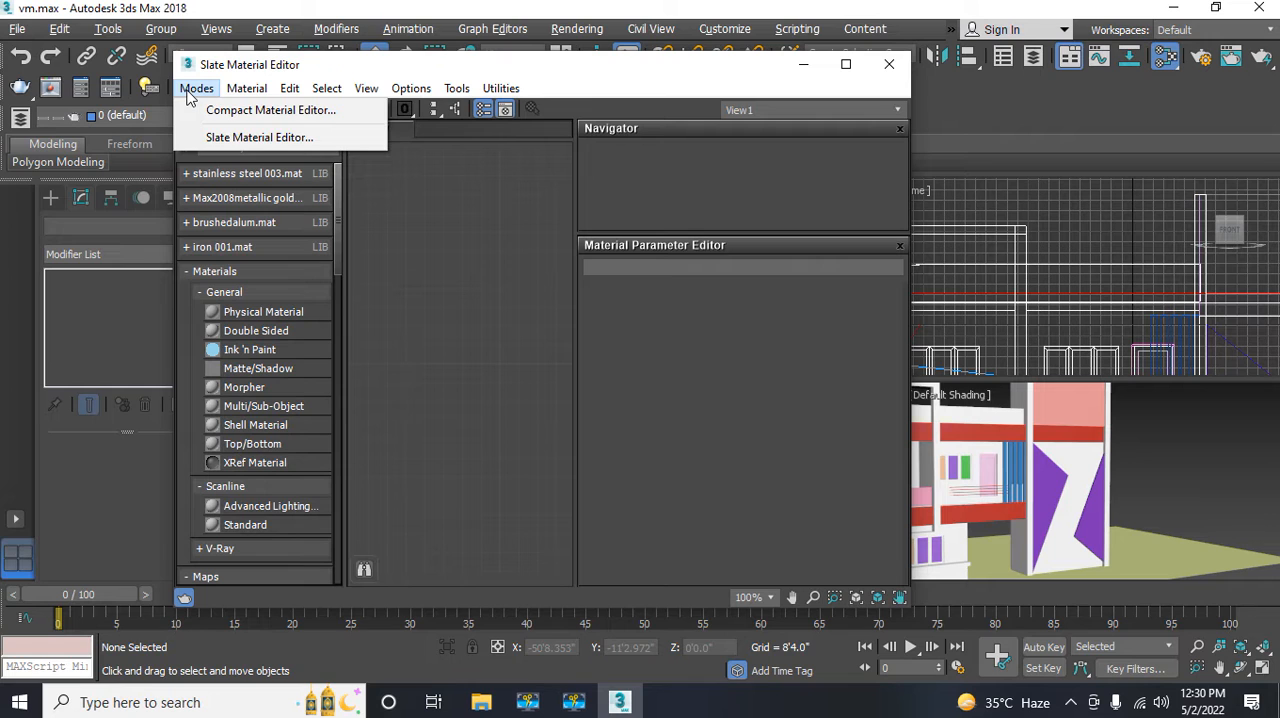
click(211, 137)
click(196, 88)
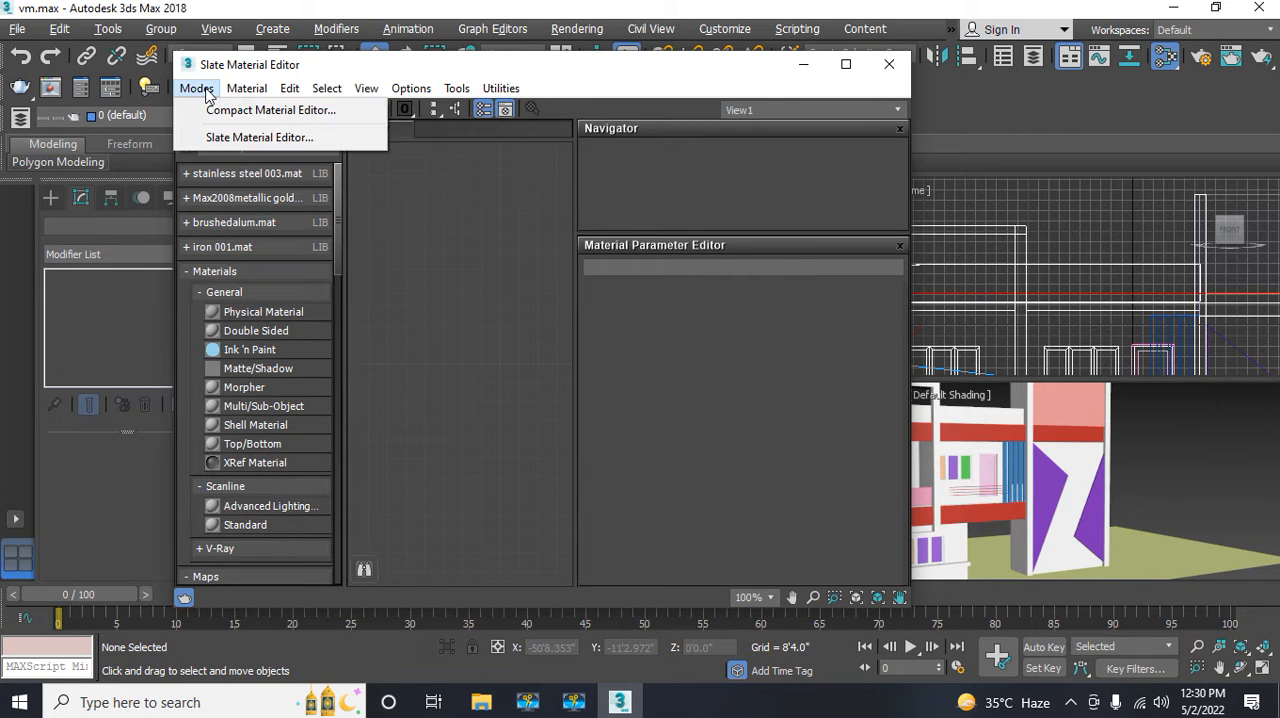
click(222, 113)
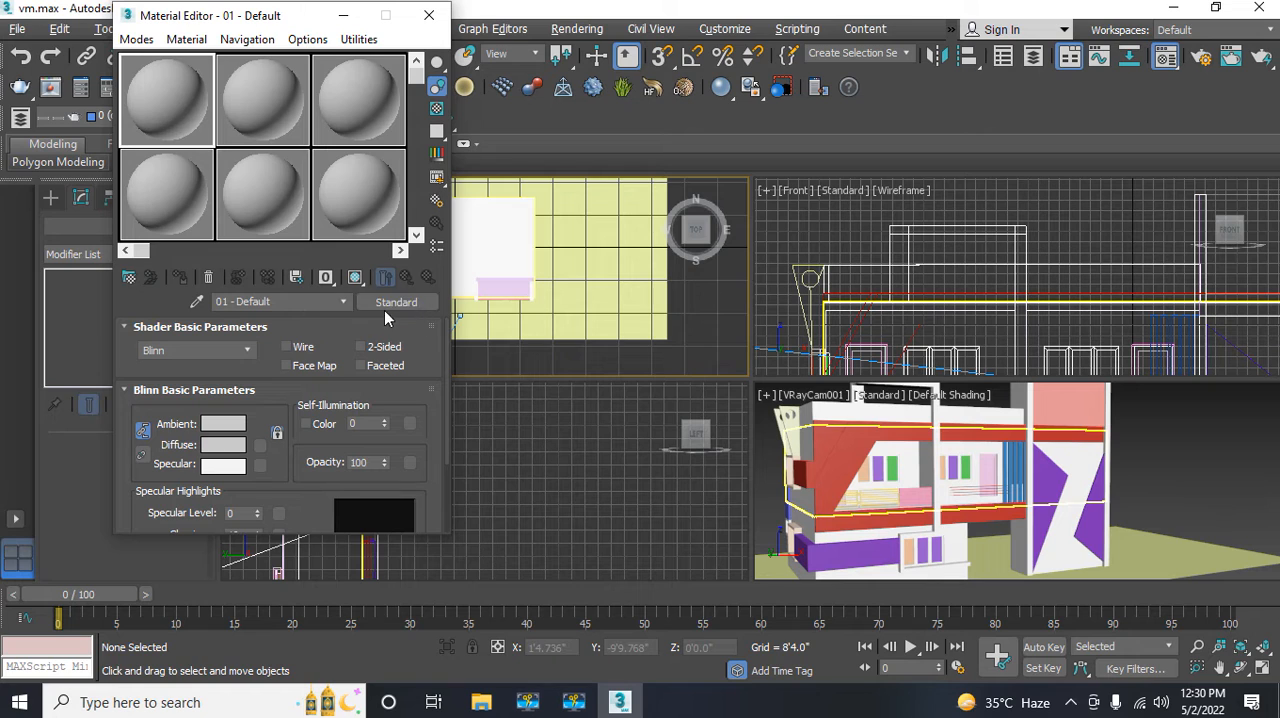
Step: Change the first sample slot's material type from Standard to the V-Ray material VRayMtl
click(397, 304)
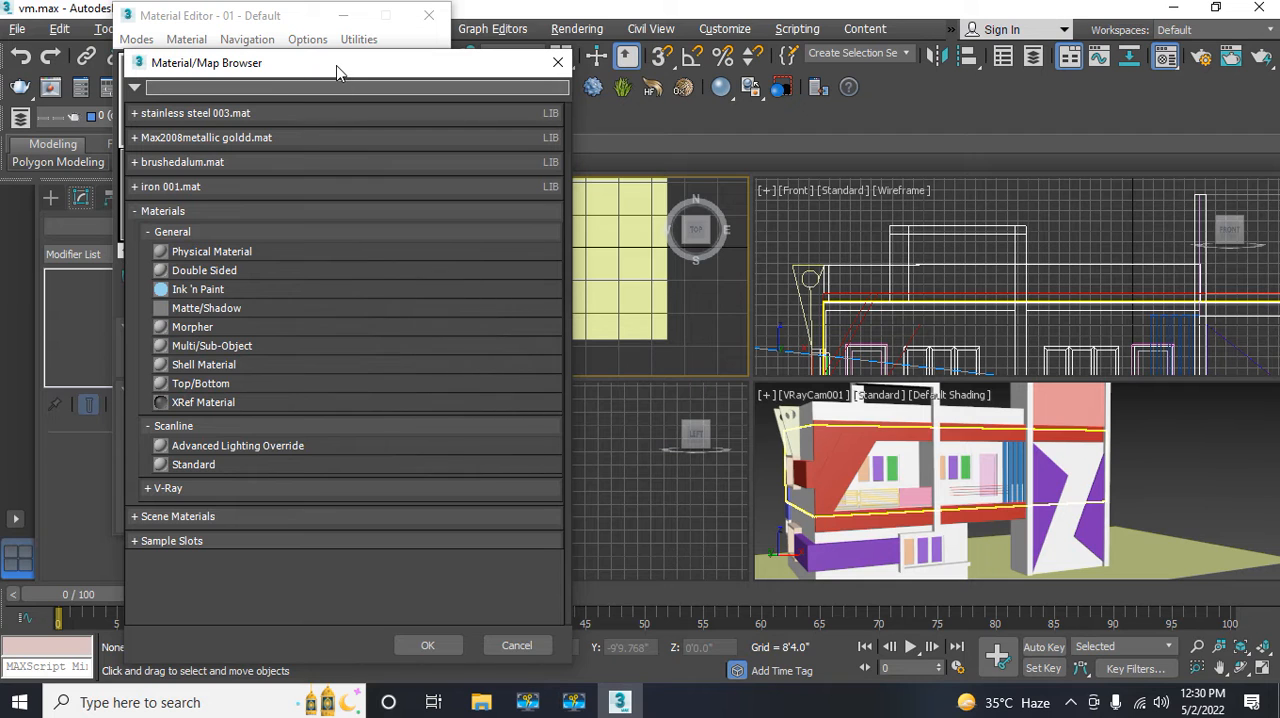
drag(337, 71, 572, 36)
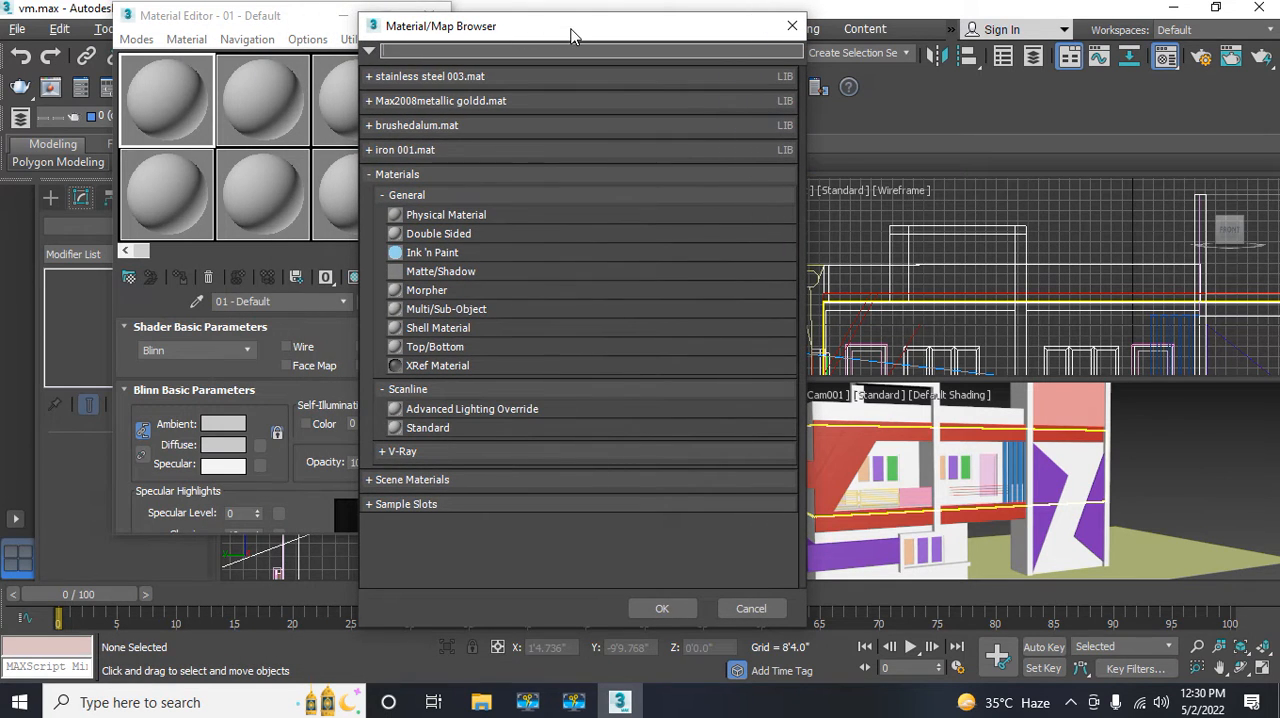
click(392, 452)
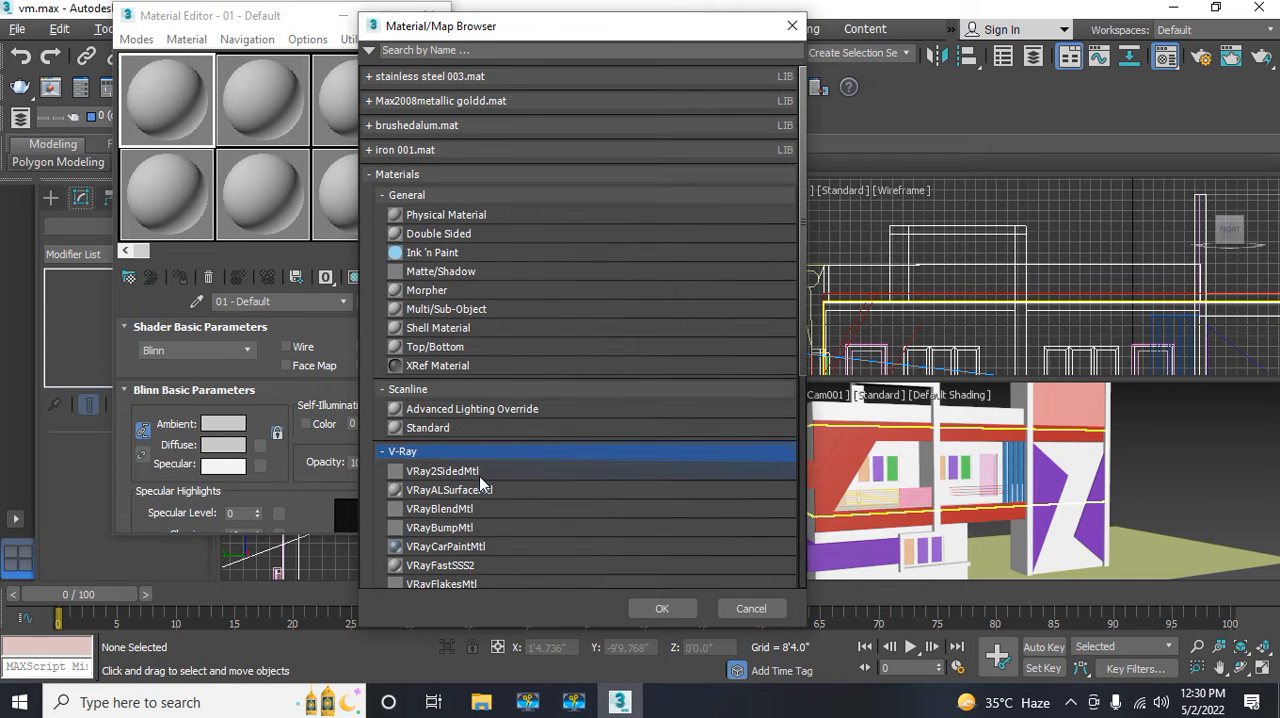
scroll(479, 476, down, 5)
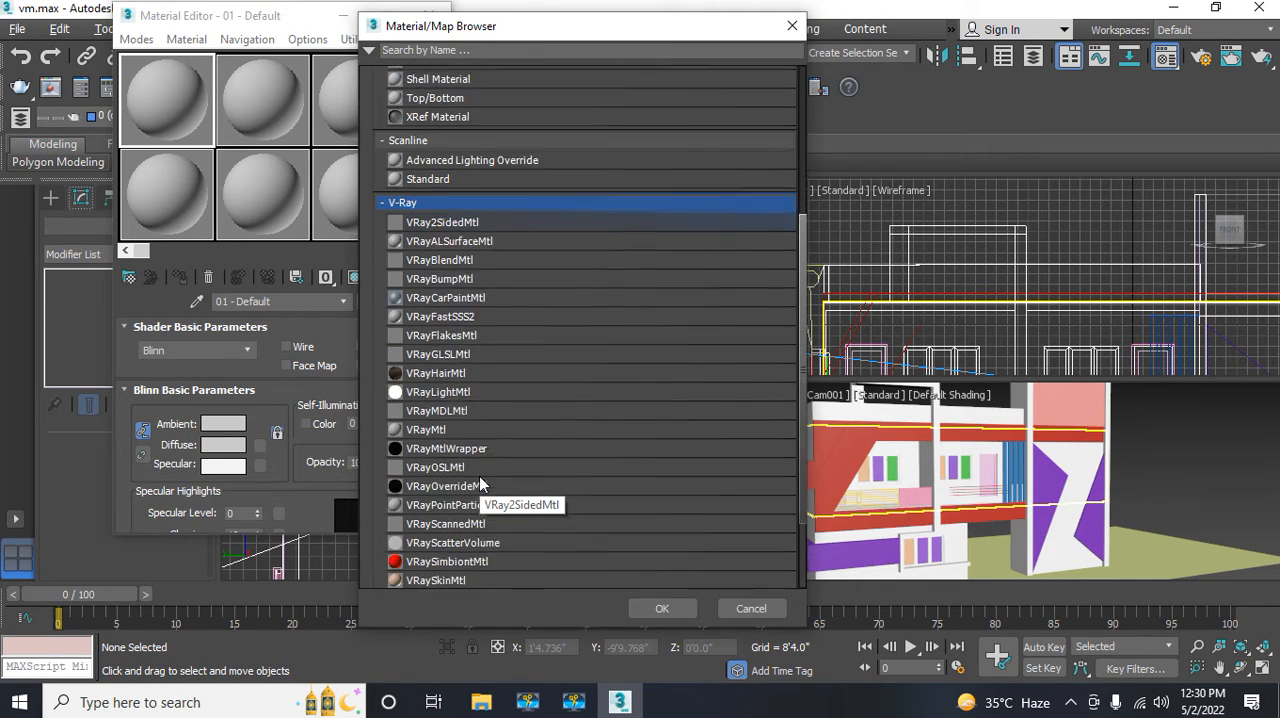
scroll(479, 476, down, 1)
double_click(415, 385)
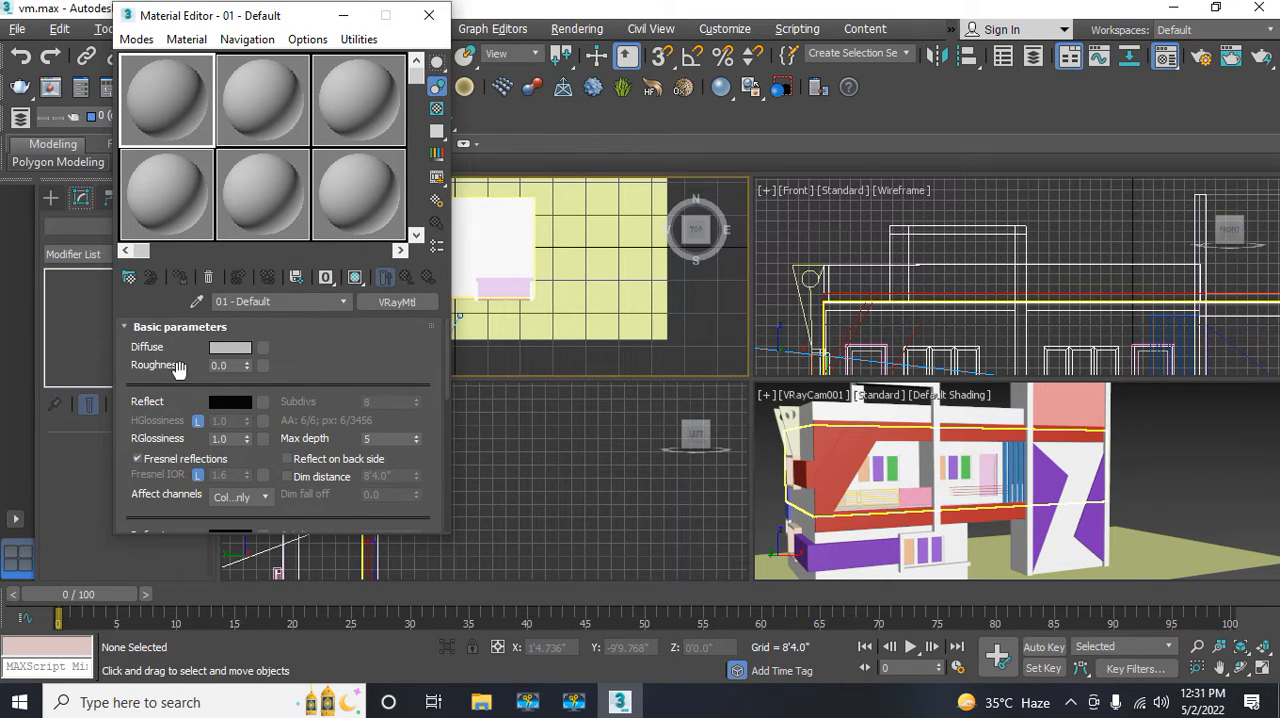
Step: Add a Bitmap map to the Diffuse channel of the first VRayMtl material
click(548, 370)
click(264, 349)
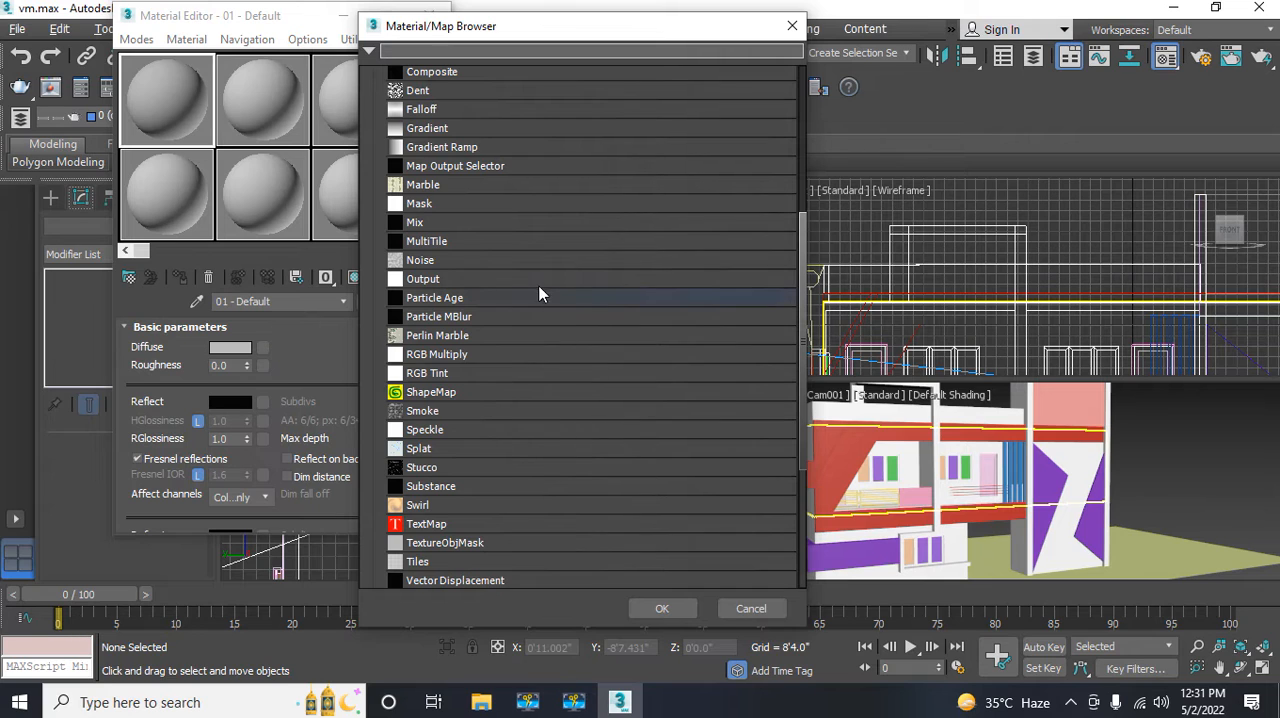
scroll(544, 256, up, 5)
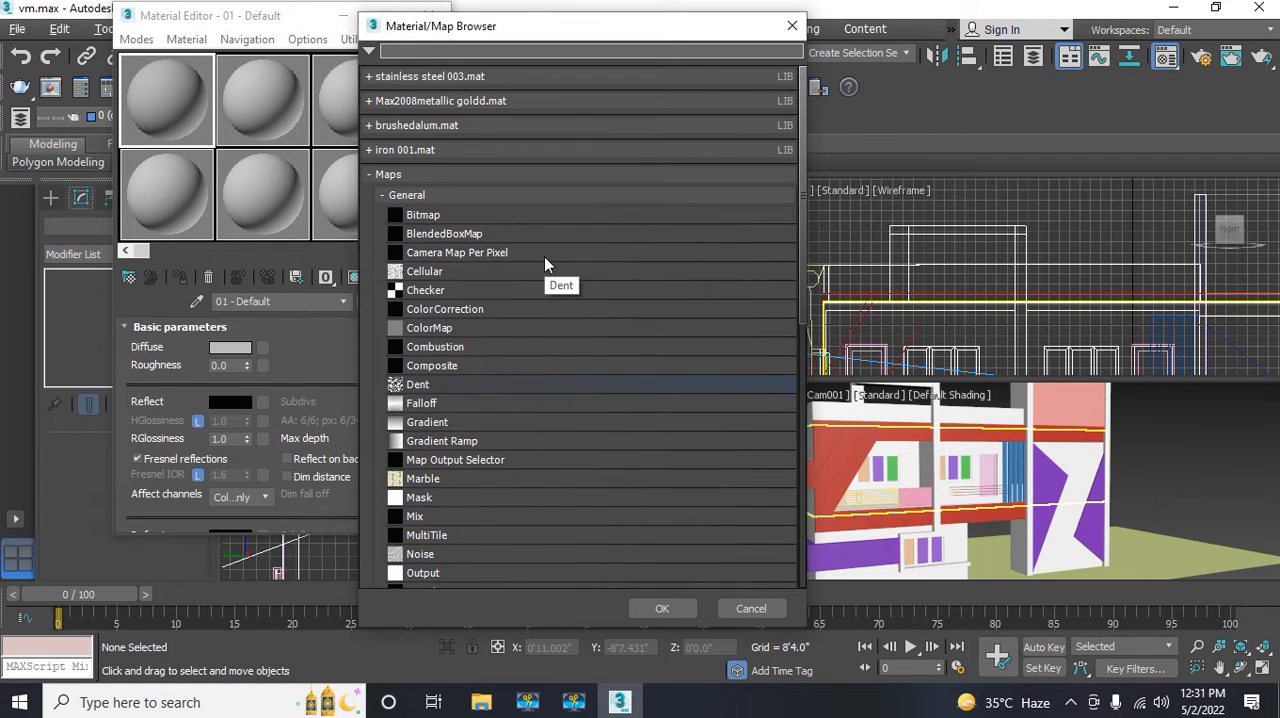
double_click(400, 222)
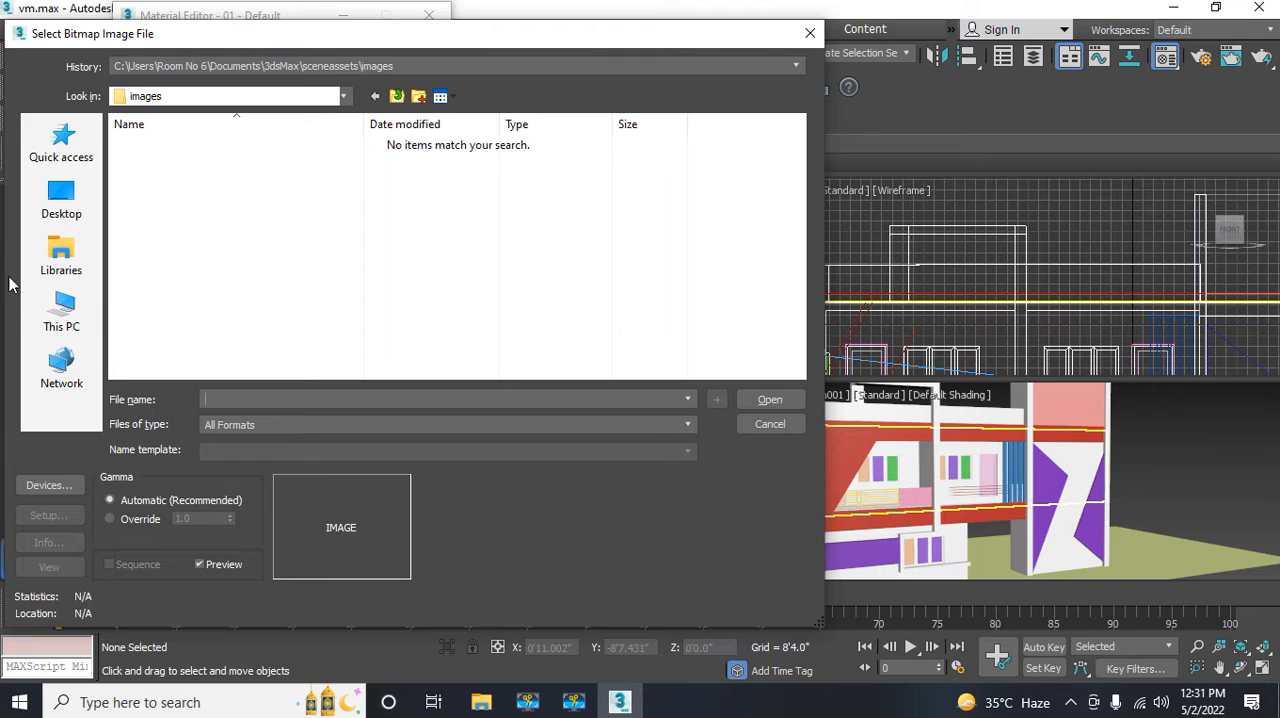
Step: Browse for the bitmap image on Local Disk (F:) and open the textures folder inside the MM folder
click(55, 308)
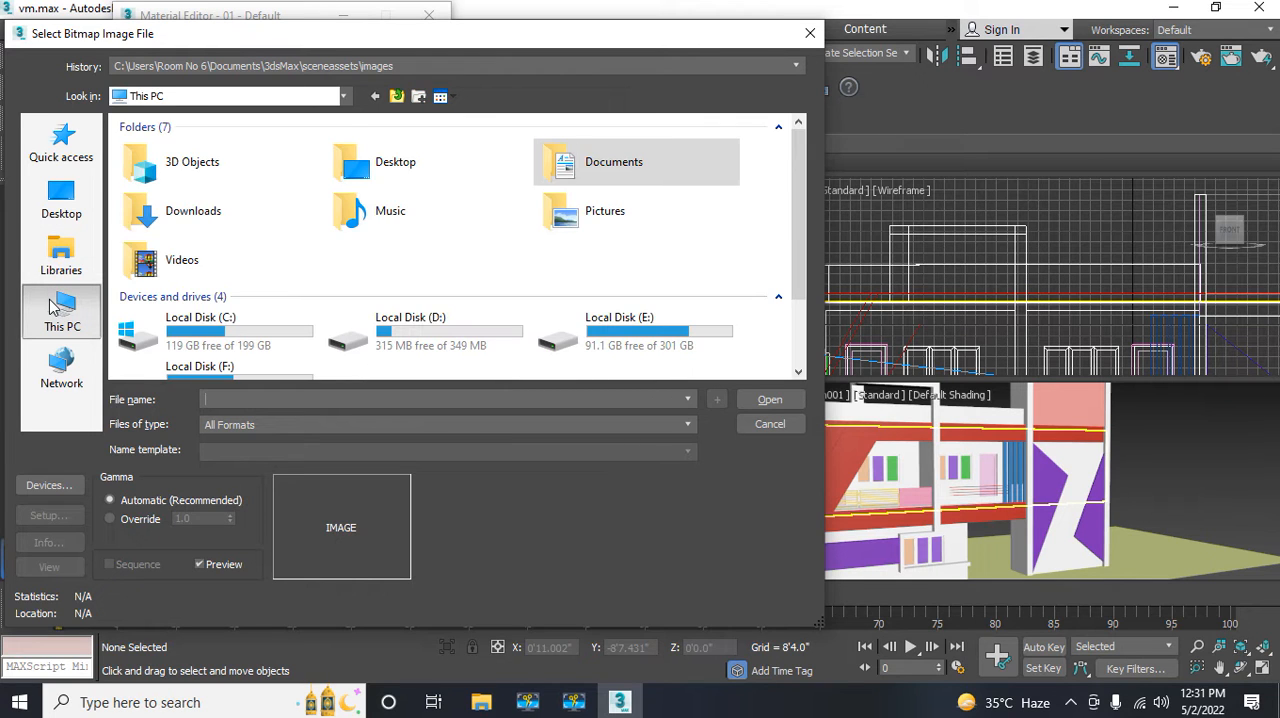
scroll(263, 272, down, 2)
click(228, 282)
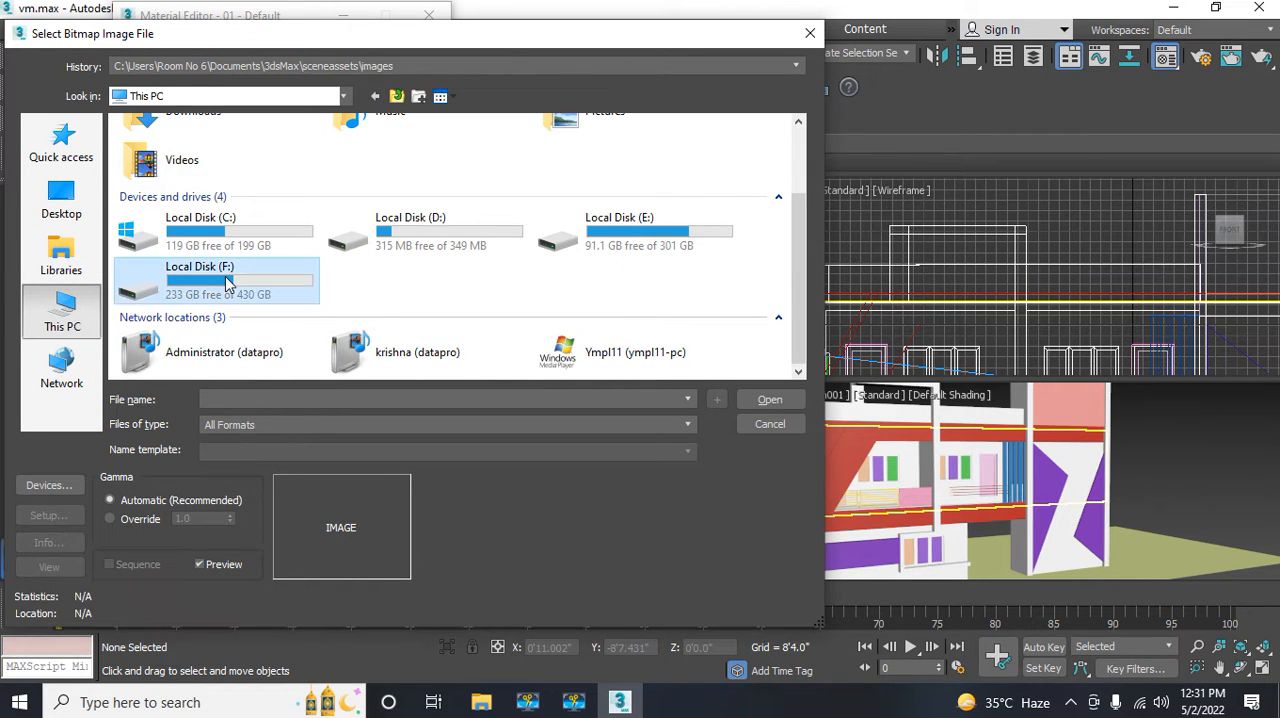
double_click(228, 283)
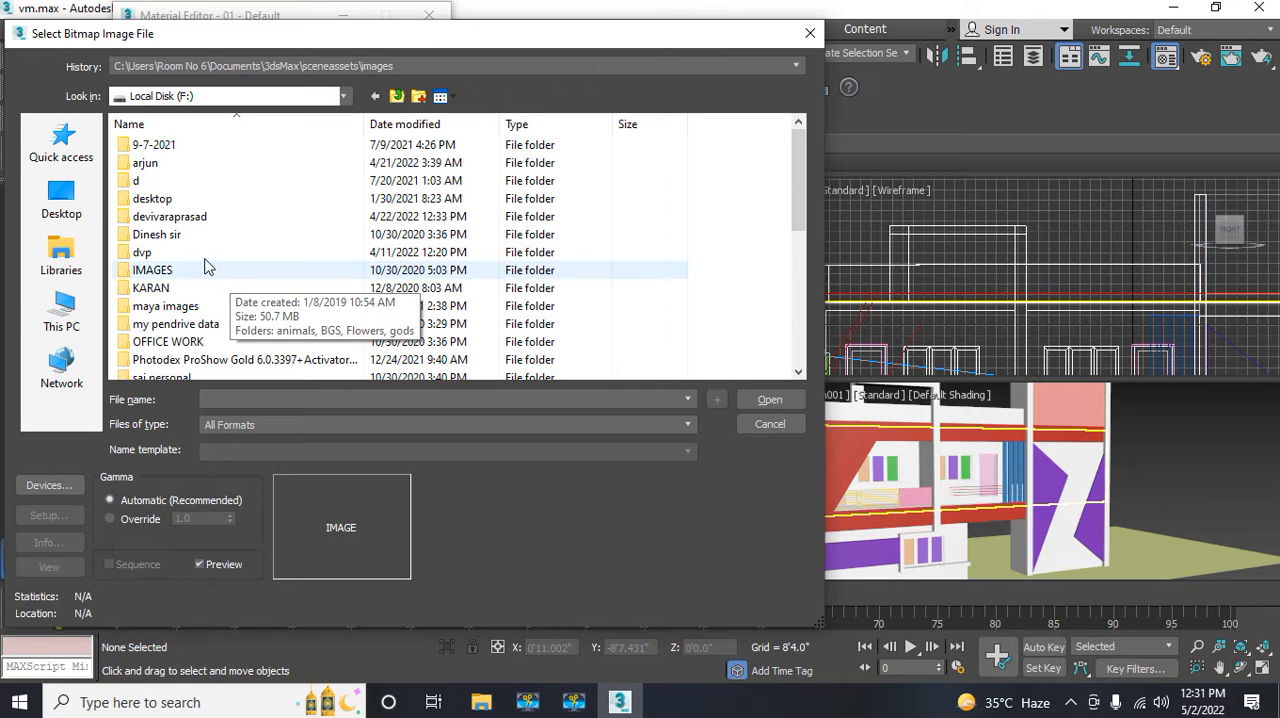
click(197, 220)
double_click(197, 220)
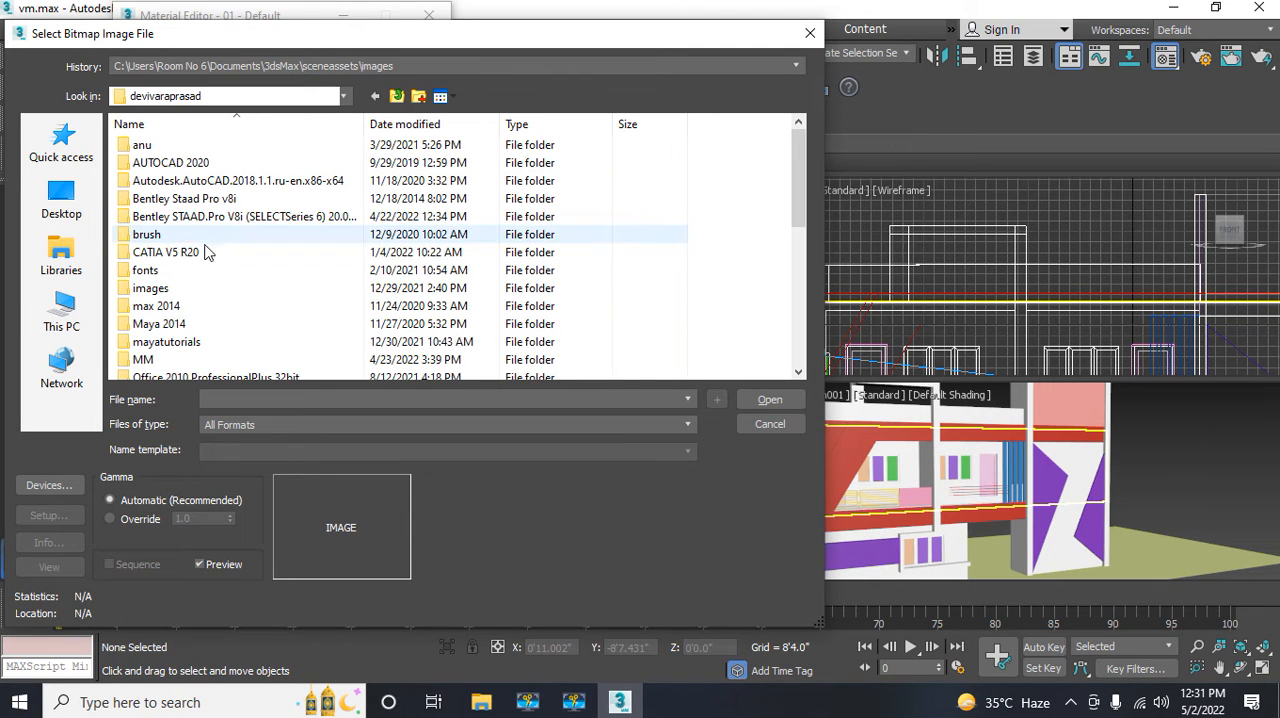
scroll(176, 285, down, 2)
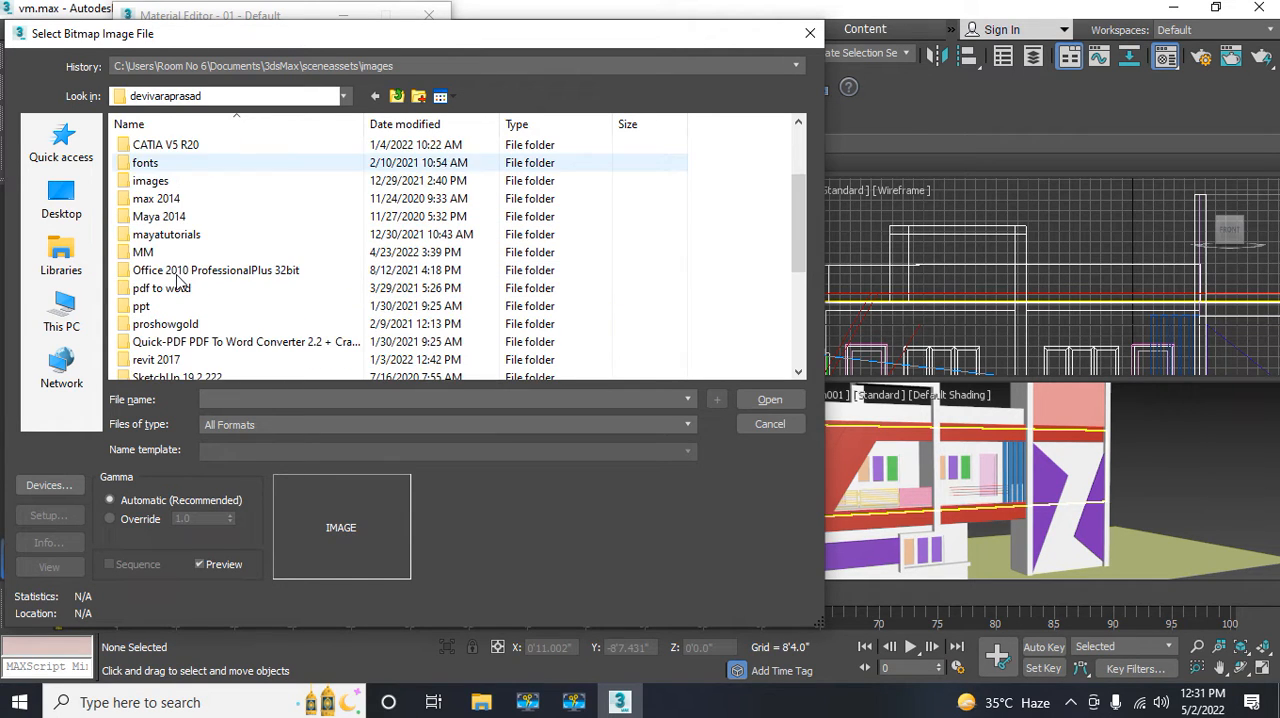
double_click(155, 254)
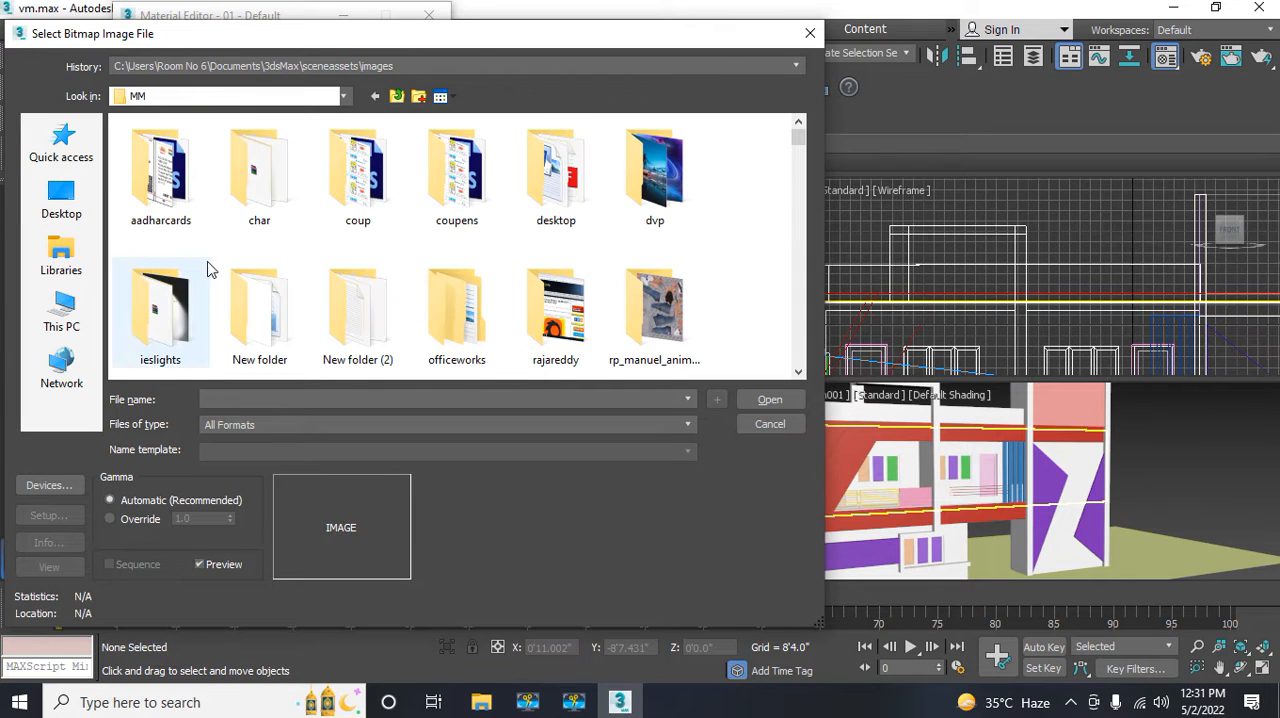
scroll(372, 285, down, 1)
scroll(372, 285, down, 1)
scroll(372, 285, up, 1)
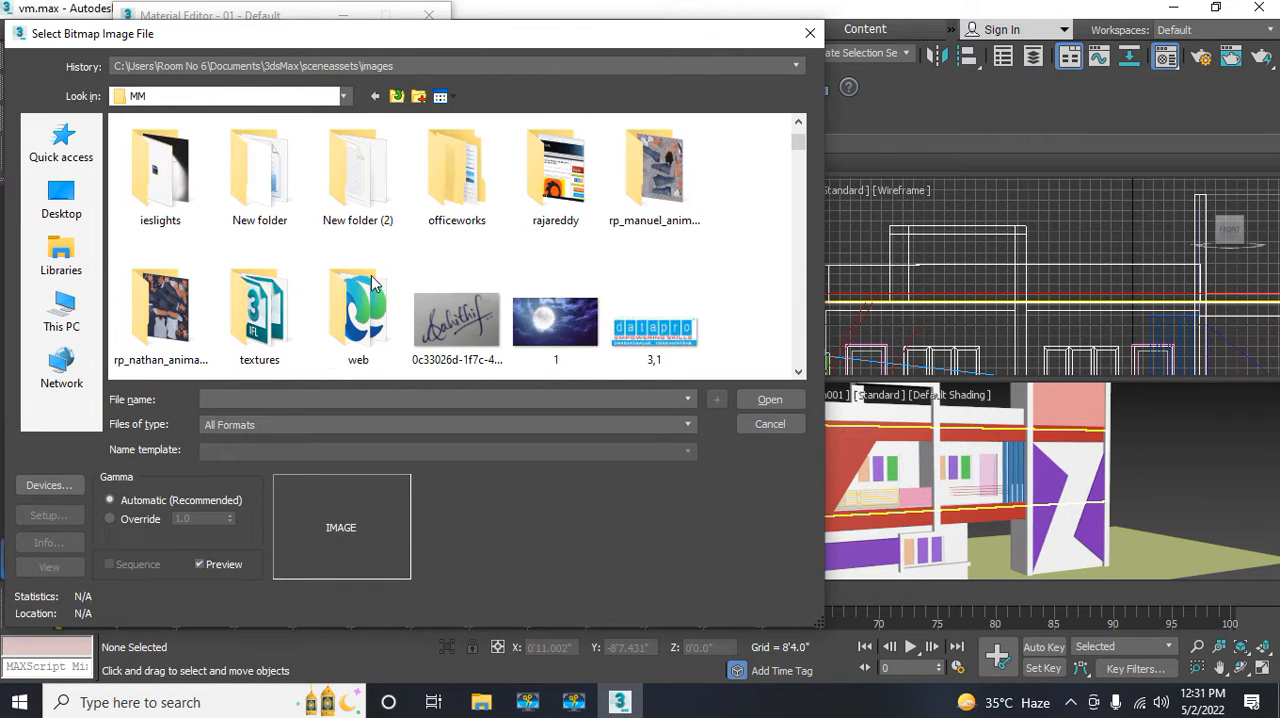
double_click(263, 358)
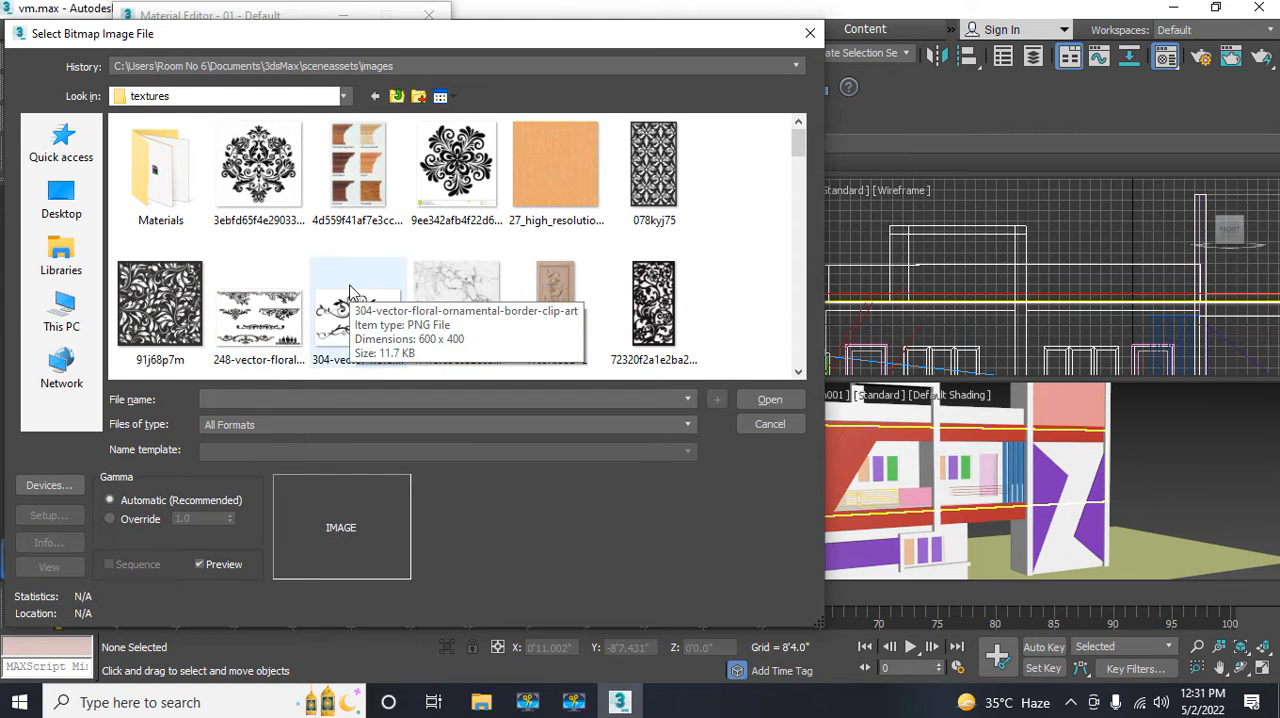
Step: Load the image herringbone_wood_floor_texture_01 as the diffuse bitmap
scroll(345, 293, down, 1)
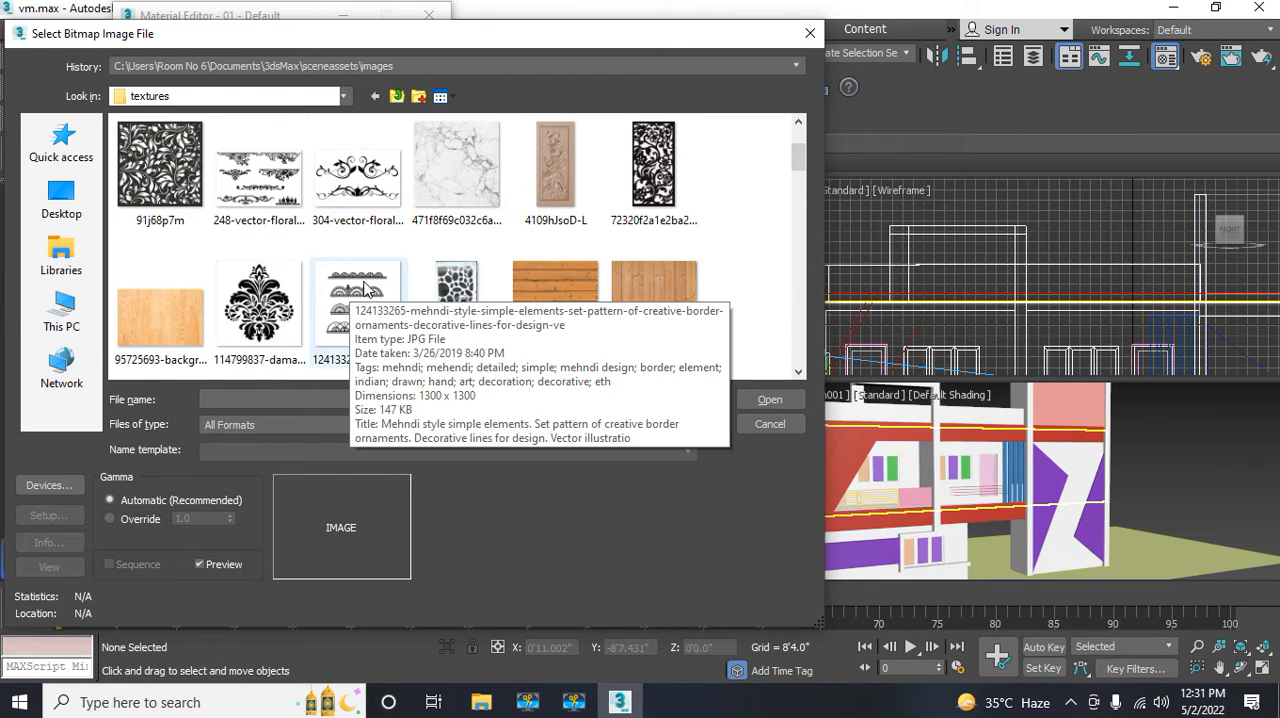
scroll(360, 290, down, 1)
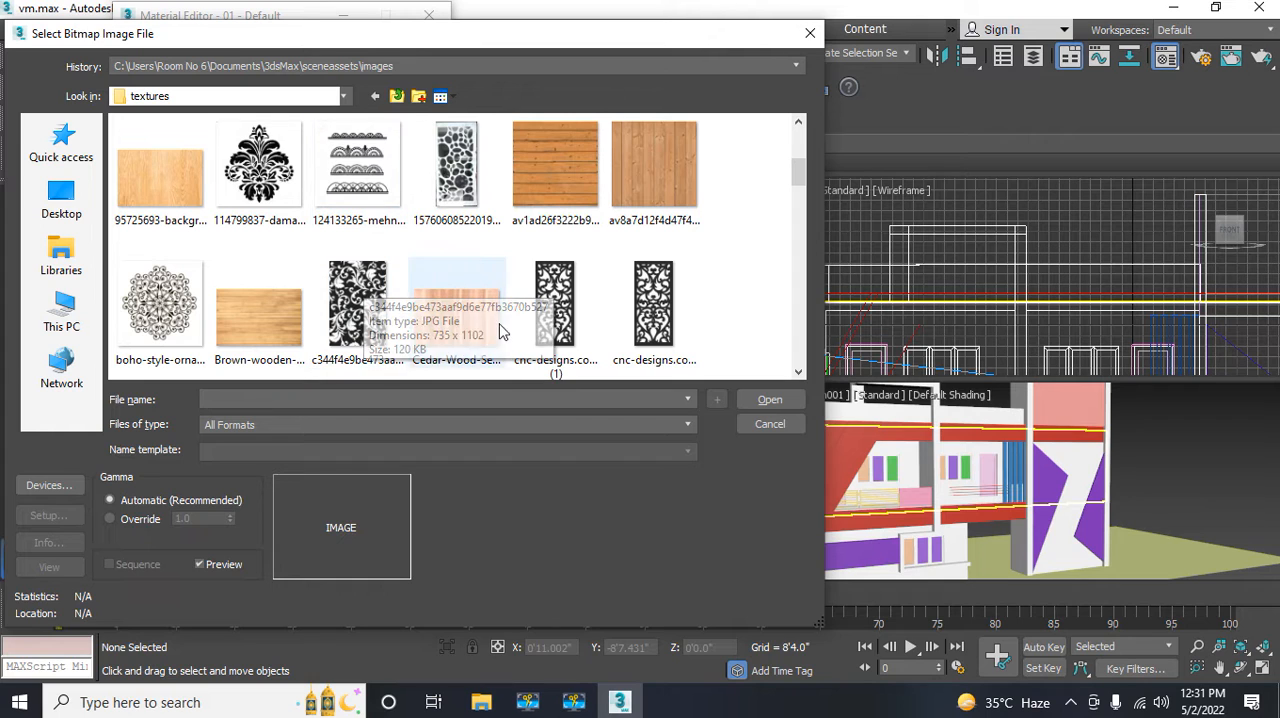
scroll(588, 323, down, 2)
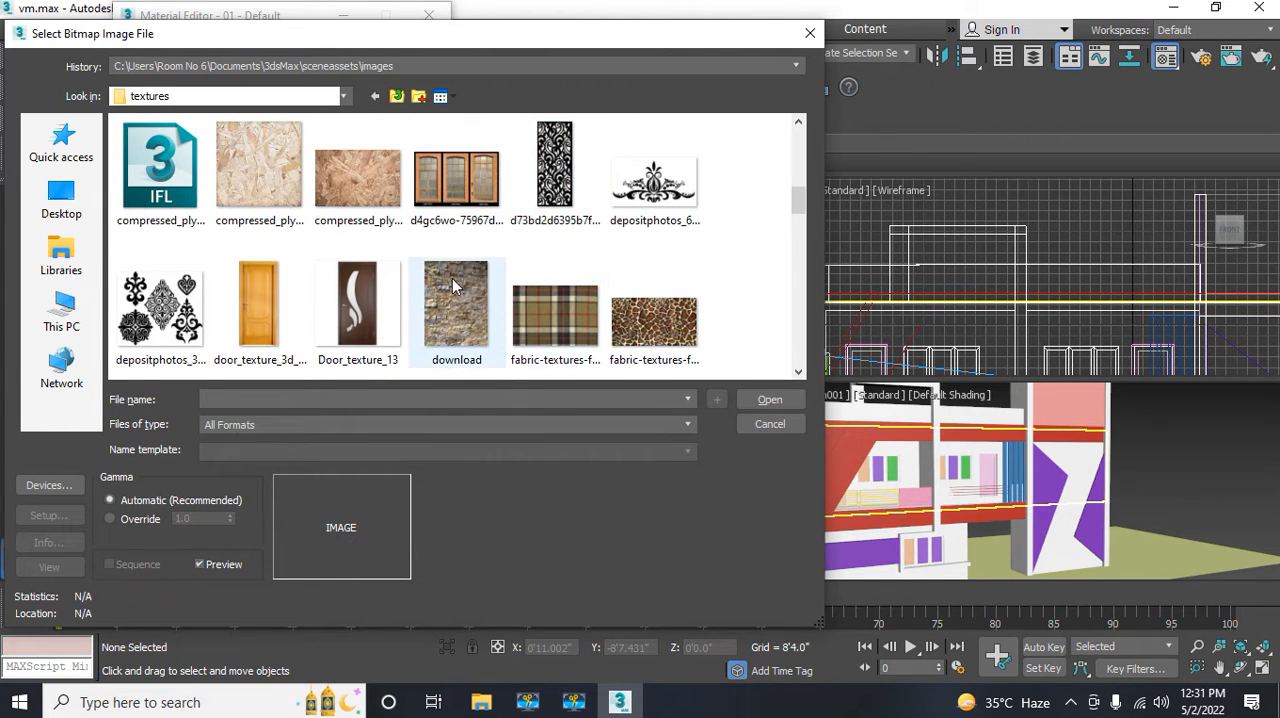
scroll(453, 285, down, 1)
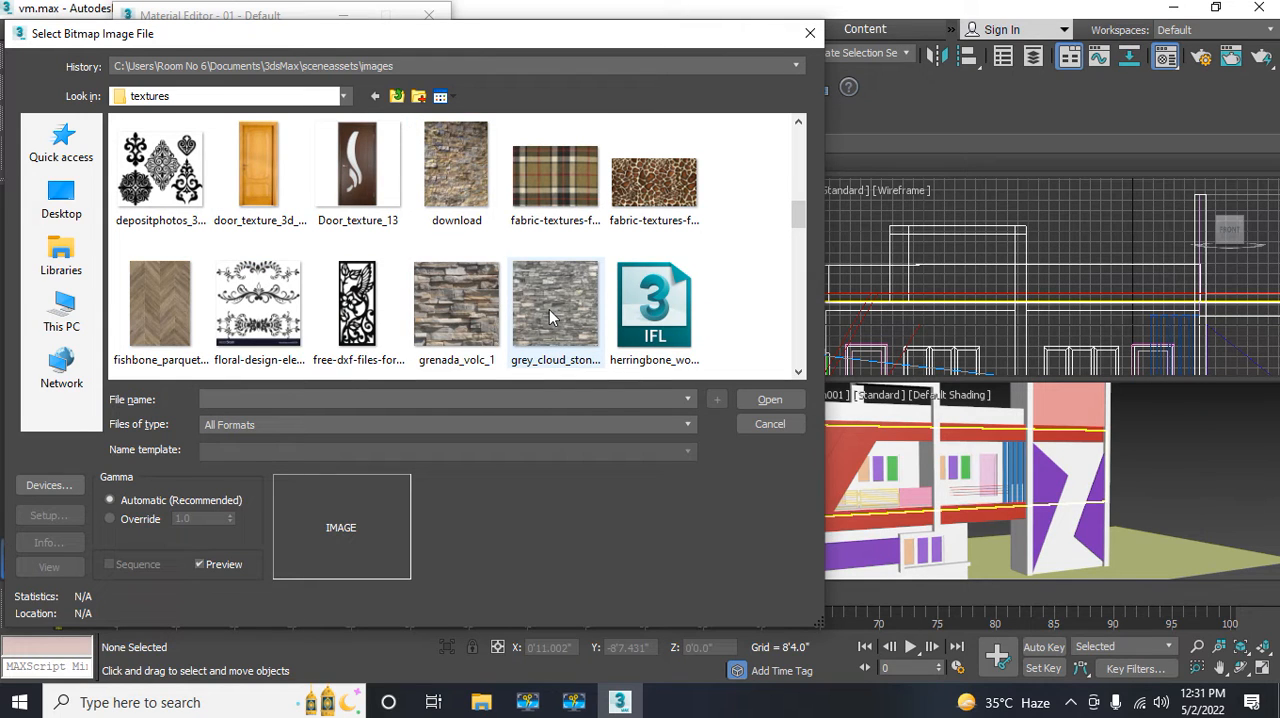
scroll(551, 317, down, 1)
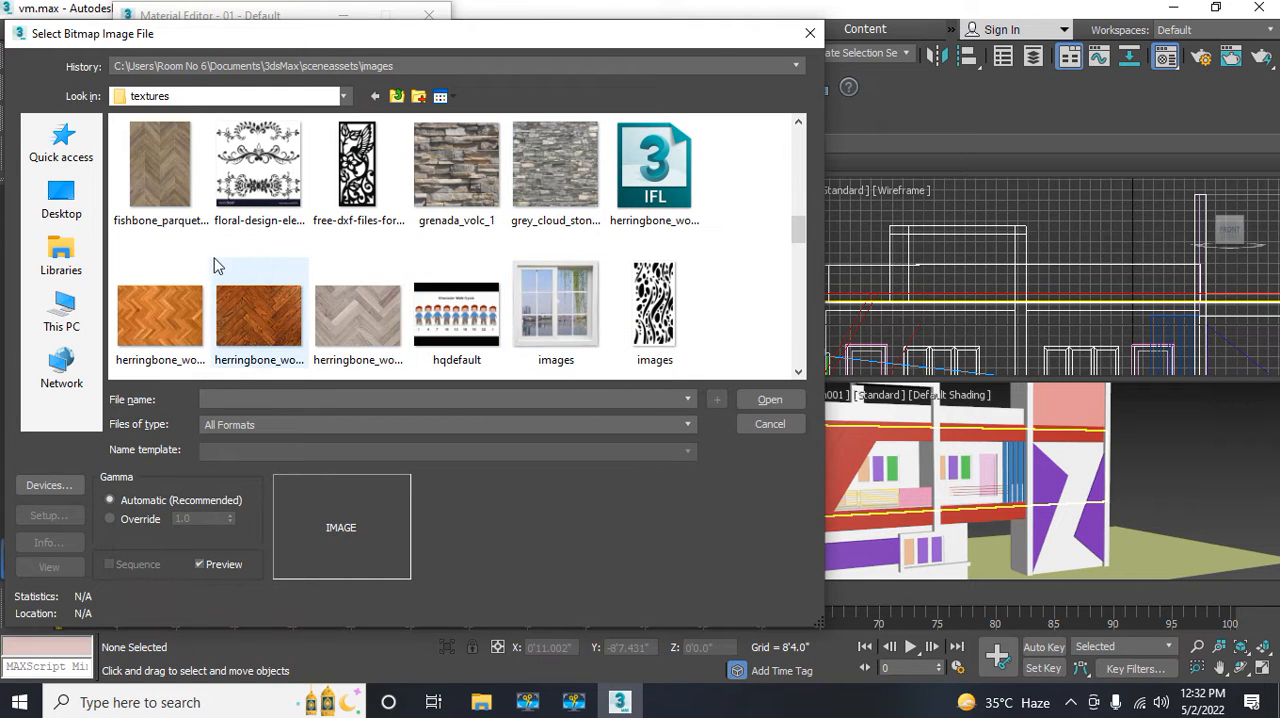
click(165, 327)
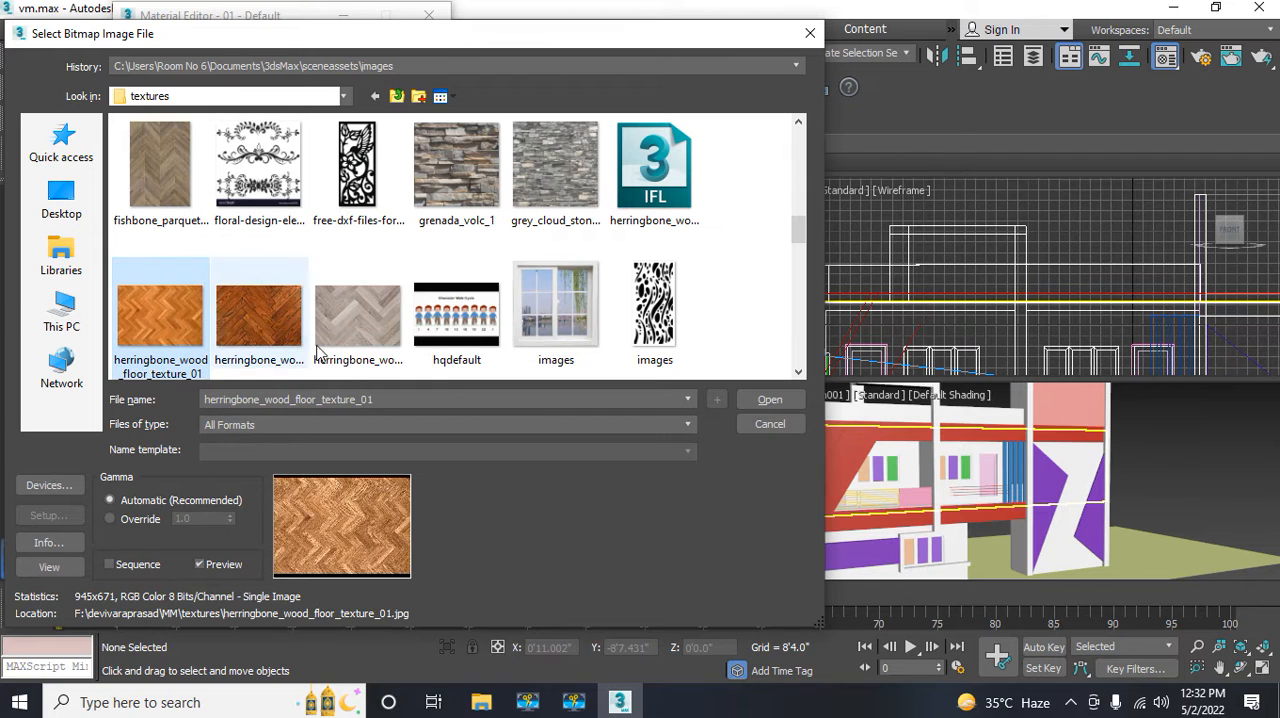
click(755, 403)
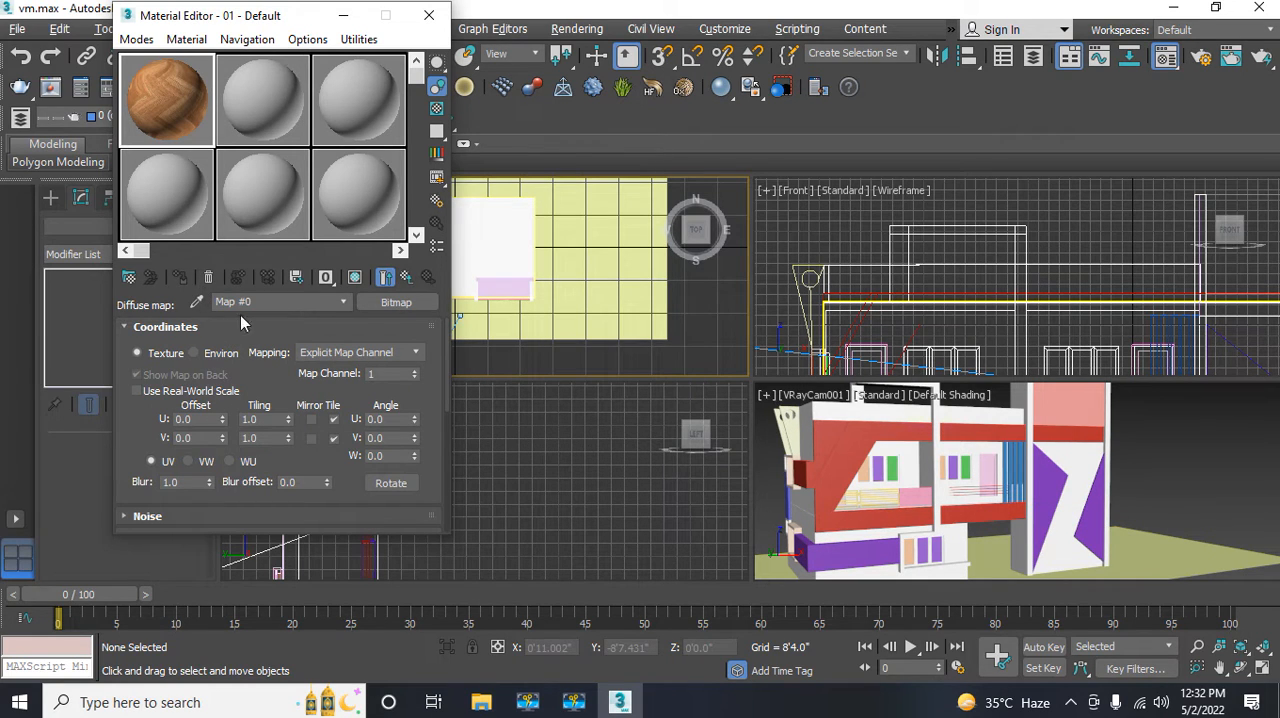
Step: Assign the herringbone wood material to the ground plane around the building and display its texture in the viewports
click(655, 330)
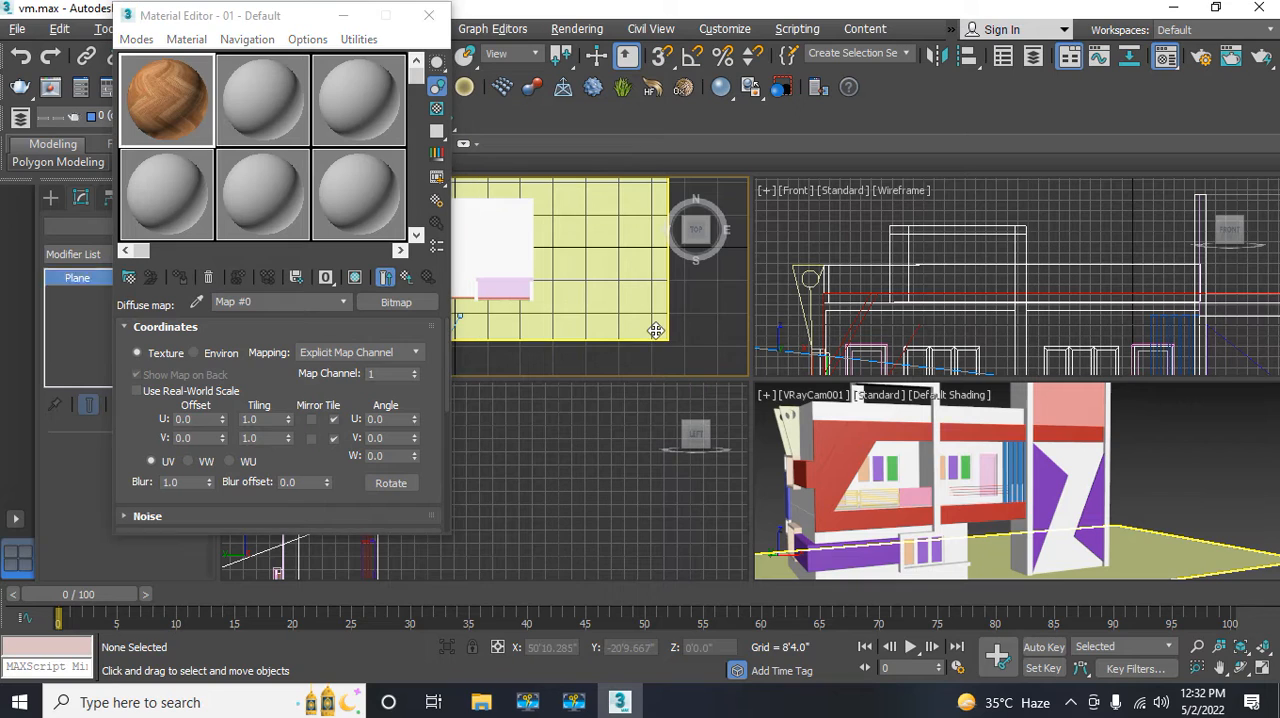
click(181, 281)
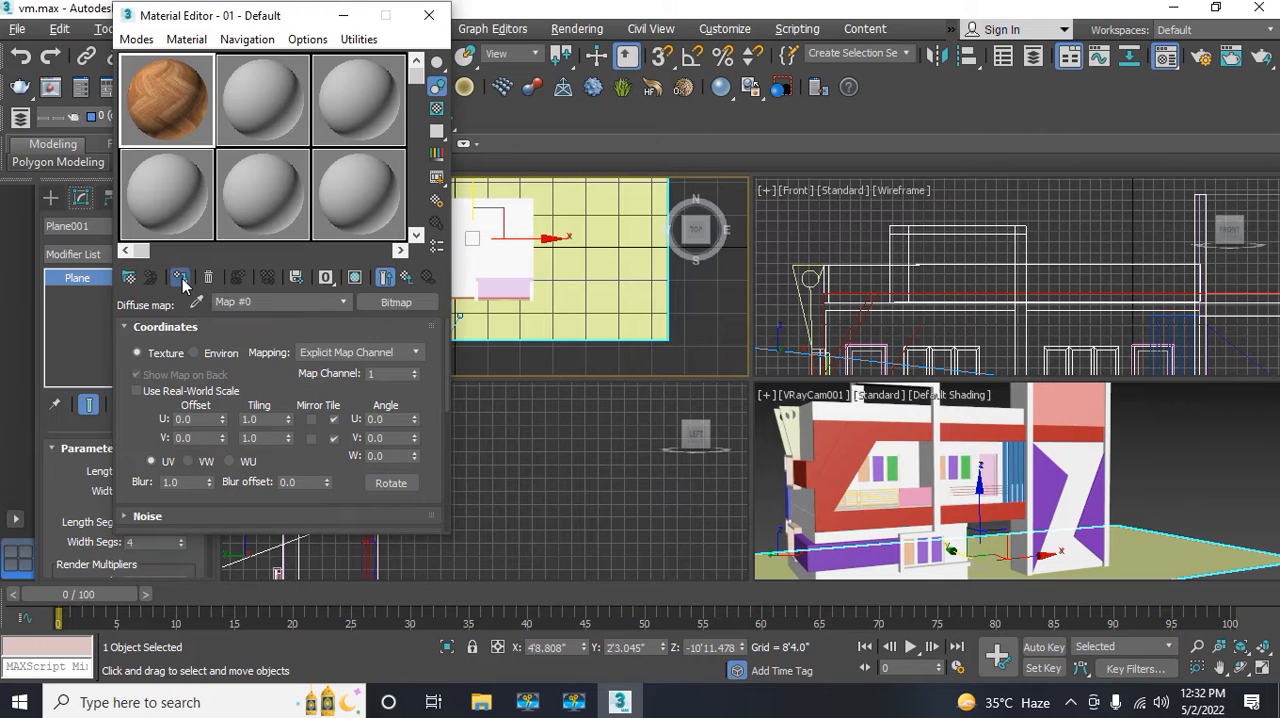
click(355, 279)
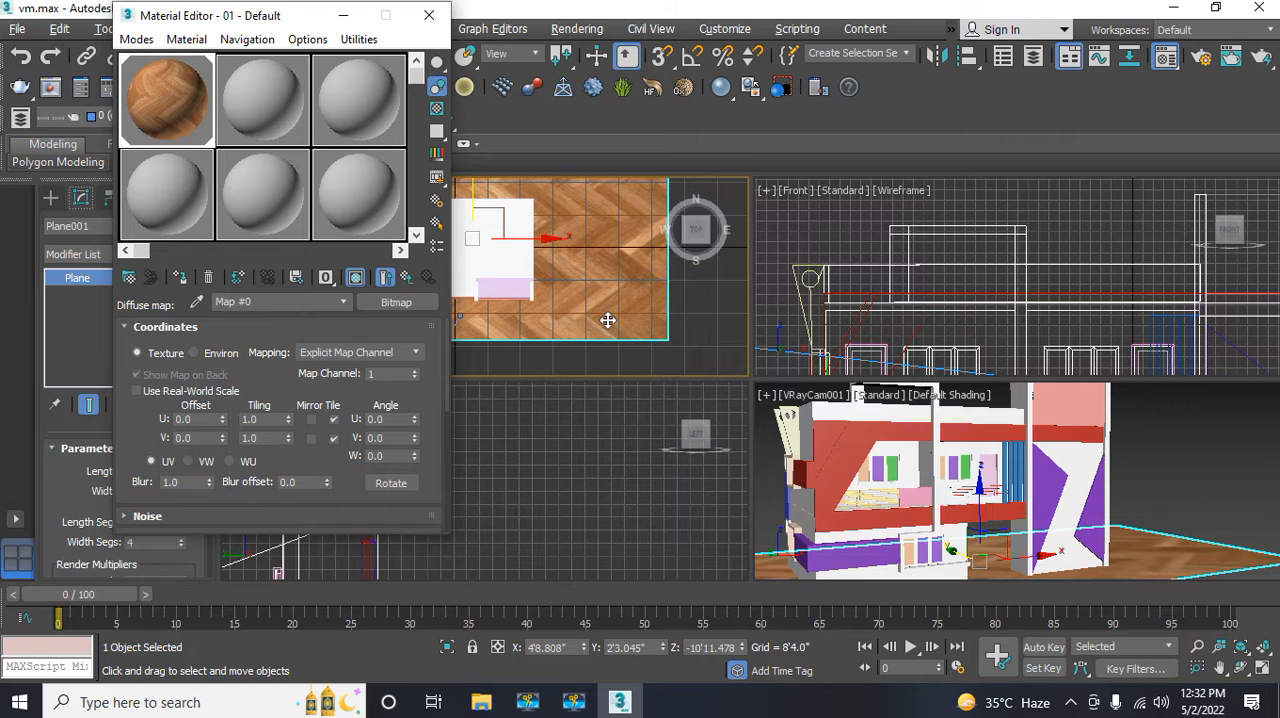
scroll(554, 295, up, 5)
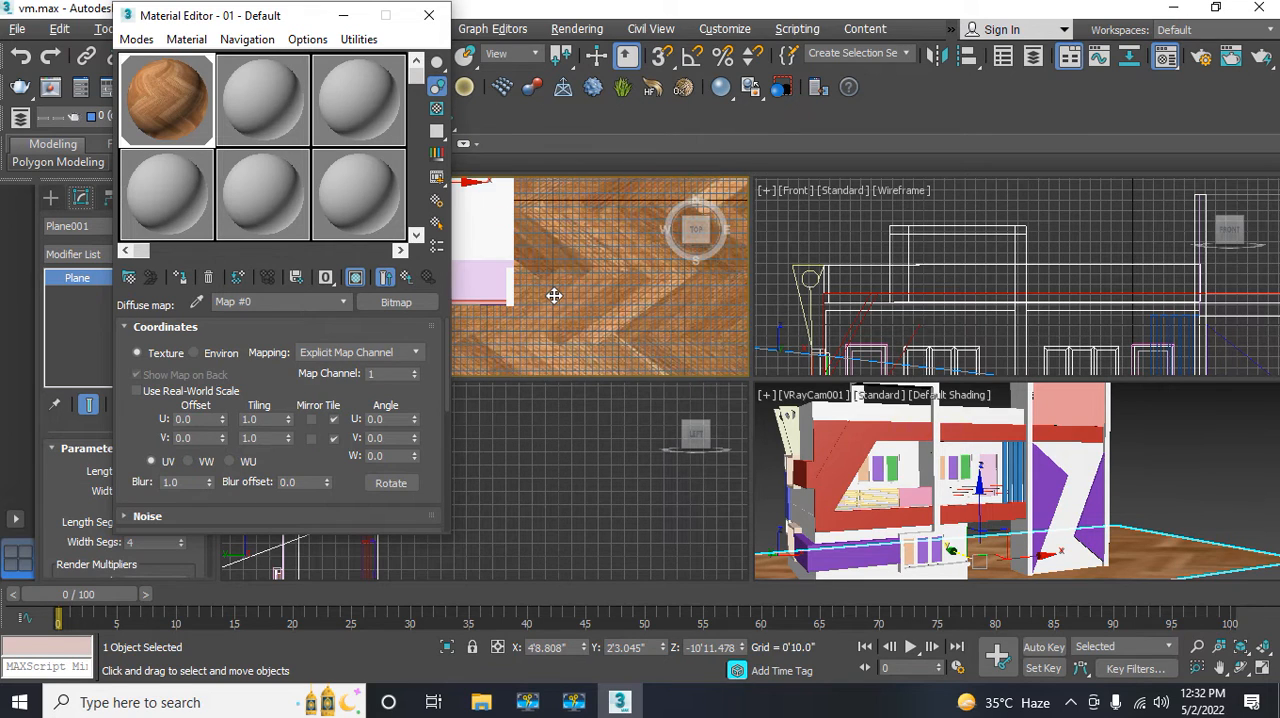
scroll(554, 295, down, 5)
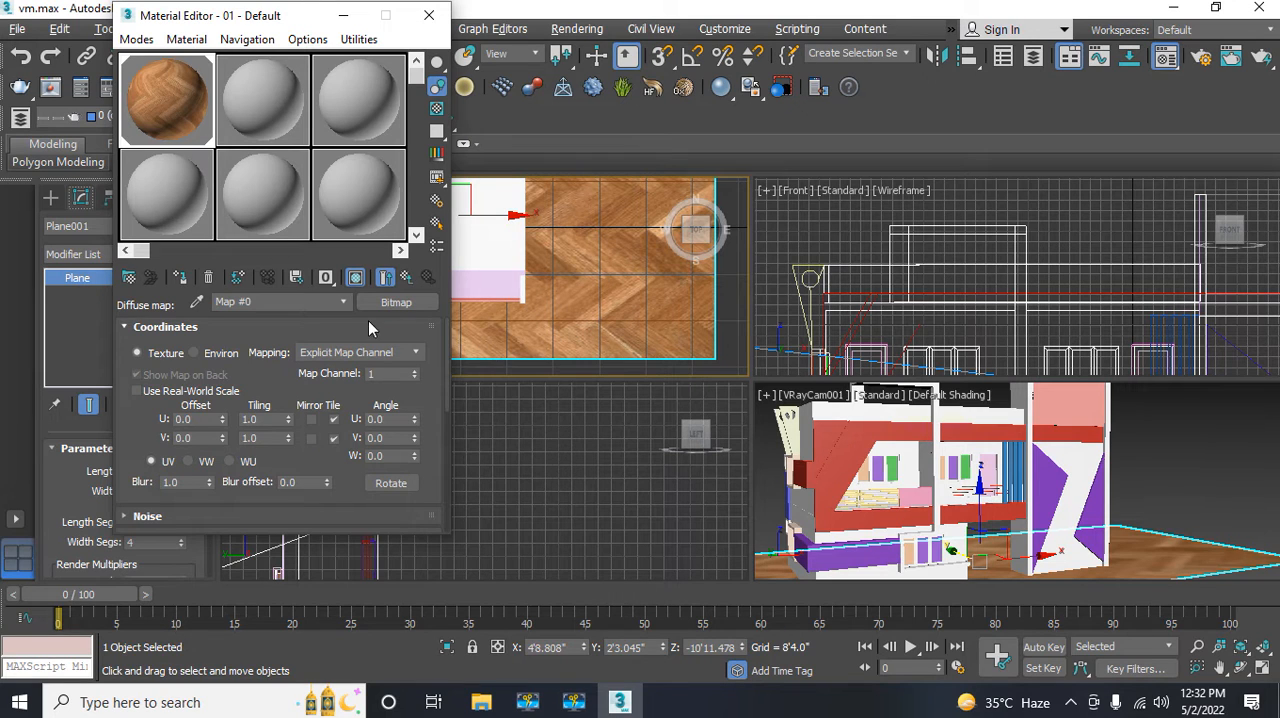
Step: Set the diffuse bitmap's tiling to 3.0 in both U and V
double_click(274, 421)
text(3)
key(Return)
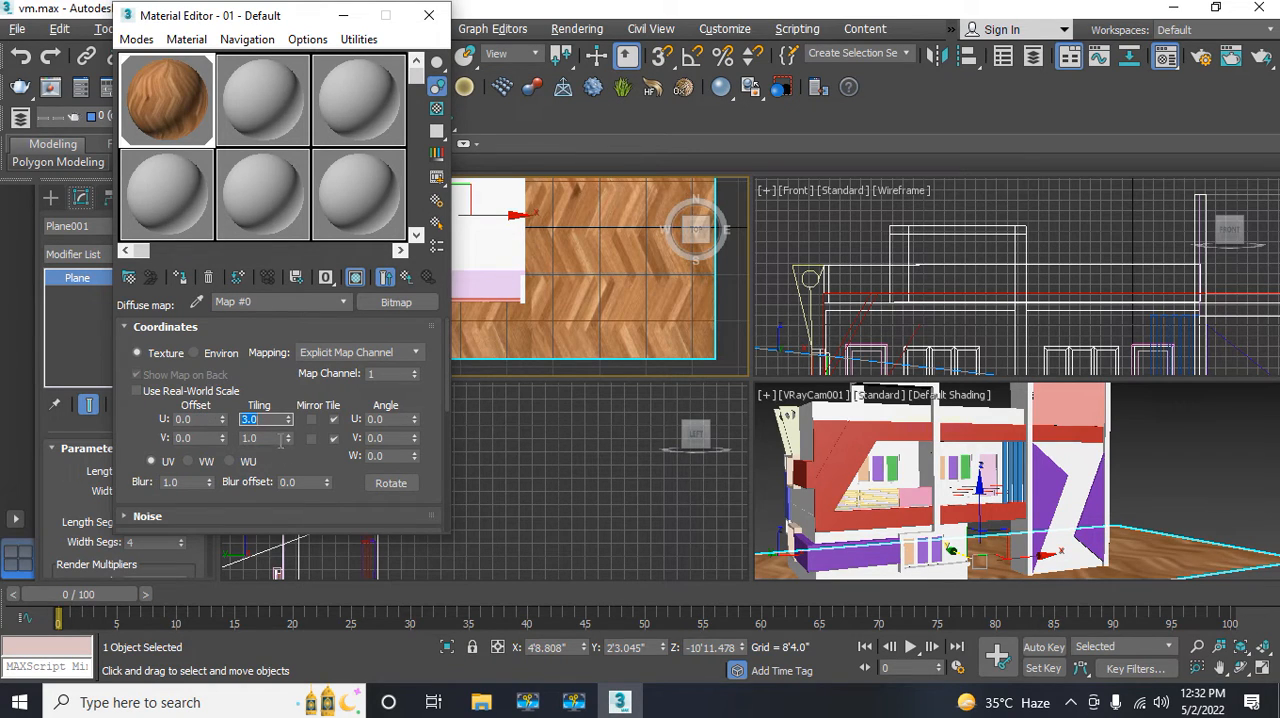
double_click(266, 437)
key(Return)
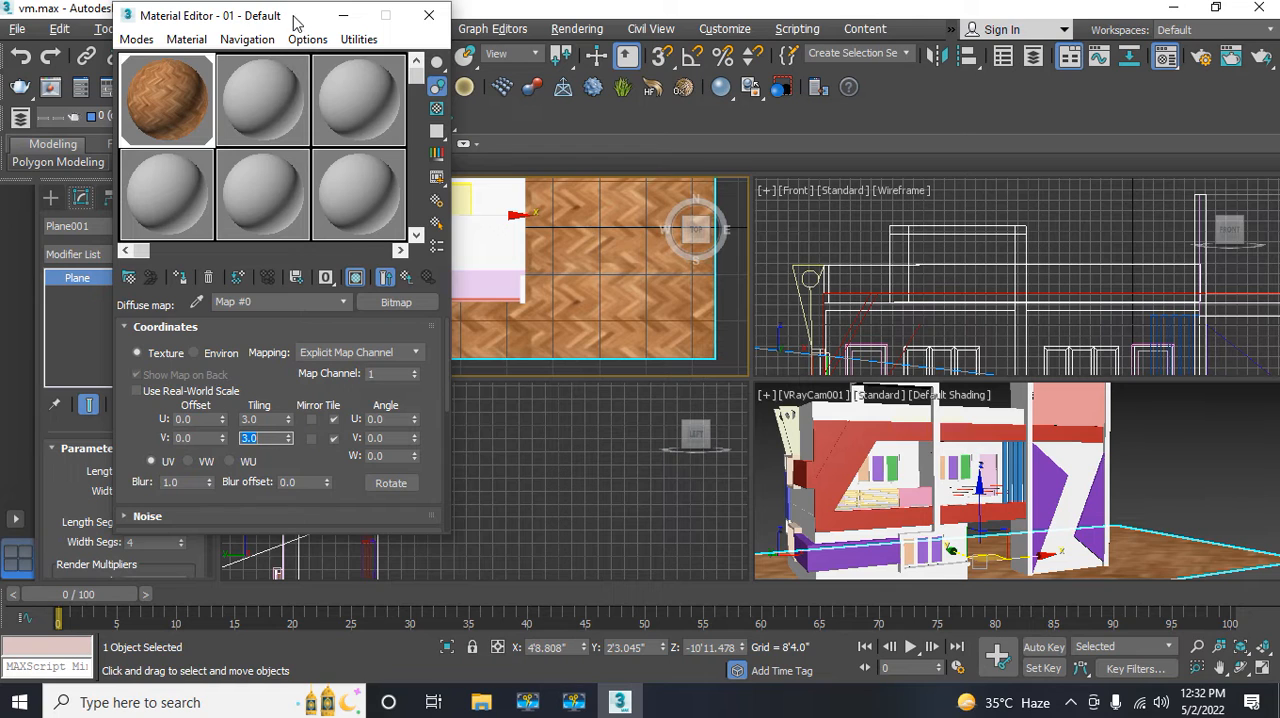
Step: Check the tiled wood pattern on the ground plane in the Top view, then return to the parent VRayMtl parameters
drag(295, 22, 209, 25)
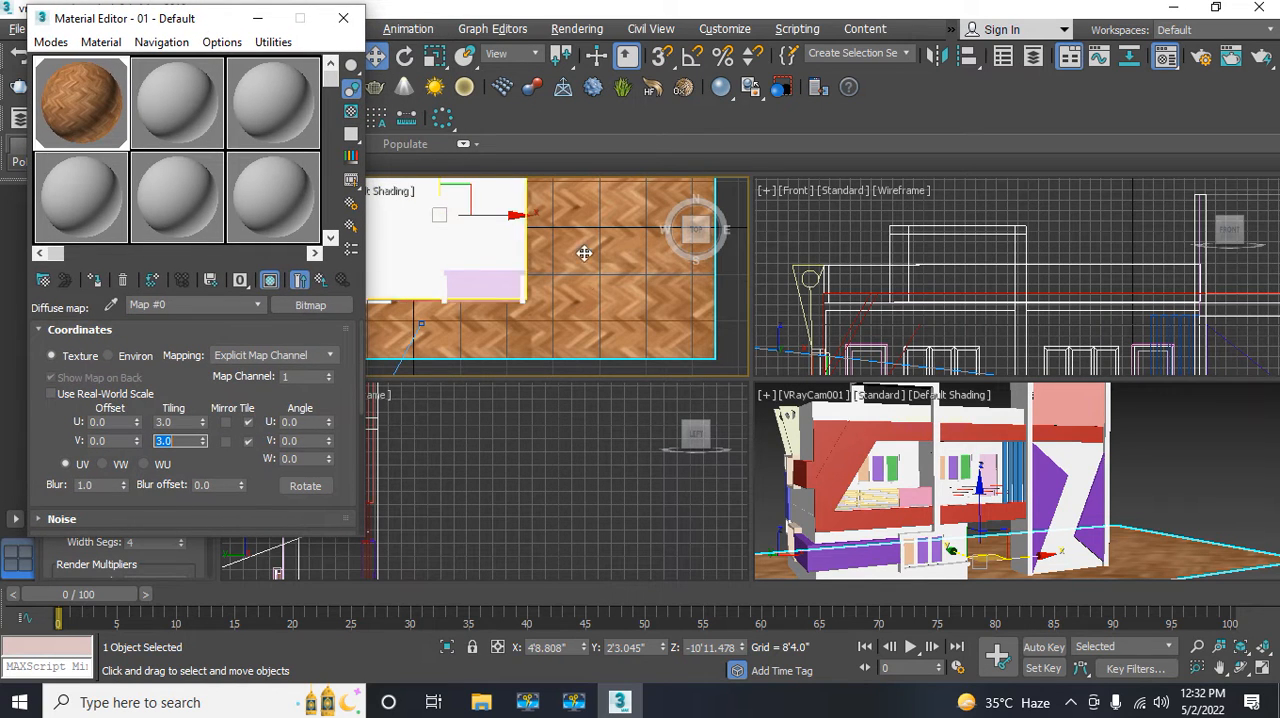
middle_drag(500, 306, 468, 266)
scroll(589, 312, up, 5)
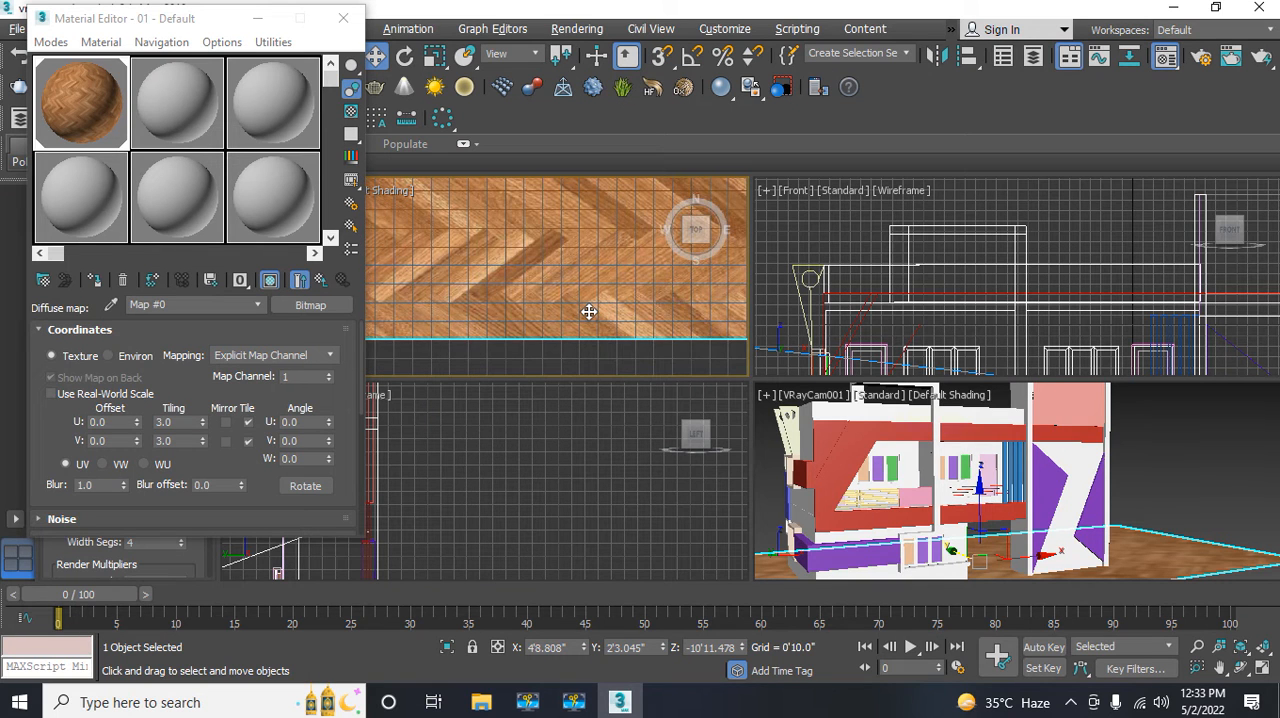
scroll(589, 312, down, 3)
mouse_move(583, 309)
middle_down()
mouse_move(561, 328)
mouse_move(580, 306)
middle_up()
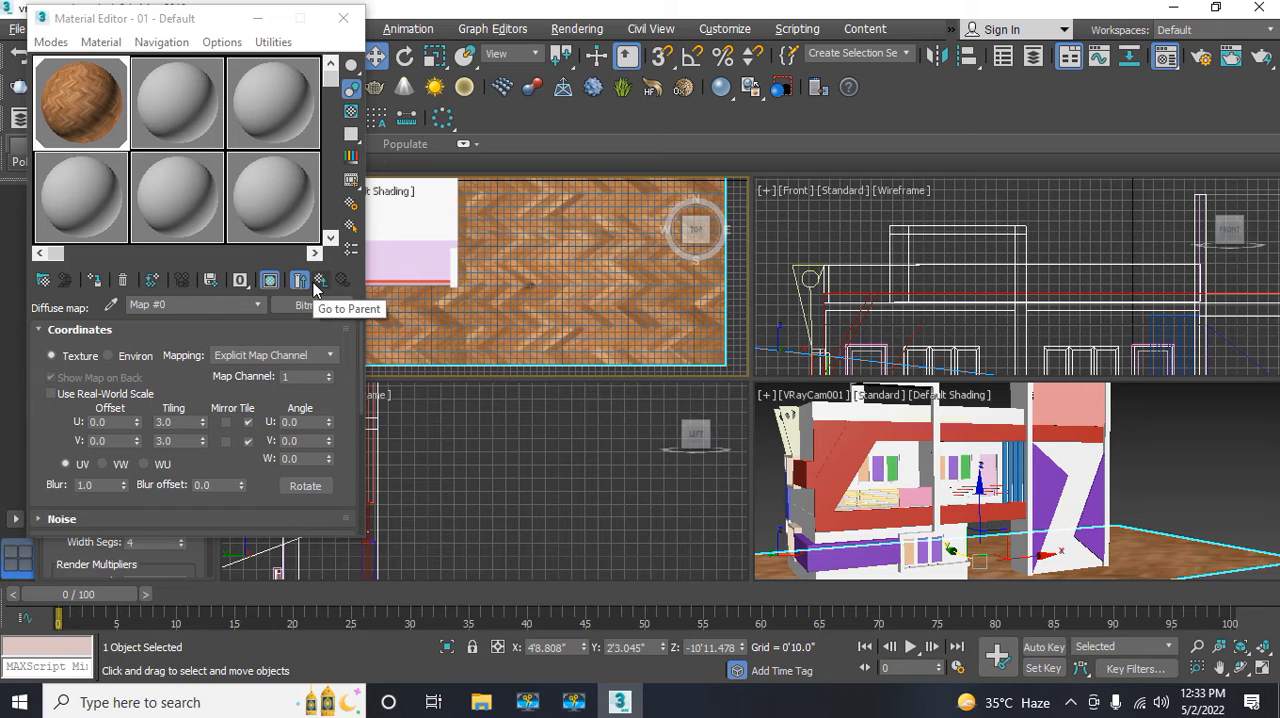
click(313, 286)
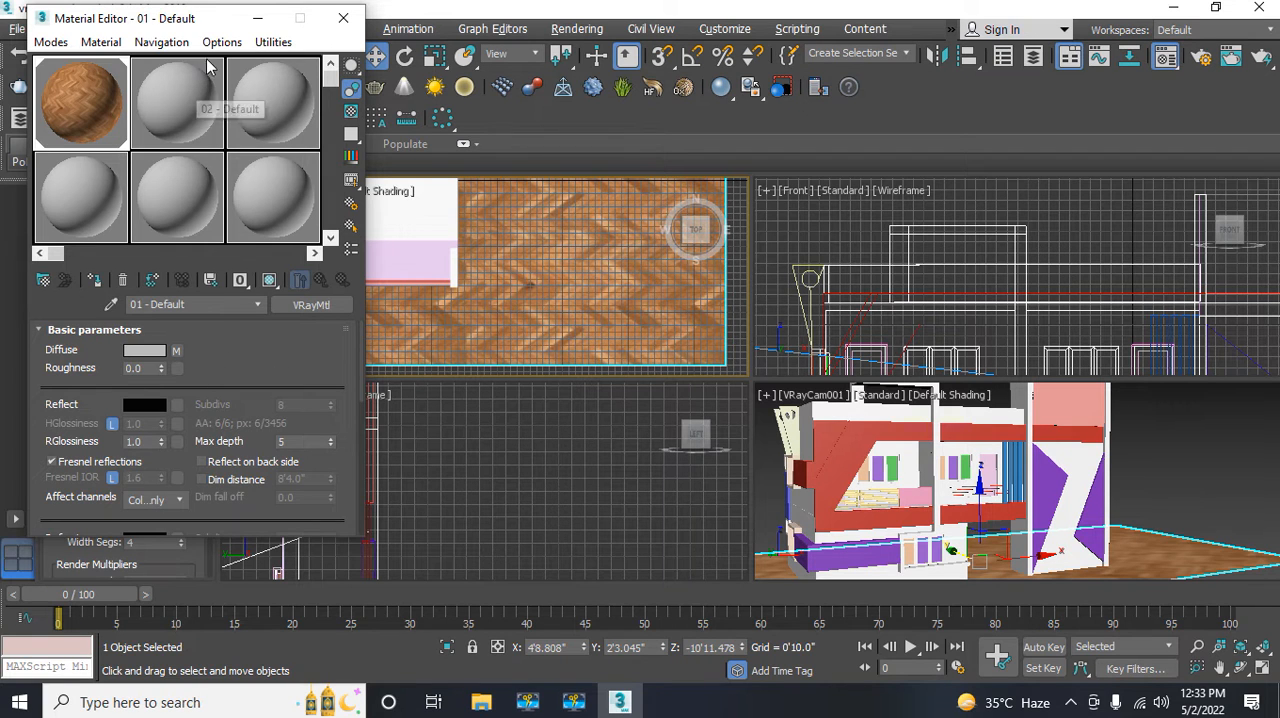
drag(197, 20, 435, 32)
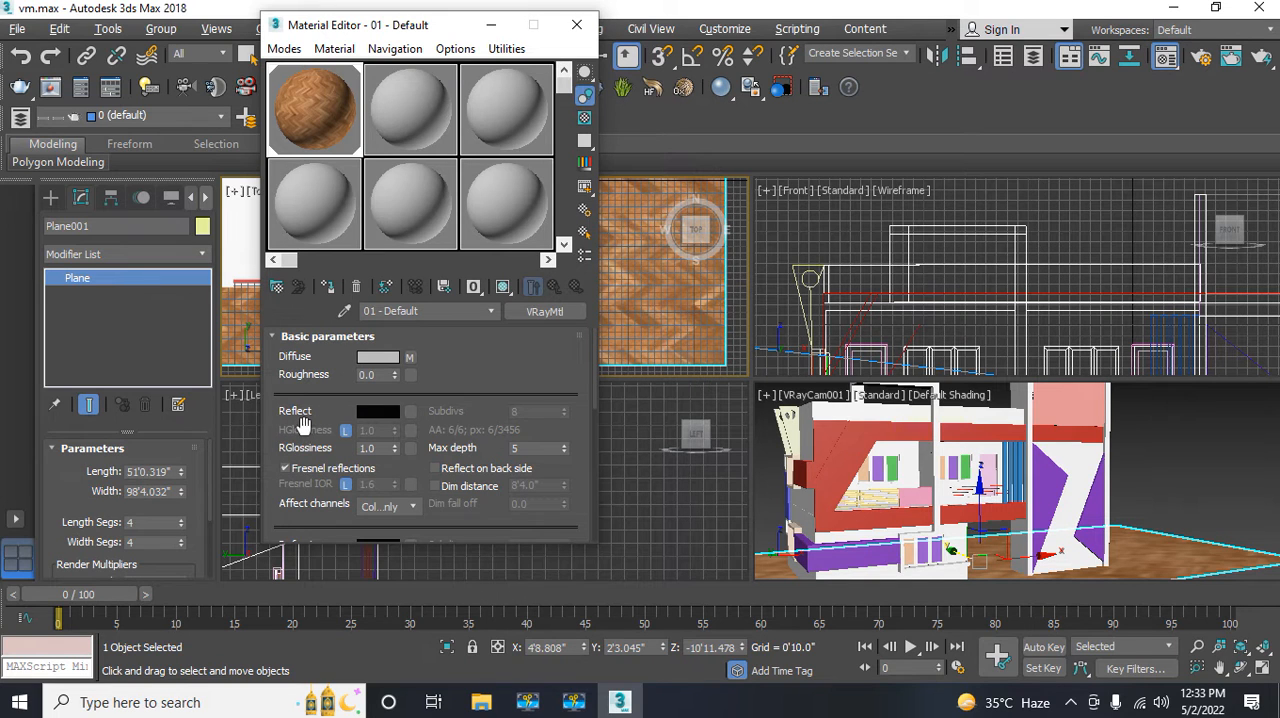
Step: Set the wood material's reflection colour to a dark grey with RGB value 20
click(378, 412)
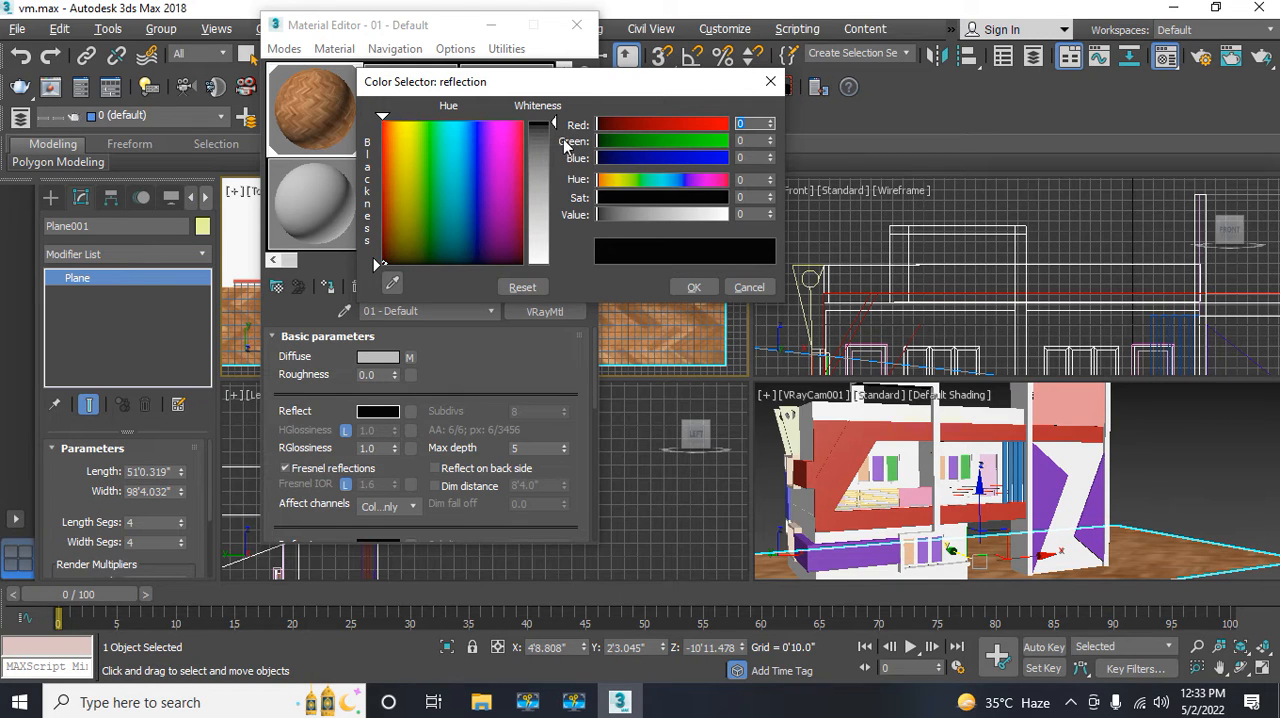
drag(557, 122, 555, 133)
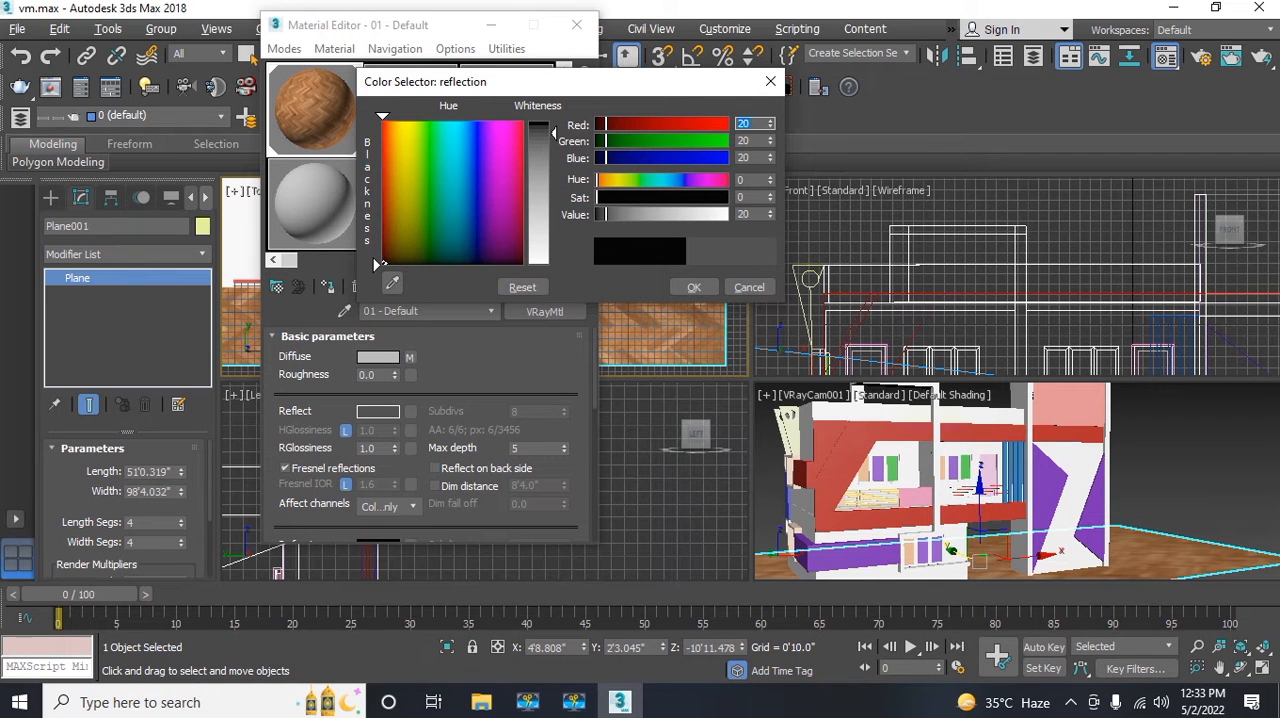
click(692, 287)
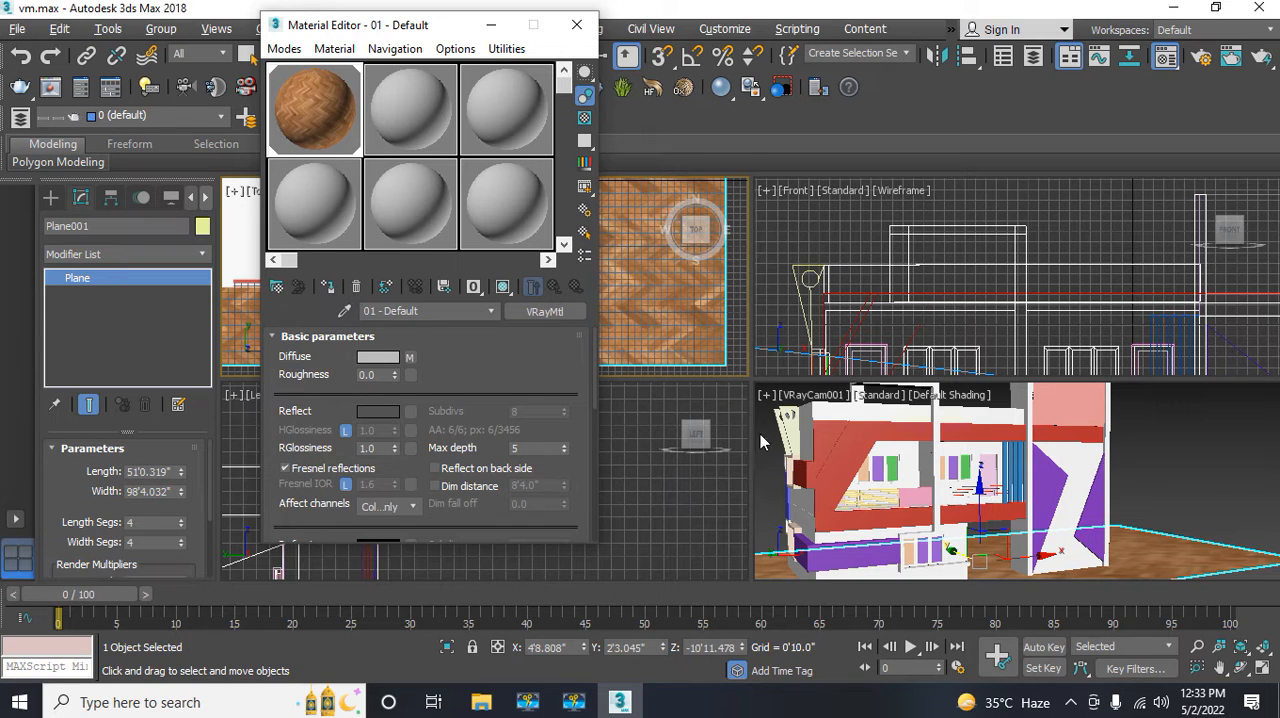
Step: Copy the diffuse herringbone bitmap into the material's Bump map slot, set the bump amount to 50, and close the Material Editor
right_click(410, 356)
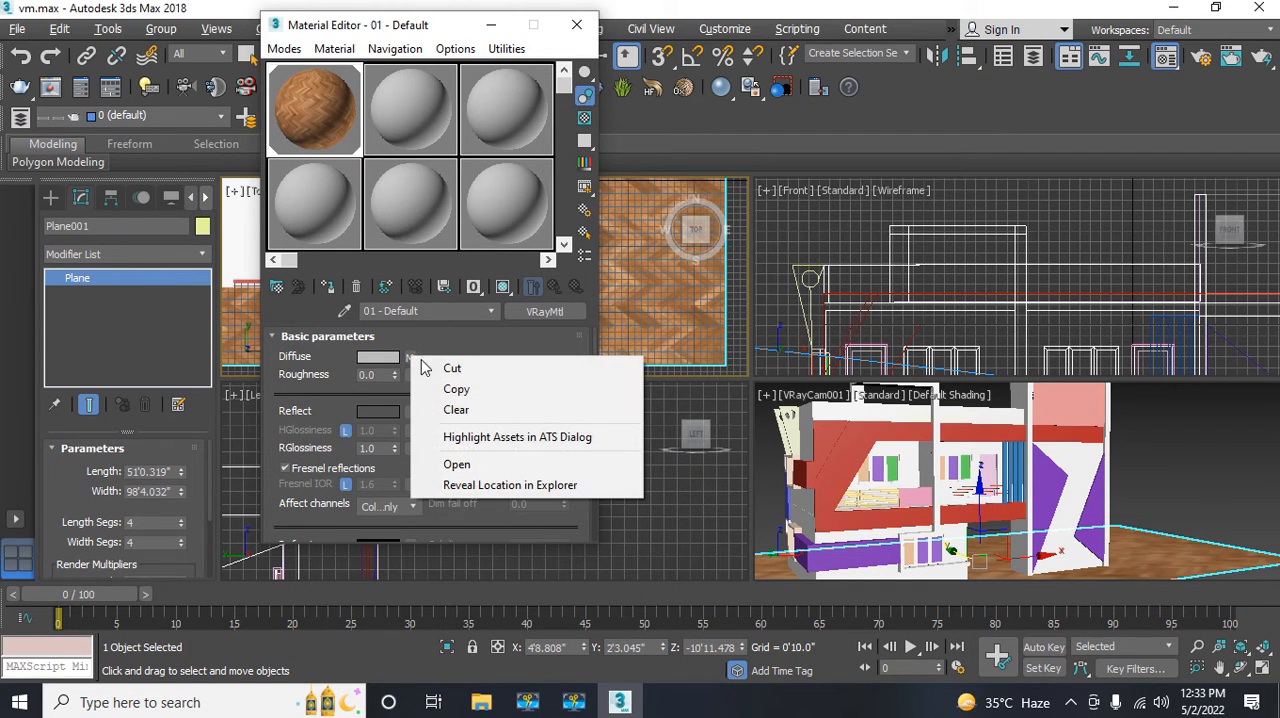
click(461, 392)
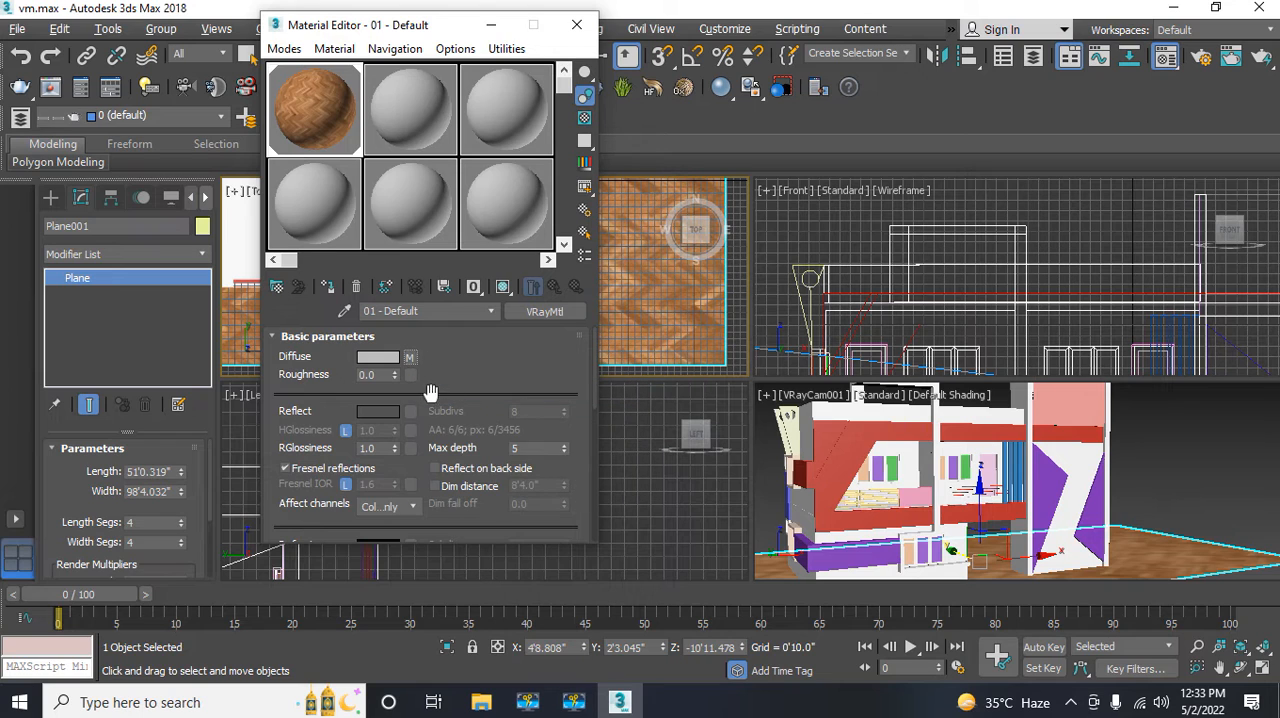
drag(295, 505, 360, 95)
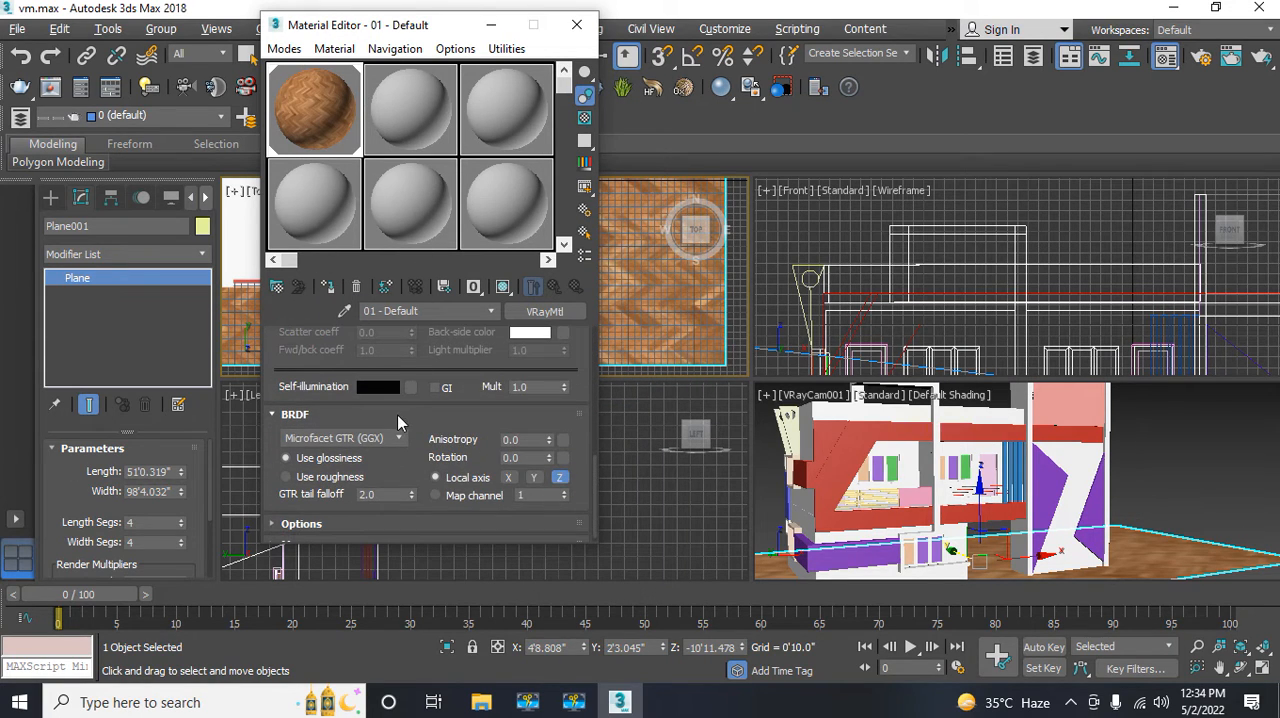
drag(392, 365, 393, 233)
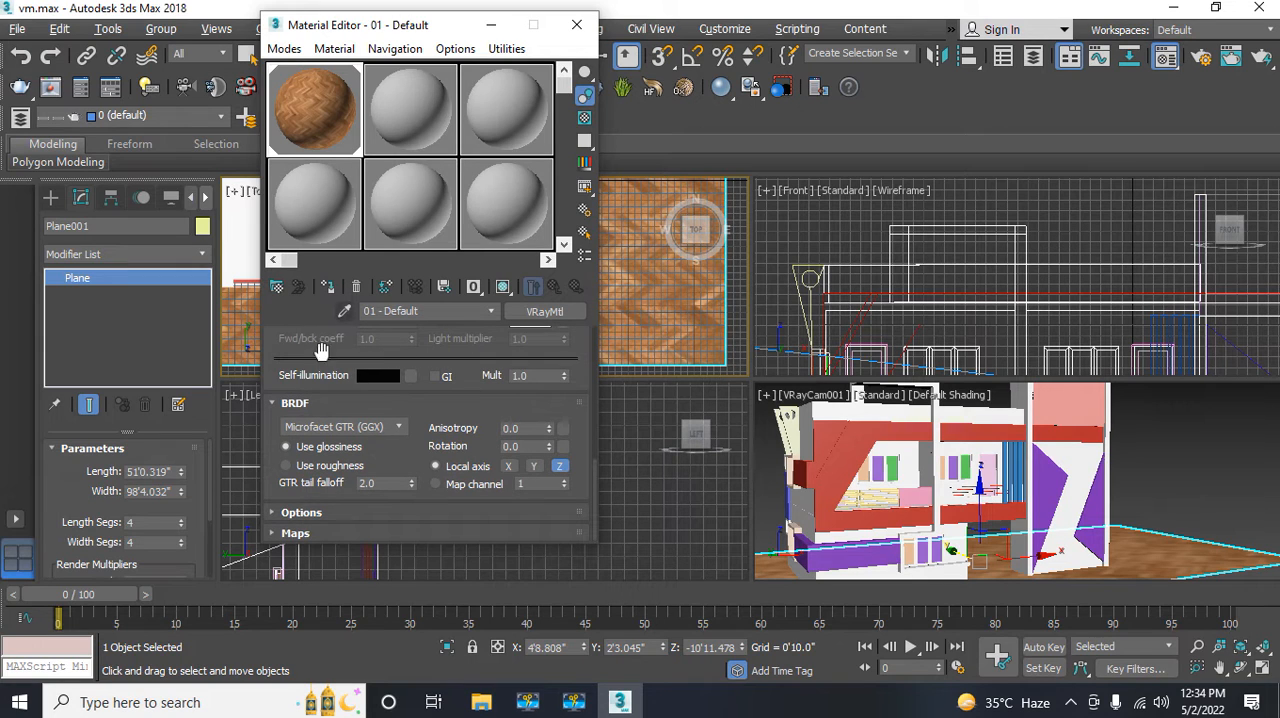
click(310, 533)
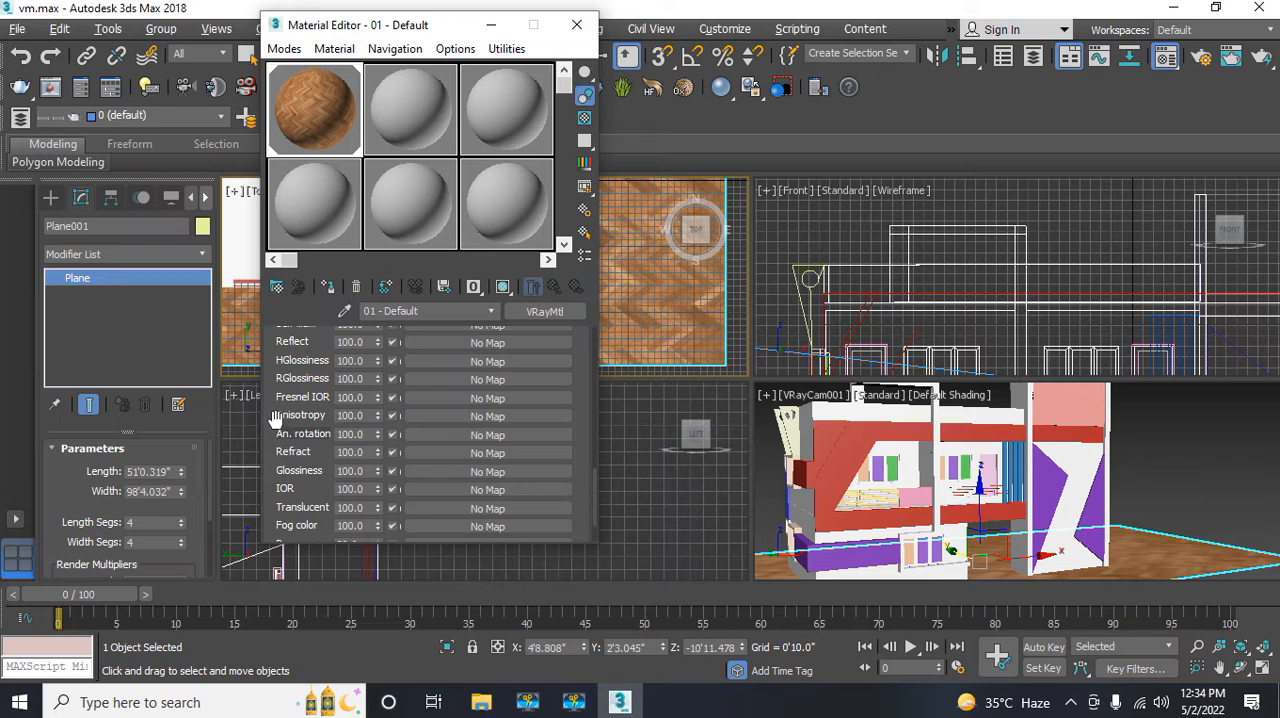
drag(275, 418, 280, 314)
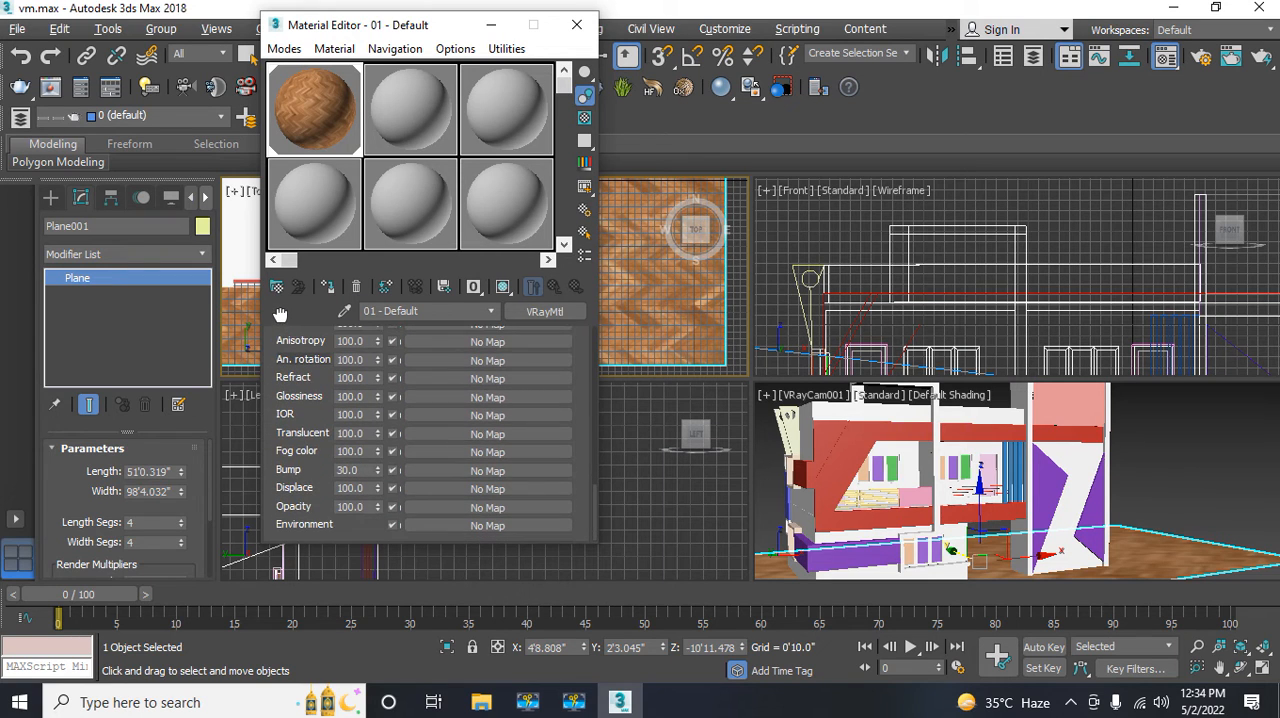
right_click(455, 477)
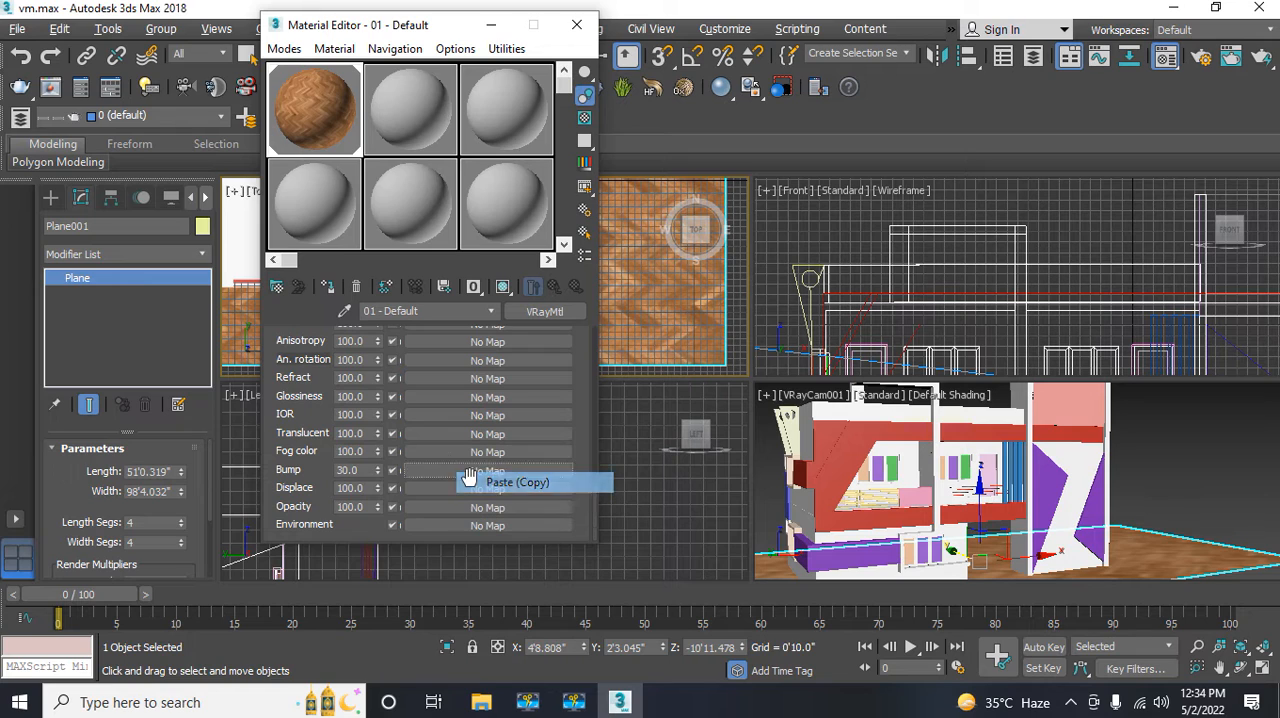
click(470, 482)
double_click(363, 469)
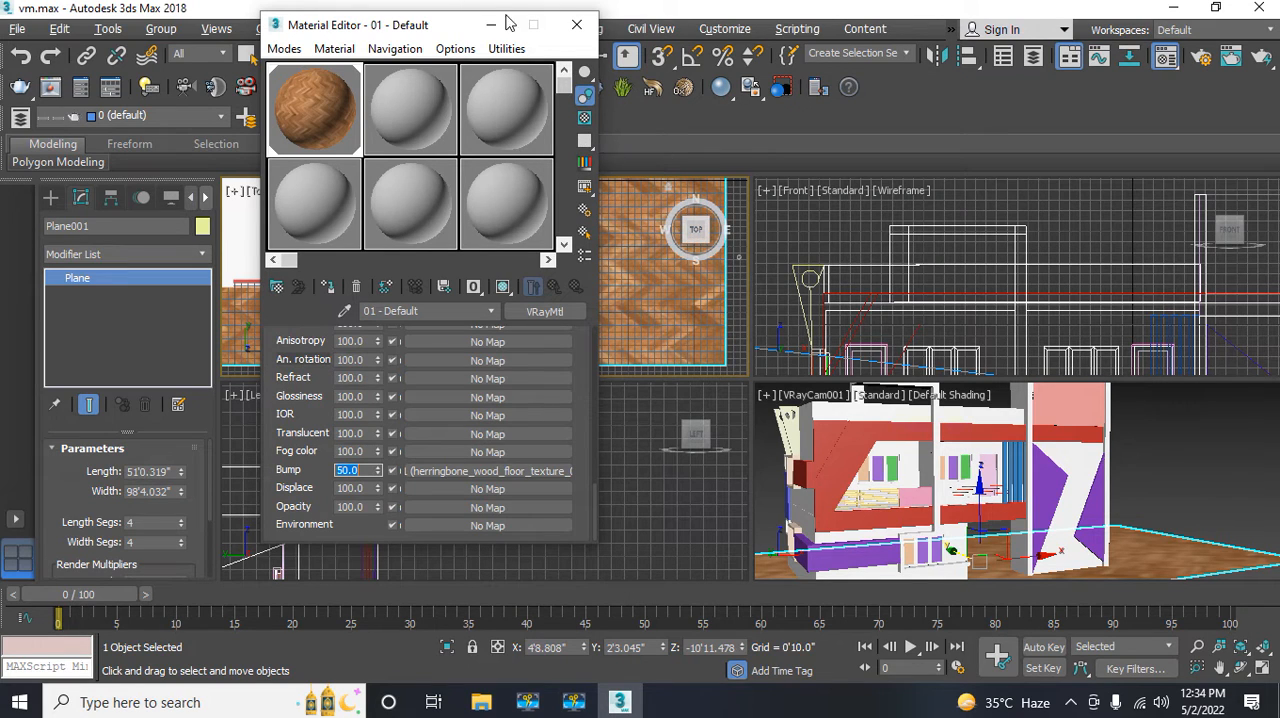
click(576, 25)
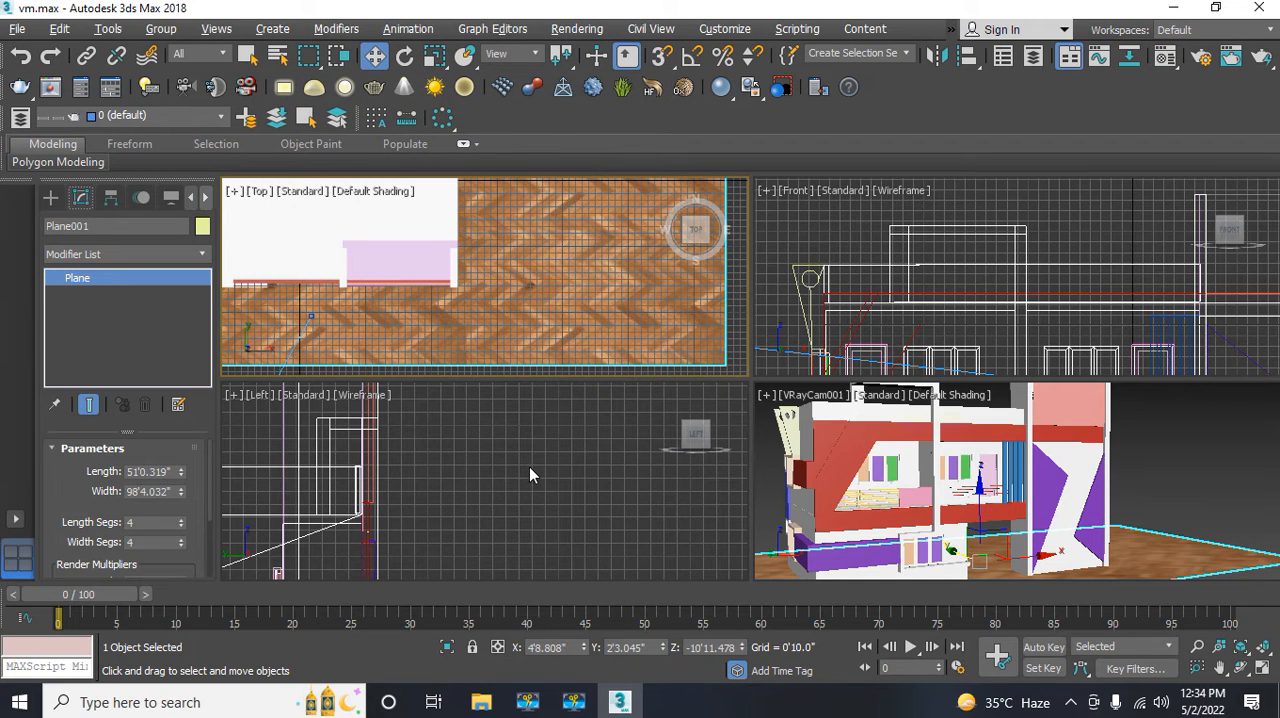
Step: Save the scene under its existing file name
middle_drag(445, 327, 452, 325)
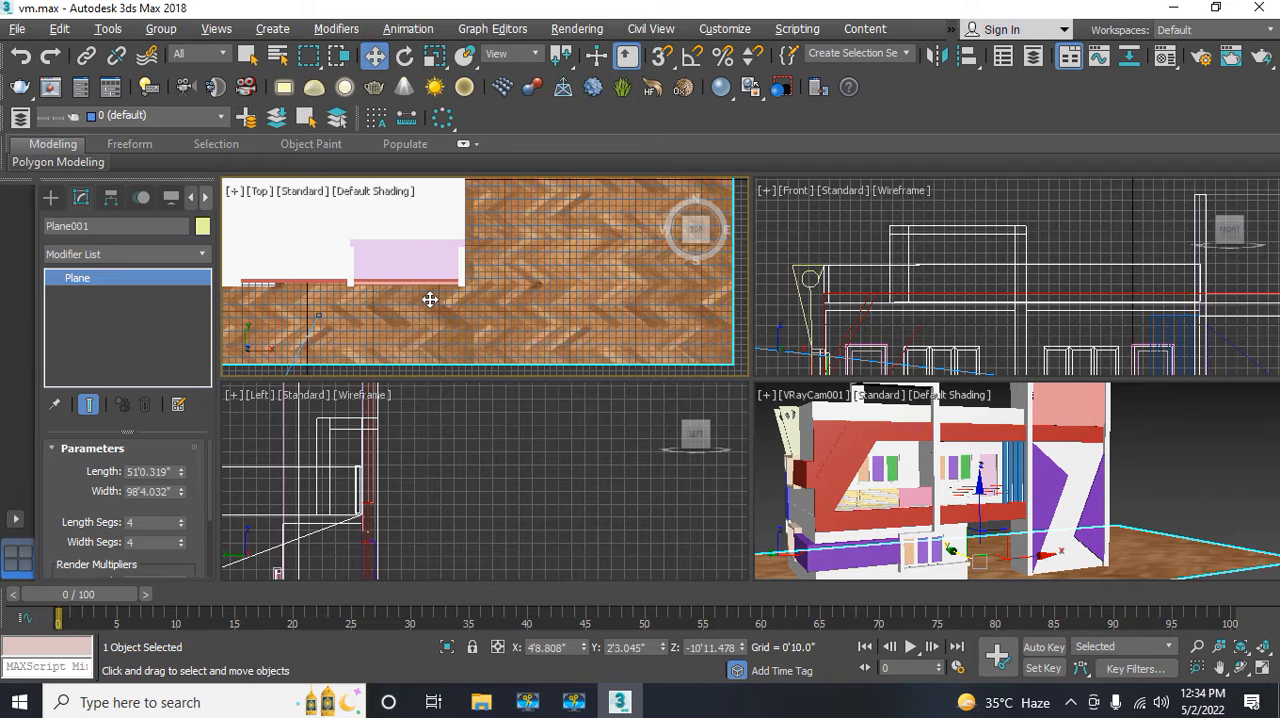
click(24, 31)
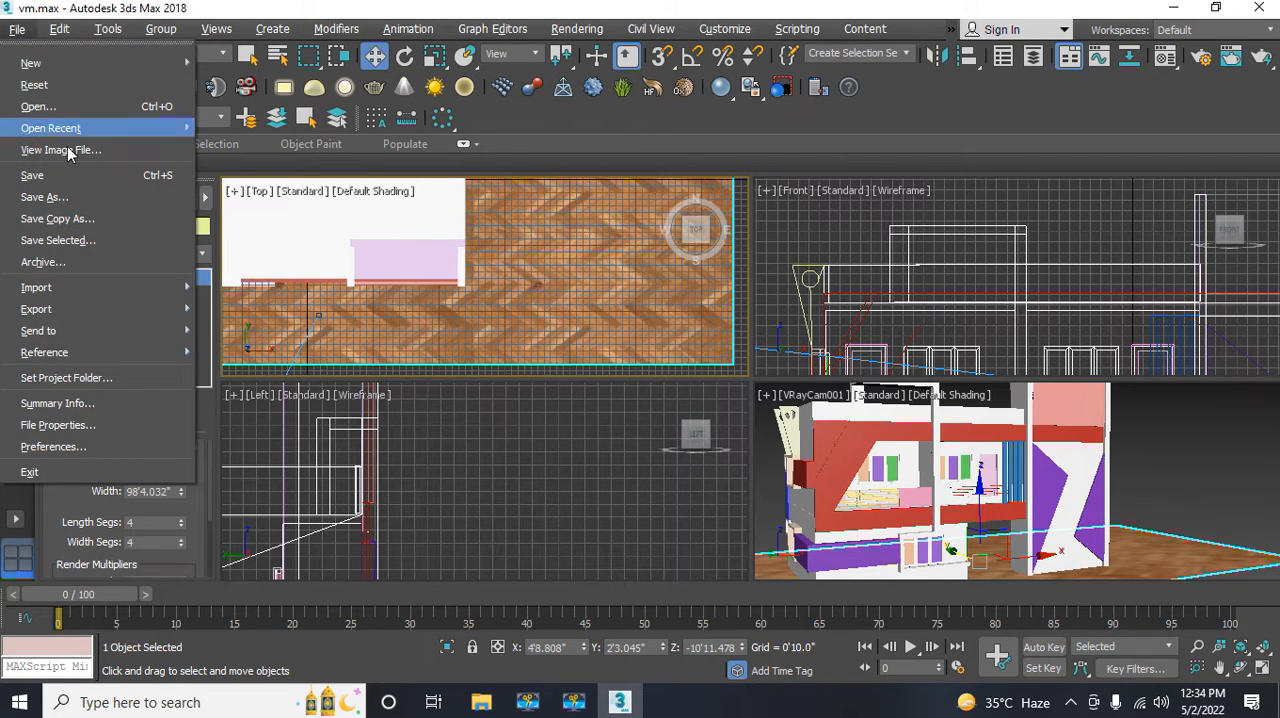
click(72, 179)
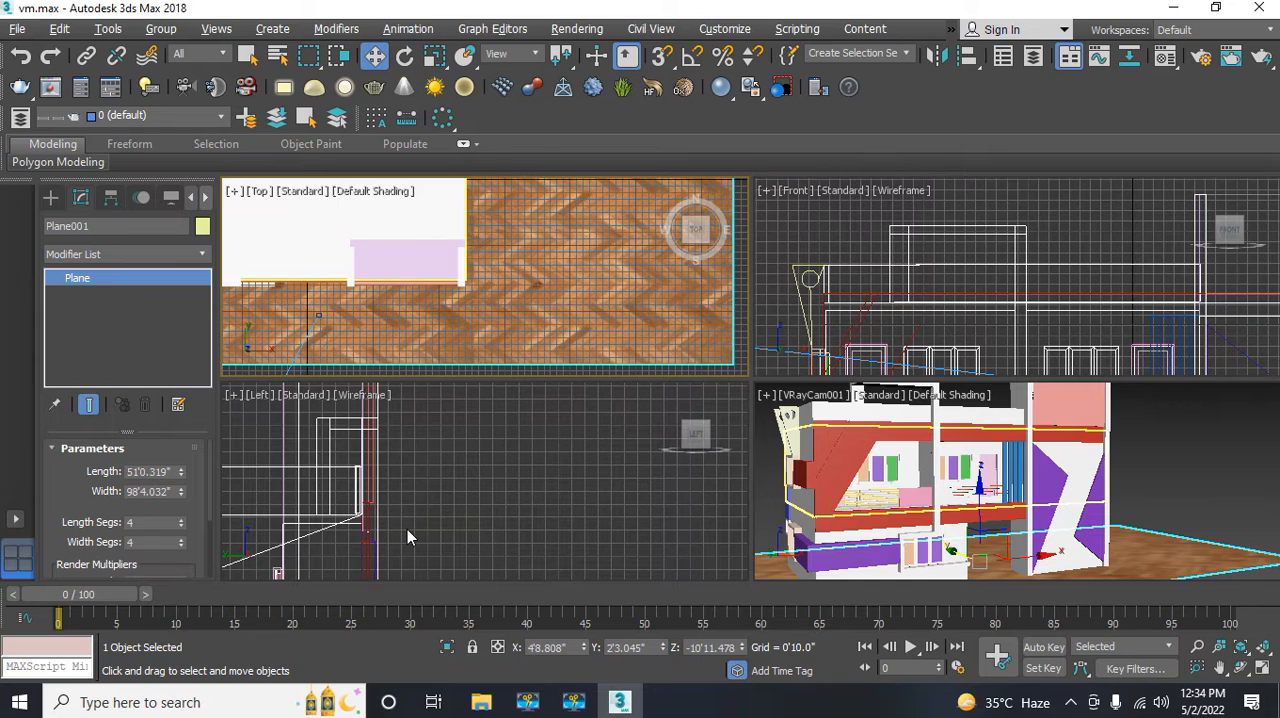
Step: Select the V-Ray camera in the Left view and raise it to a height of about 10'7"
middle_drag(407, 529, 380, 489)
scroll(380, 489, down, 2)
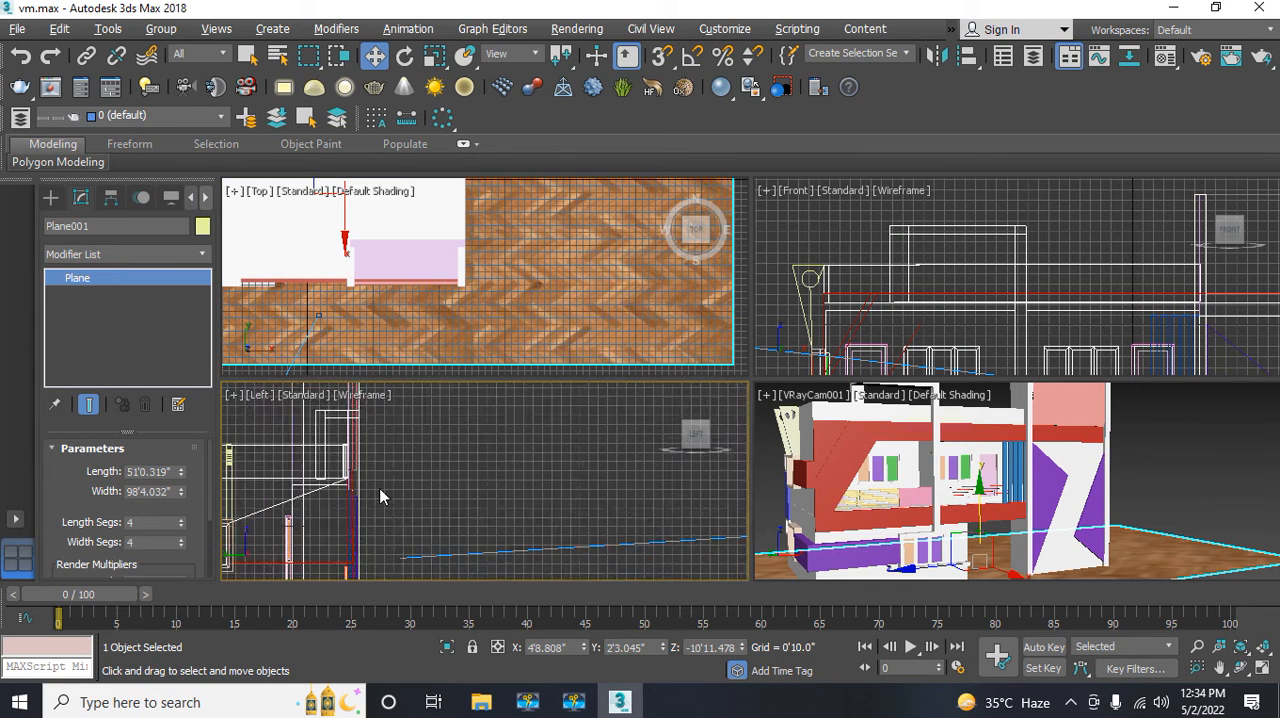
scroll(380, 495, down, 2)
middle_drag(584, 484, 375, 460)
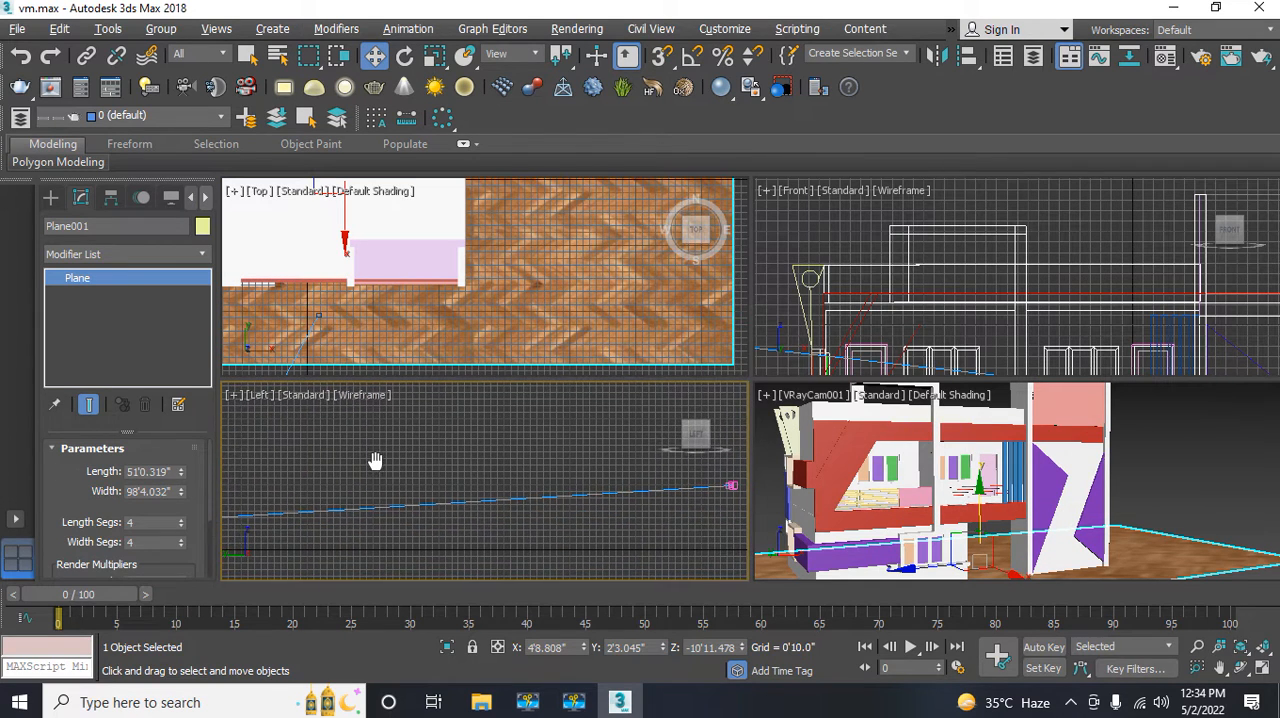
scroll(467, 475, down, 5)
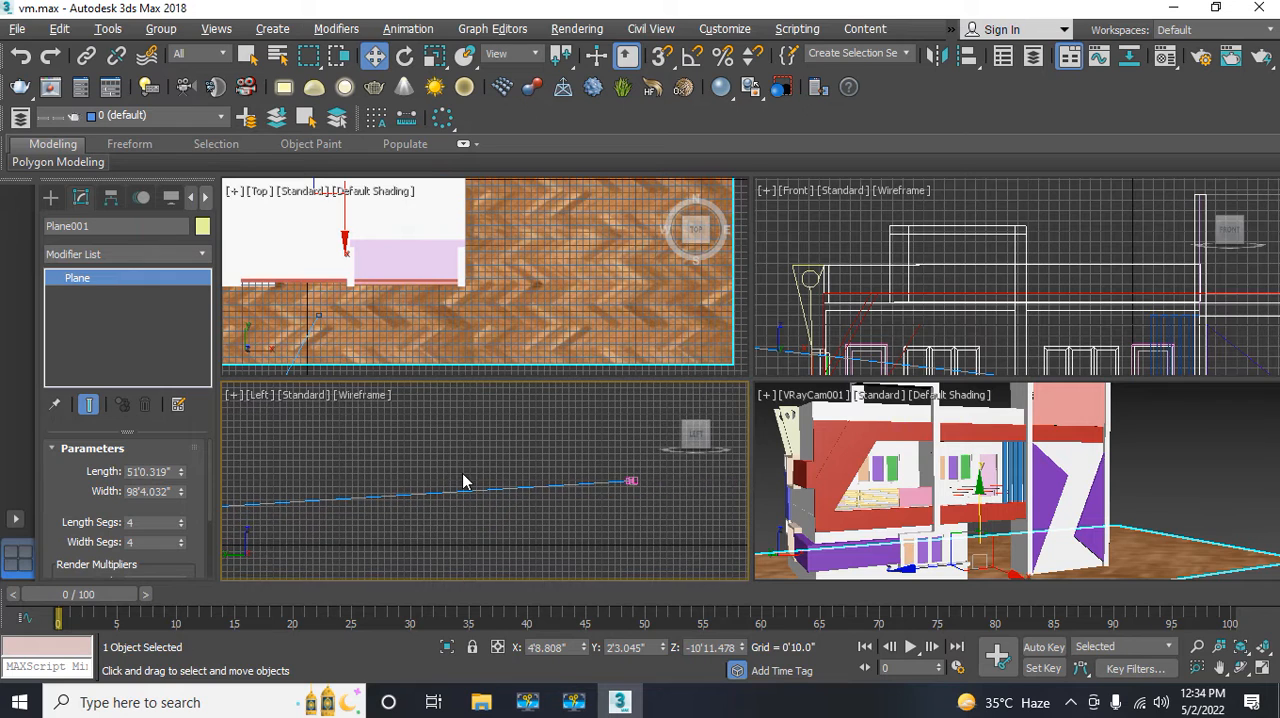
click(546, 477)
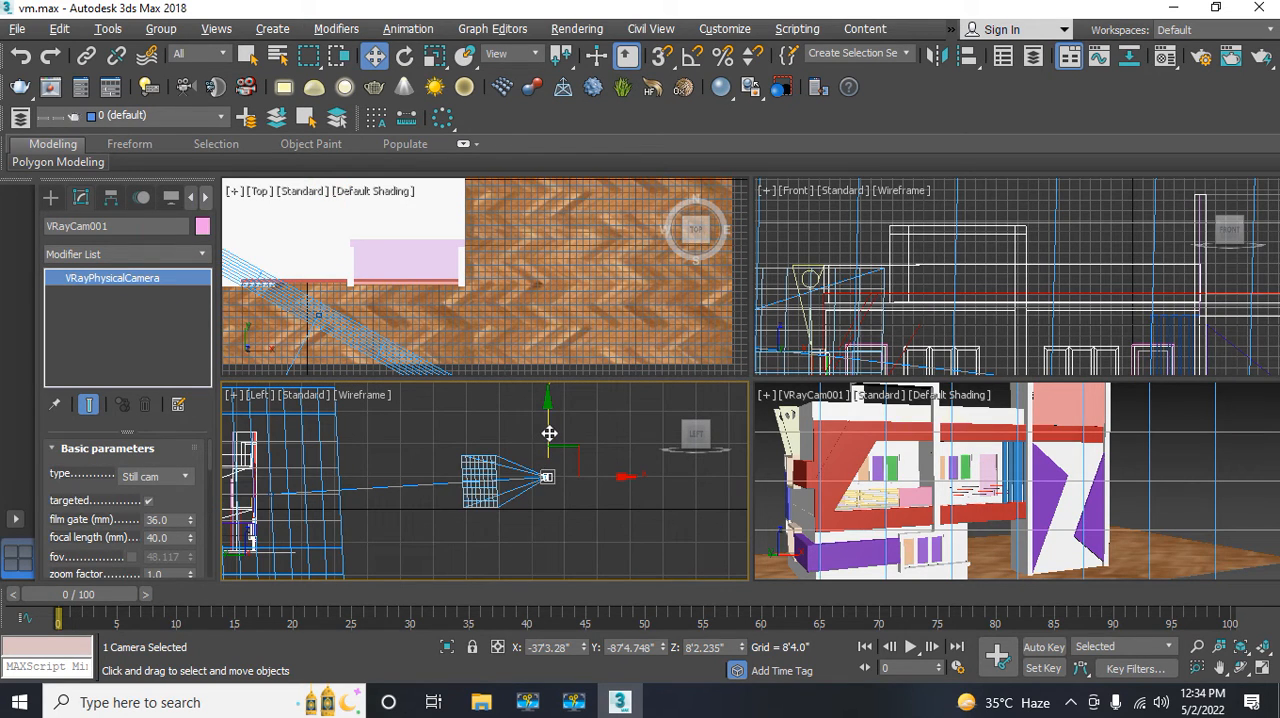
mouse_move(549, 433)
mouse_down()
mouse_move(552, 414)
mouse_move(549, 424)
mouse_up()
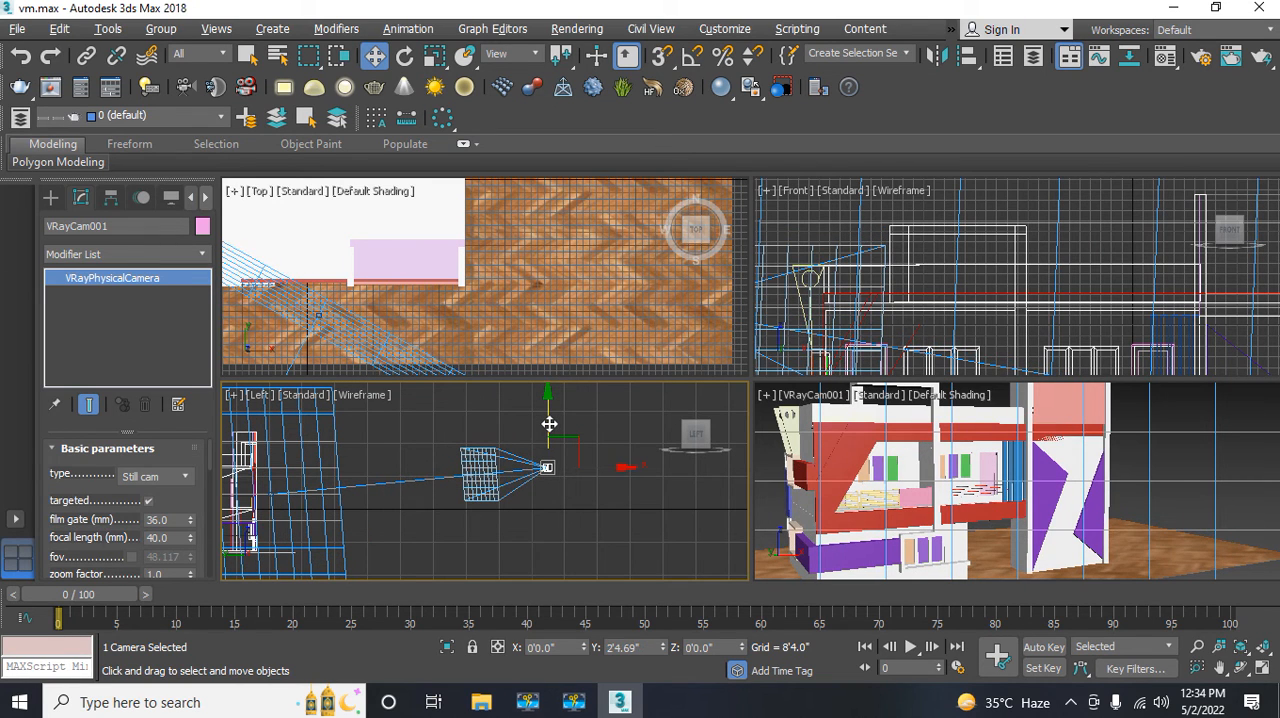
drag(549, 424, 549, 423)
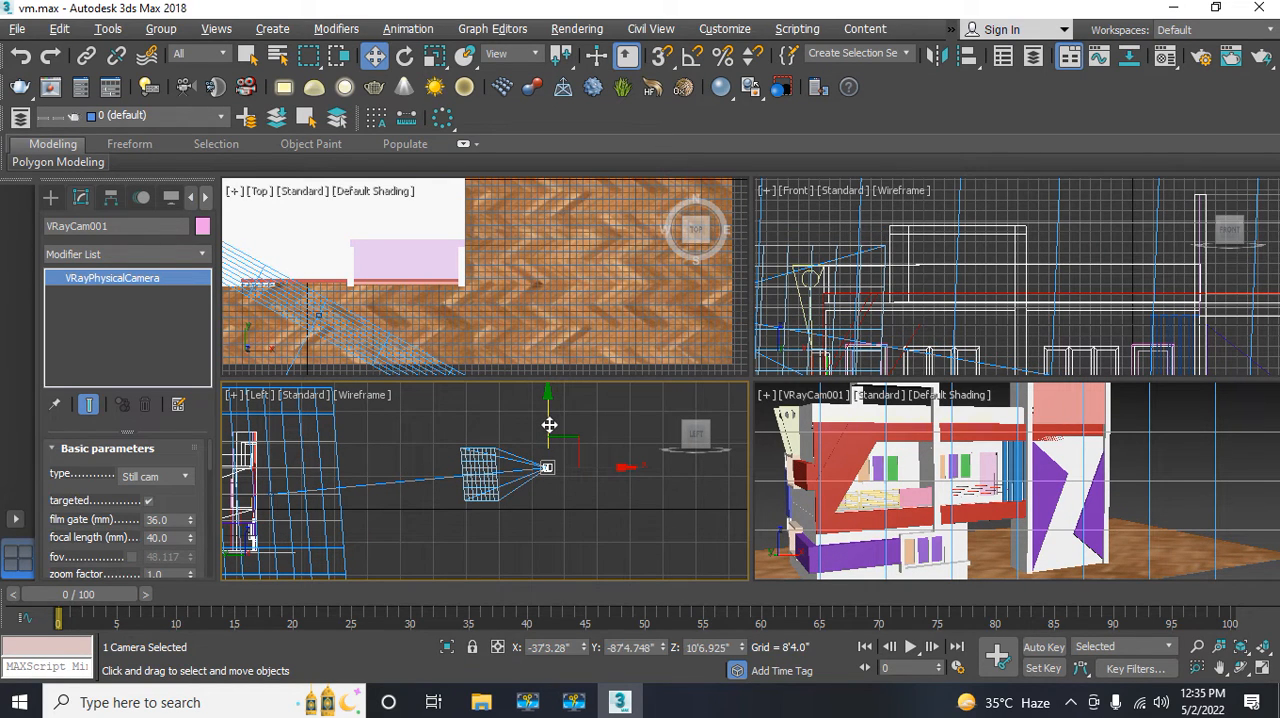
Step: Show the Top view in wireframe, select the camera's target, and lower it in the Left view to about Z -3'4"
middle_drag(348, 260, 434, 303)
middle_drag(354, 265, 493, 316)
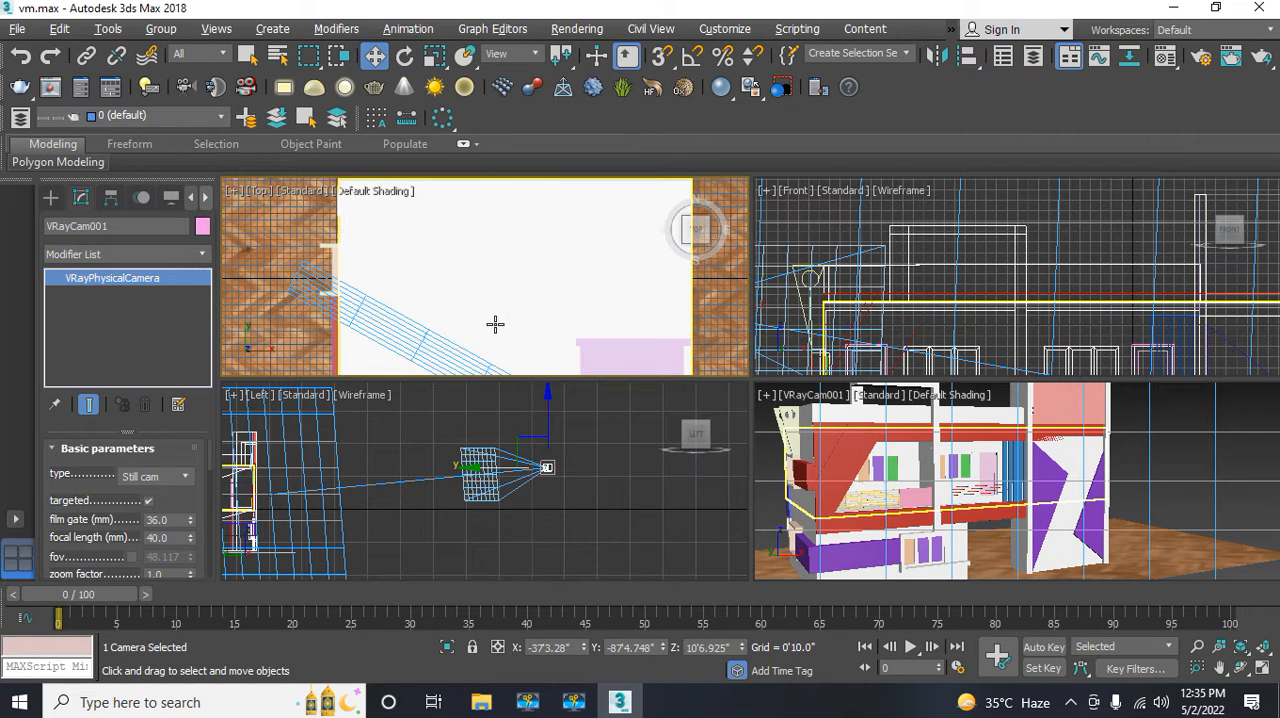
key(F3)
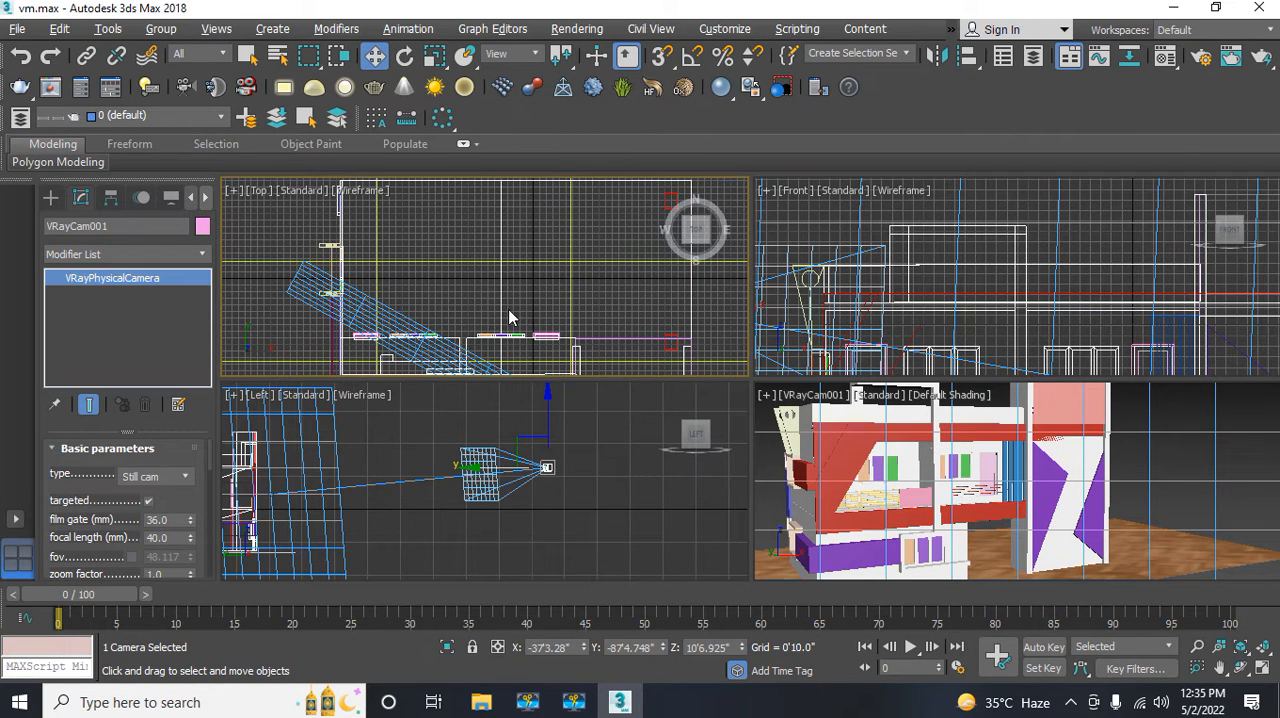
middle_drag(509, 317, 443, 210)
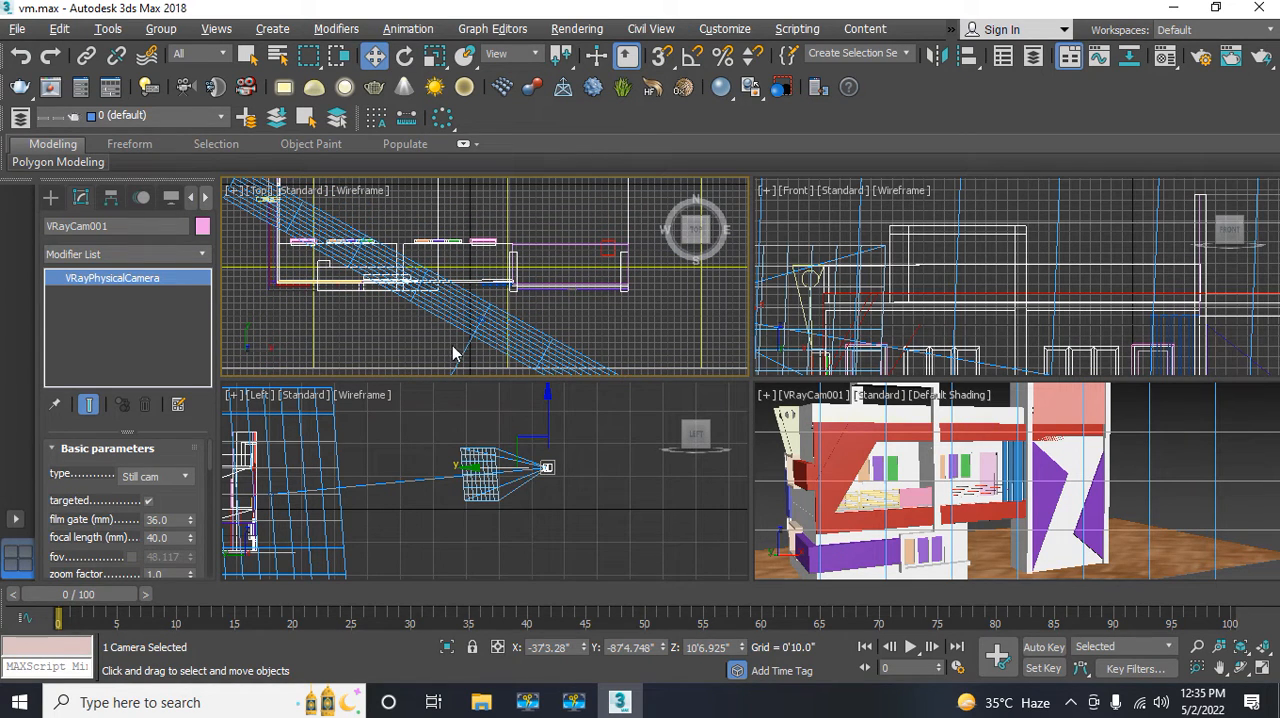
click(485, 343)
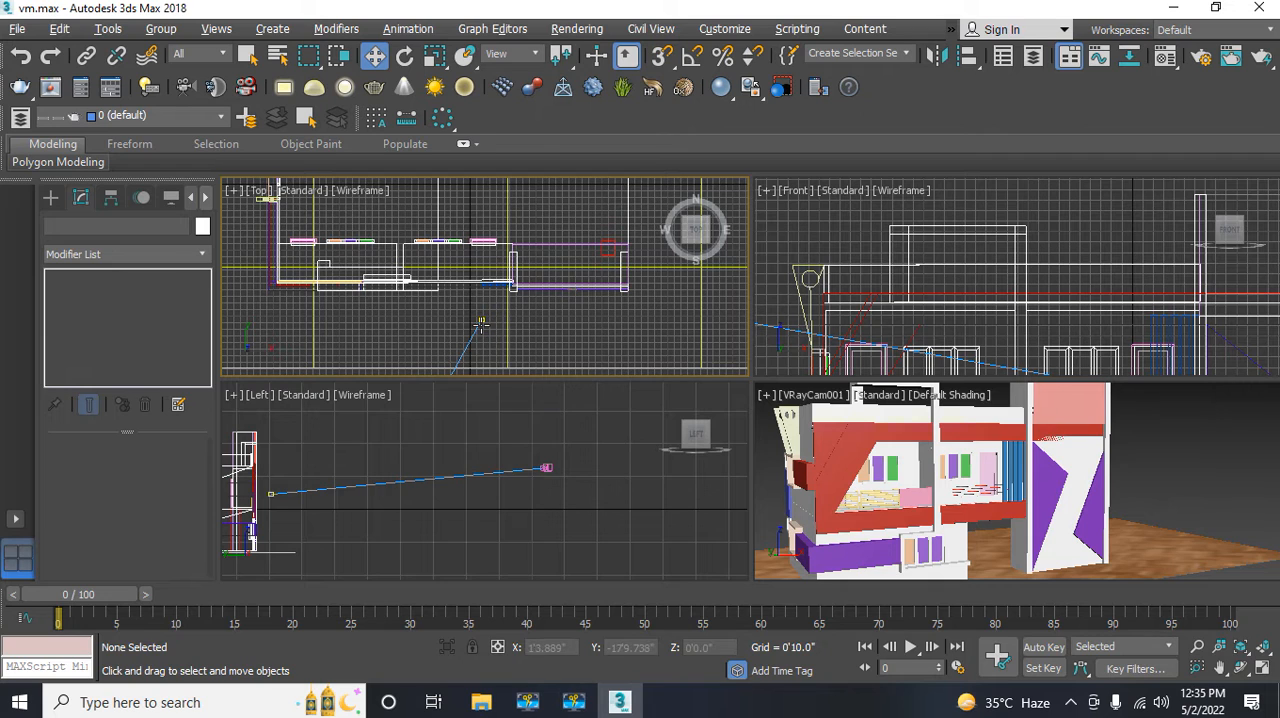
click(481, 321)
middle_drag(352, 525, 458, 494)
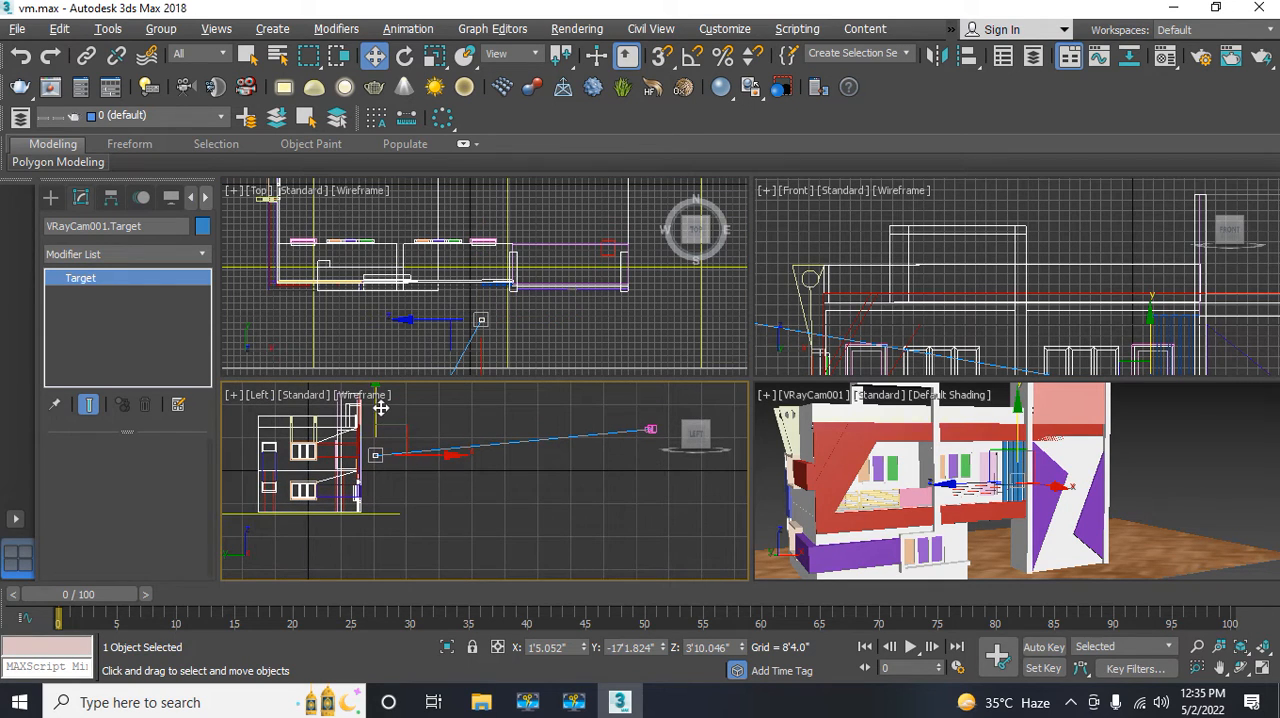
drag(381, 408, 378, 429)
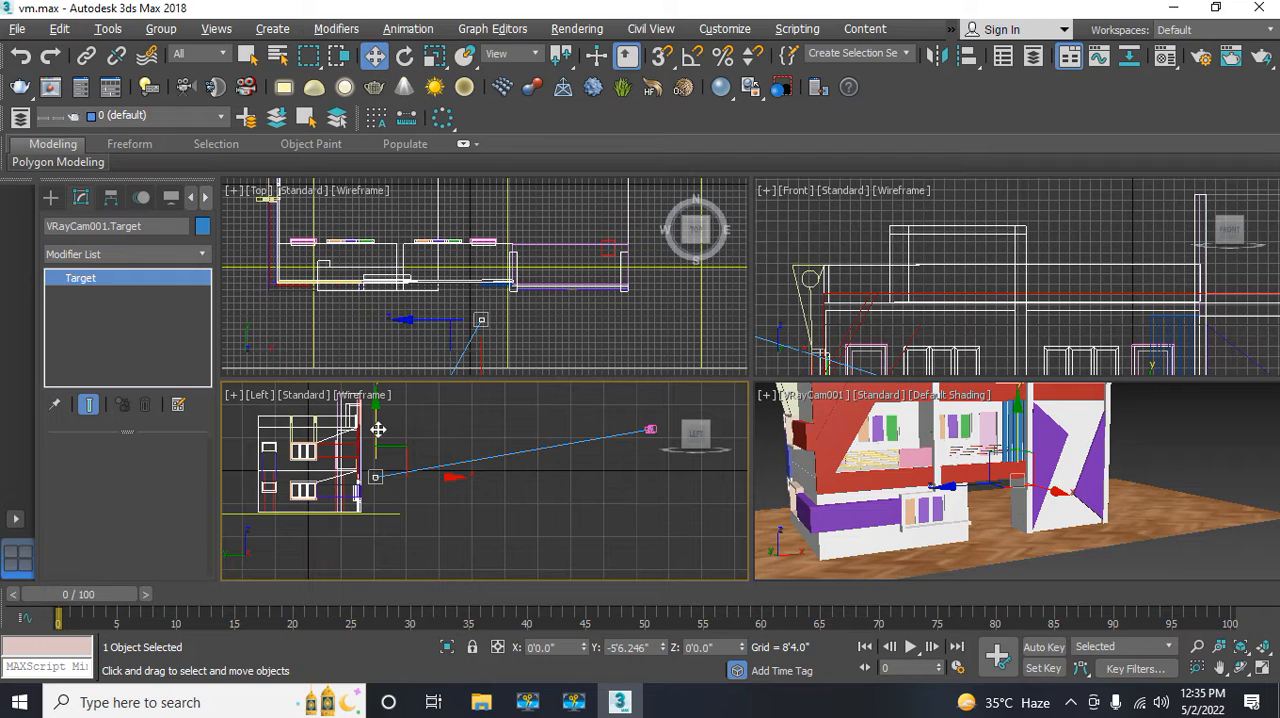
drag(375, 429, 376, 435)
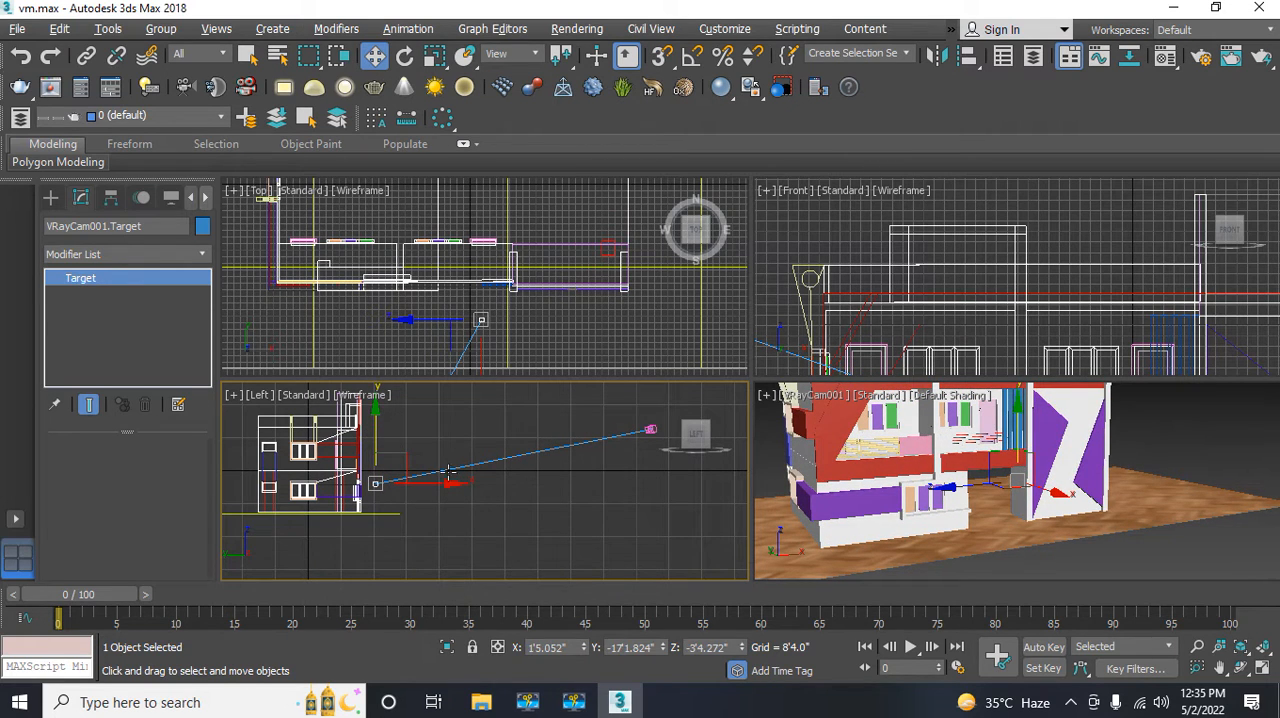
Step: Lower the V-Ray camera in the Left view and move it closer to the building, to about Y -83'1"
middle_drag(503, 486, 418, 482)
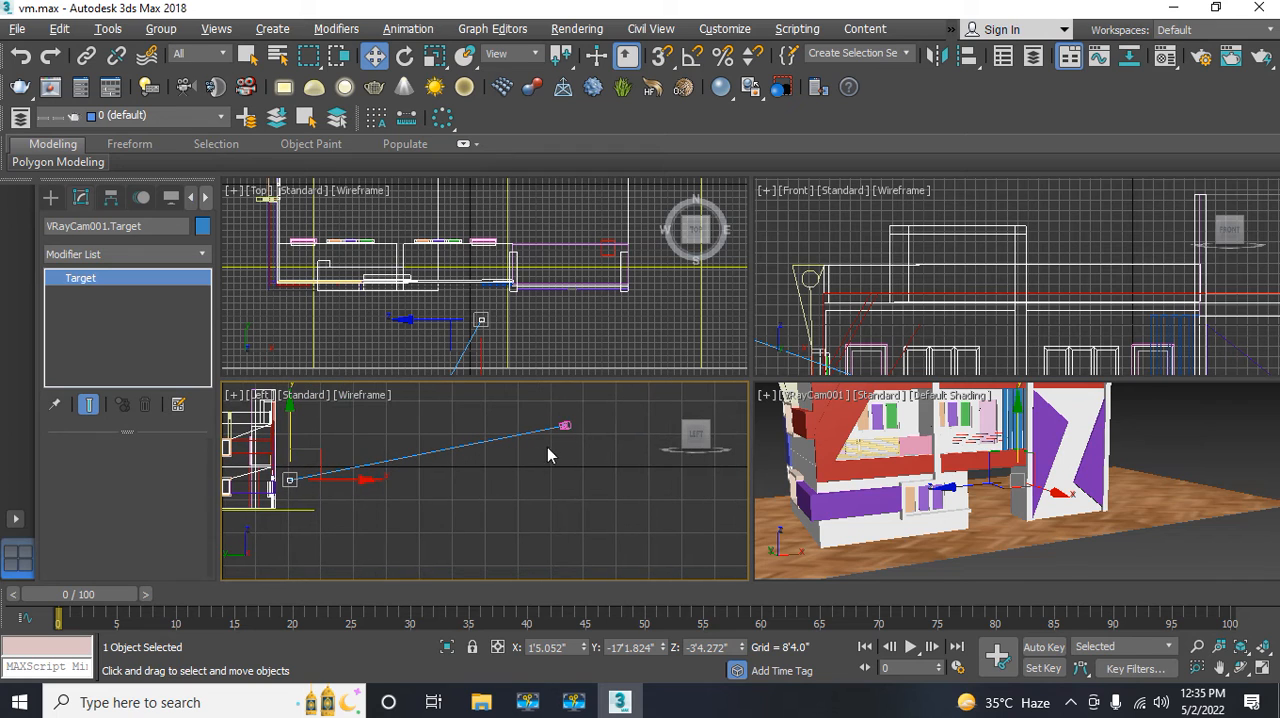
click(565, 426)
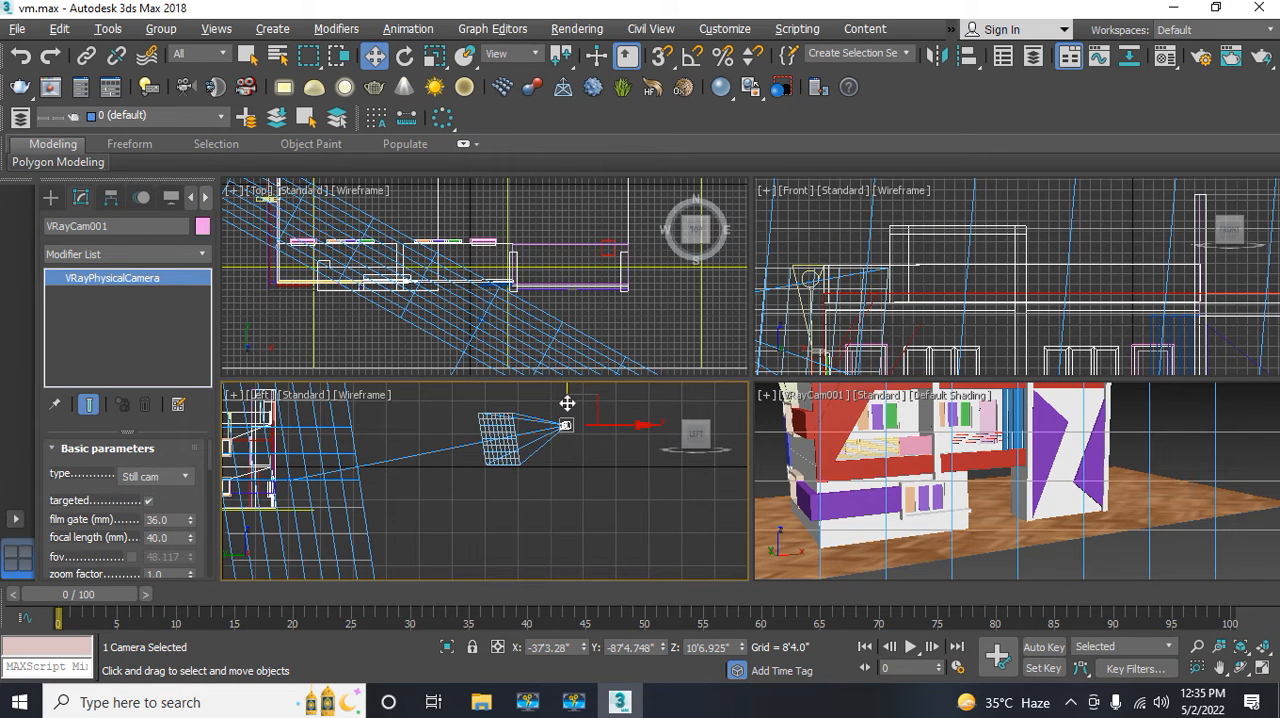
drag(567, 403, 562, 426)
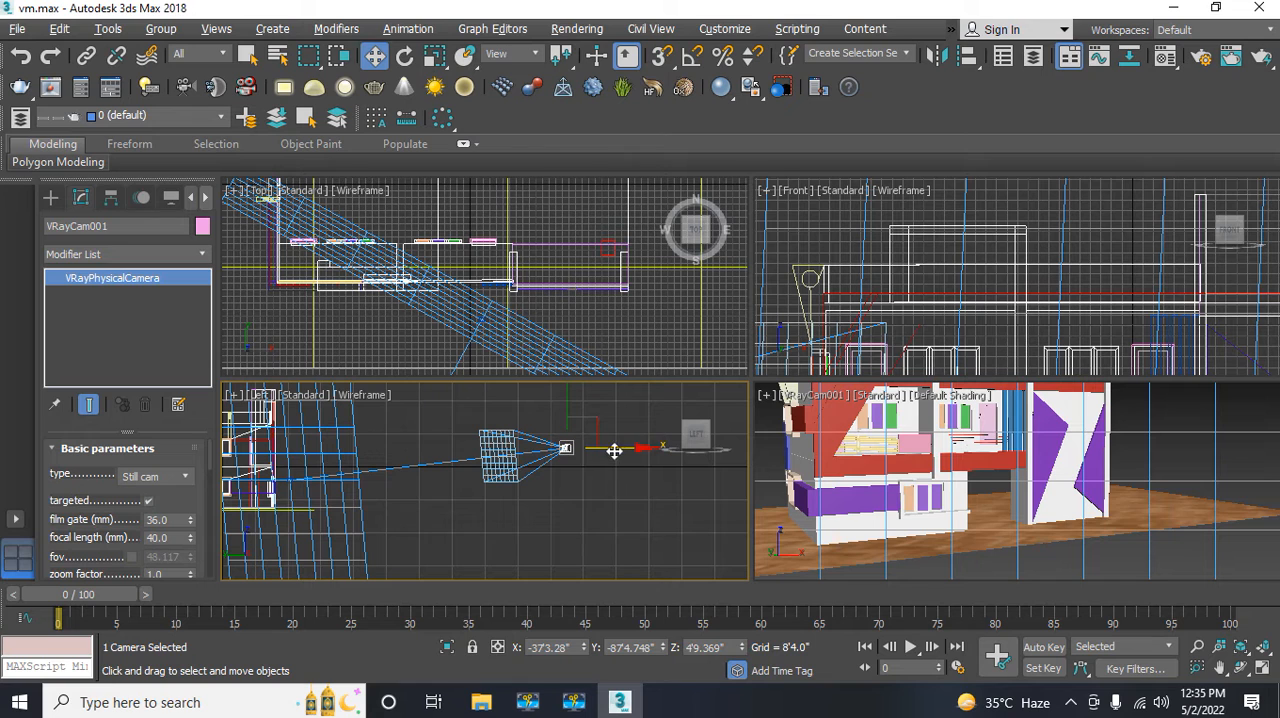
drag(623, 447, 607, 449)
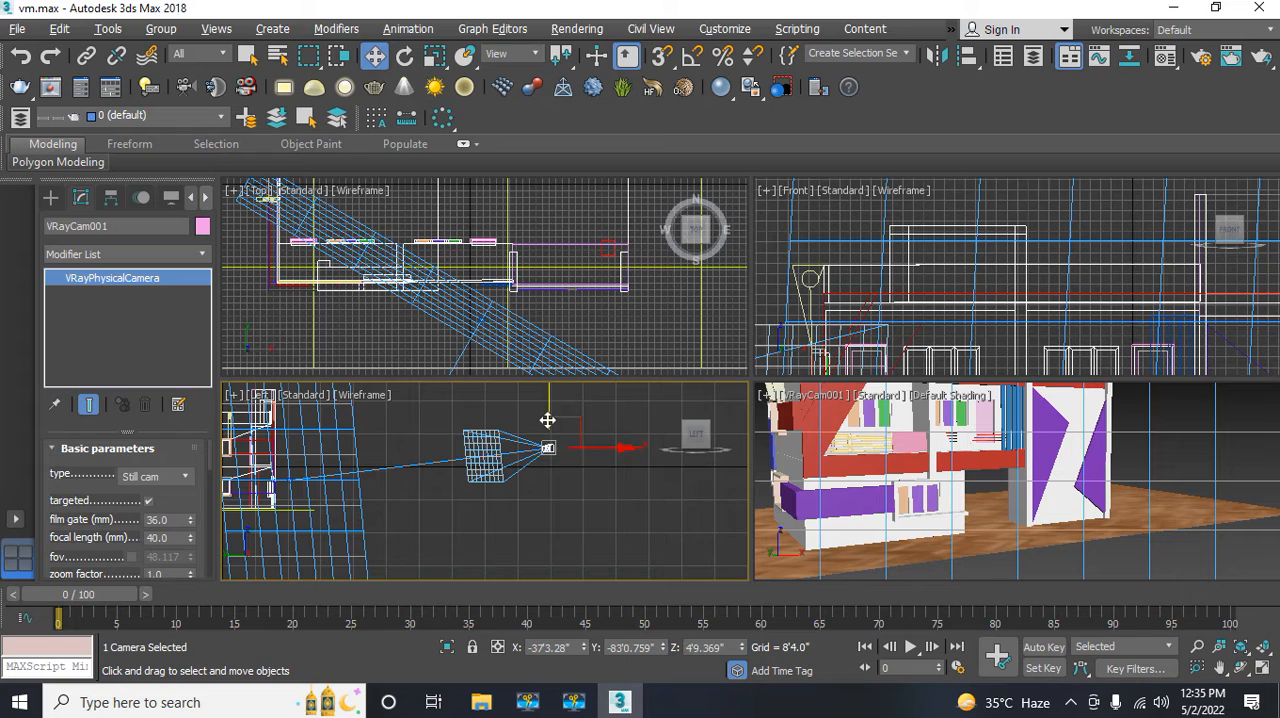
mouse_move(547, 420)
mouse_down()
mouse_move(547, 435)
mouse_move(554, 388)
mouse_move(547, 434)
mouse_up()
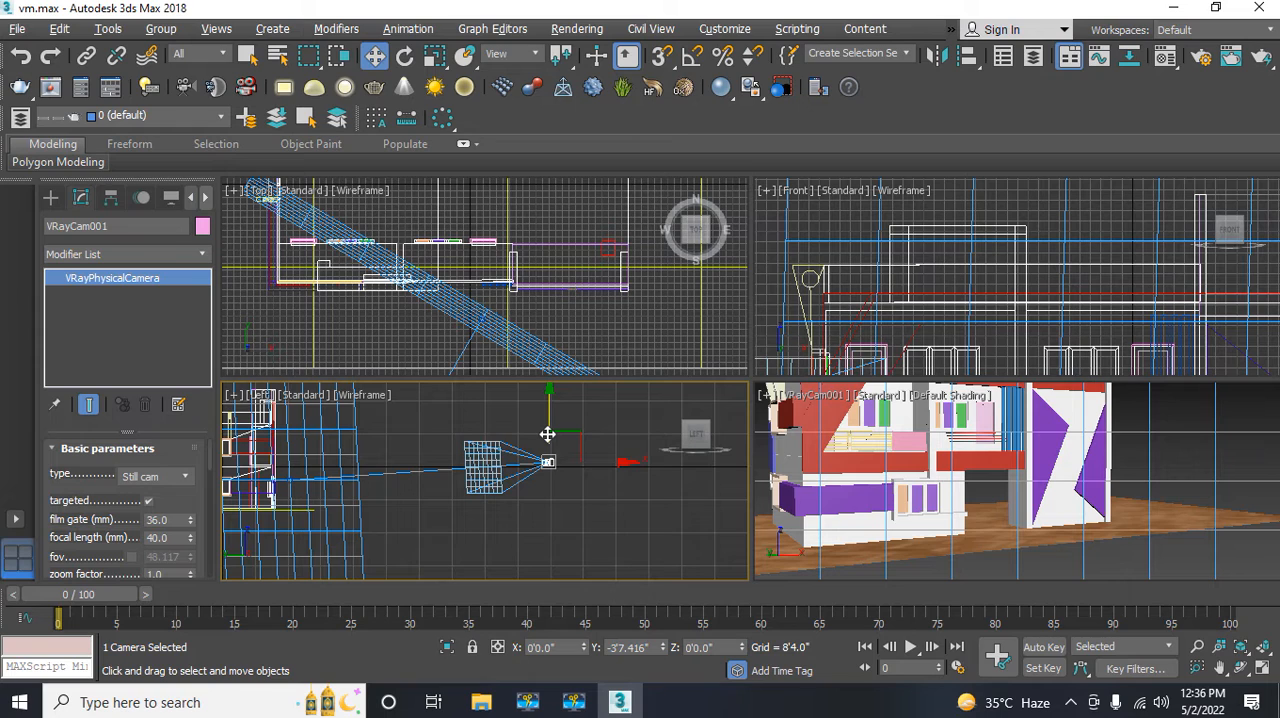
drag(547, 434, 546, 434)
Step: Pan the camera view upward so the camera sits at about Z 5'11" and more of the upper storey is framed
middle_drag(852, 505, 849, 550)
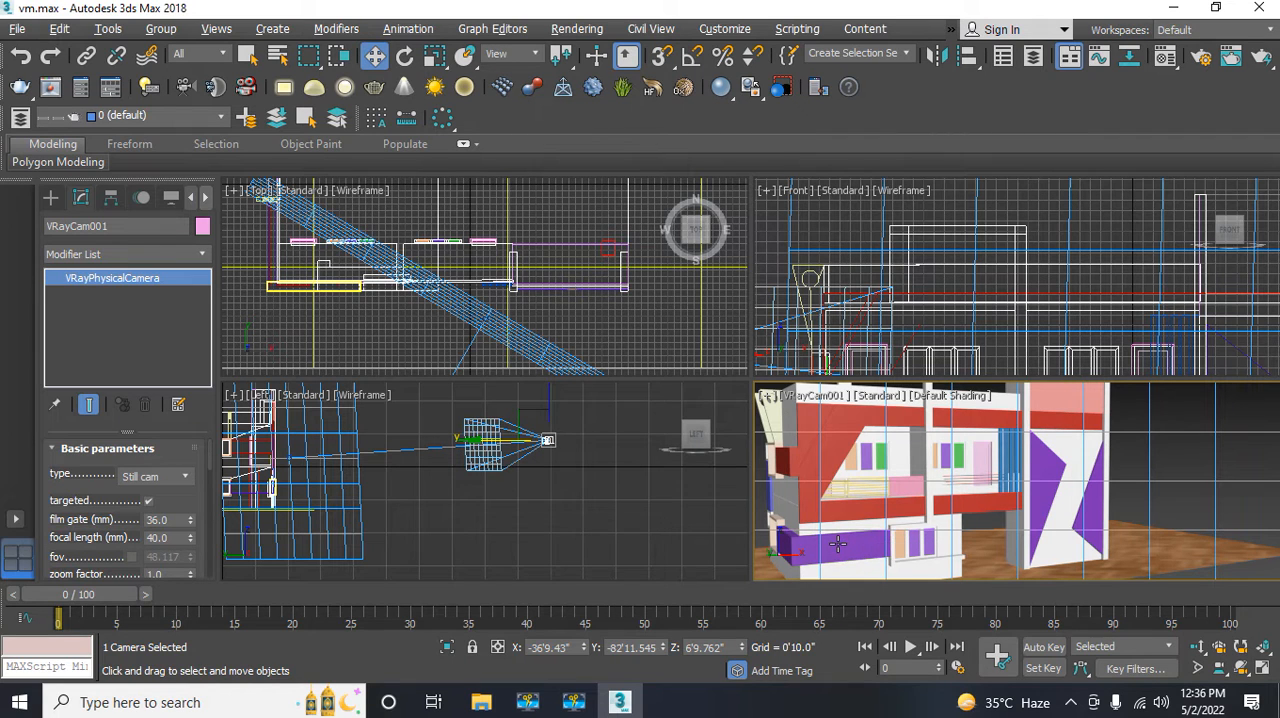
middle_drag(841, 548, 836, 540)
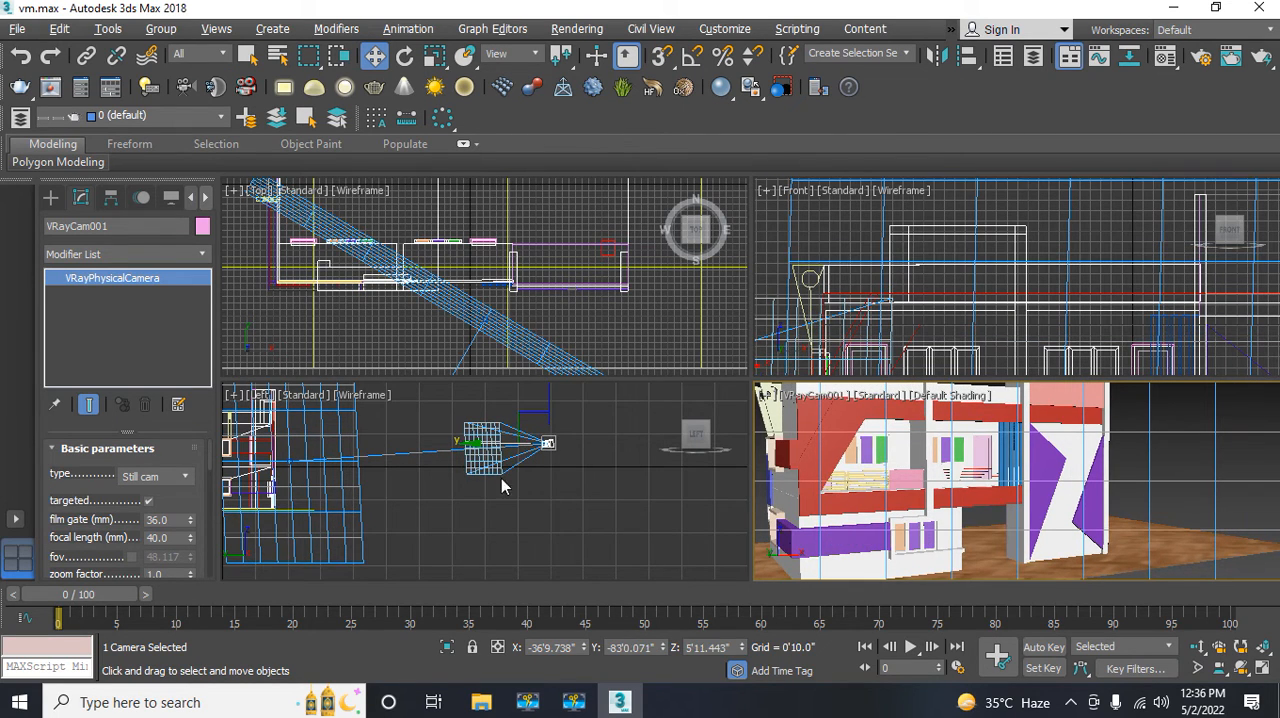
Step: Create a VRaySun in the Top view at about X 77'3", Y -106'4", aim it at the building's centre, and add a VRaySky environment map
click(605, 433)
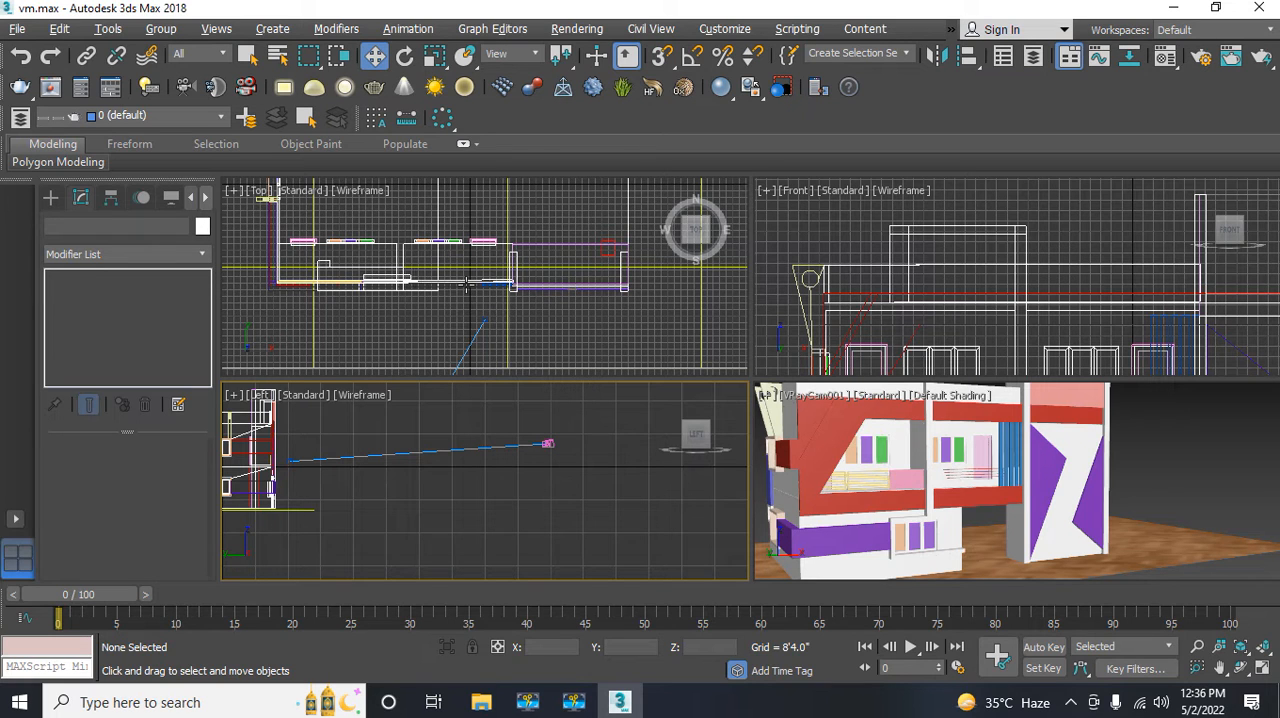
scroll(466, 284, up, 2)
scroll(420, 250, down, 5)
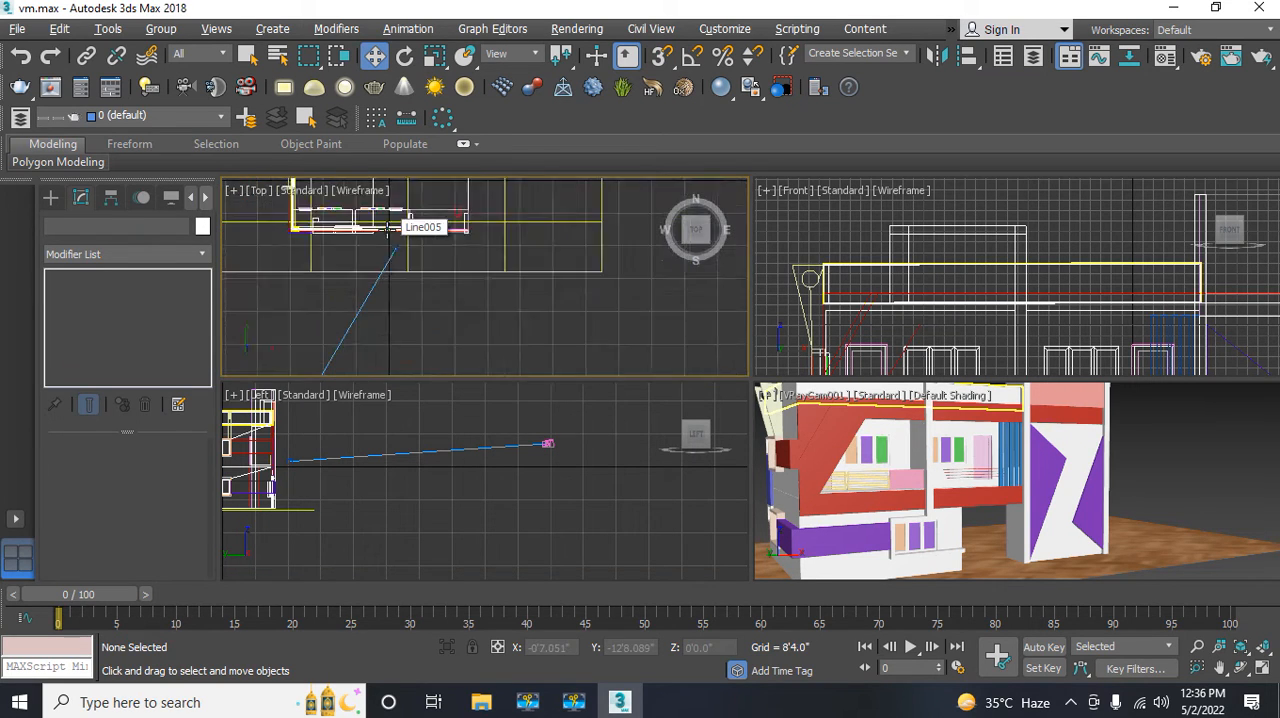
scroll(388, 228, down, 3)
scroll(388, 229, down, 3)
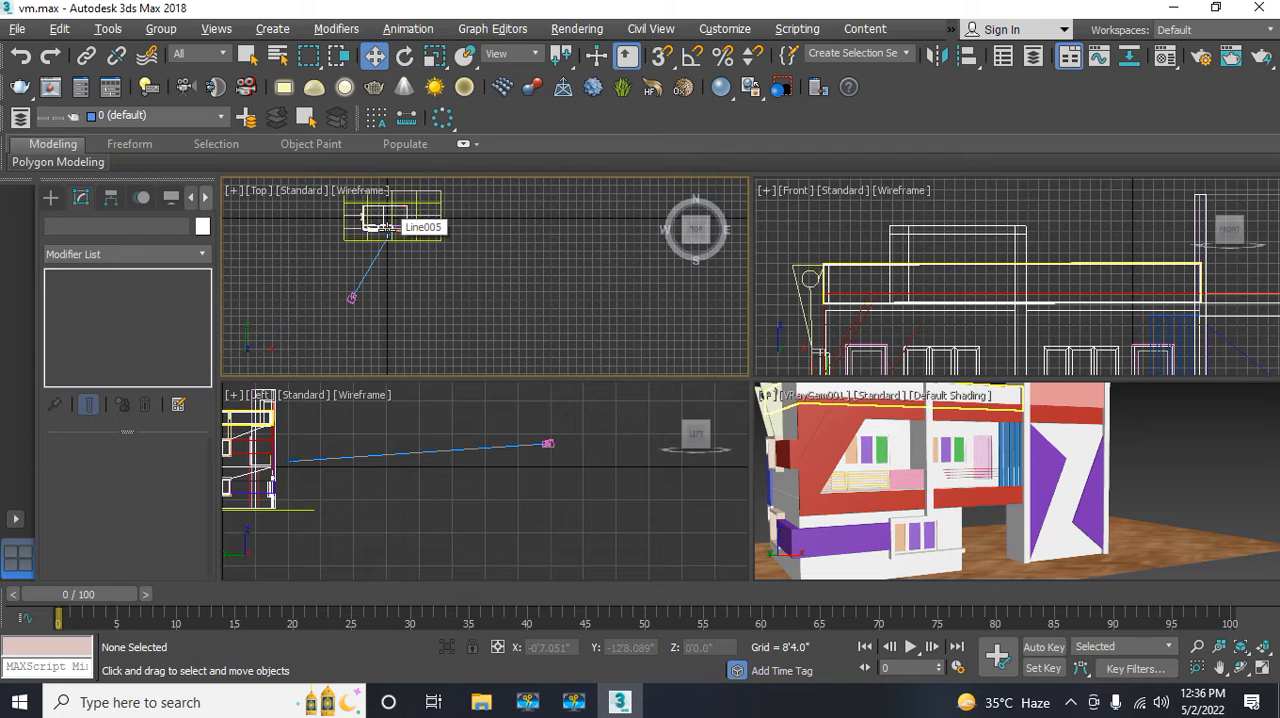
middle_drag(386, 229, 393, 260)
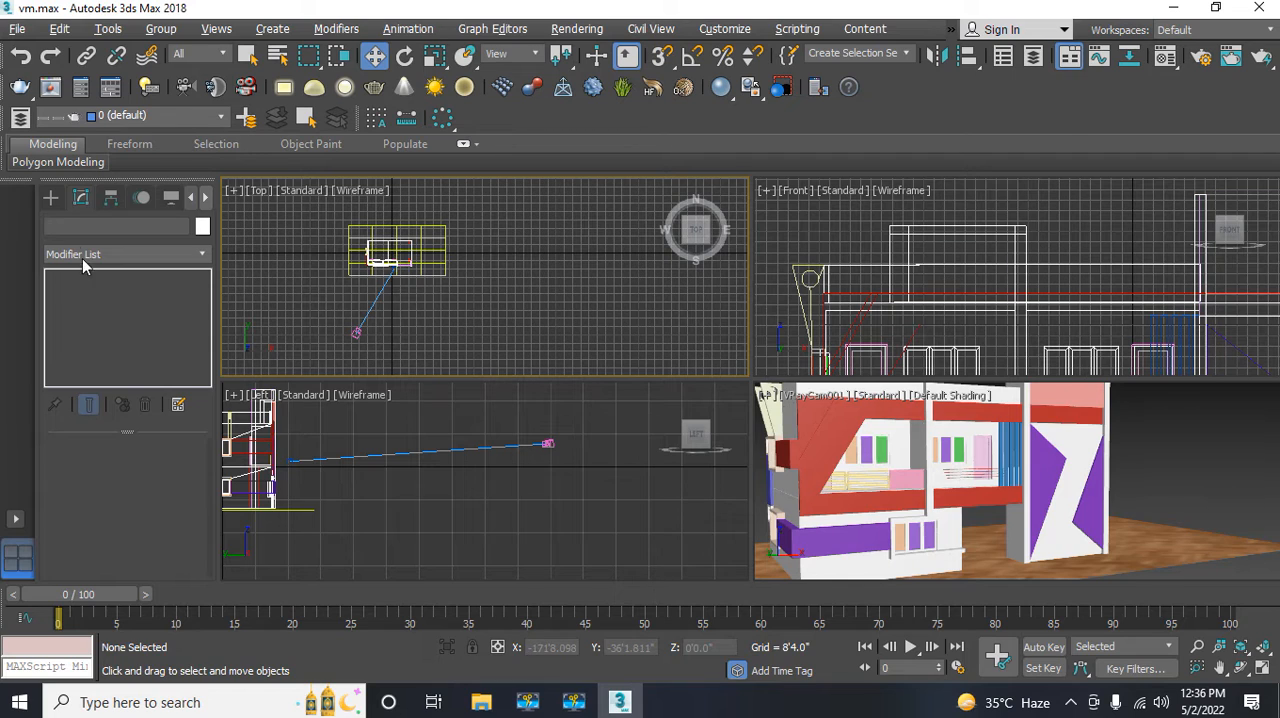
click(55, 199)
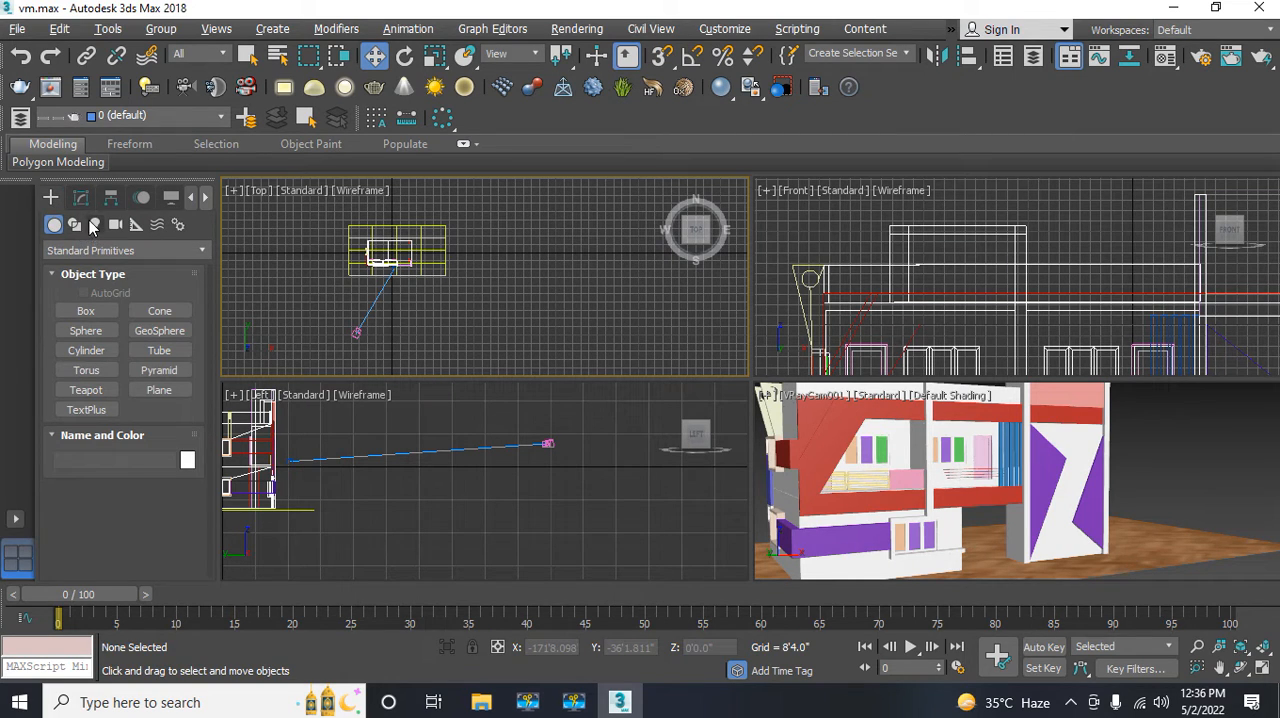
click(93, 224)
click(100, 251)
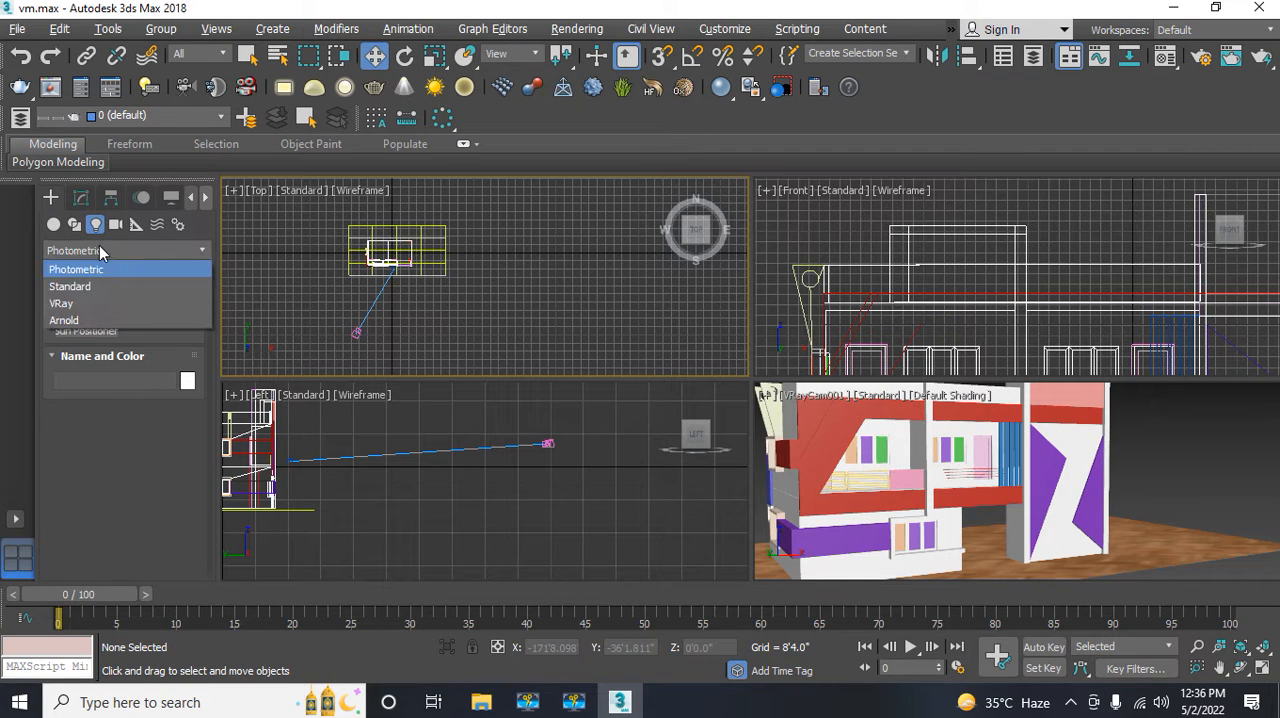
click(83, 307)
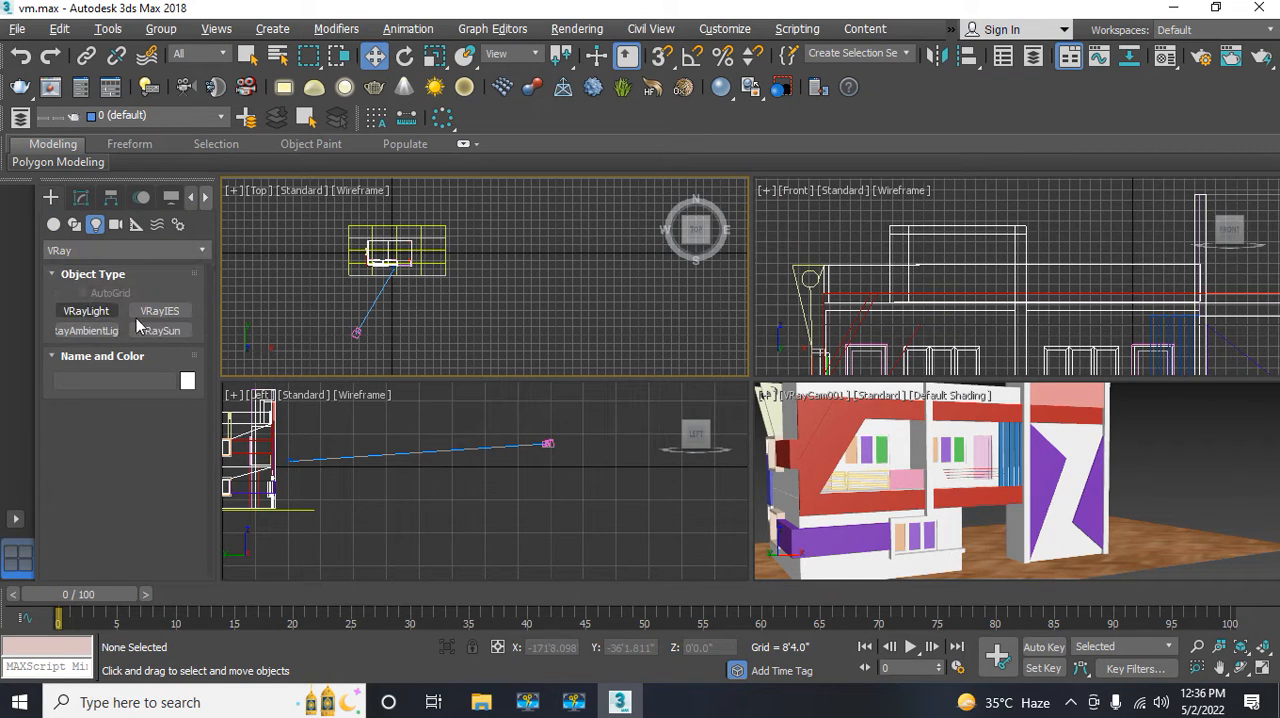
click(160, 331)
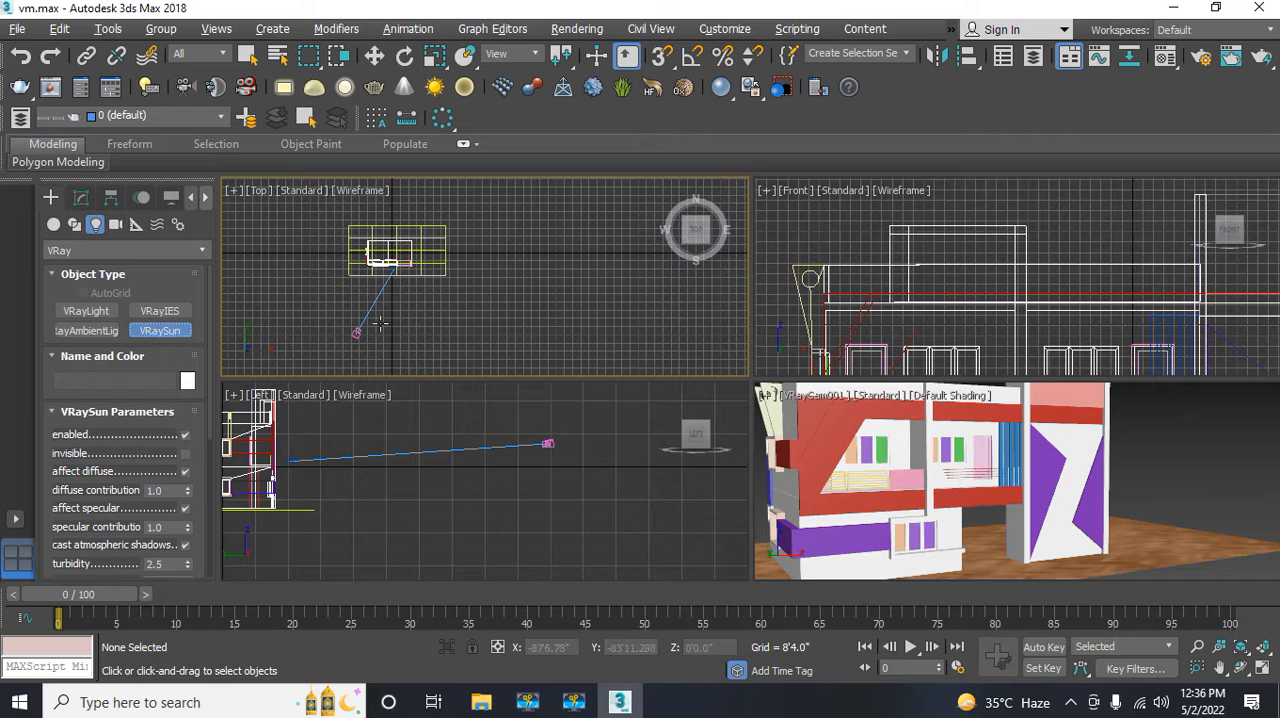
middle_drag(460, 311, 457, 277)
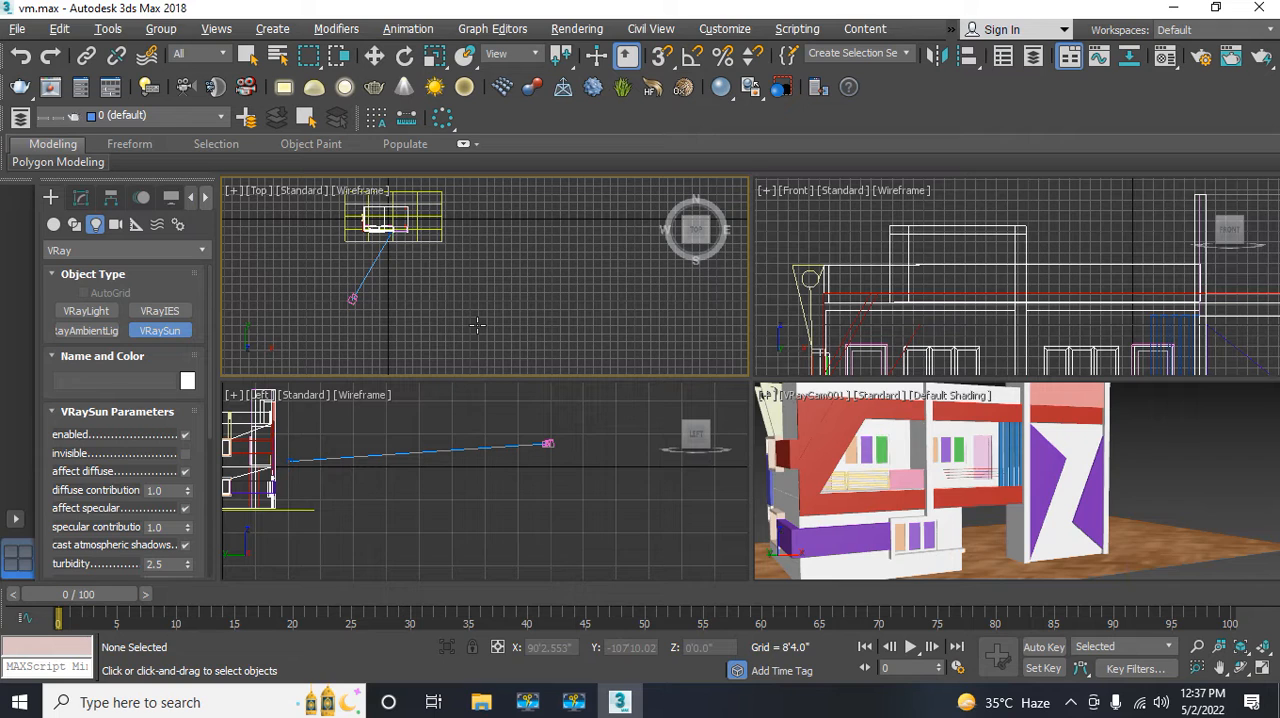
middle_drag(477, 325, 480, 349)
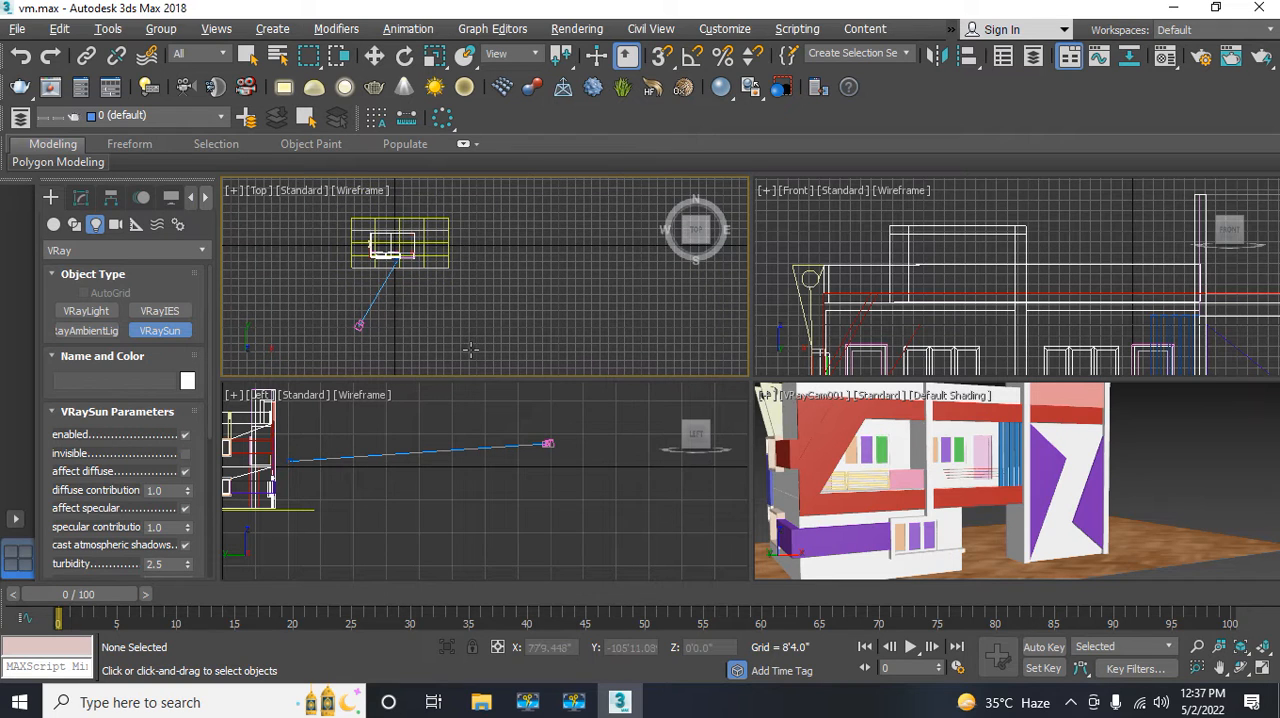
drag(470, 350, 398, 243)
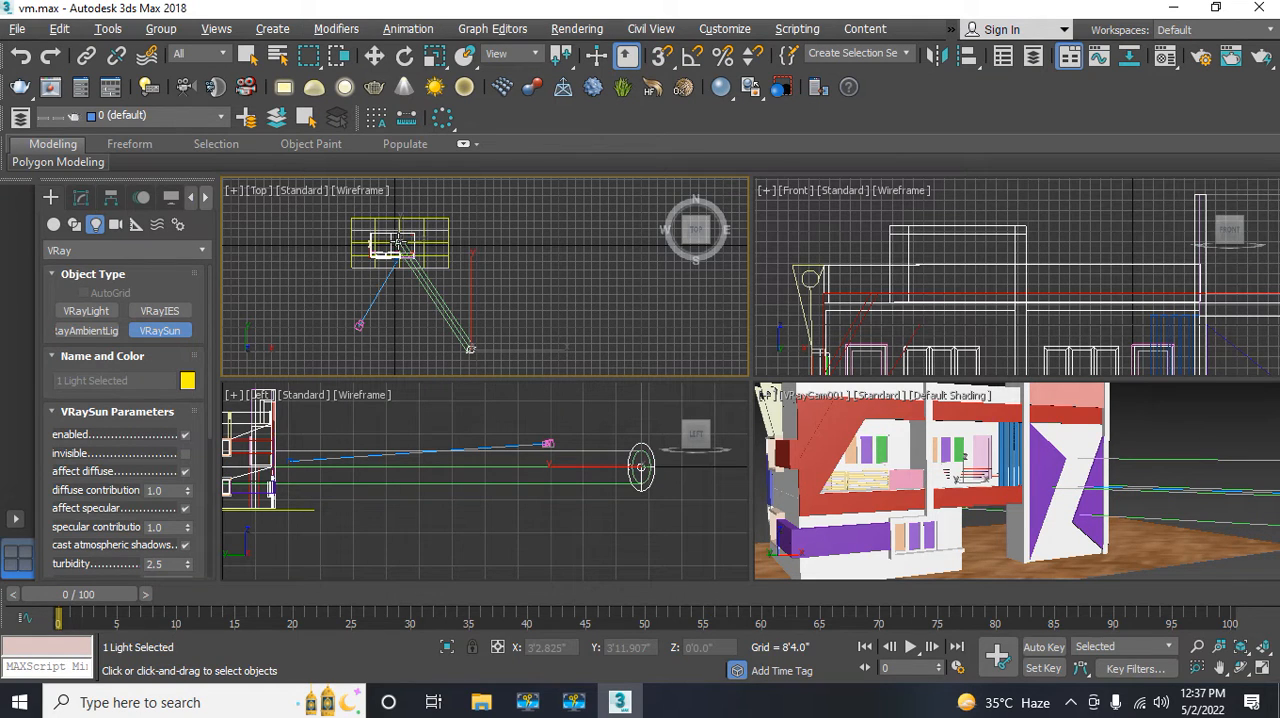
drag(398, 243, 400, 246)
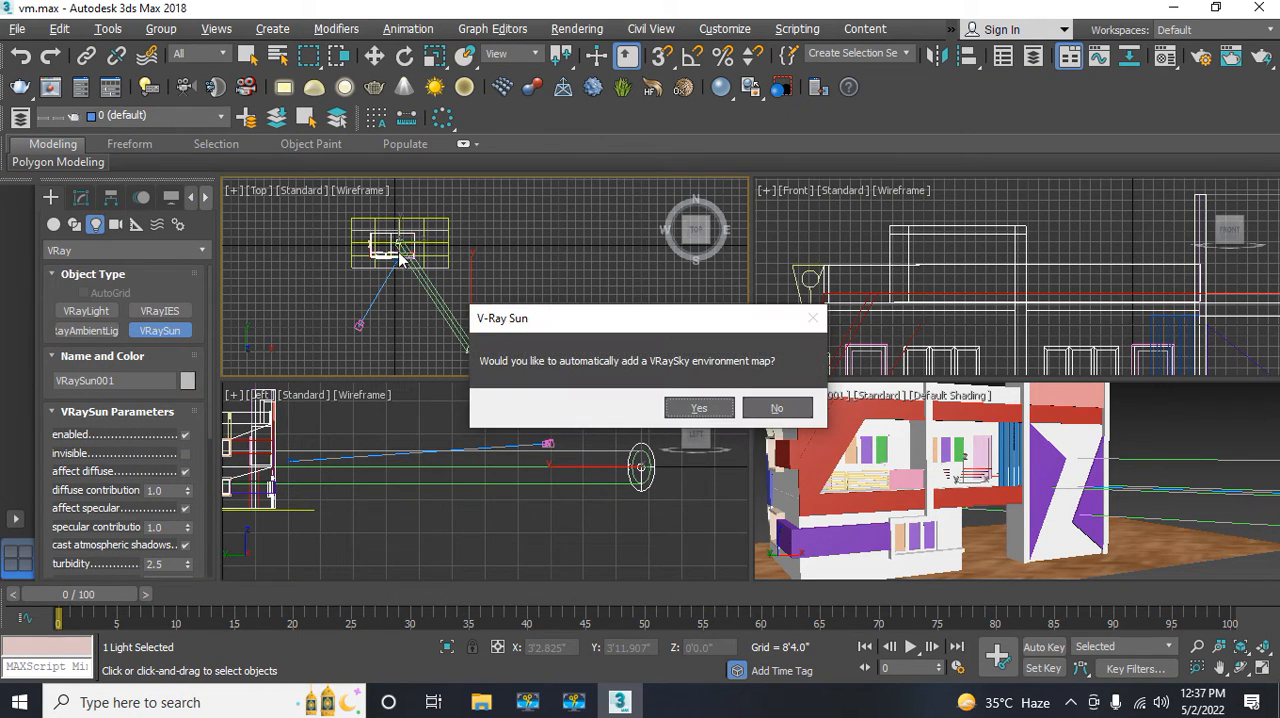
click(697, 408)
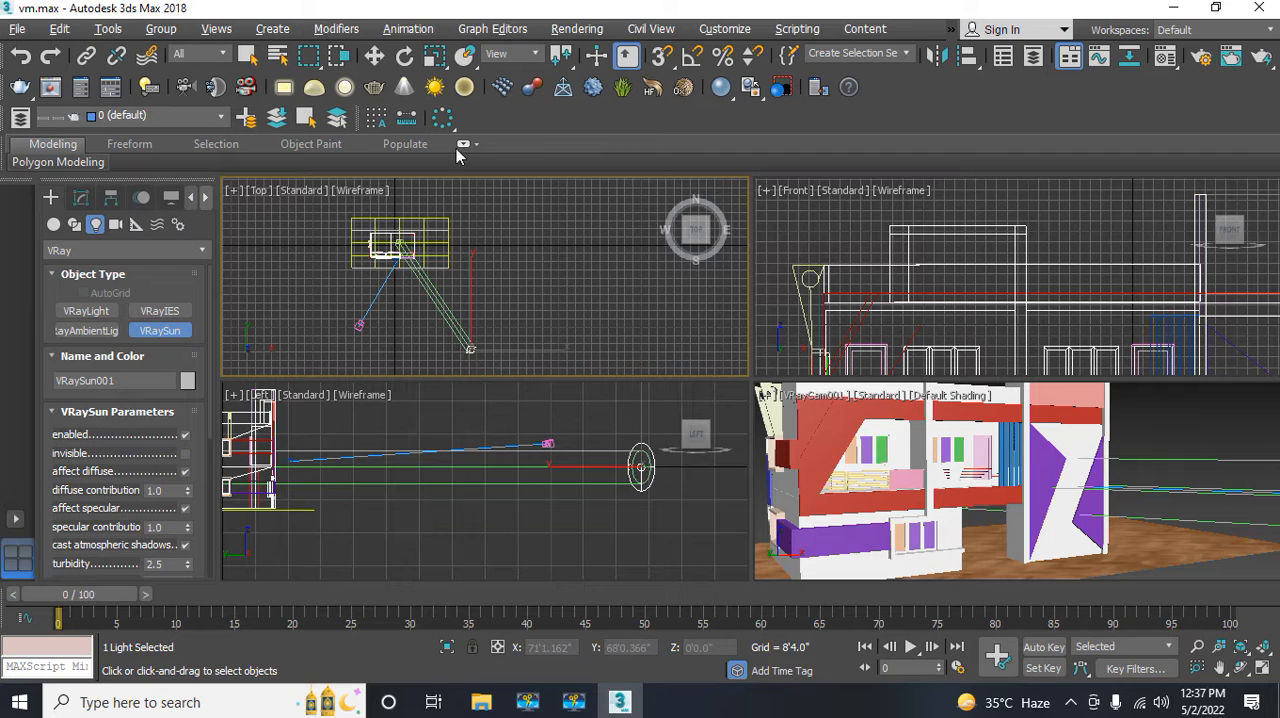
Step: Raise the VRaySun in the Left view to a height of about Z 81'10"
click(374, 56)
right_click(517, 467)
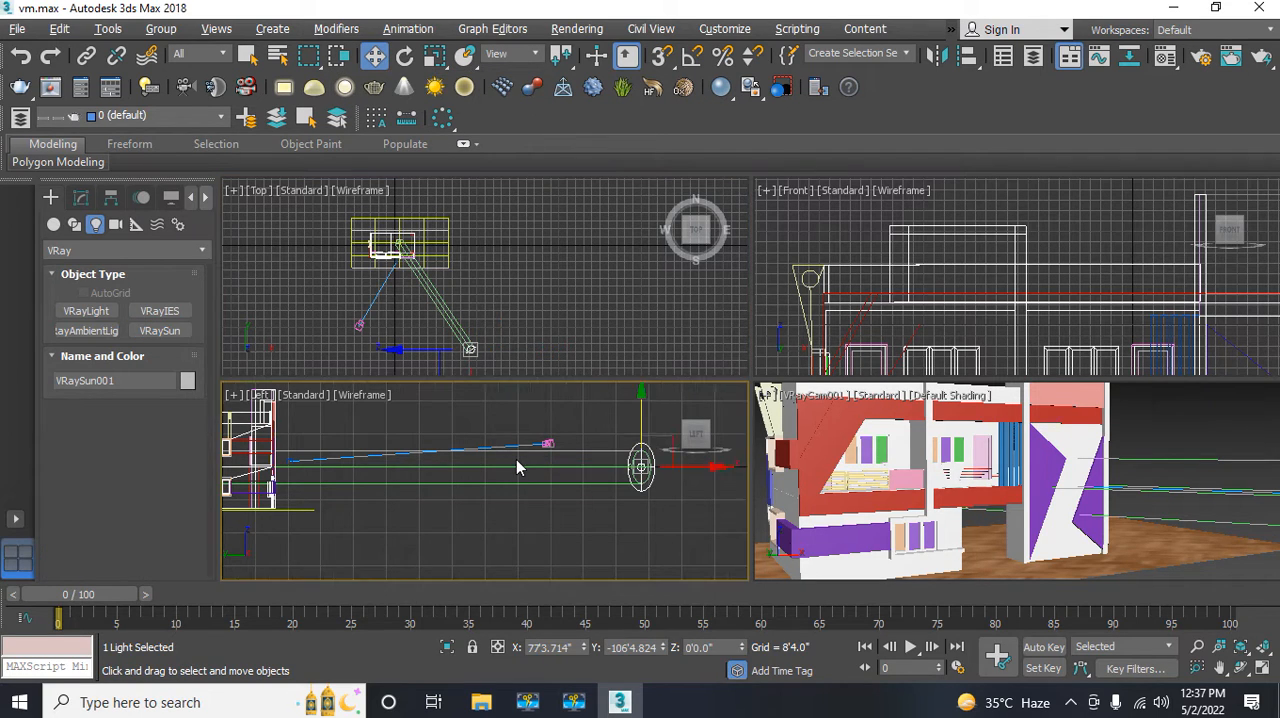
scroll(470, 478, down, 3)
scroll(465, 490, down, 4)
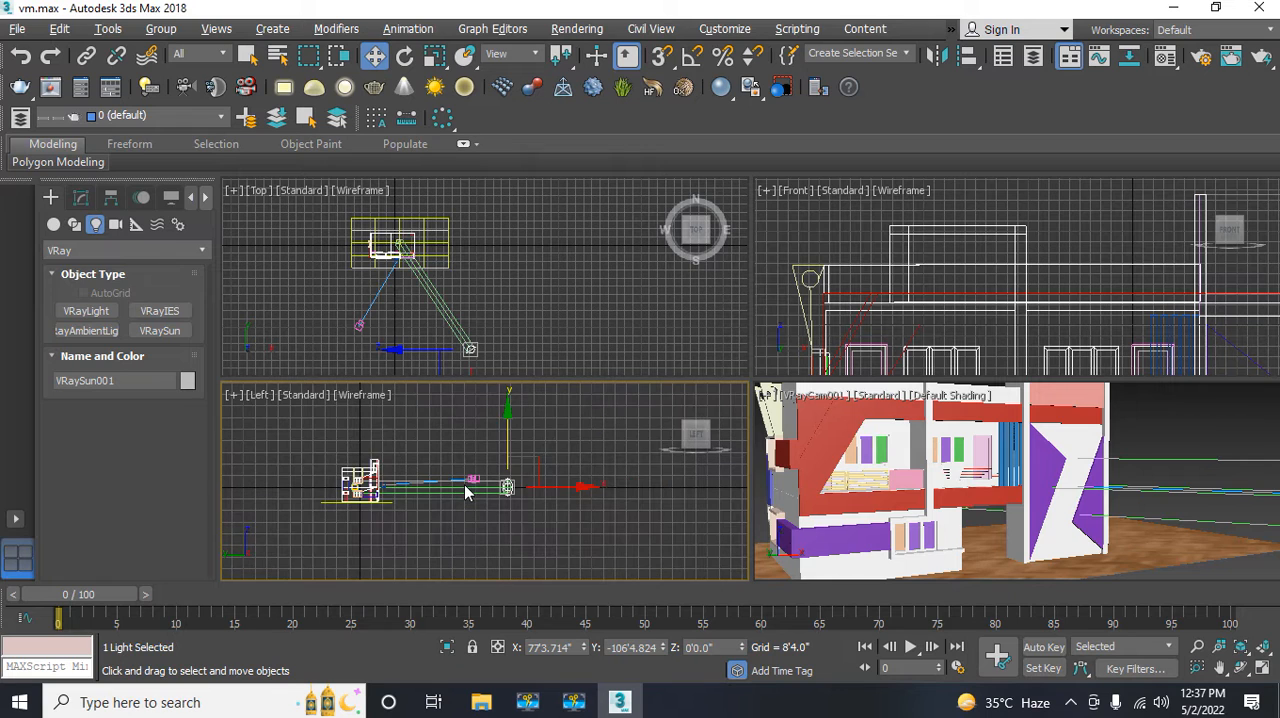
middle_drag(465, 490, 477, 503)
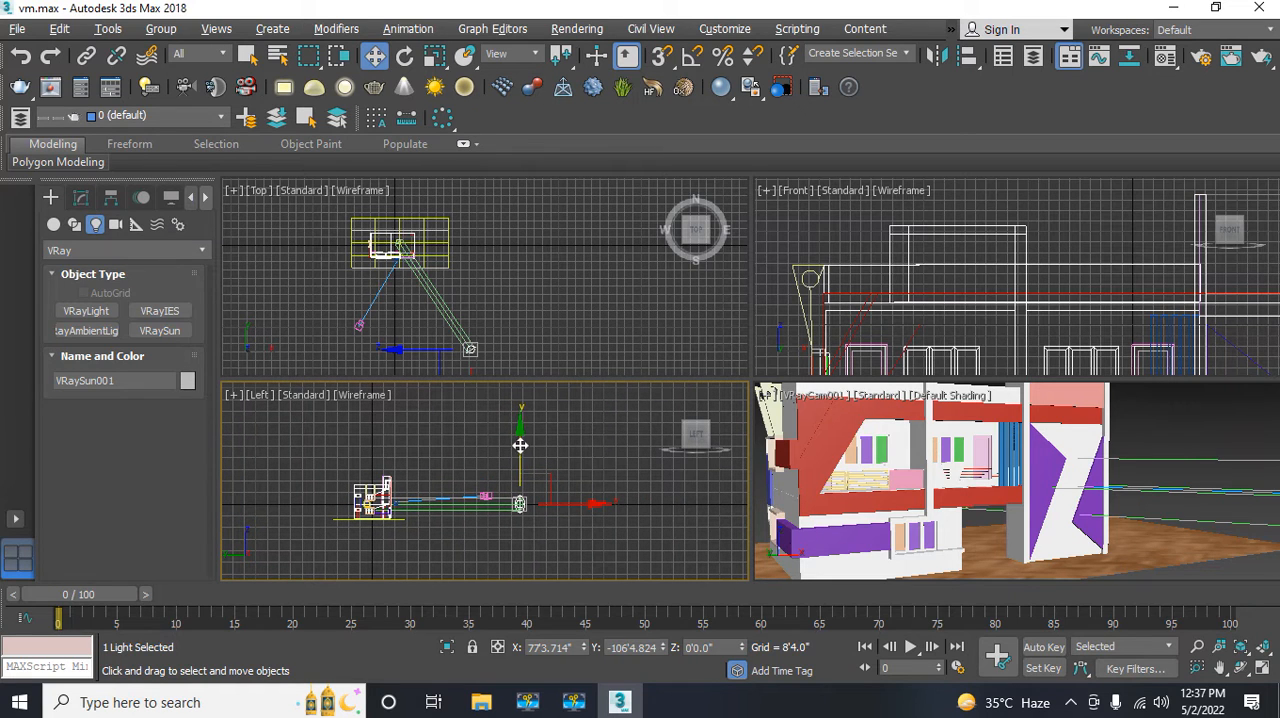
drag(520, 445, 502, 336)
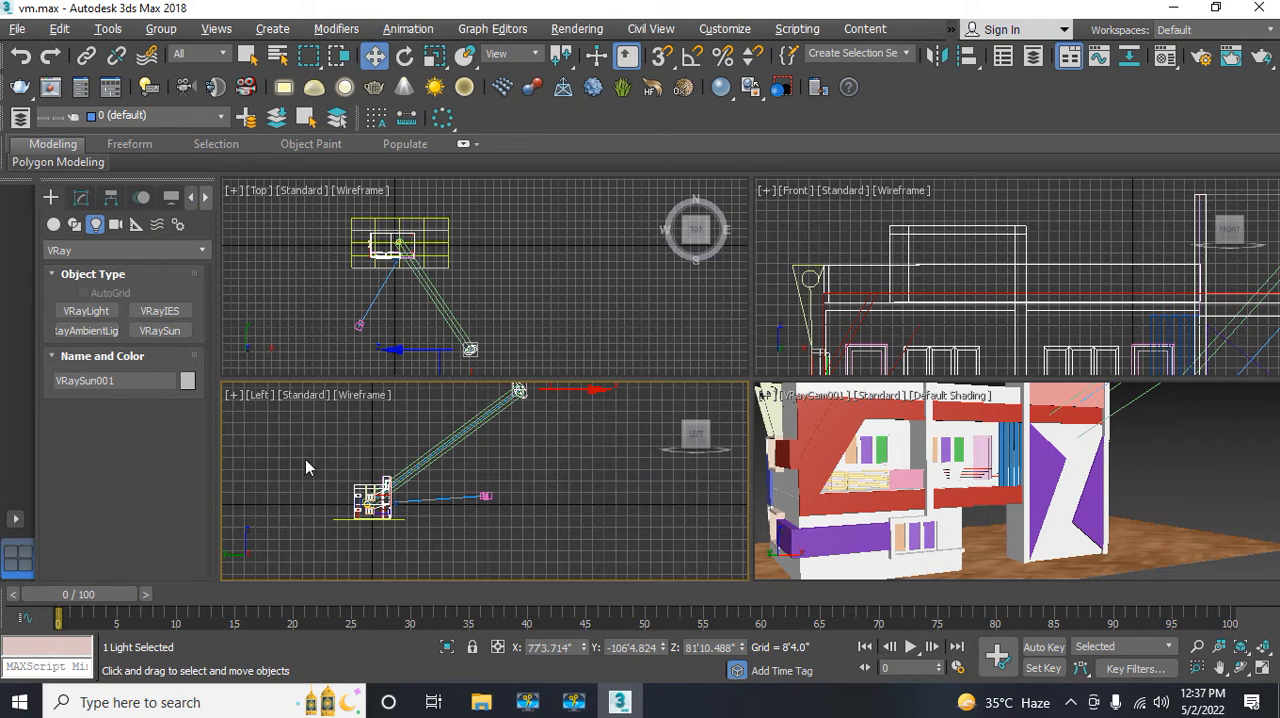
Step: Set the VRaySun's intensity multiplier to 0.04
click(81, 199)
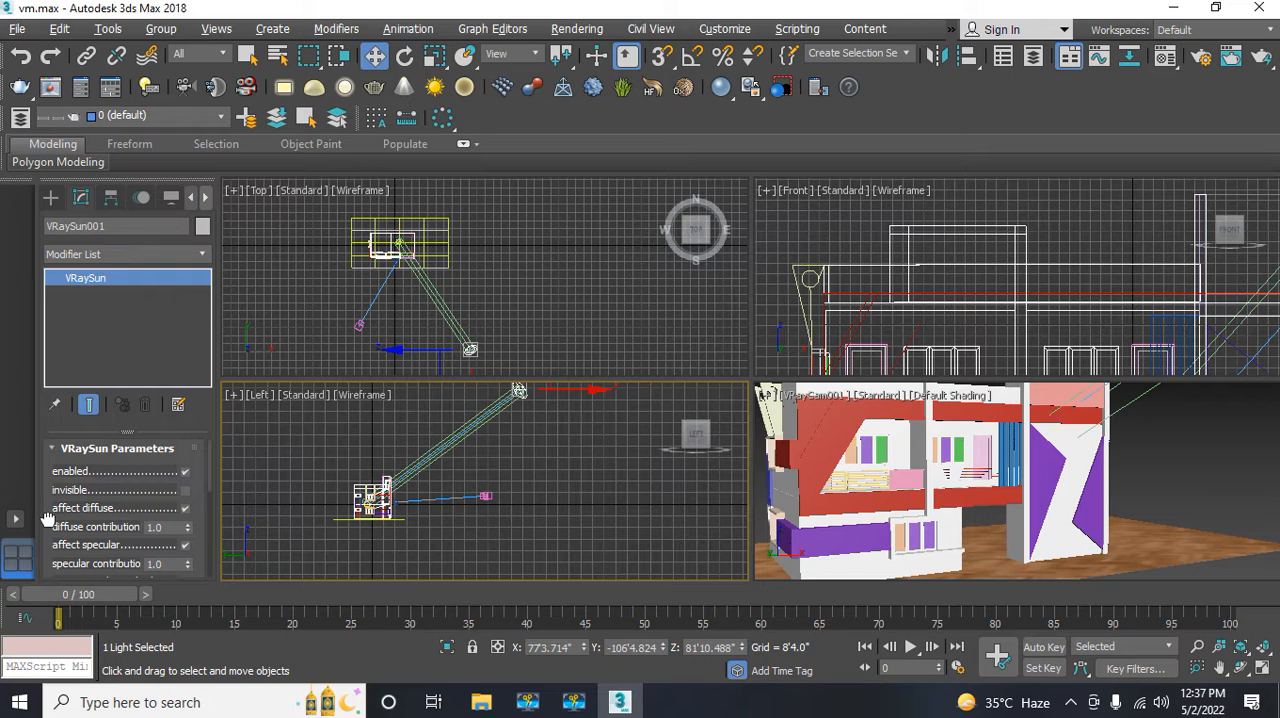
drag(47, 546, 70, 462)
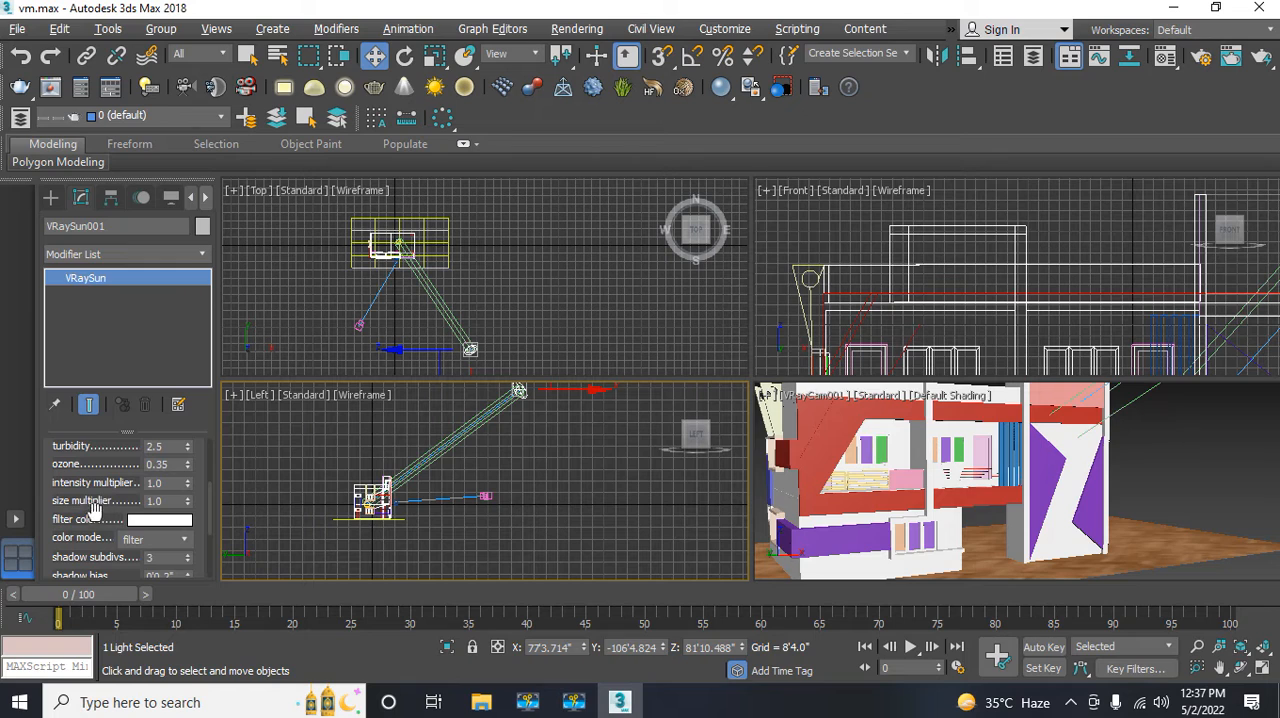
click(171, 484)
text(0)
click(530, 390)
Step: Place the DefaultVRaySky environment map as an instance in an empty Material Editor slot and close the environment settings
click(566, 31)
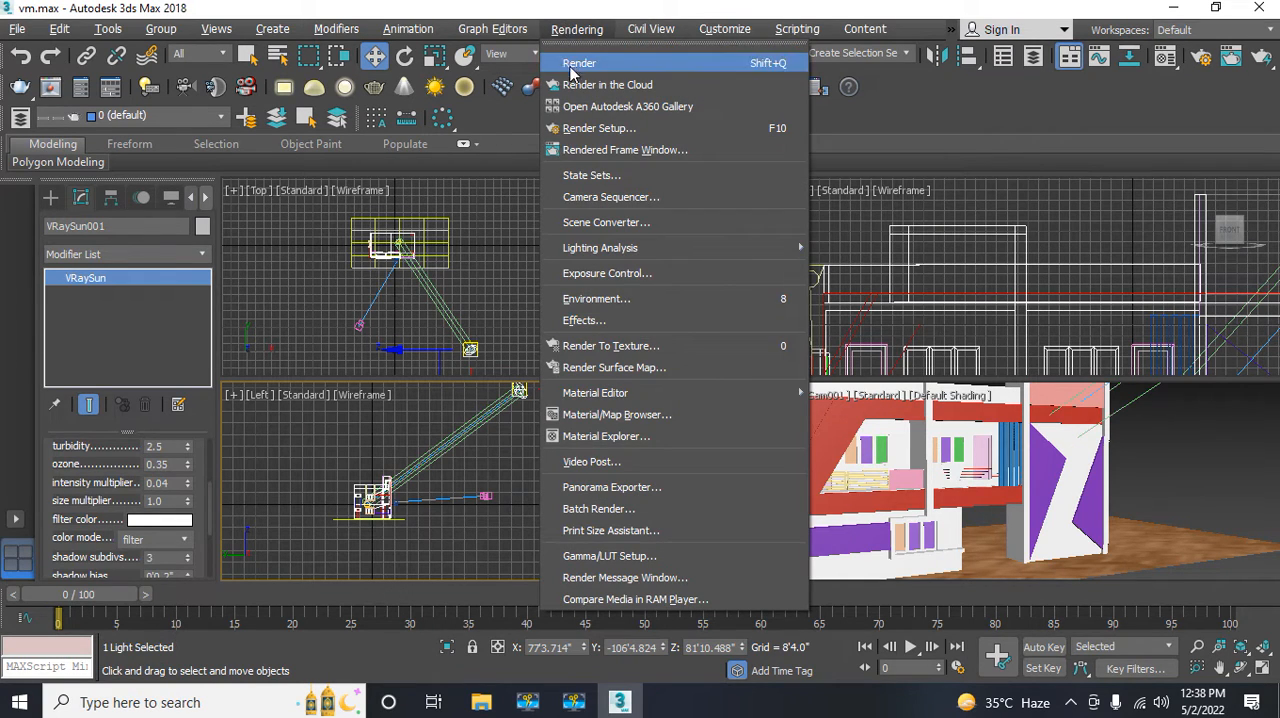
click(585, 299)
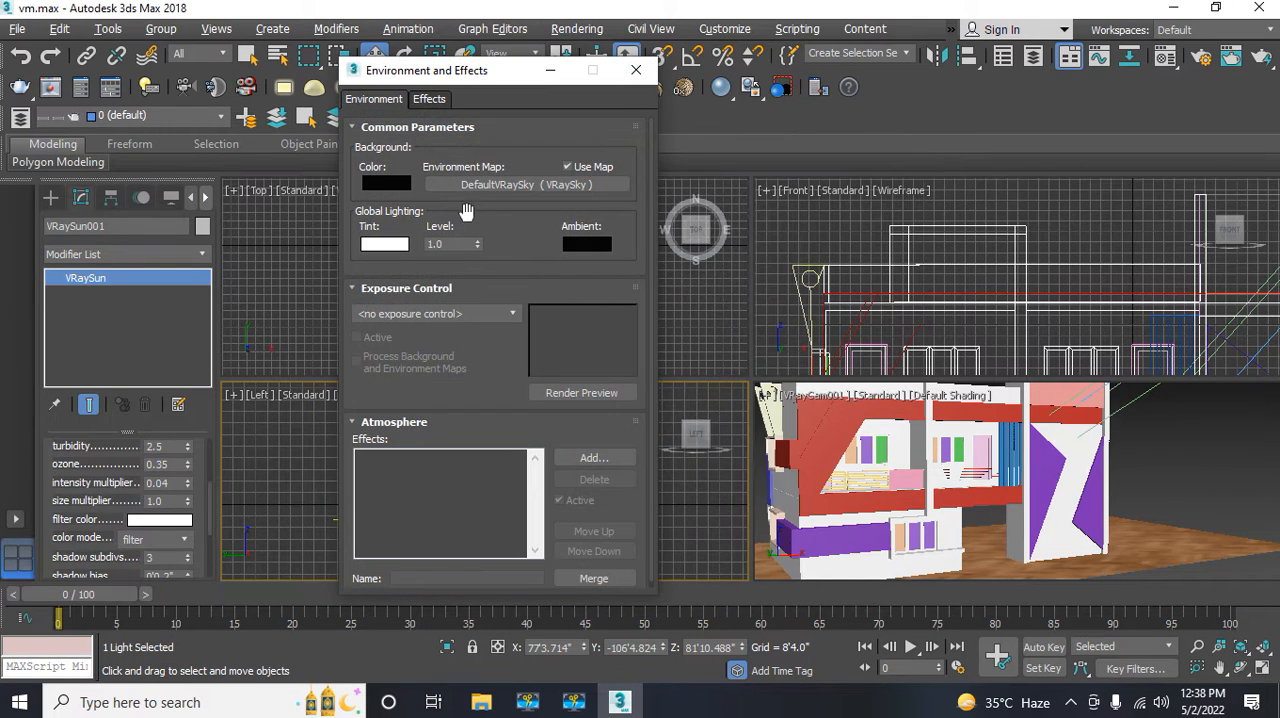
drag(476, 72, 762, 88)
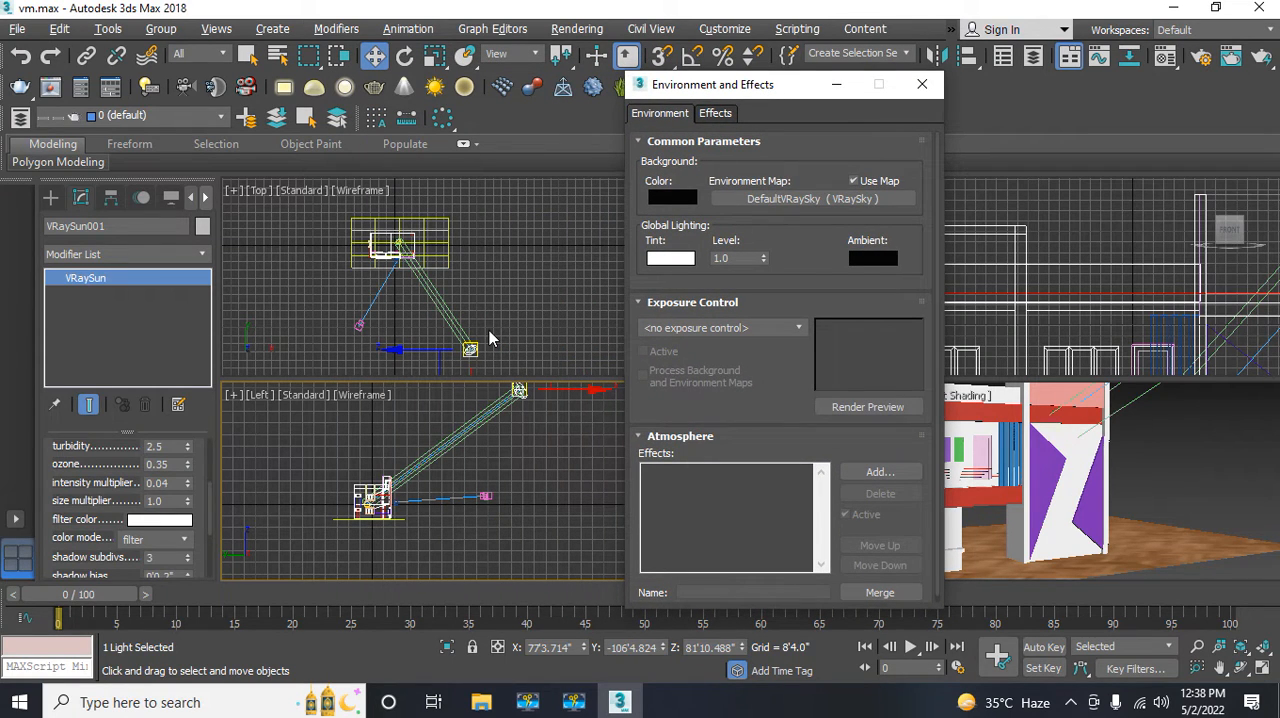
key(m)
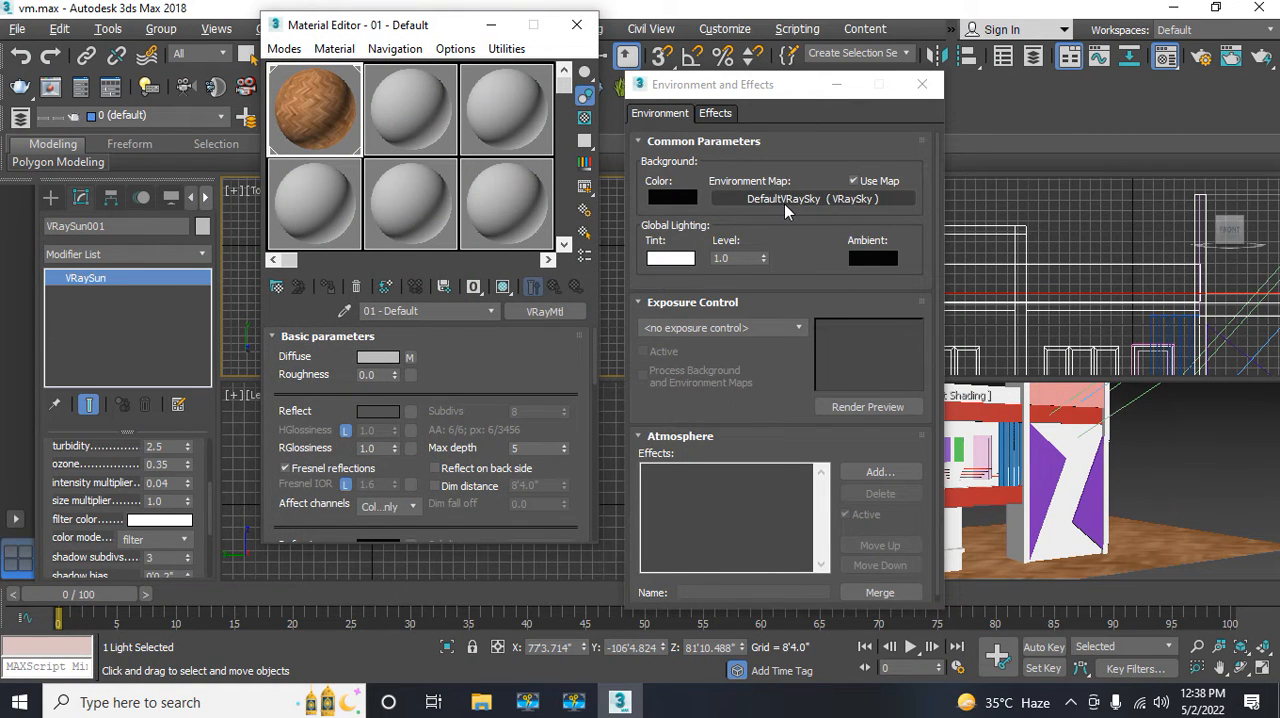
drag(784, 204, 311, 196)
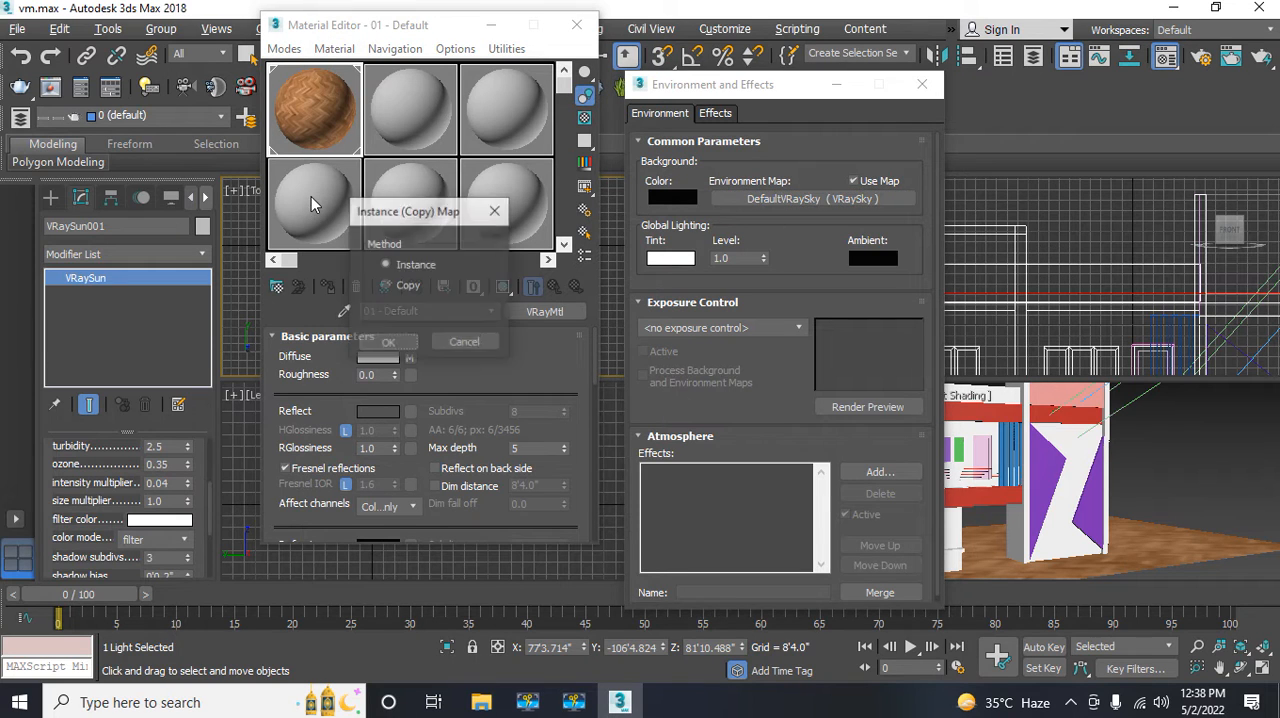
click(394, 343)
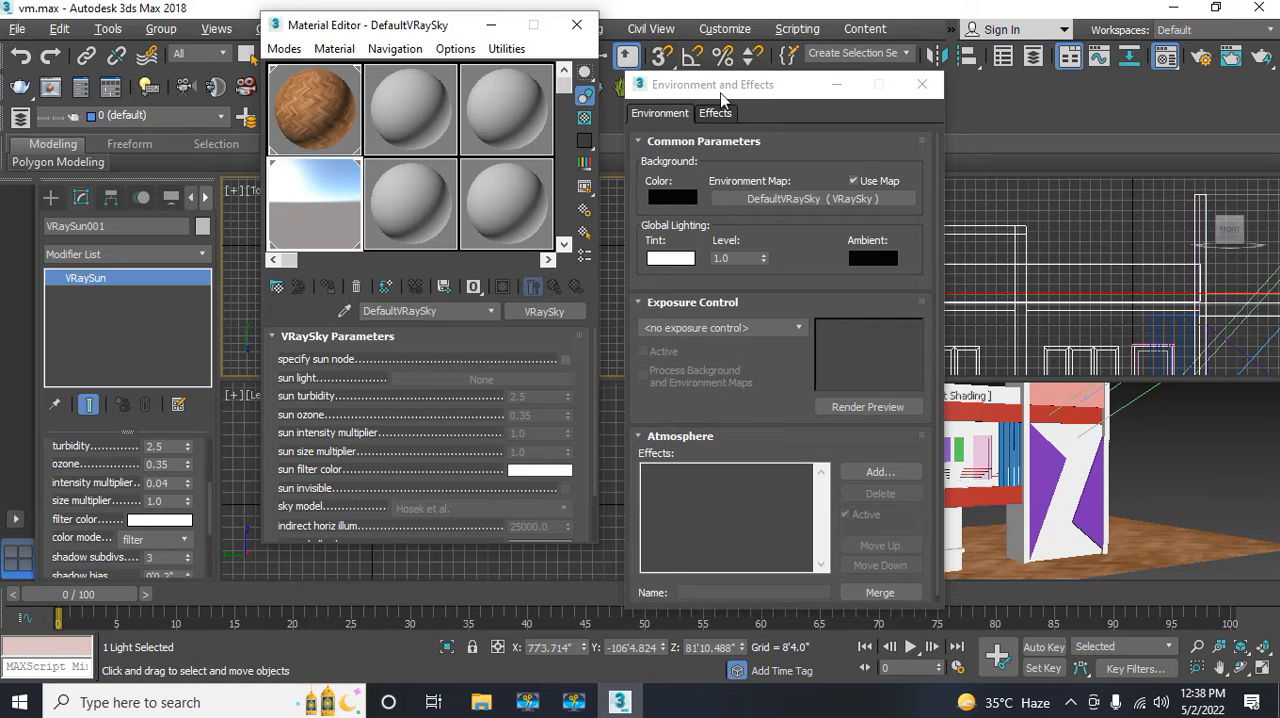
drag(721, 97, 499, 132)
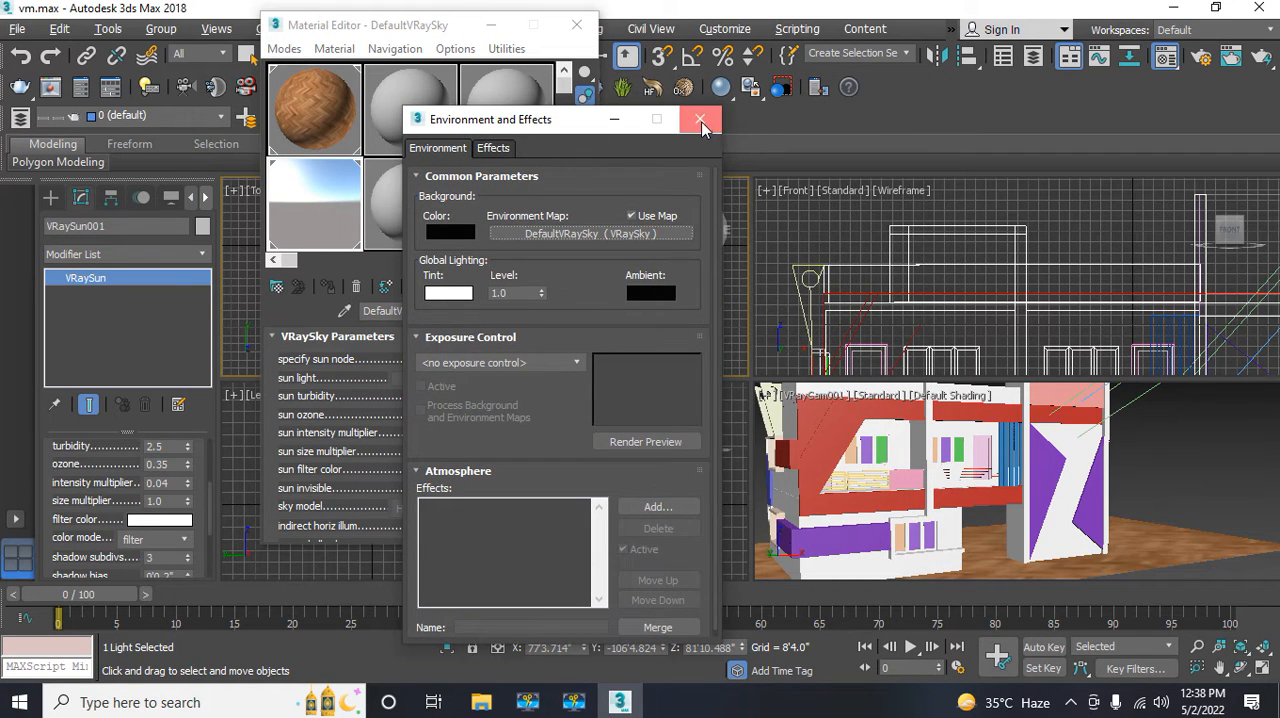
click(701, 121)
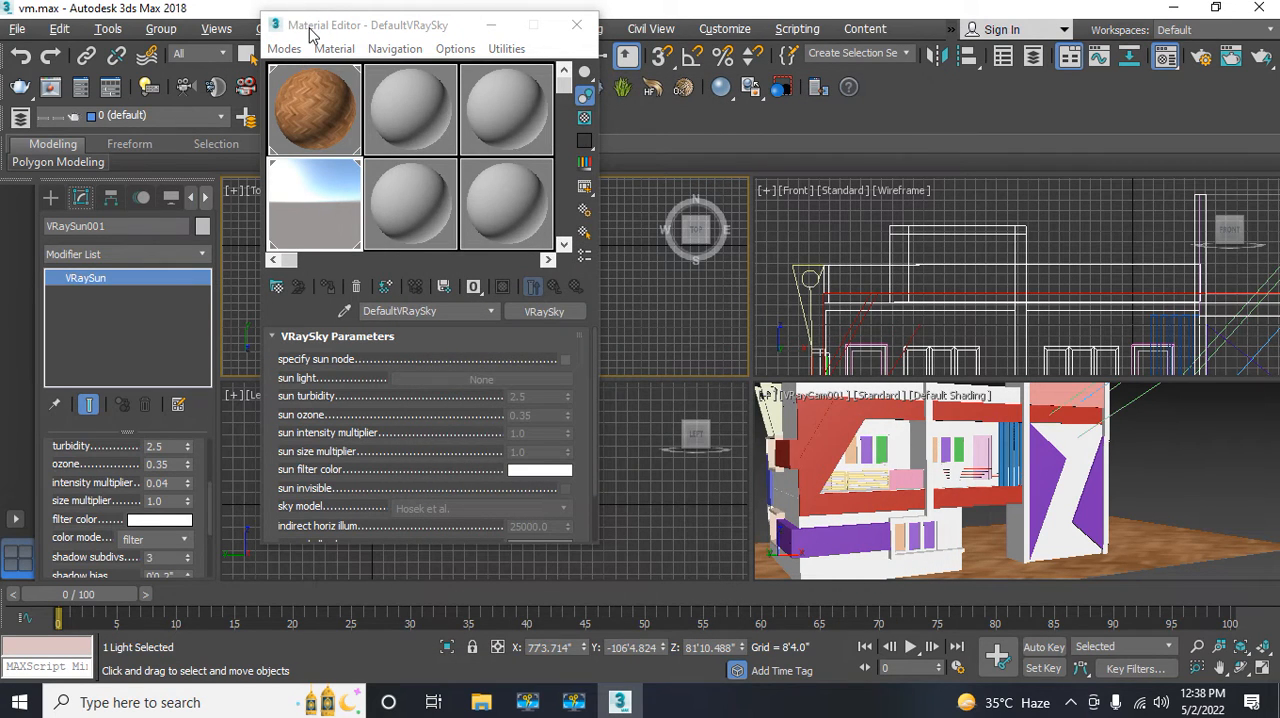
Step: Enable specify sun node for the VRaySky map and assign the scene's VRaySun001 as its sun light
drag(310, 35, 615, 48)
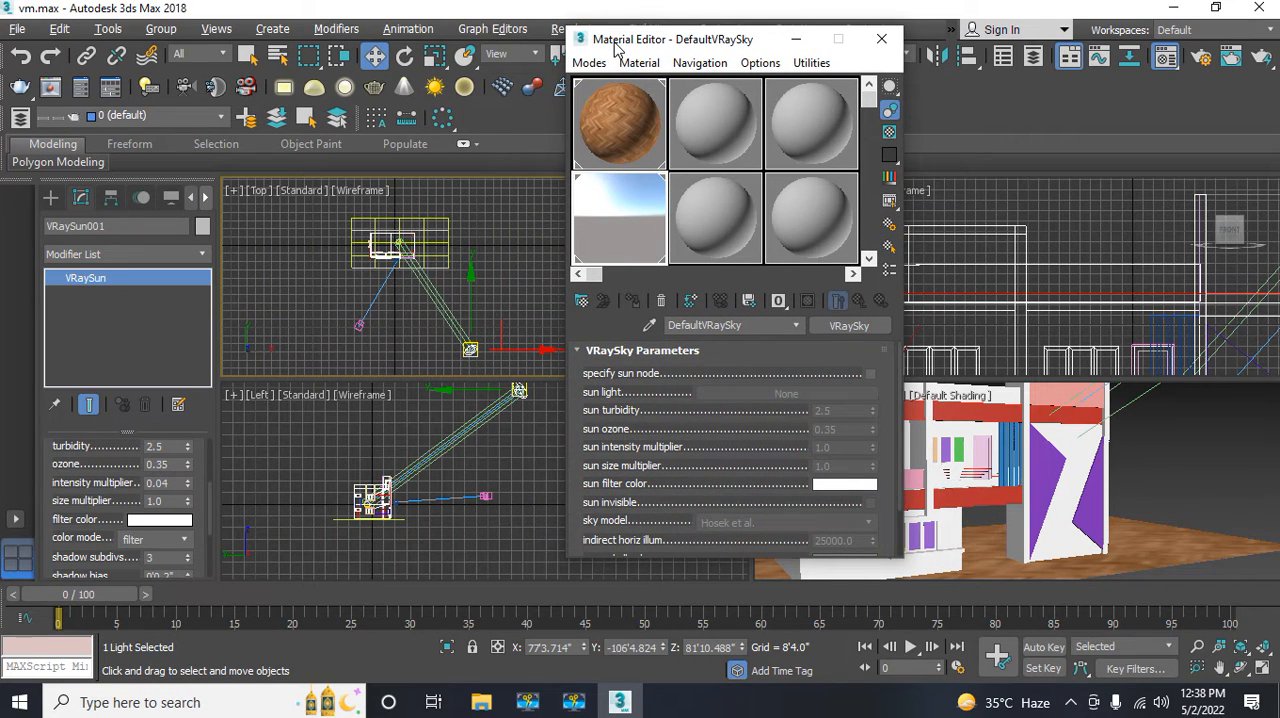
click(871, 374)
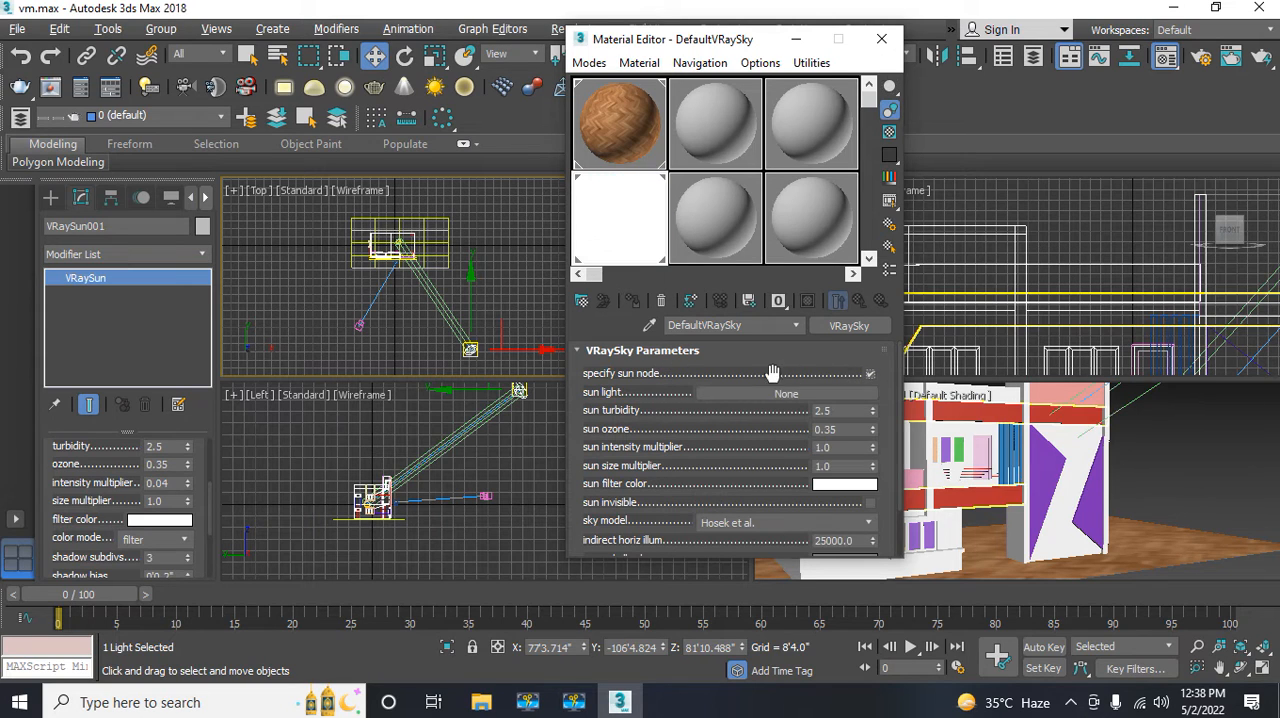
click(720, 396)
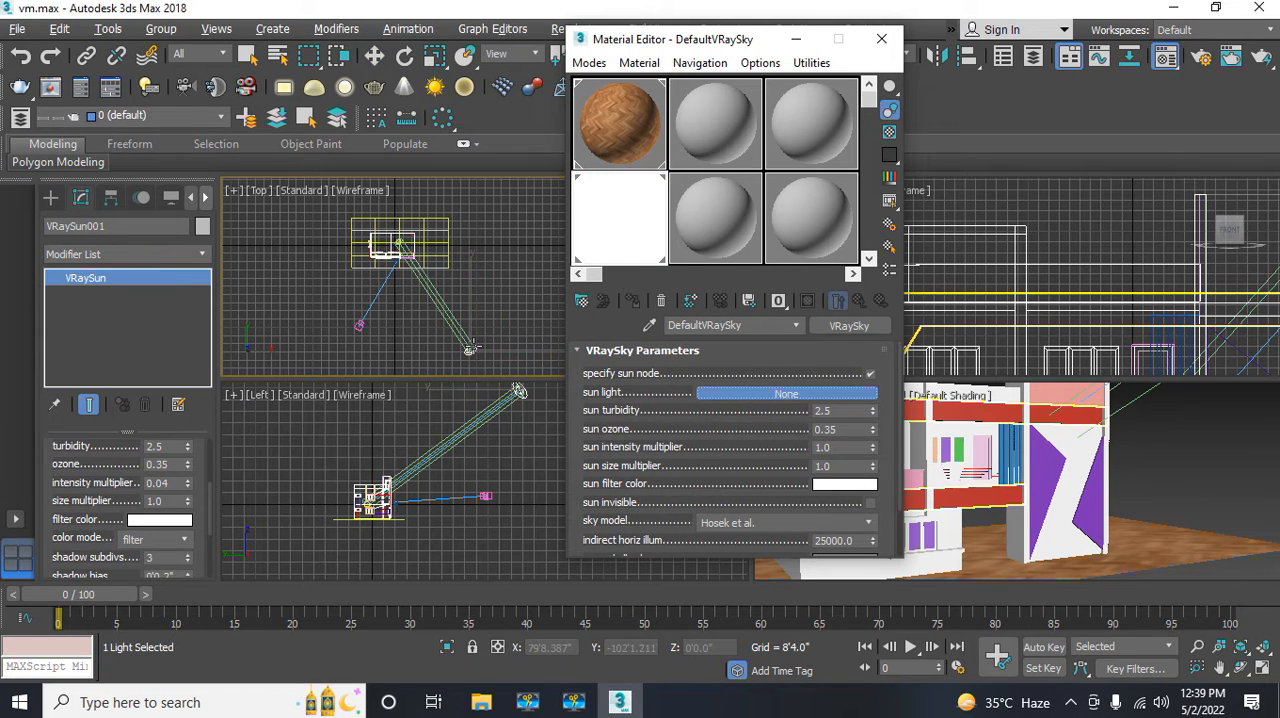
click(471, 349)
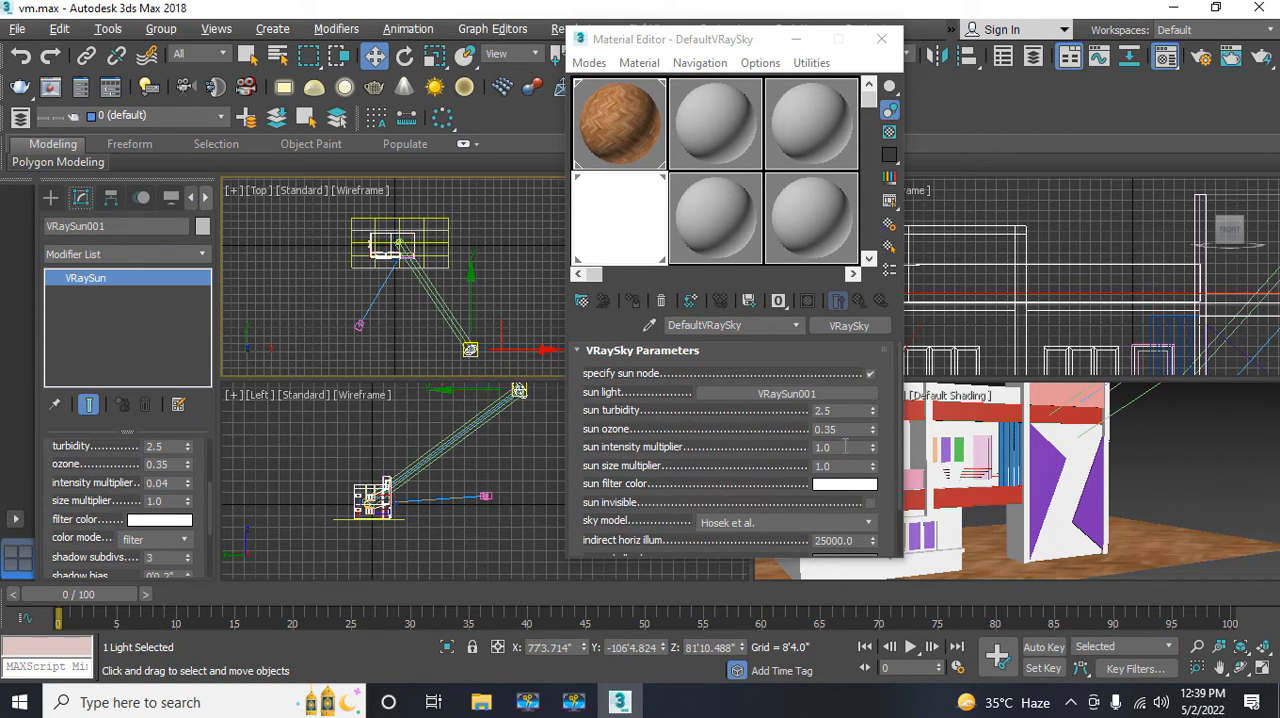
Step: Set the VRaySky's sun intensity multiplier to 0.04 and close the Material Editor
click(845, 447)
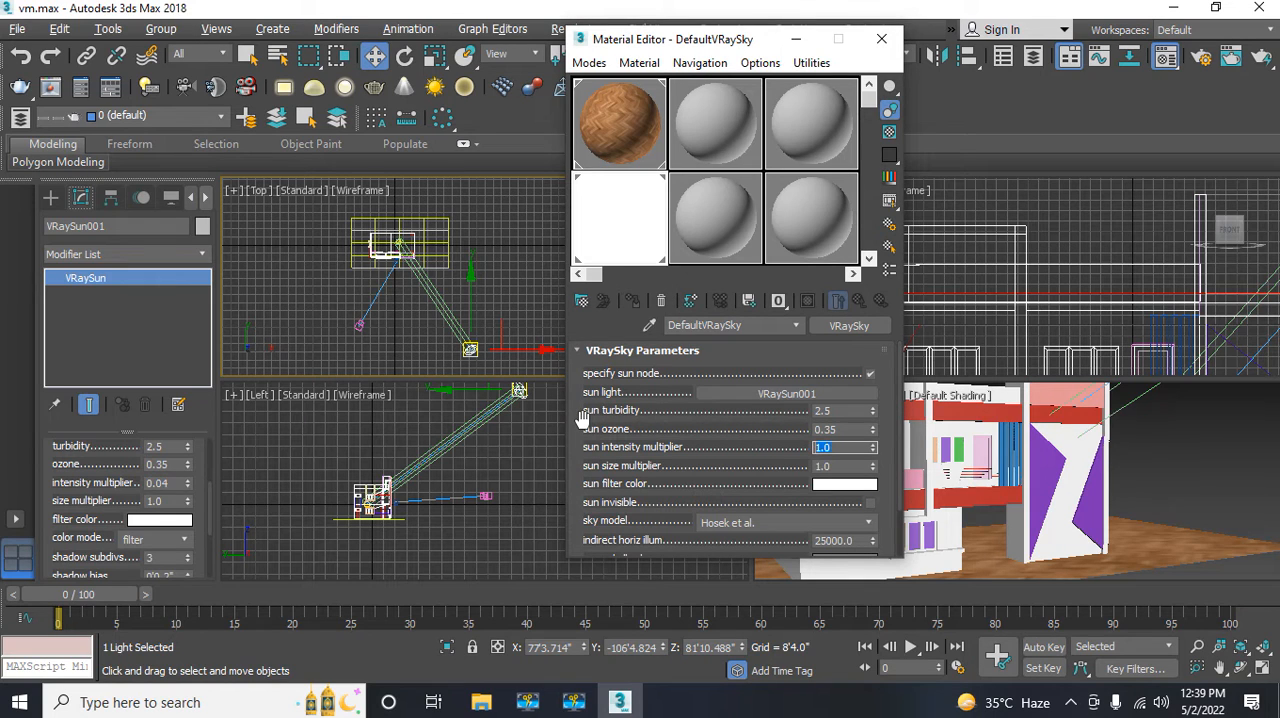
text(0.04)
key(Return)
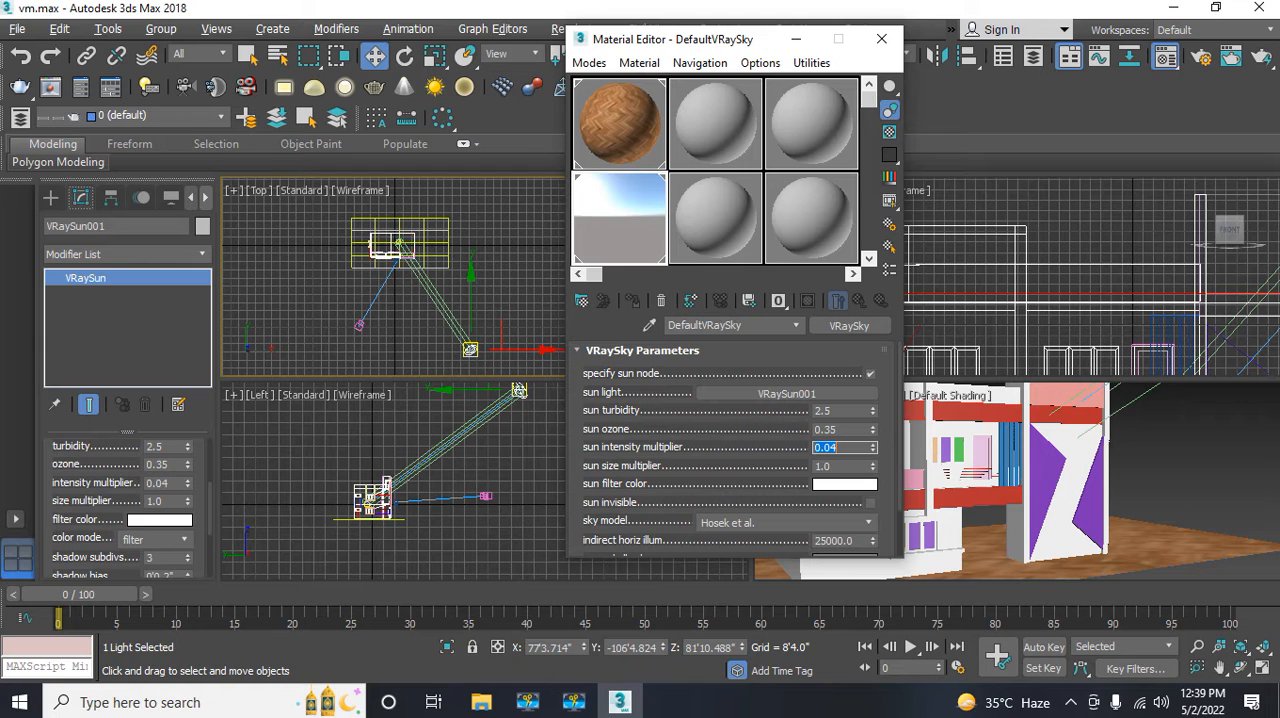
click(879, 40)
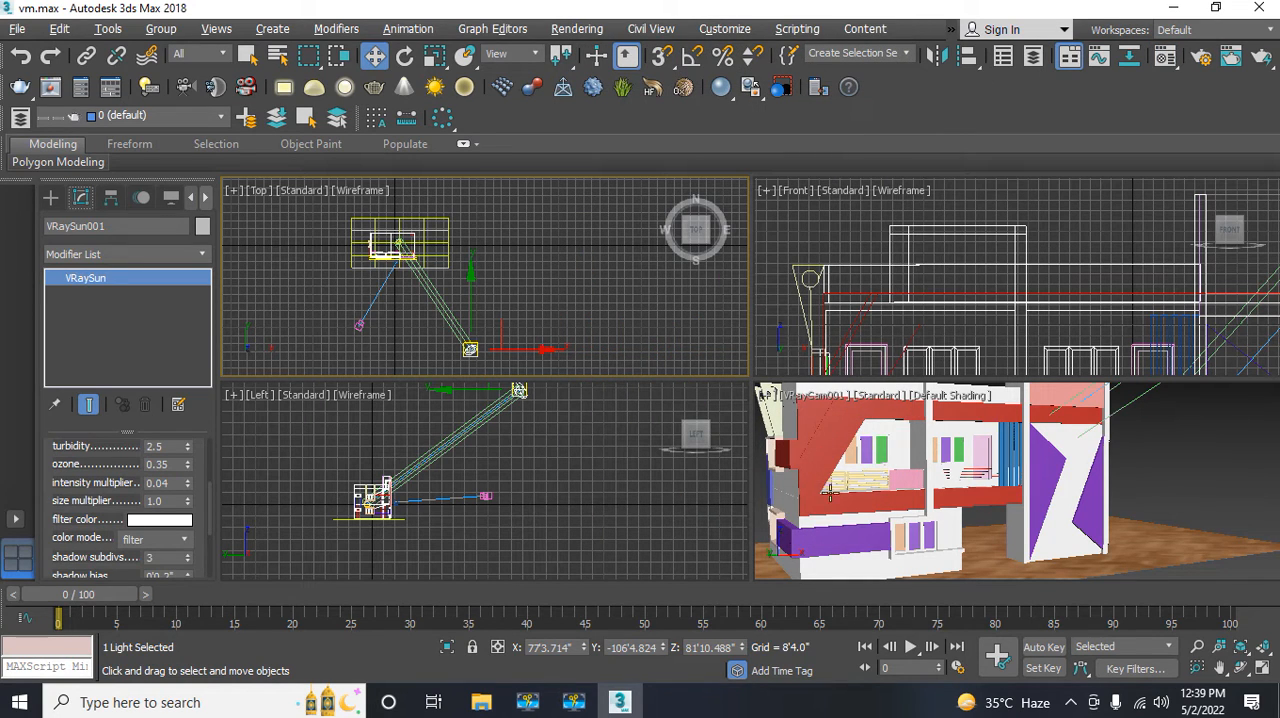
Step: Render the VRayCam001 view to check the sun and sky lighting, and close the frame buffer
click(823, 510)
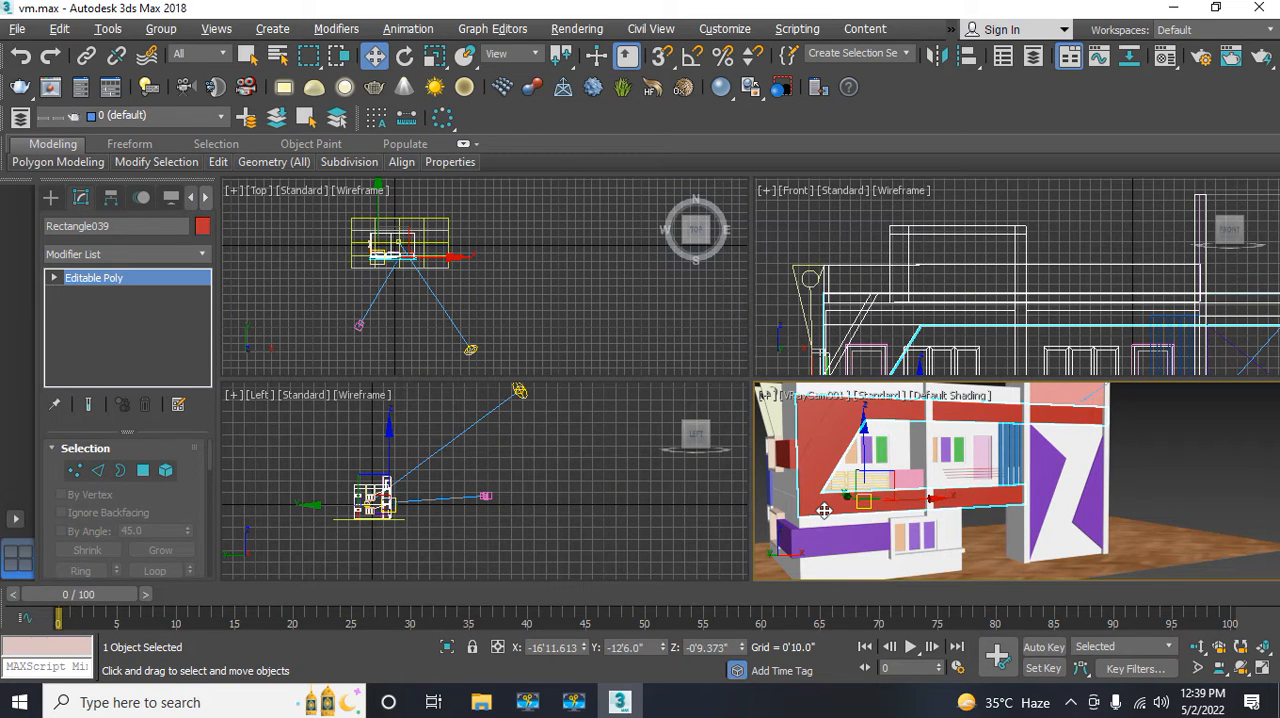
click(640, 30)
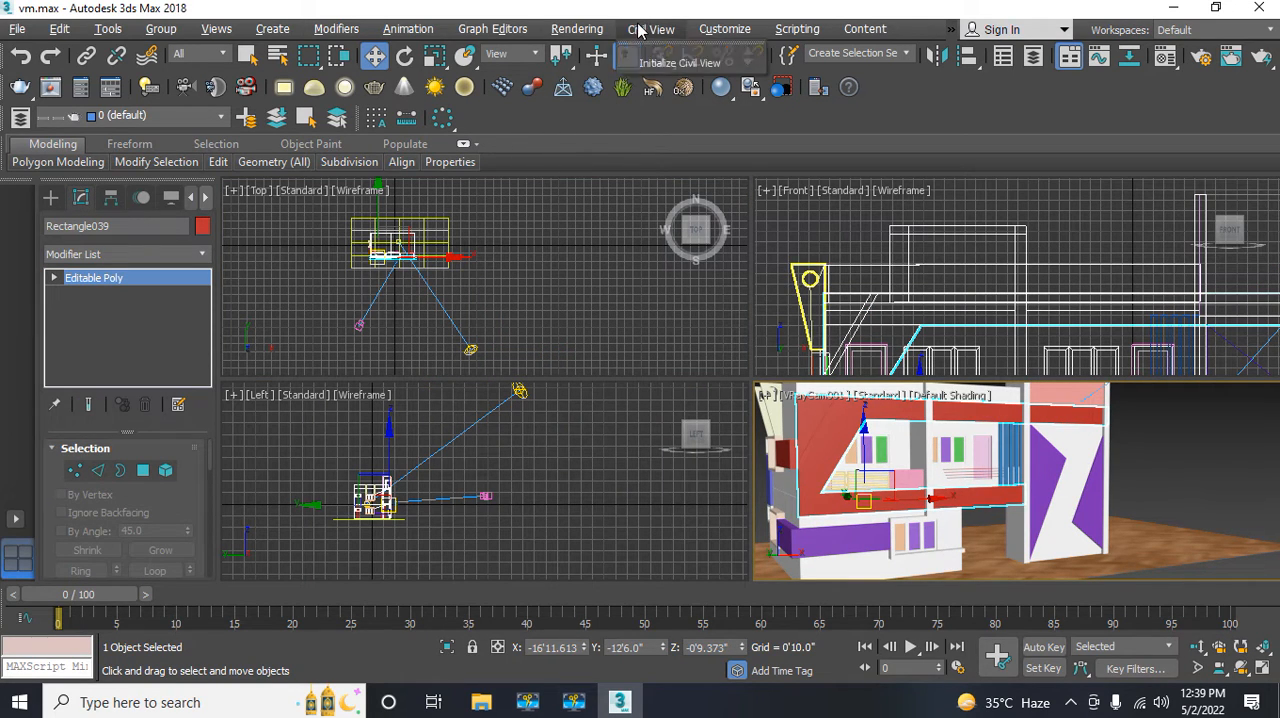
mouse_move(572, 29)
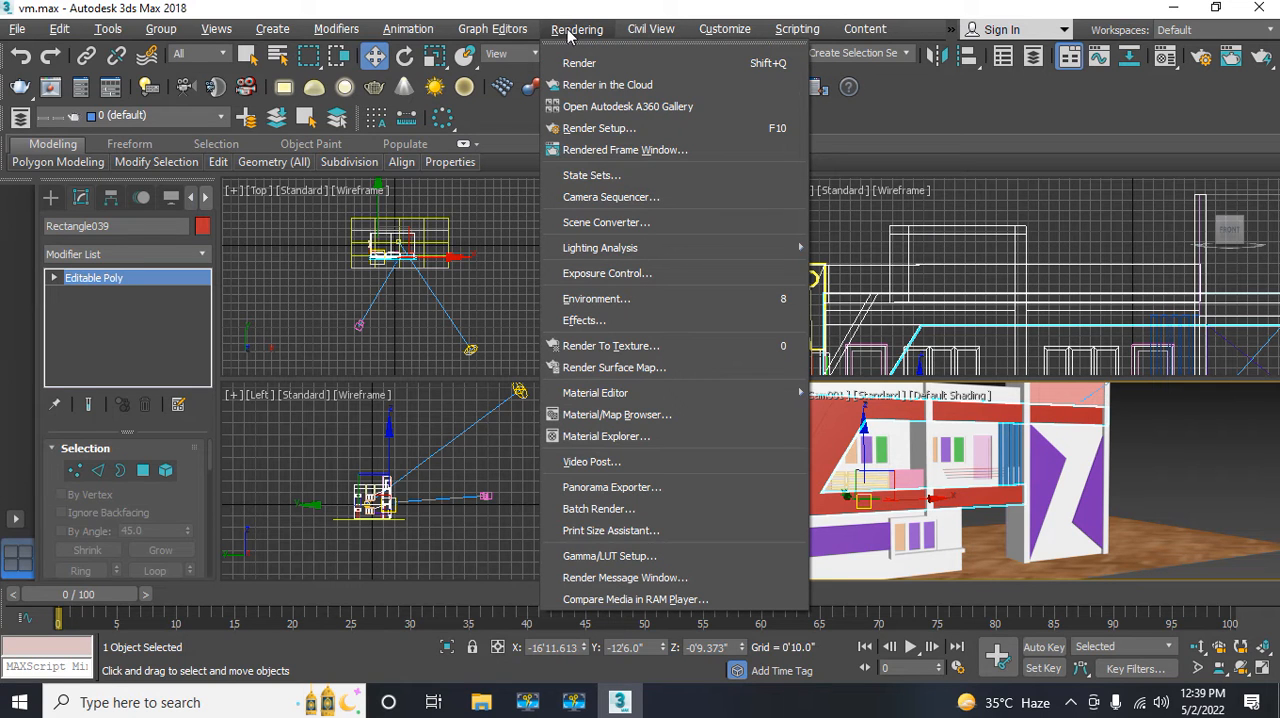
click(580, 63)
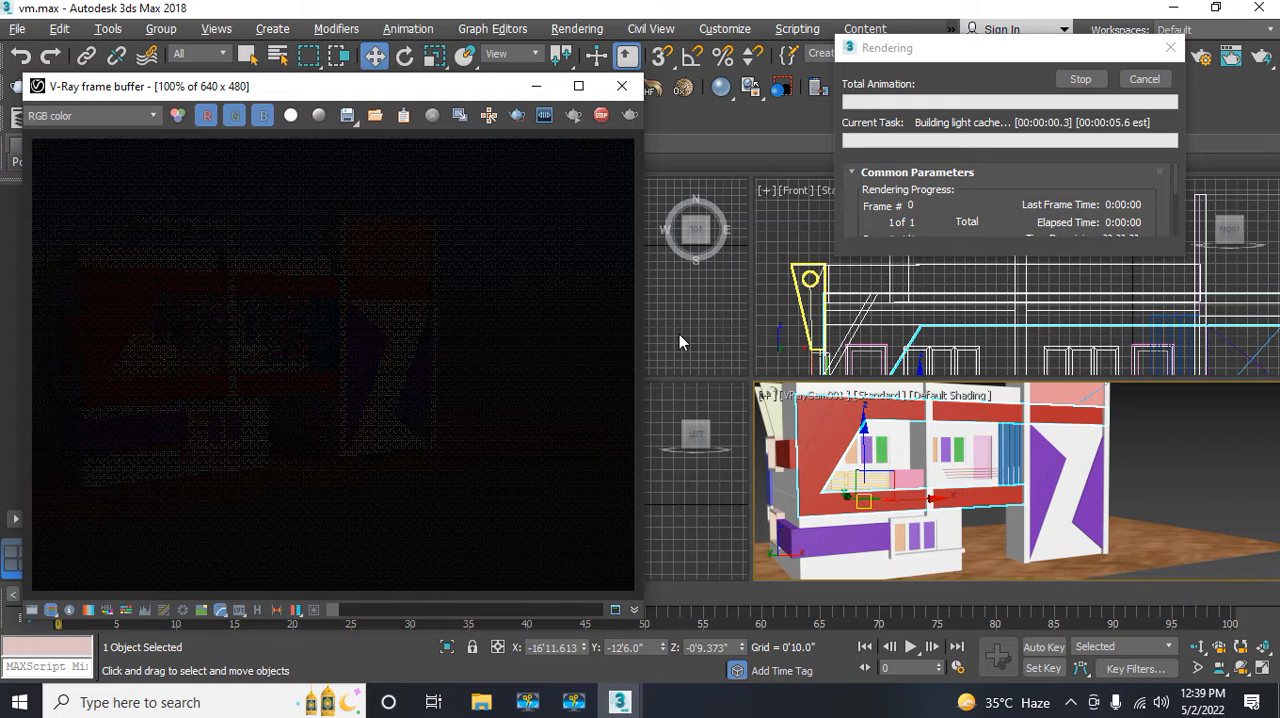
drag(305, 89, 510, 77)
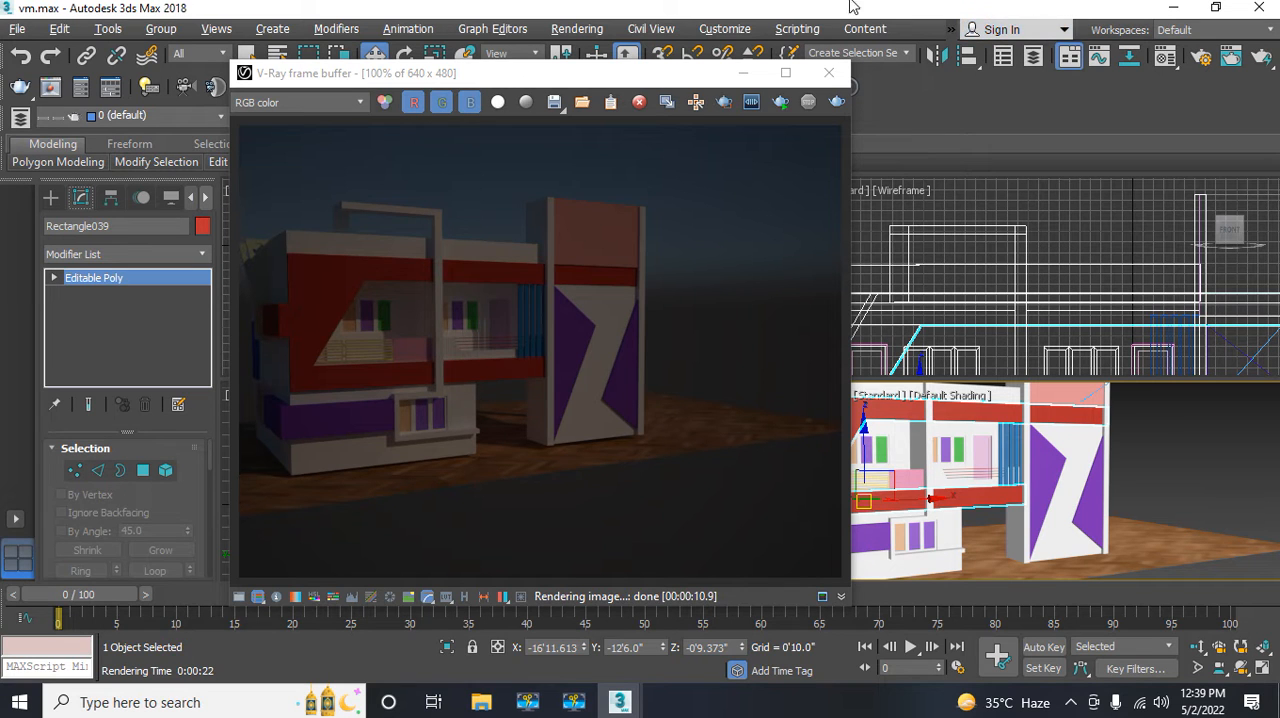
click(828, 72)
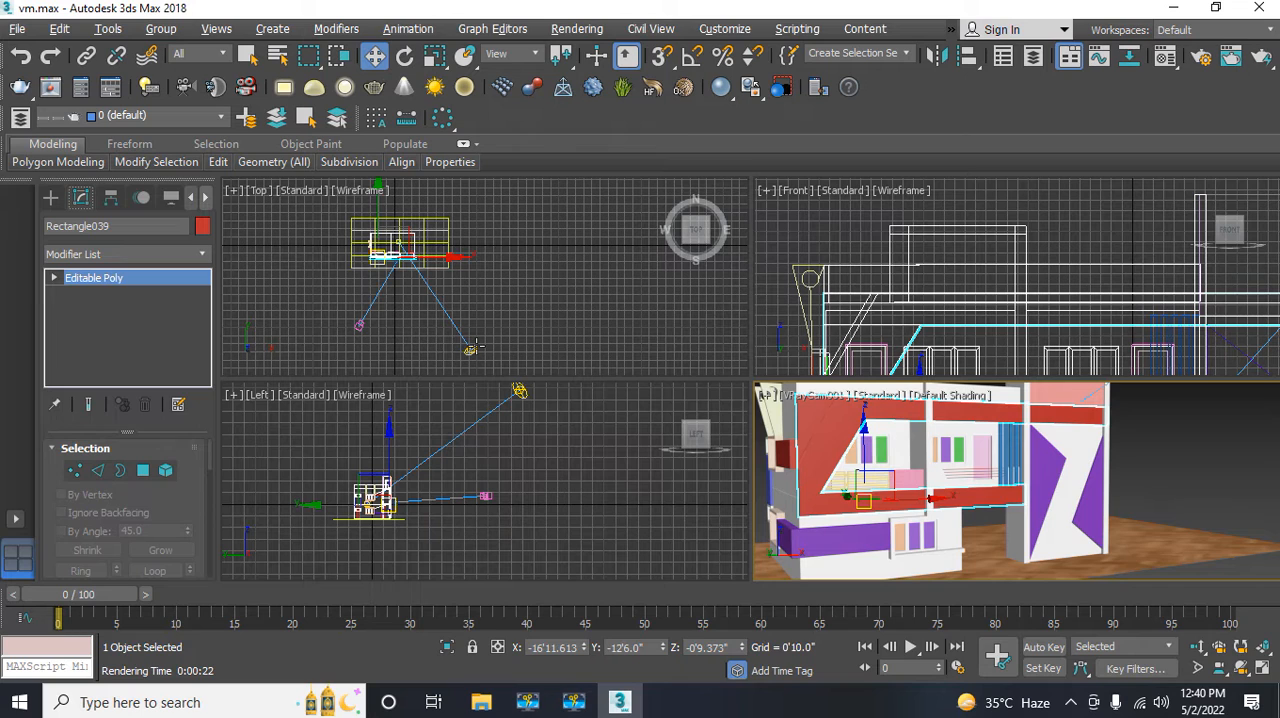
Step: Set the f-number of the VRayCam001 camera to 3.0
click(361, 325)
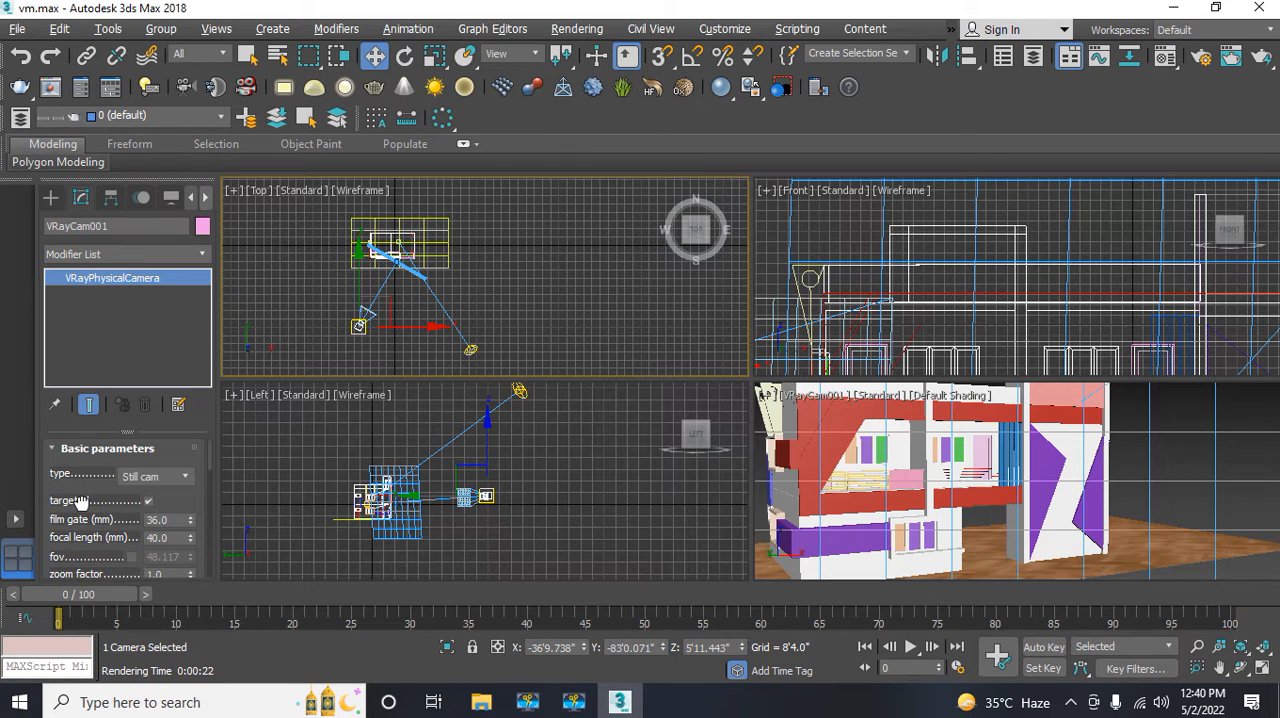
drag(82, 500, 111, 350)
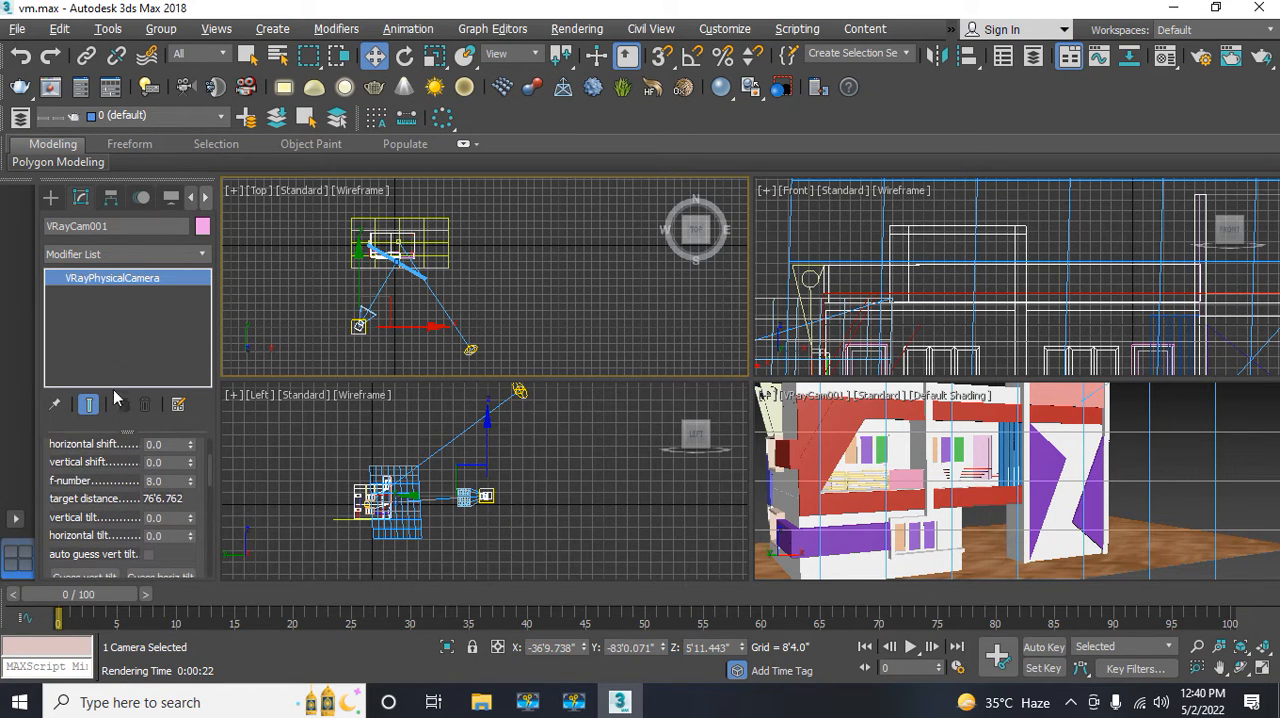
click(162, 480)
text(3)
key(Return)
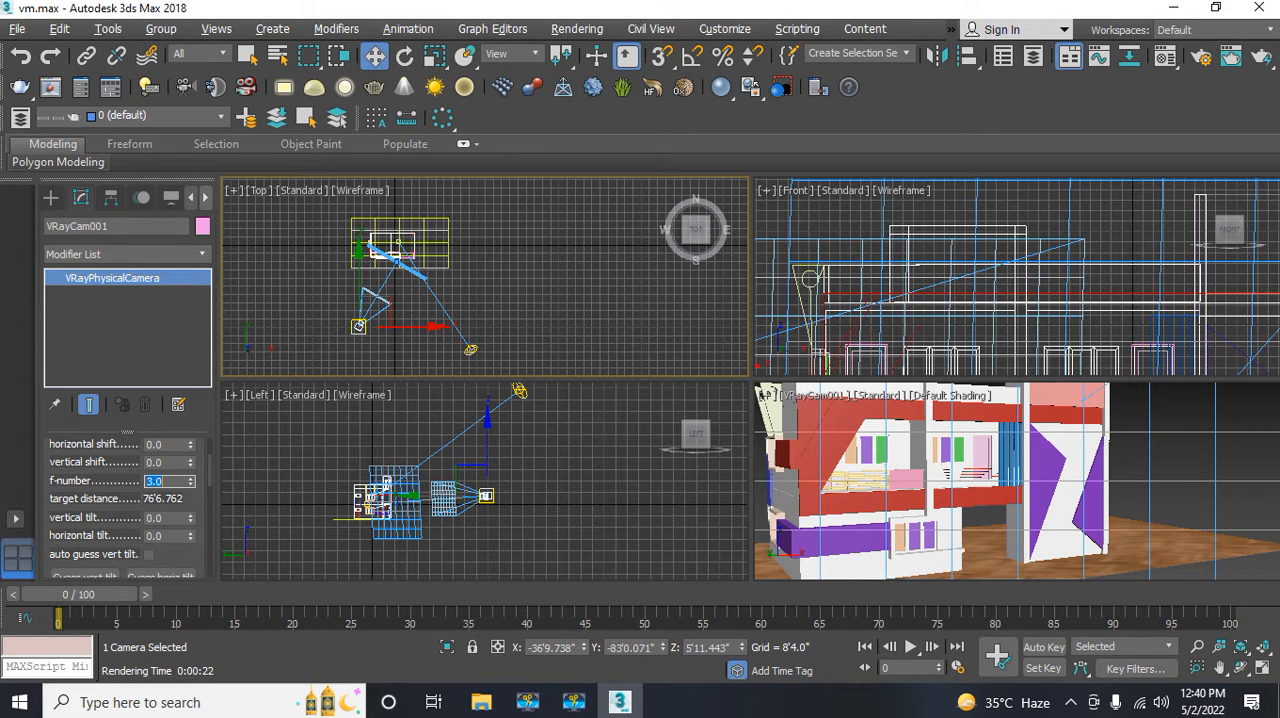
Step: Render the camera view to check the exposure with the new f-number, and close the frame buffer
click(898, 511)
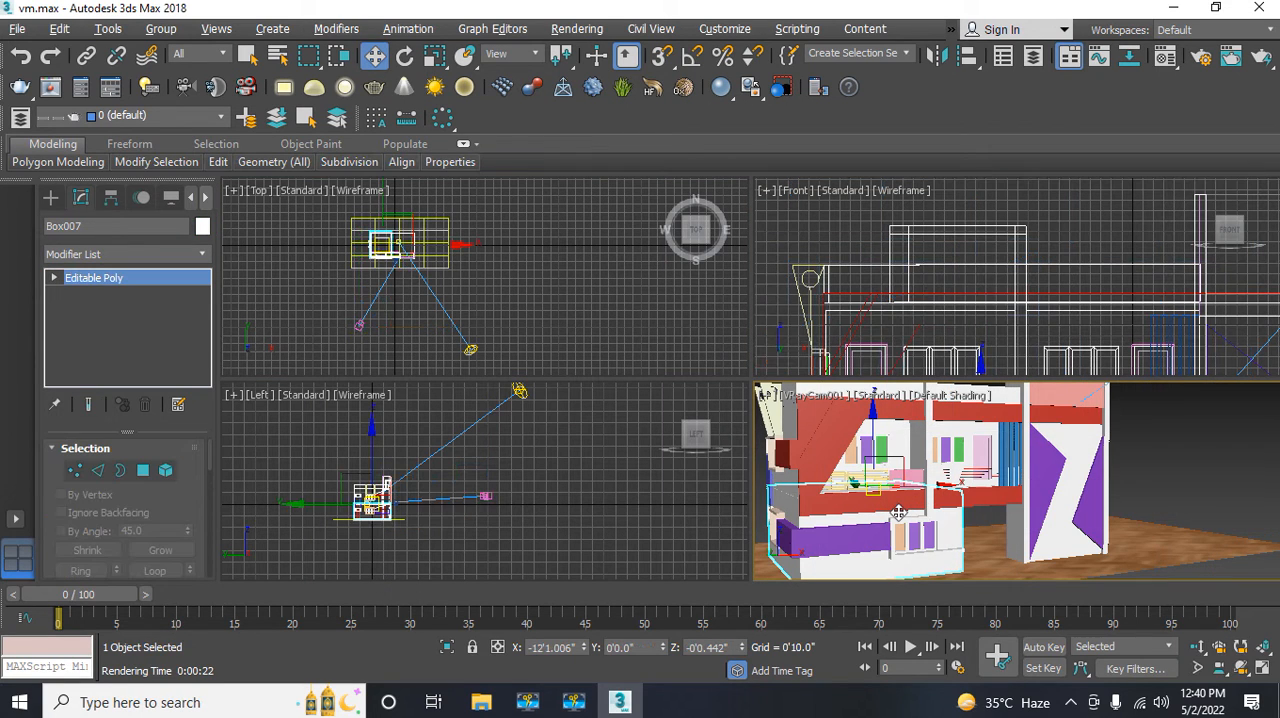
click(588, 31)
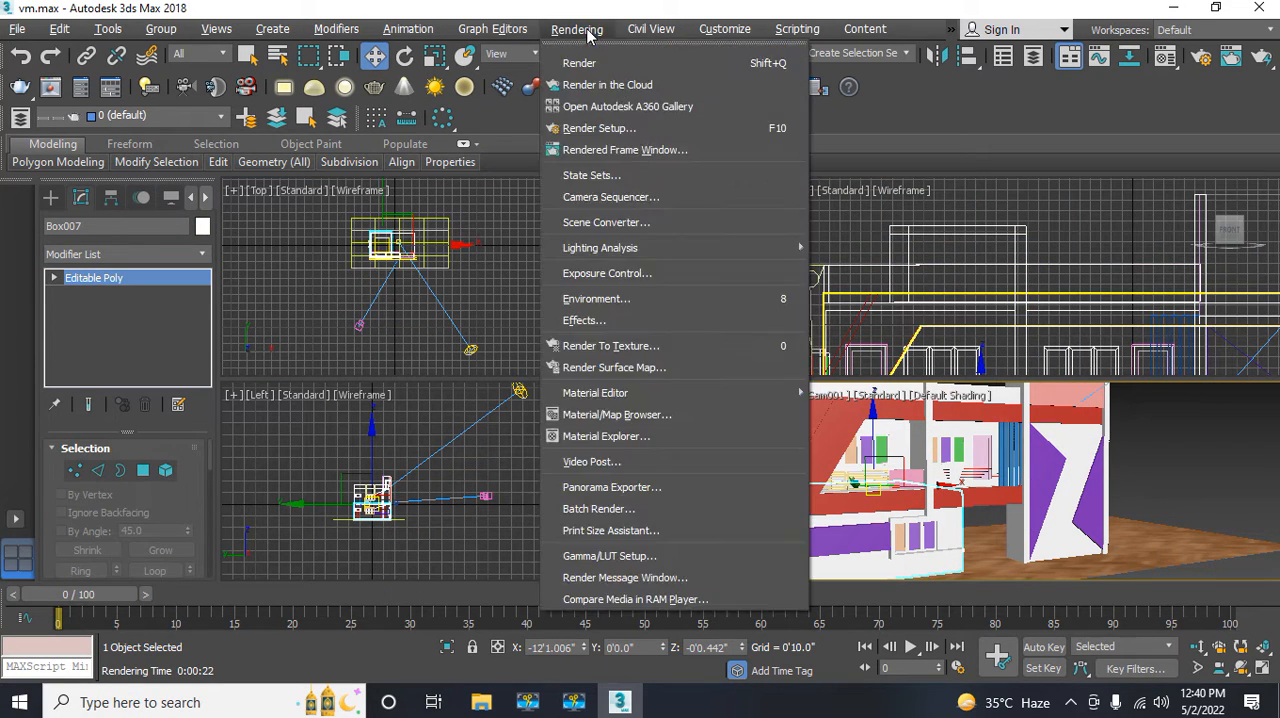
click(580, 63)
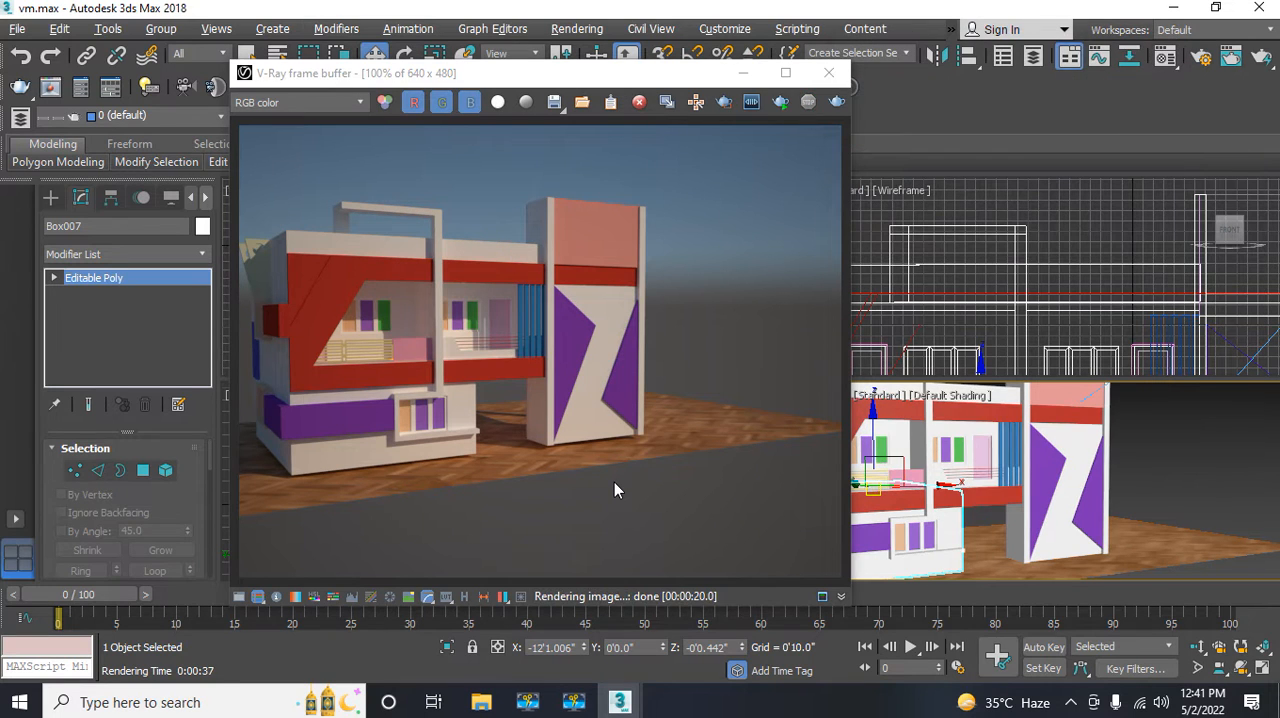
click(826, 76)
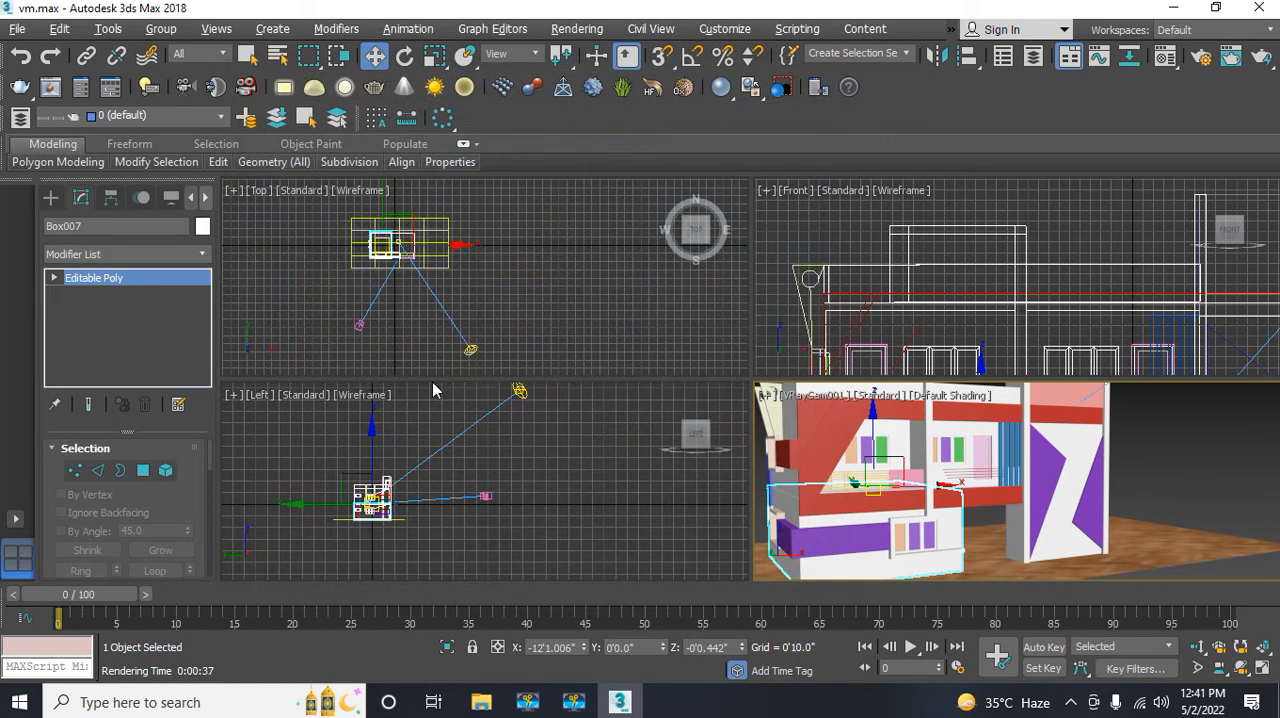
Step: Set VRayCam001's shutter speed to 100 and move the camera closer to the building, to a Y position of about -72'3"
click(359, 326)
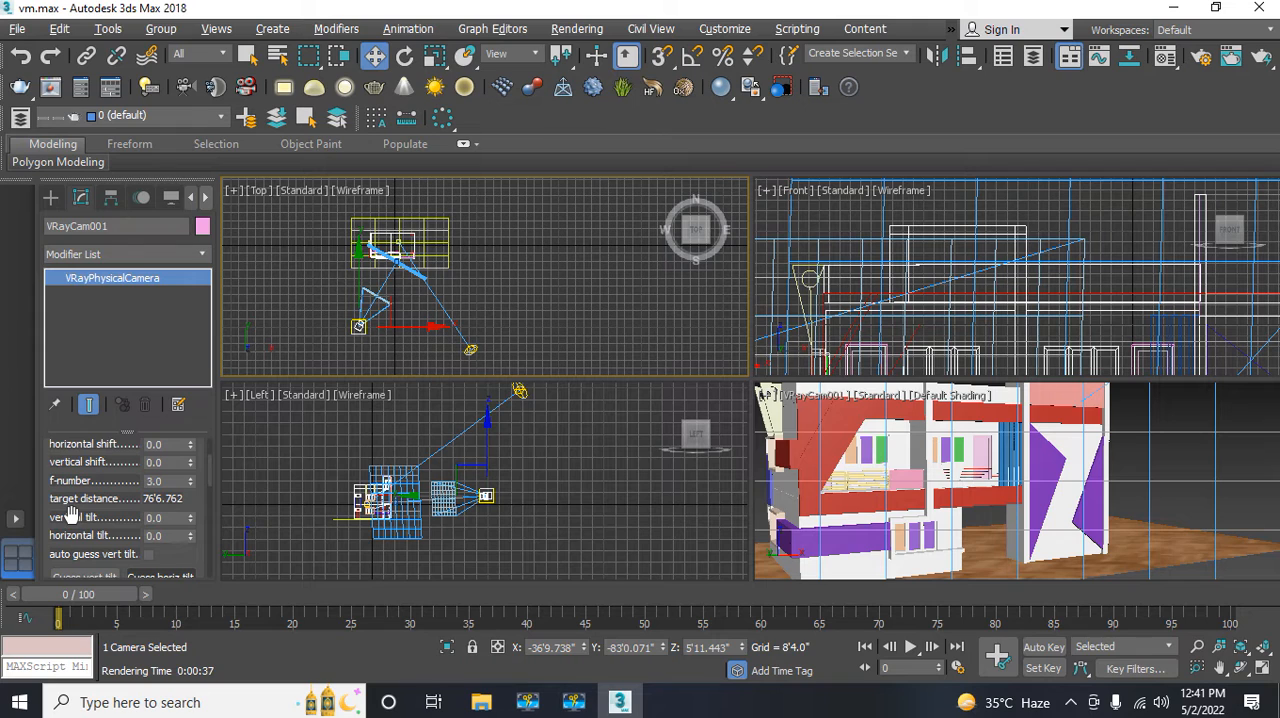
drag(70, 514, 109, 355)
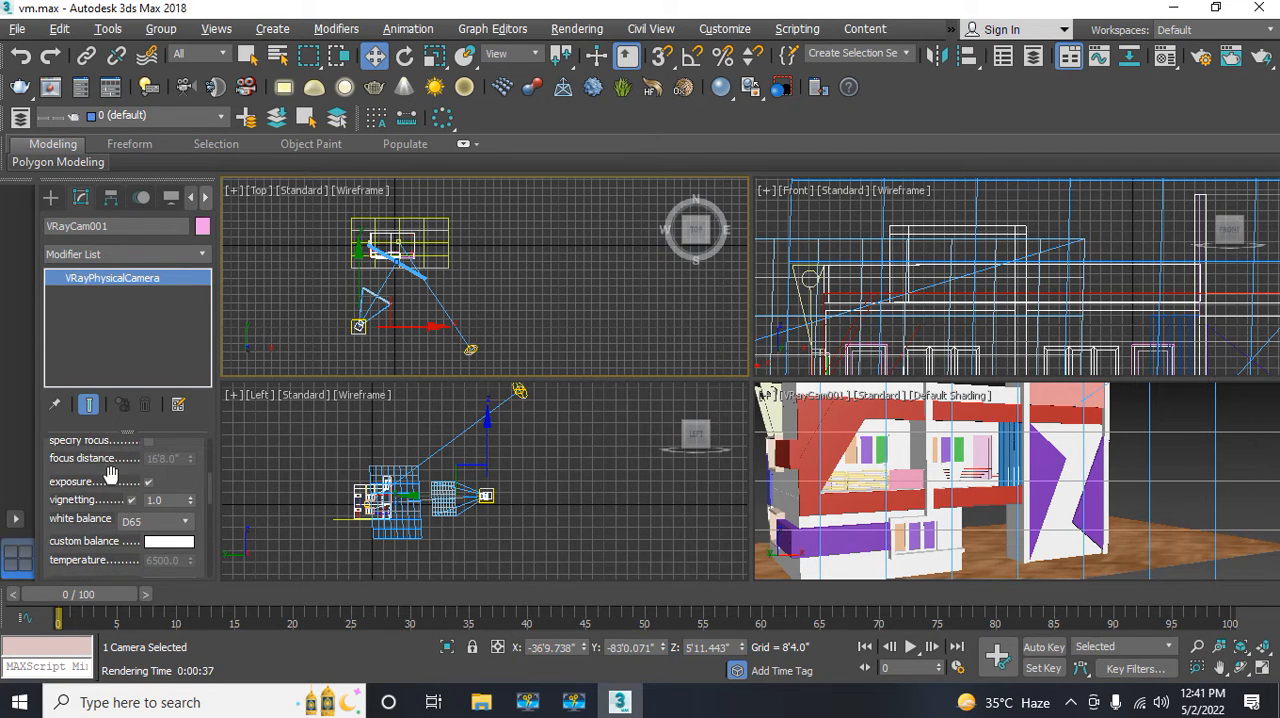
drag(112, 470, 119, 342)
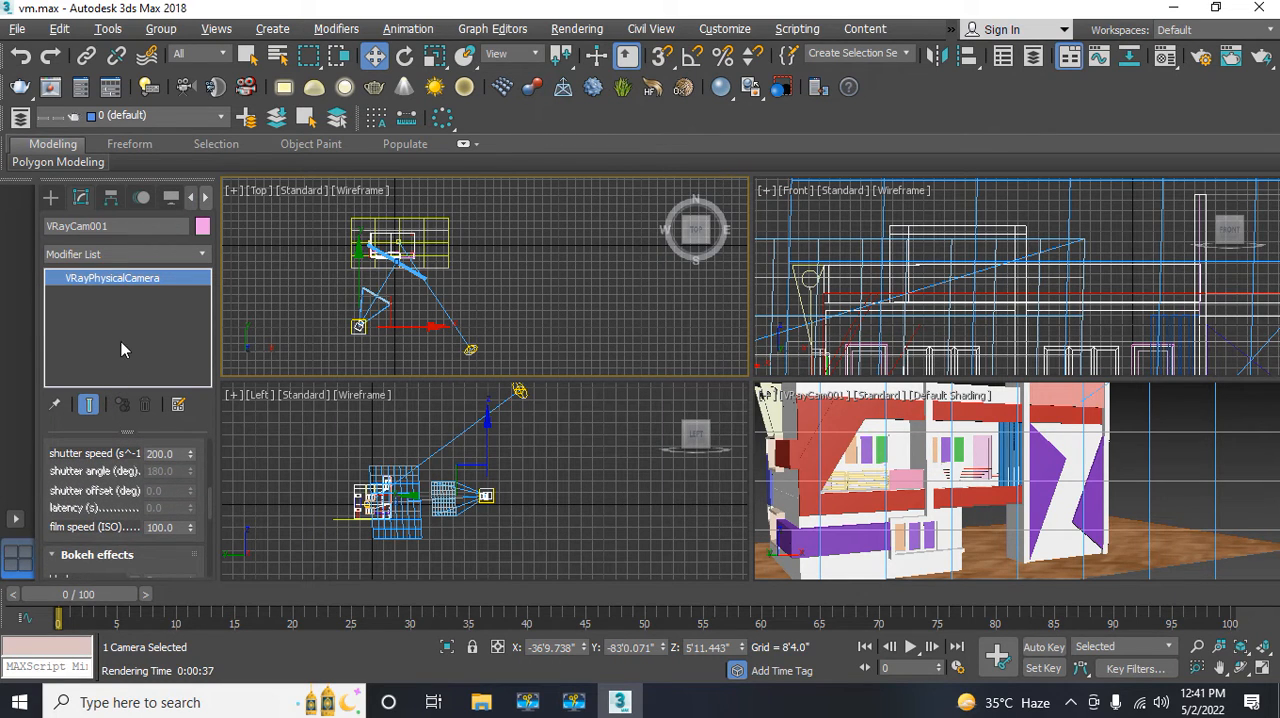
double_click(162, 453)
drag(181, 454, 115, 457)
text(100)
key(Return)
click(364, 330)
drag(360, 300, 360, 290)
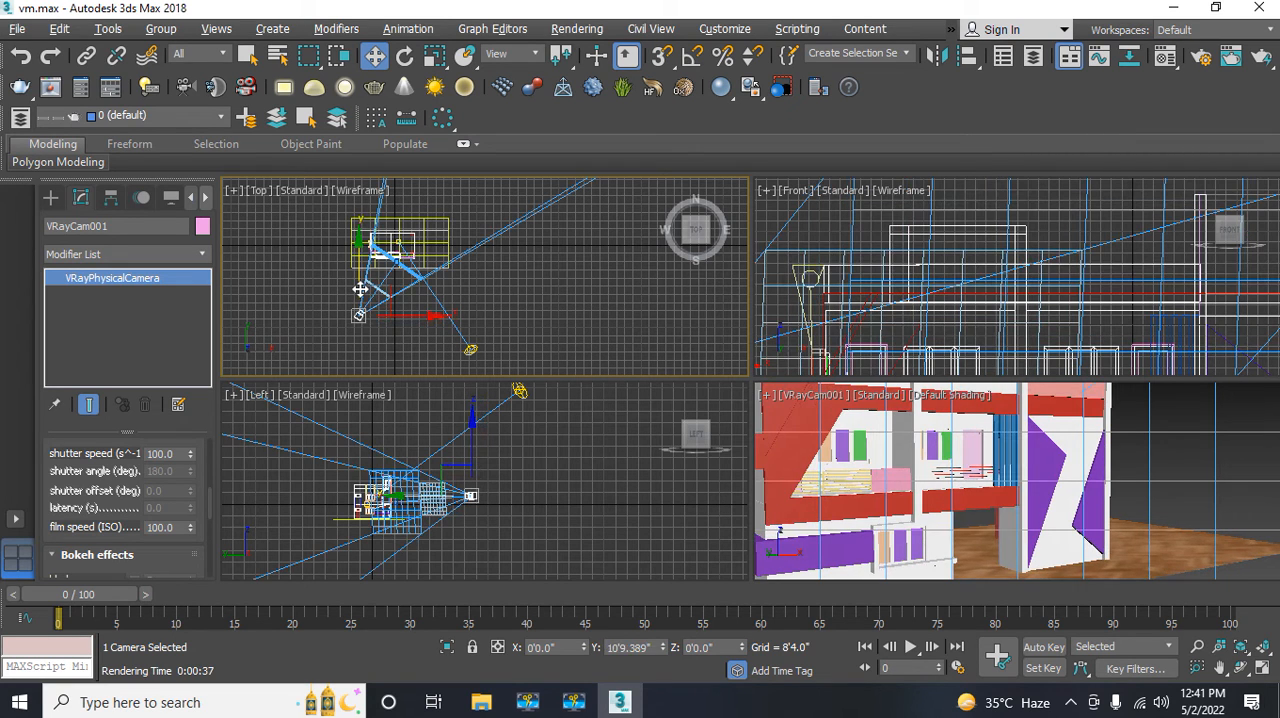
Step: Render the camera view to check the shutter speed and closer framing, and close the frame buffer
click(788, 512)
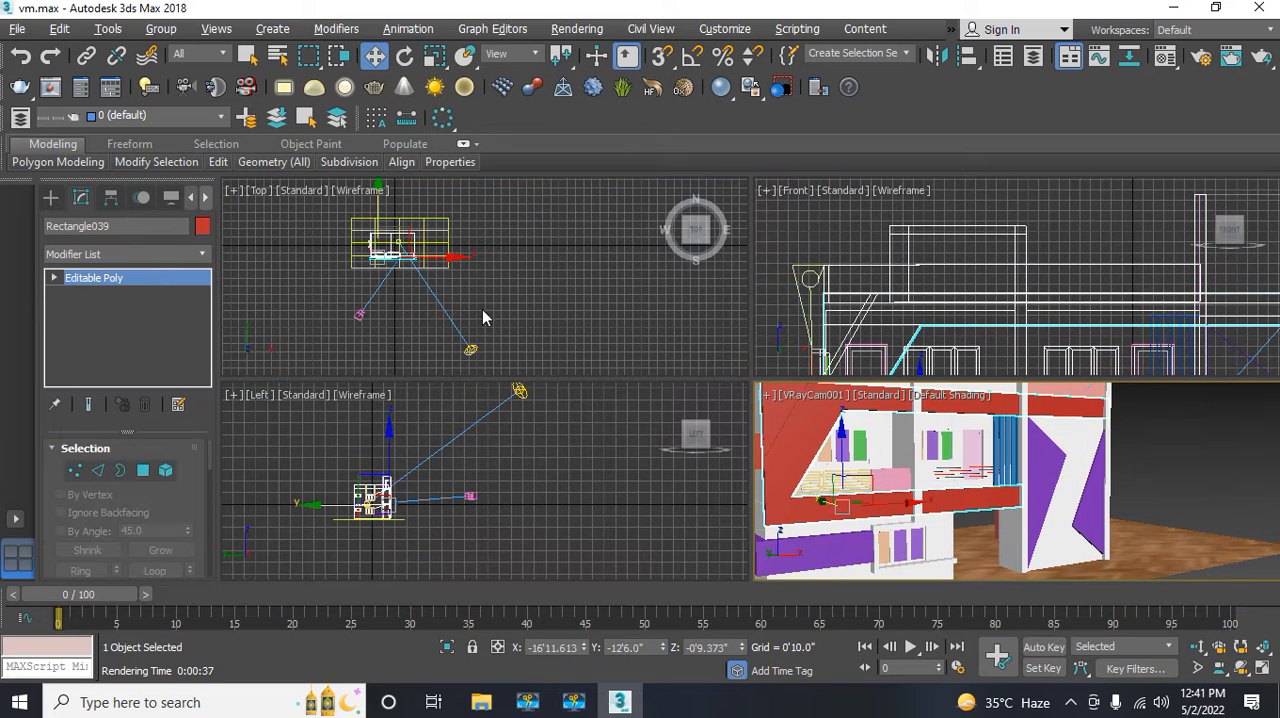
click(584, 30)
click(588, 62)
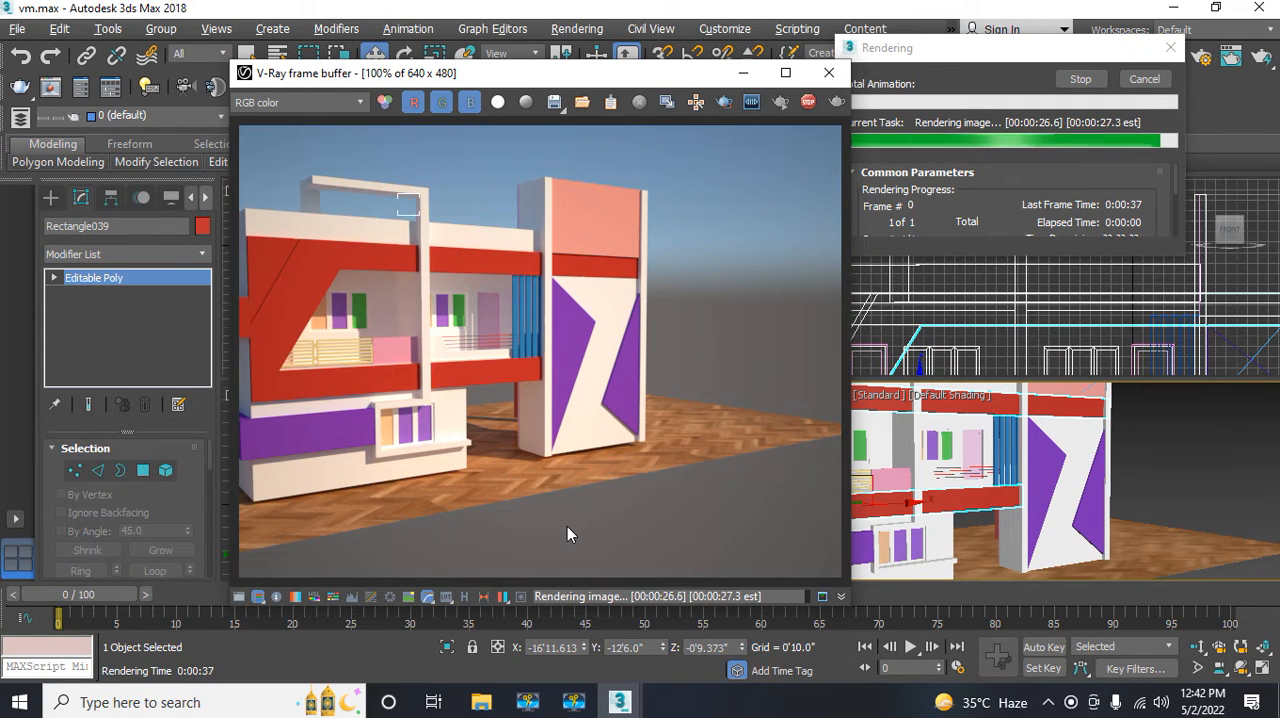
click(828, 75)
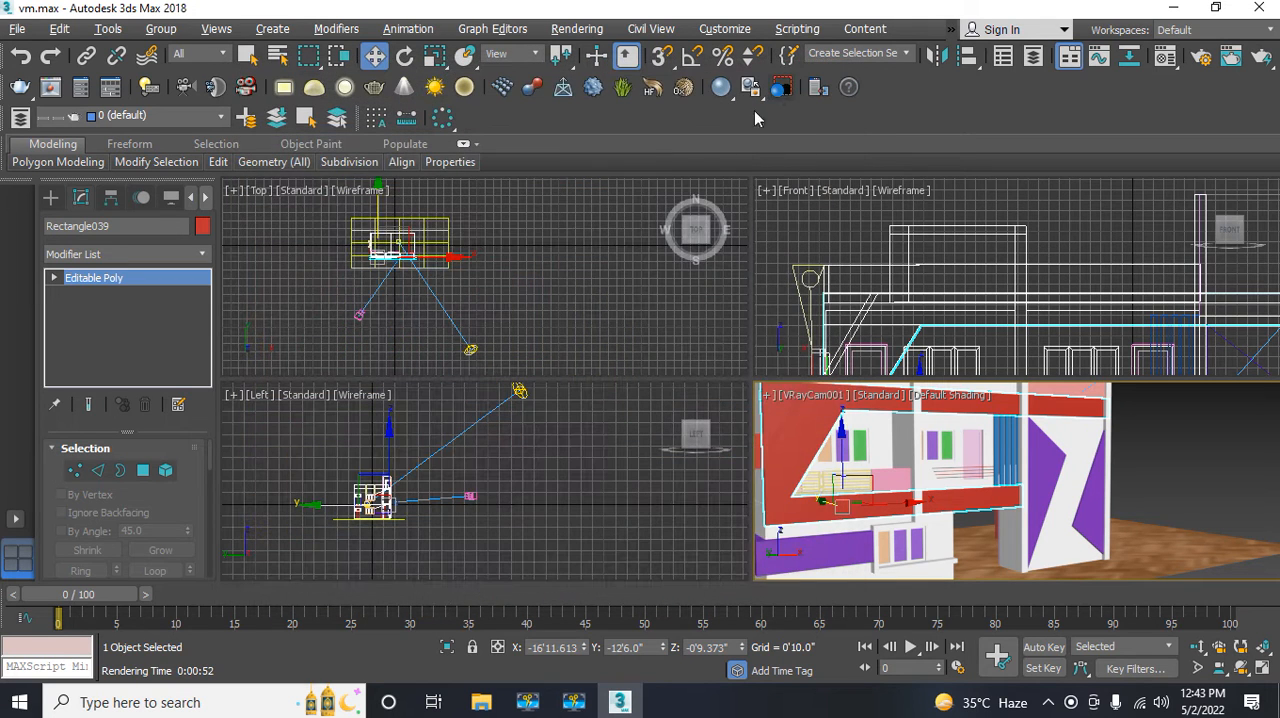
Step: Shift VRayCam001 sideways to an X position of about -43'3" and set its white balance to Daylight
click(359, 315)
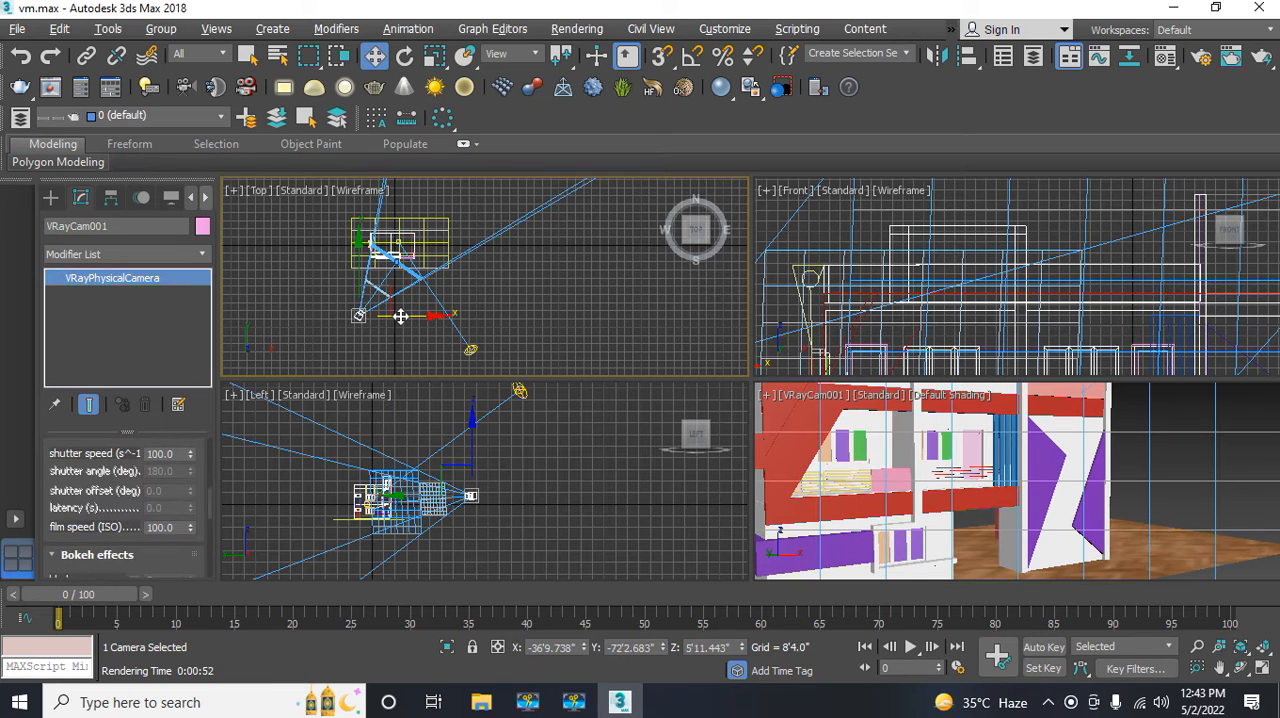
drag(401, 316, 395, 316)
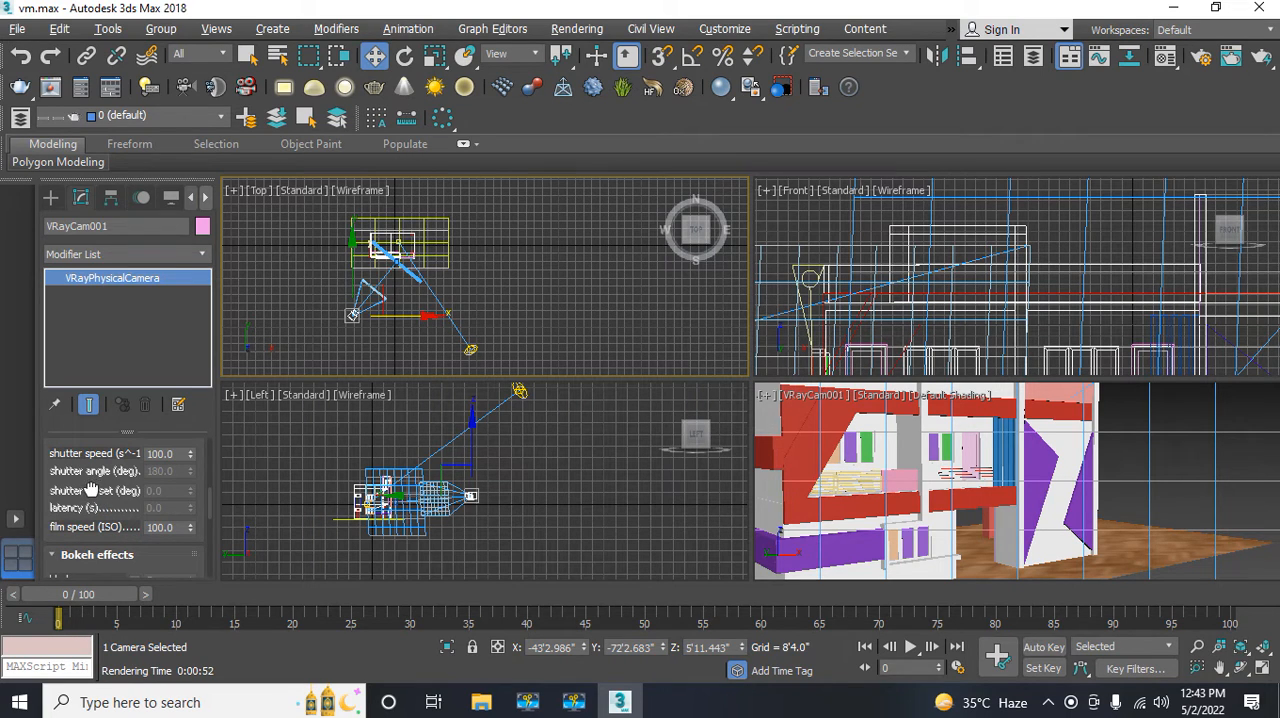
drag(92, 490, 93, 574)
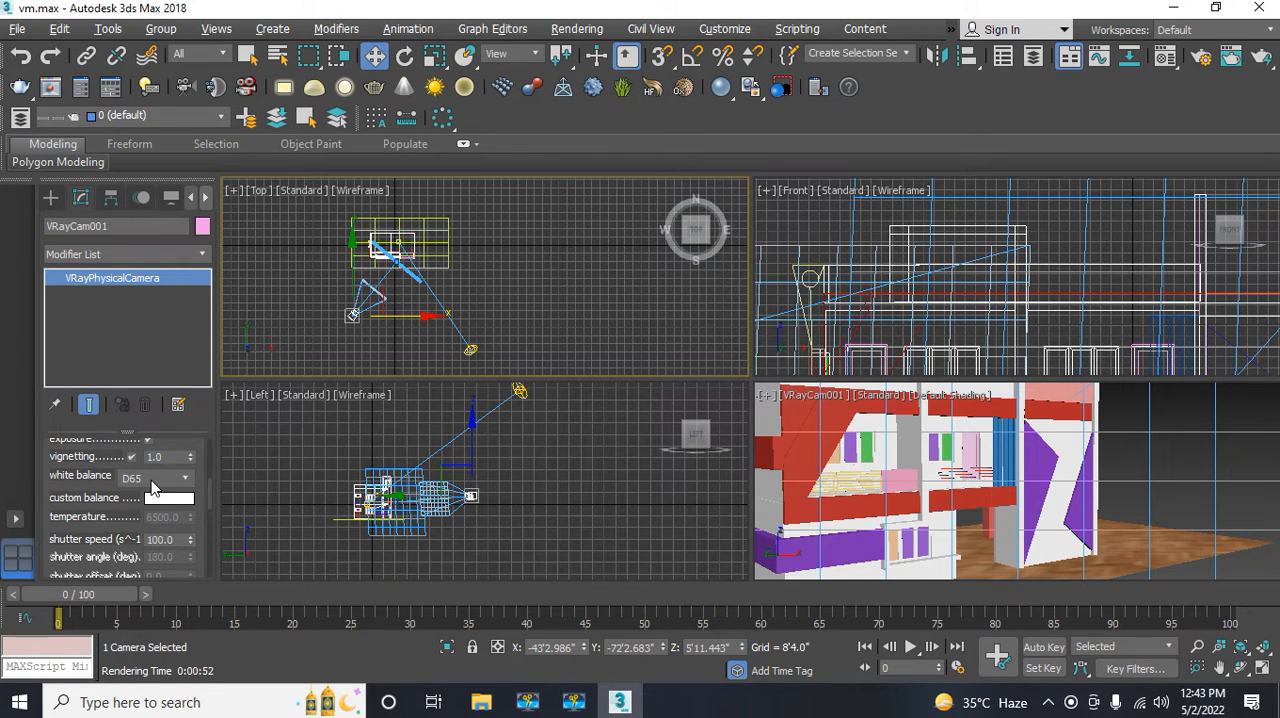
click(151, 480)
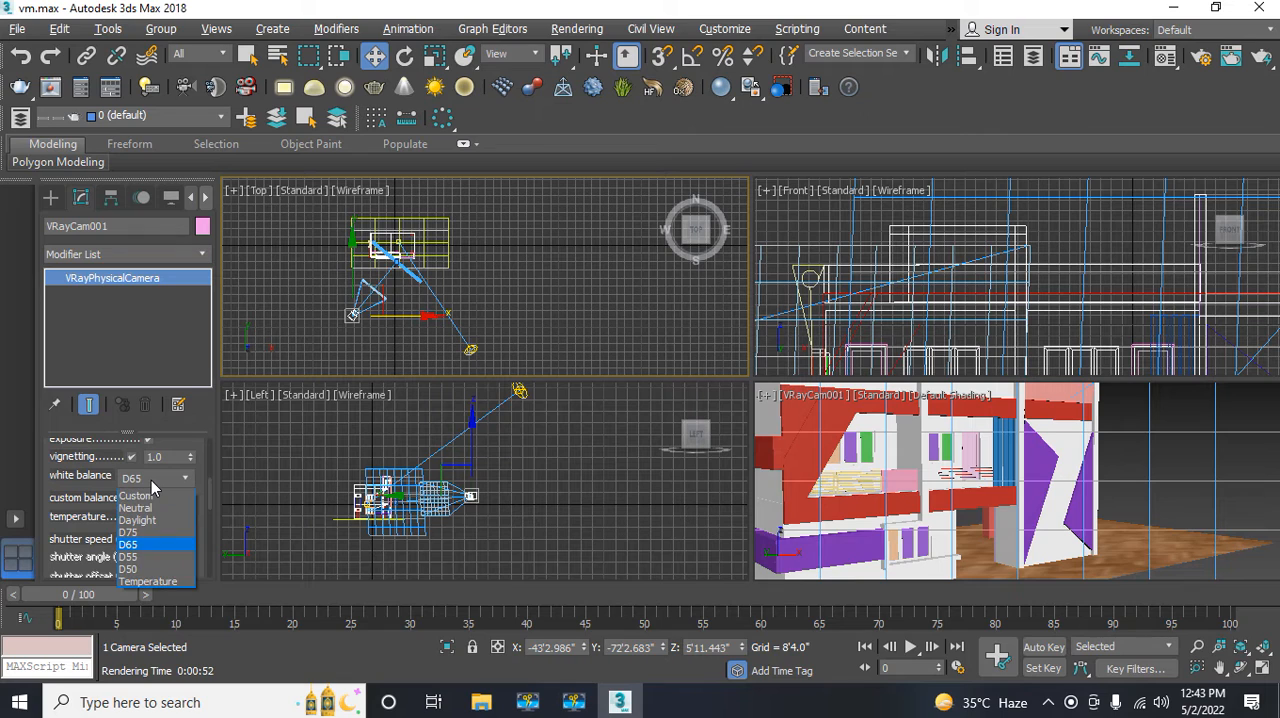
click(135, 531)
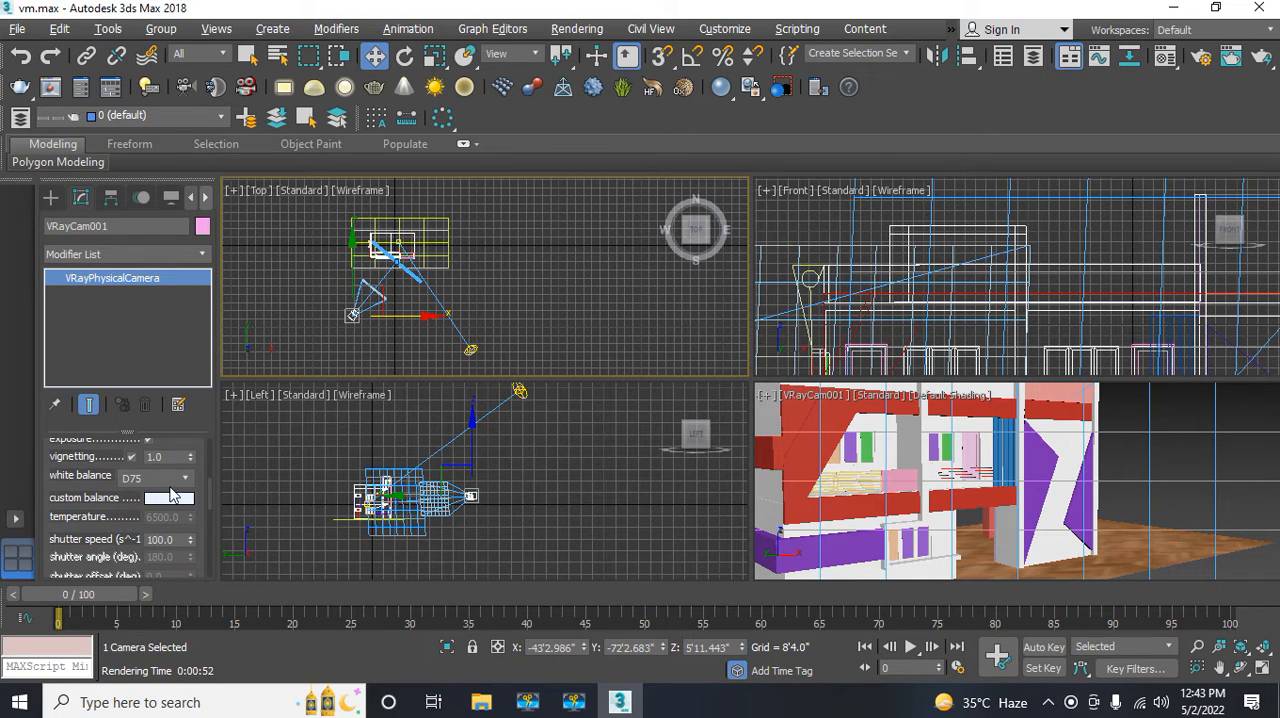
click(166, 482)
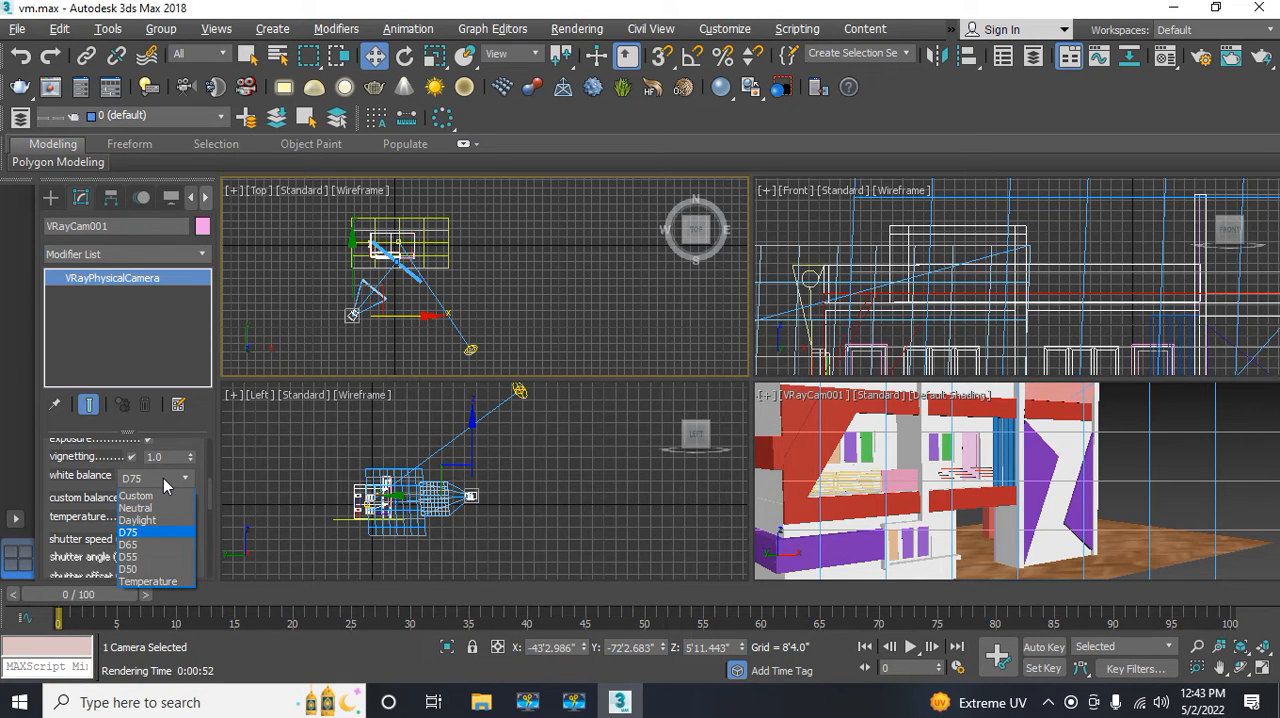
click(150, 519)
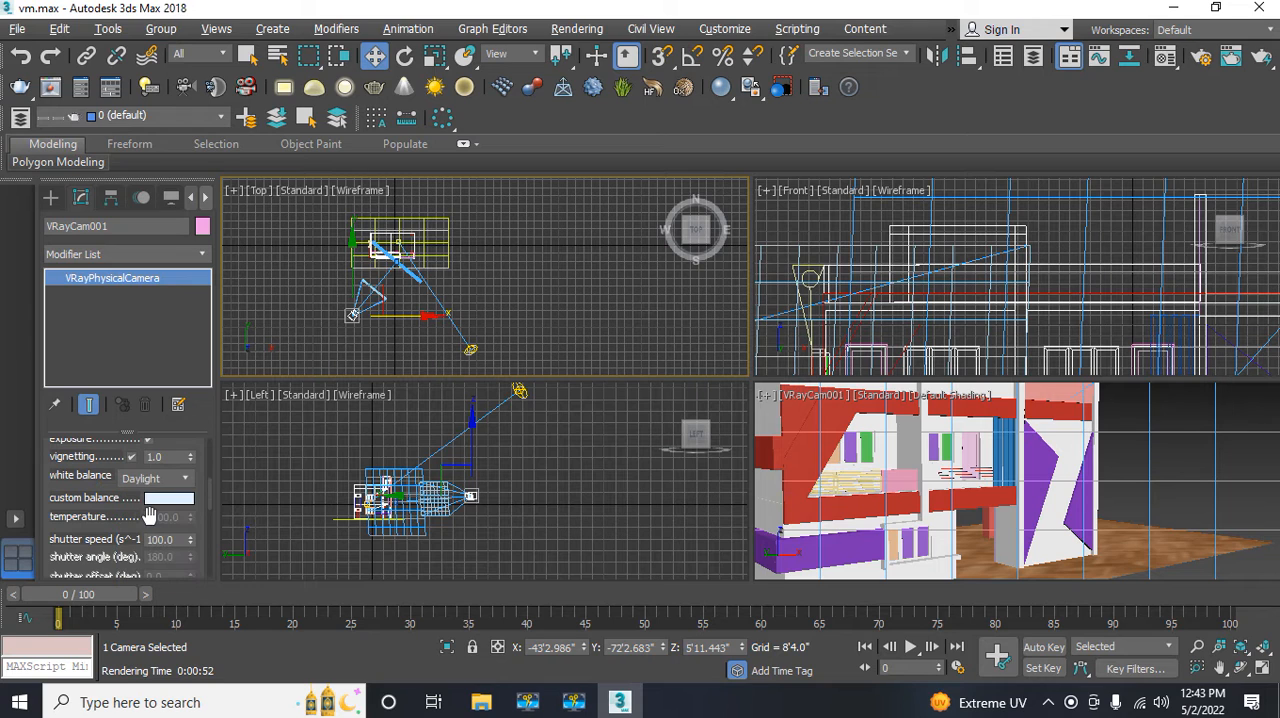
Step: Render the camera view to check the Daylight white balance and shifted framing, and close the frame buffer
click(837, 452)
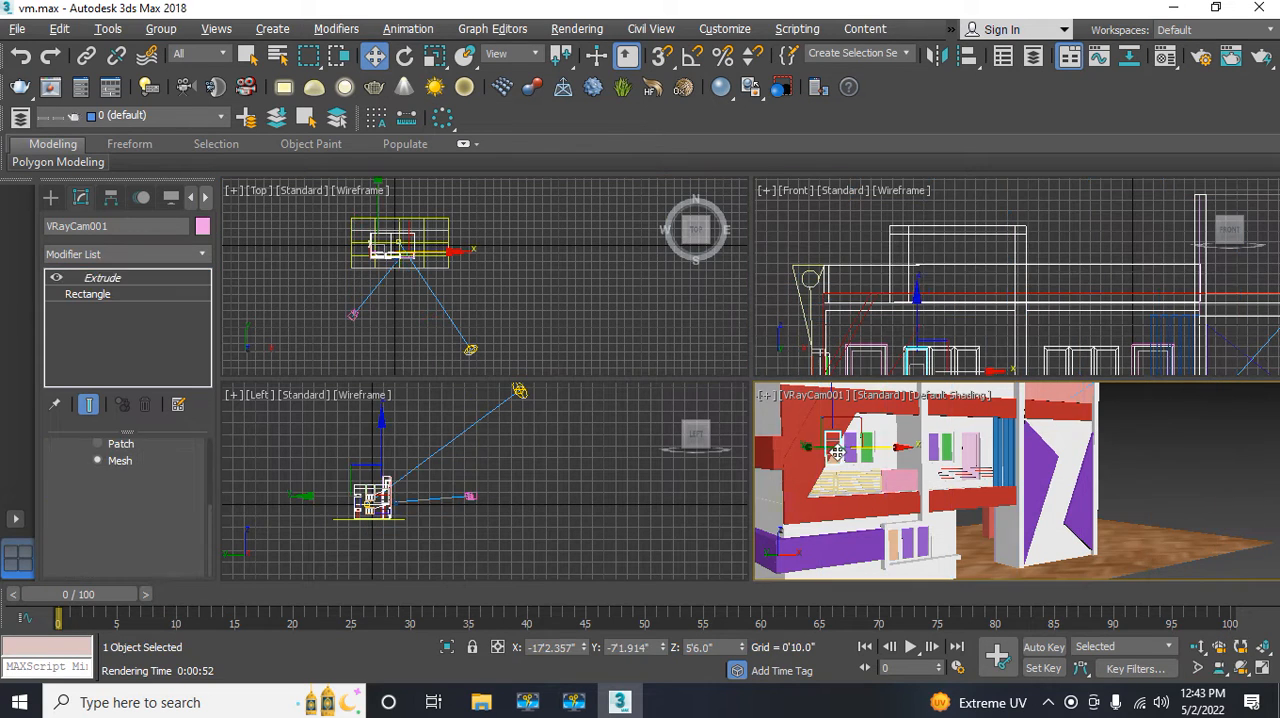
click(474, 33)
mouse_move(570, 30)
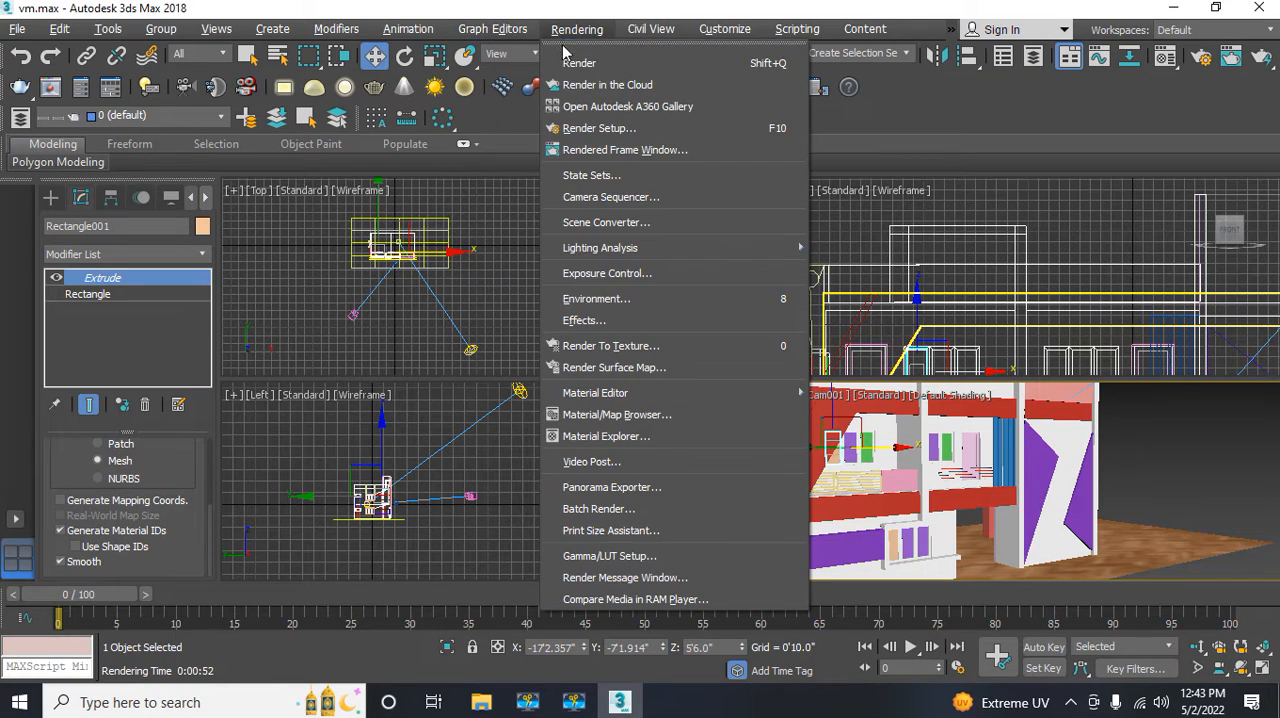
click(578, 63)
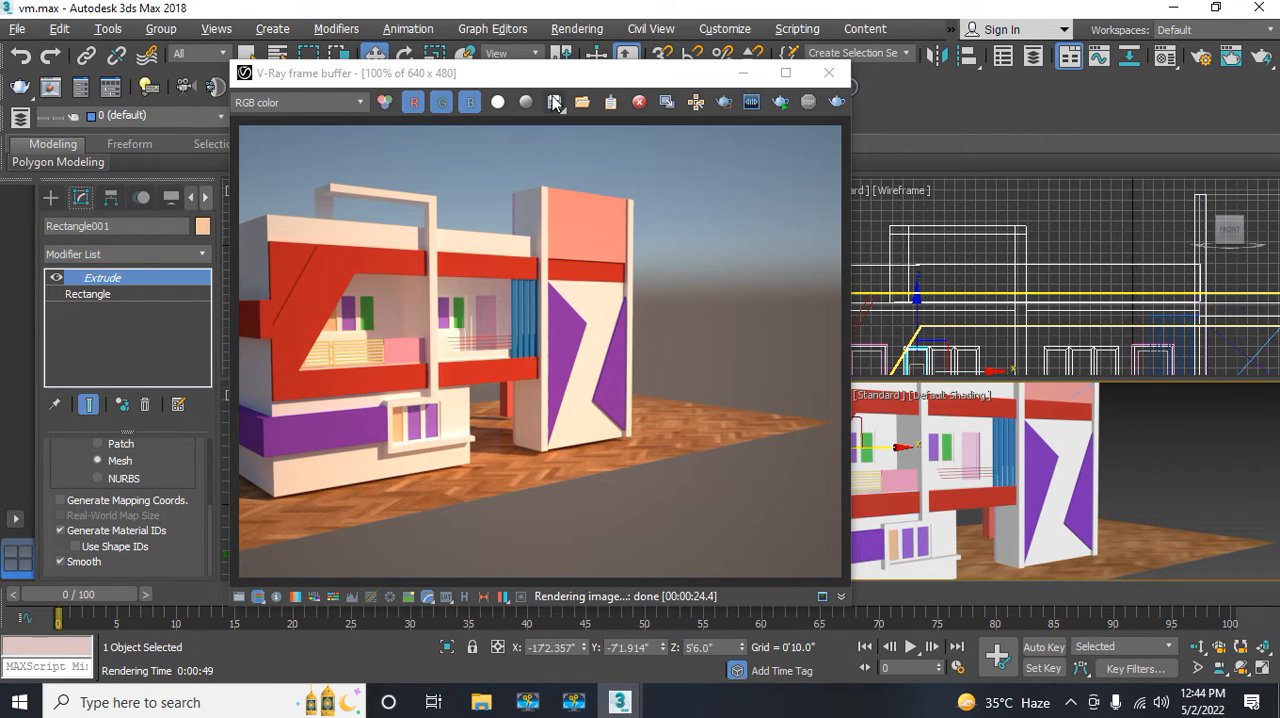
click(829, 73)
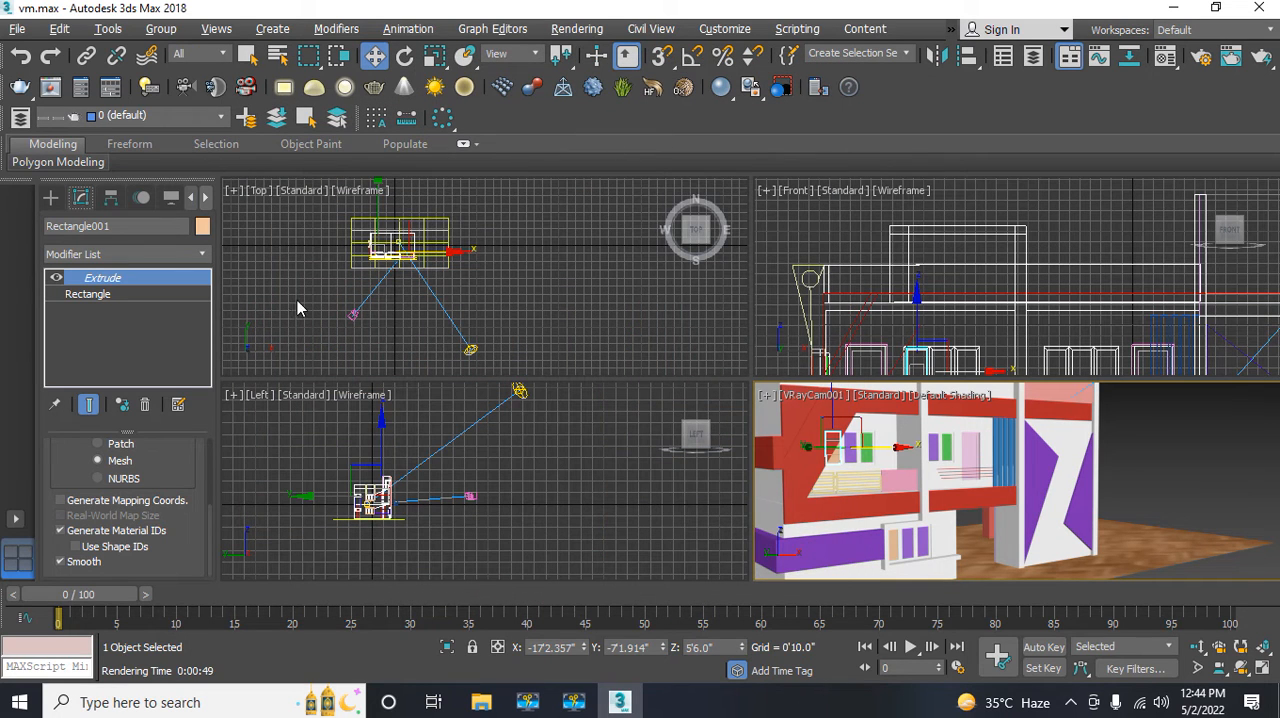
Step: Move VRayCam001 farther out in the Top view to about X -50'8", Y -77'9"
click(354, 314)
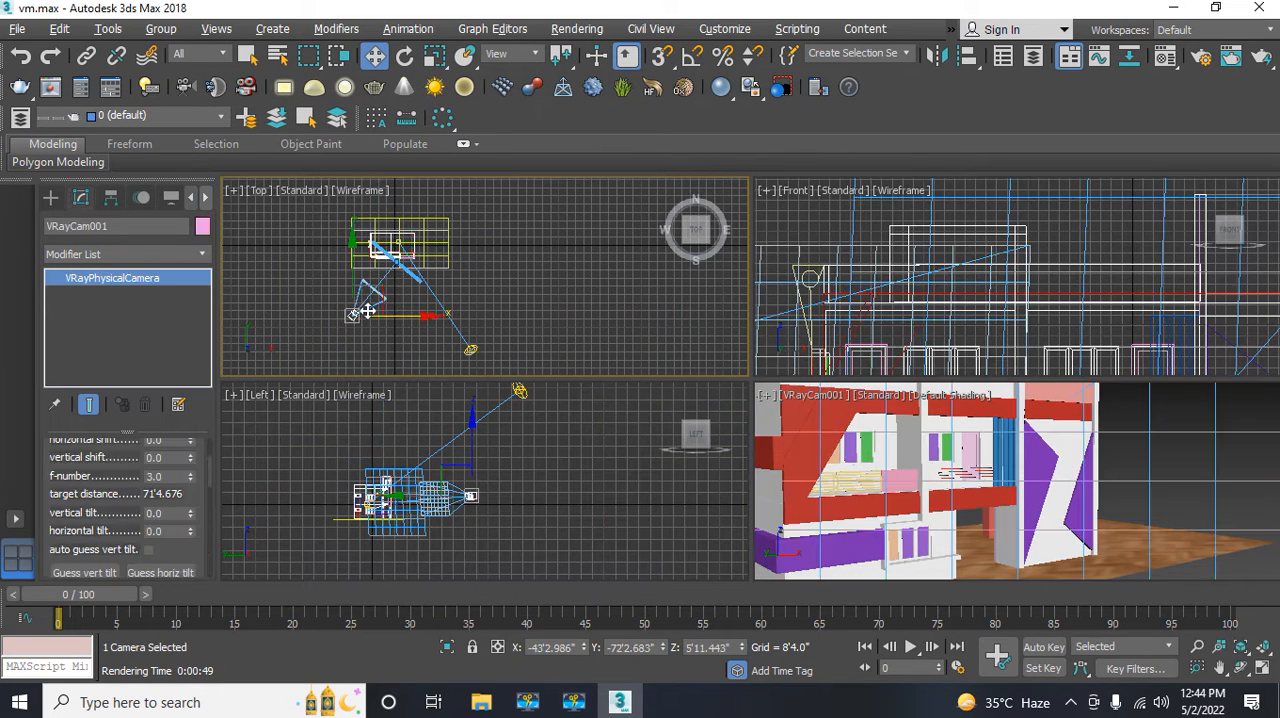
drag(402, 315, 395, 312)
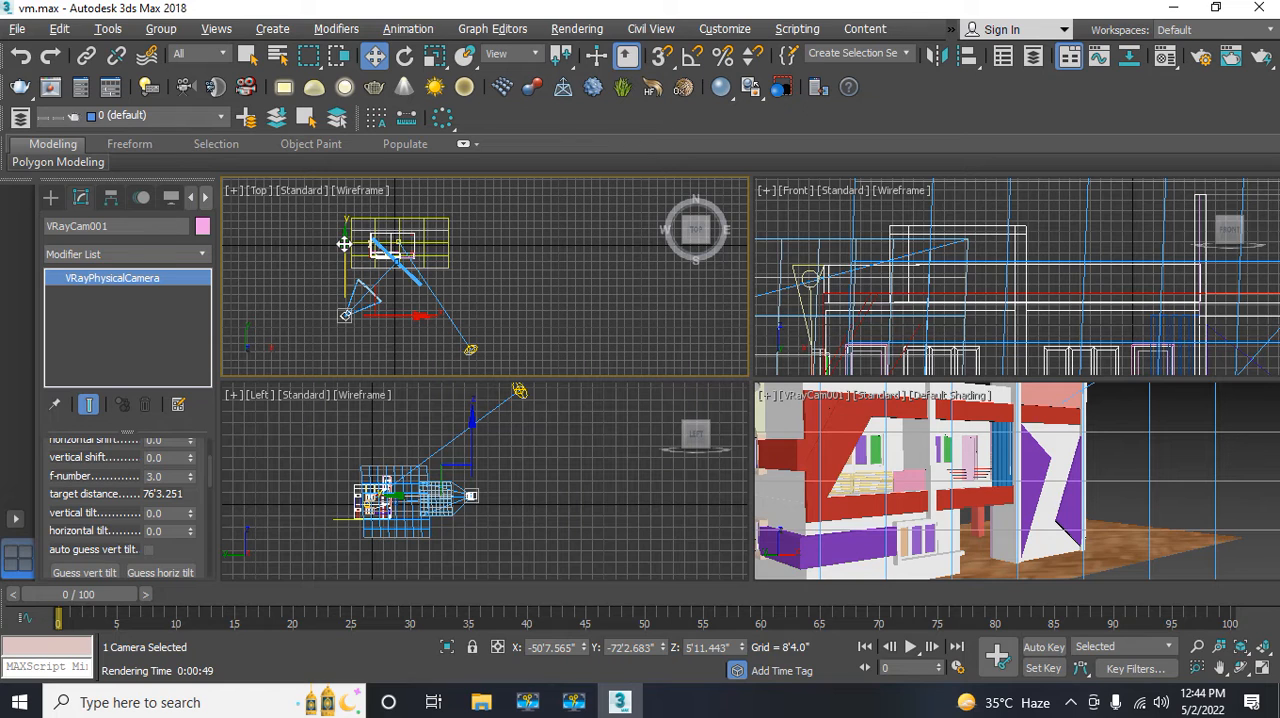
drag(343, 244, 343, 249)
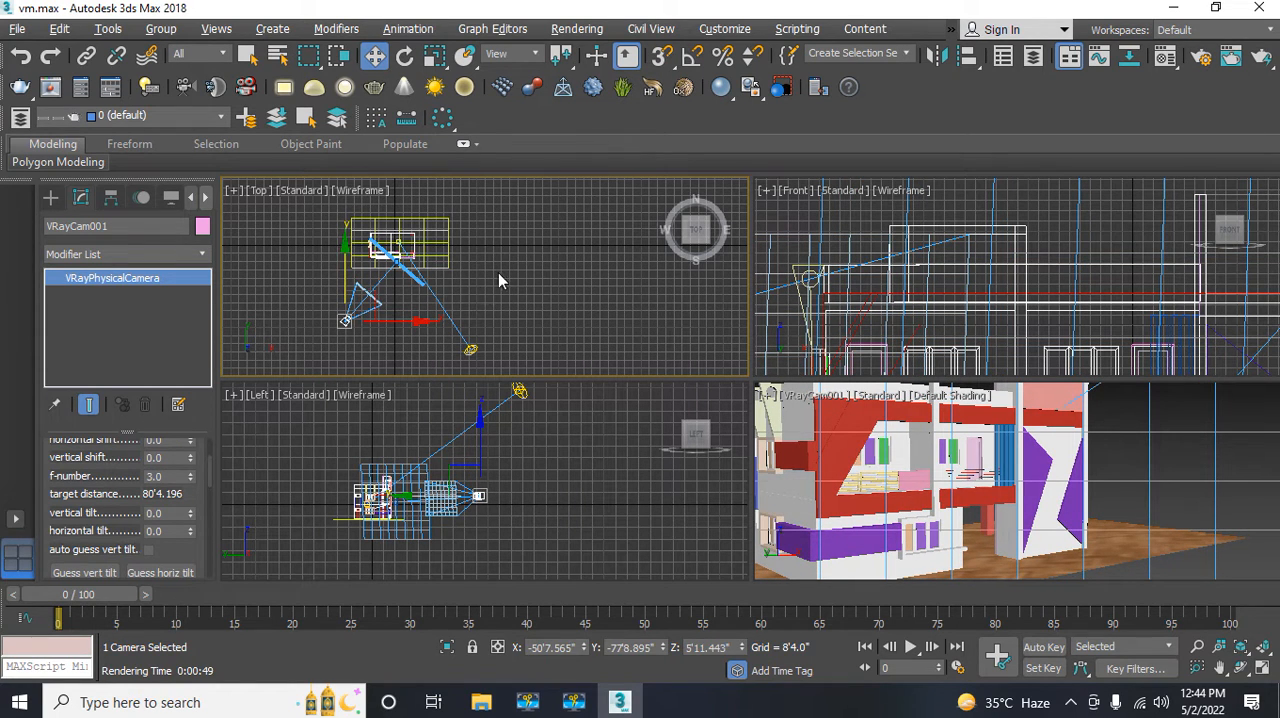
click(492, 29)
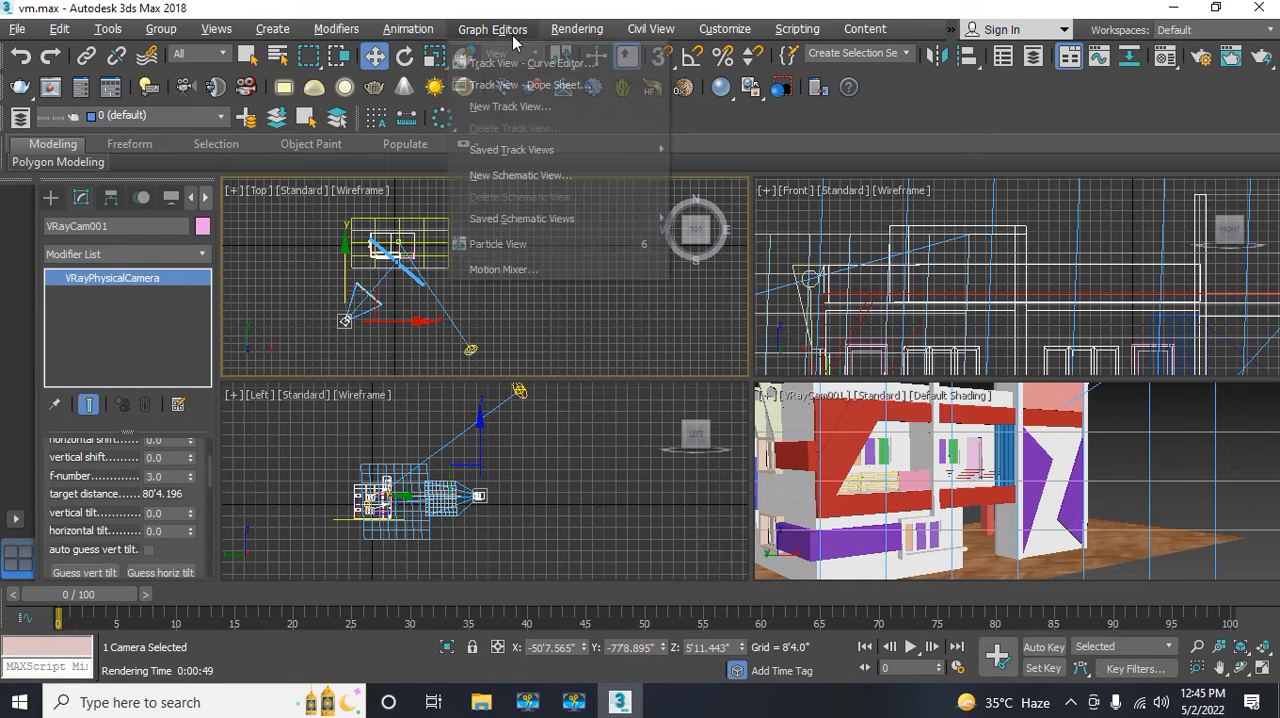
mouse_move(565, 32)
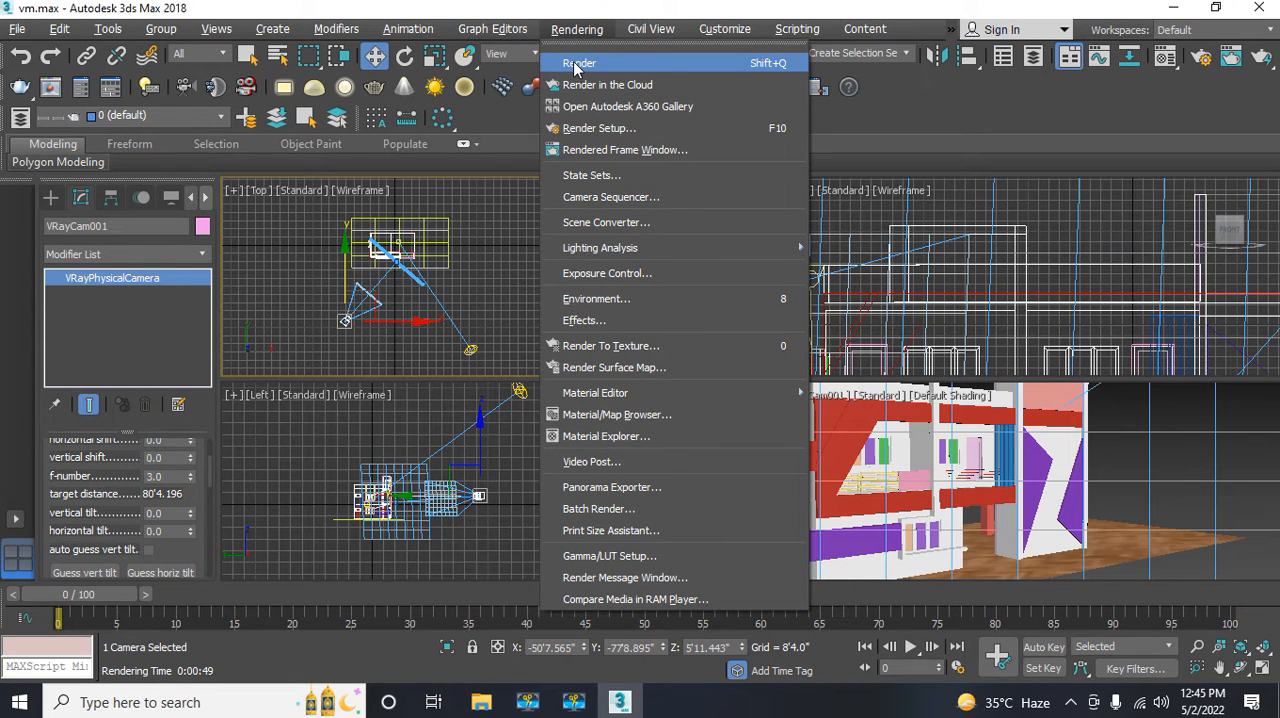
click(577, 64)
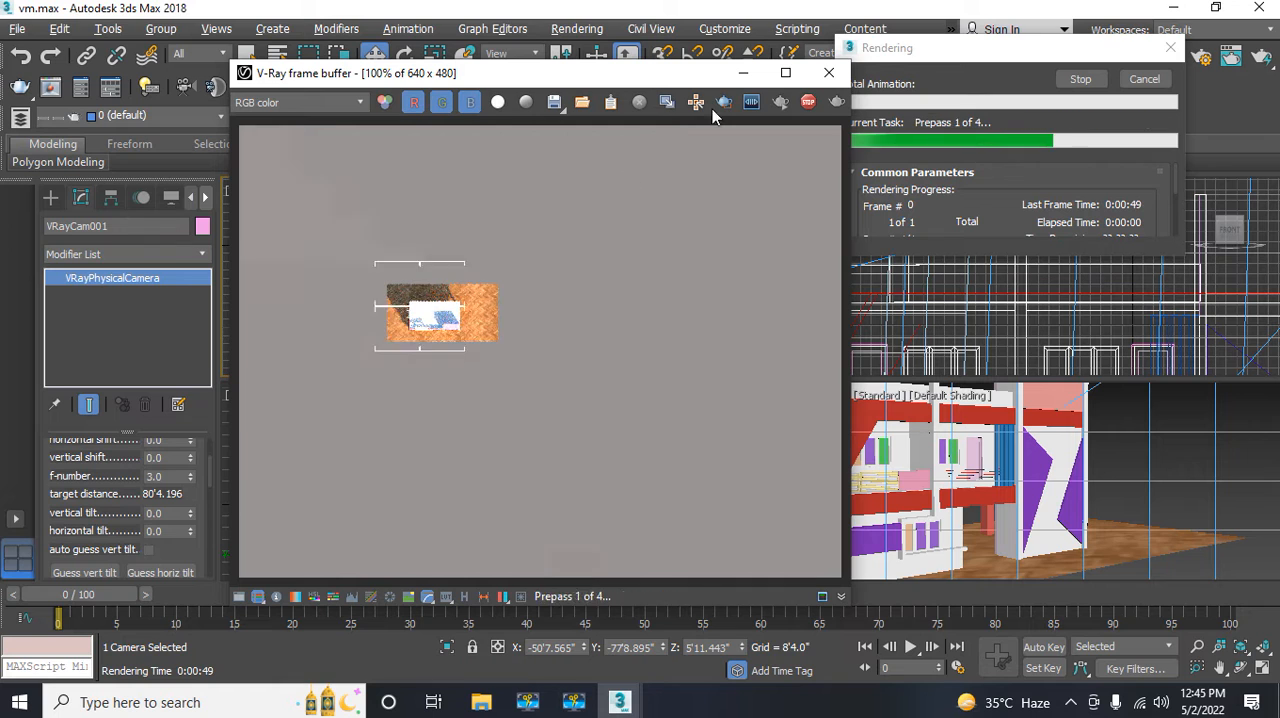
click(829, 73)
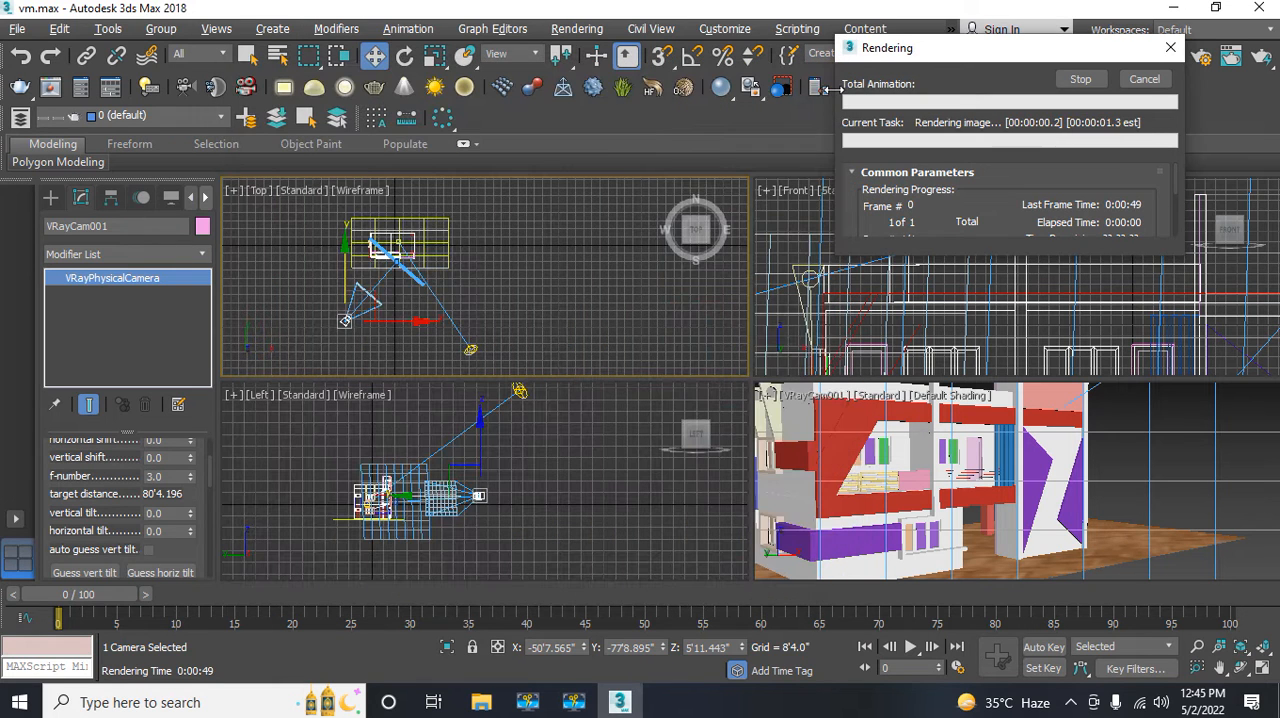
drag(898, 59, 544, 111)
click(789, 132)
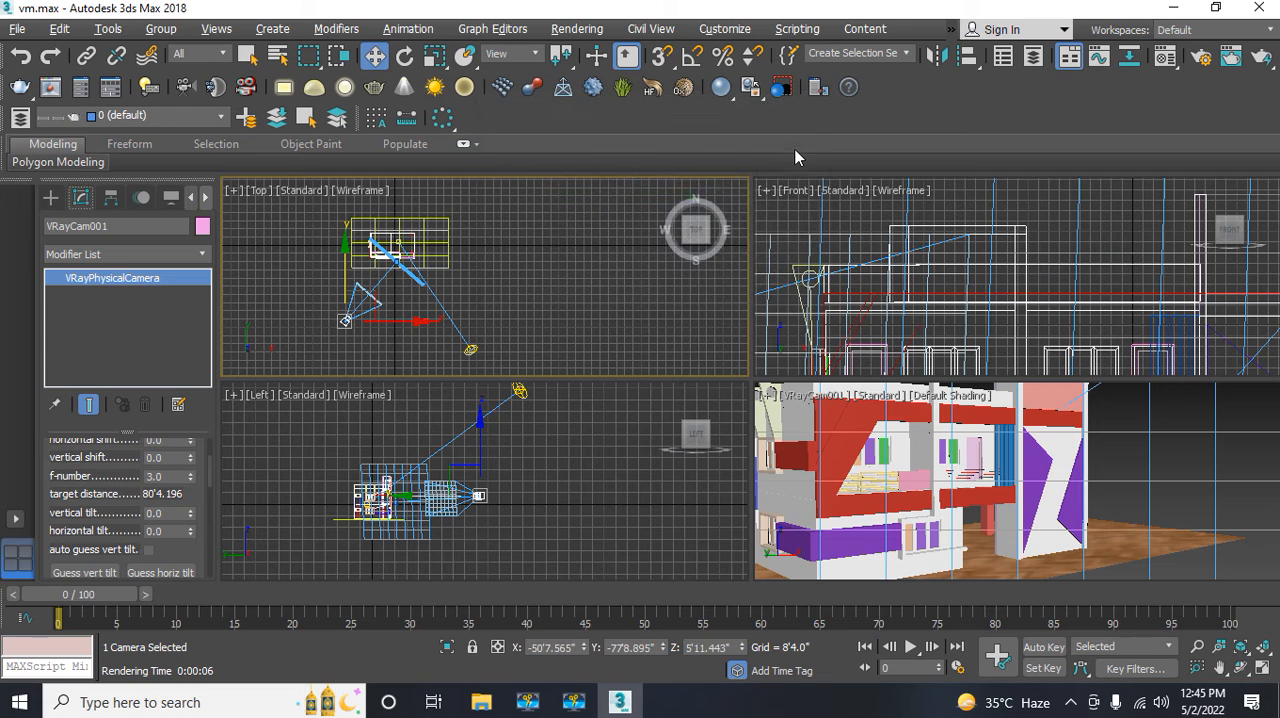
Step: Render the VRayCam001 view to check the camera's farther position, and close the frame buffer
click(789, 437)
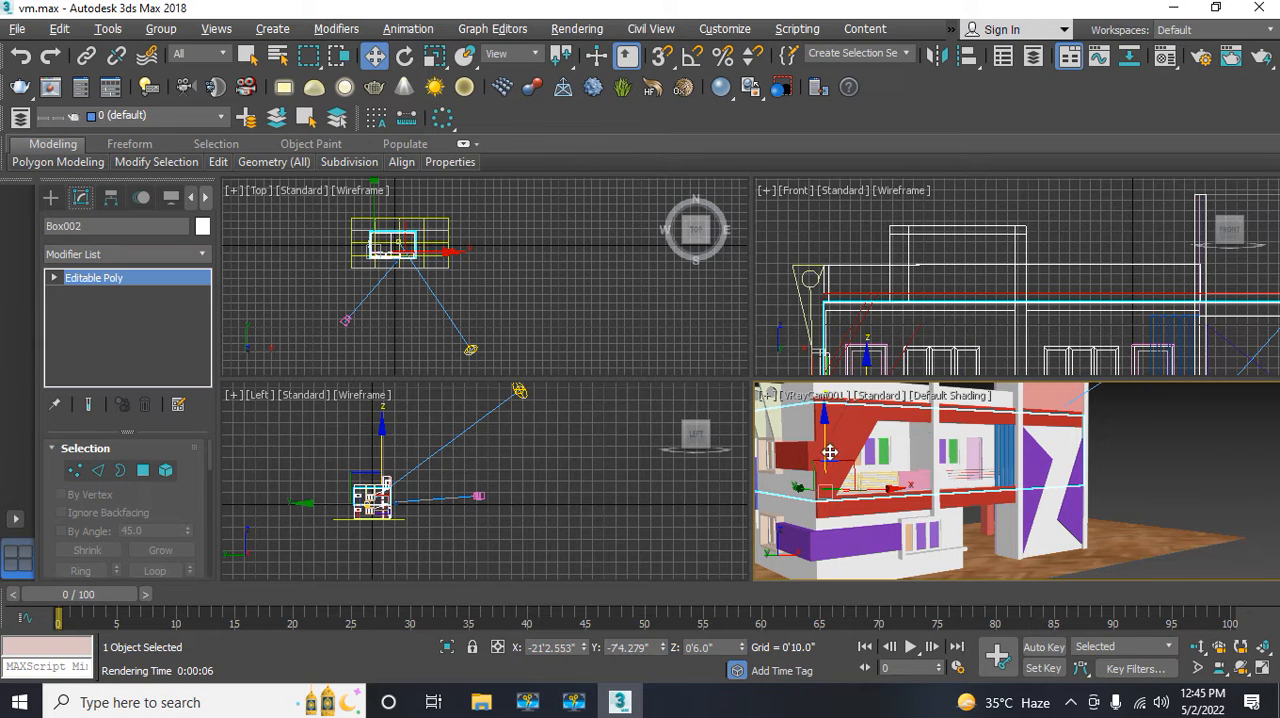
click(796, 445)
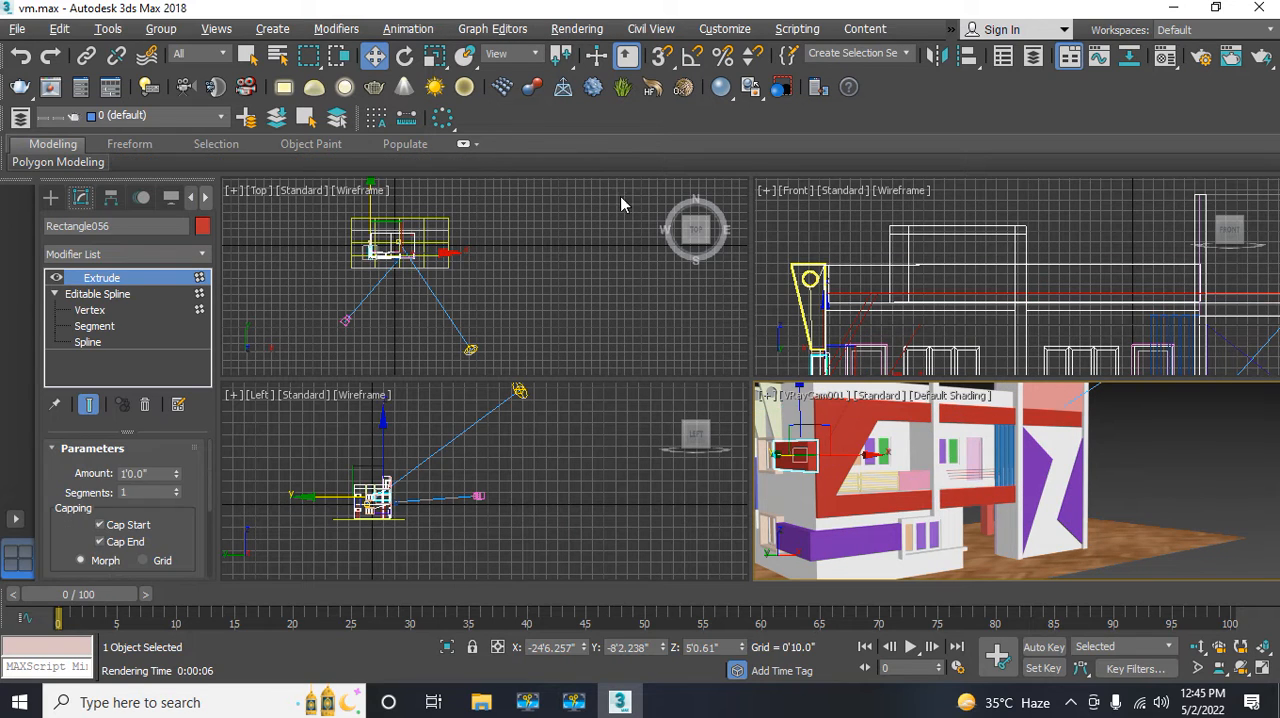
click(557, 35)
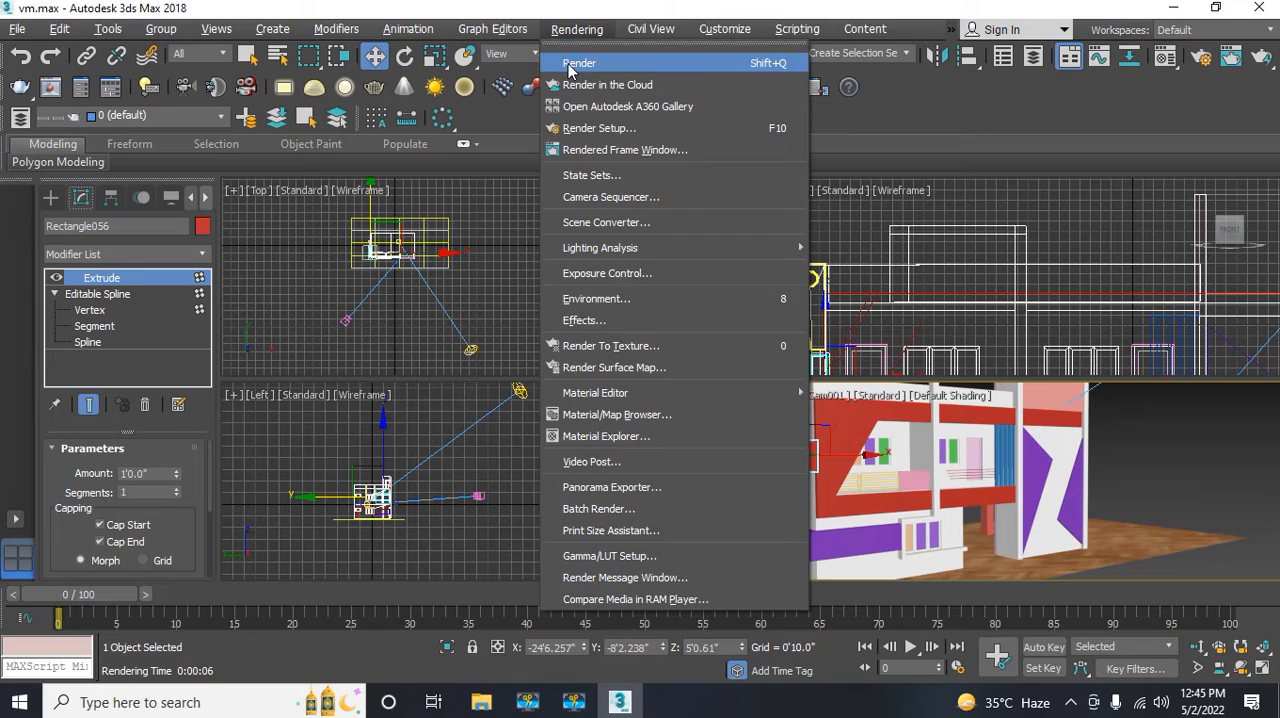
click(568, 63)
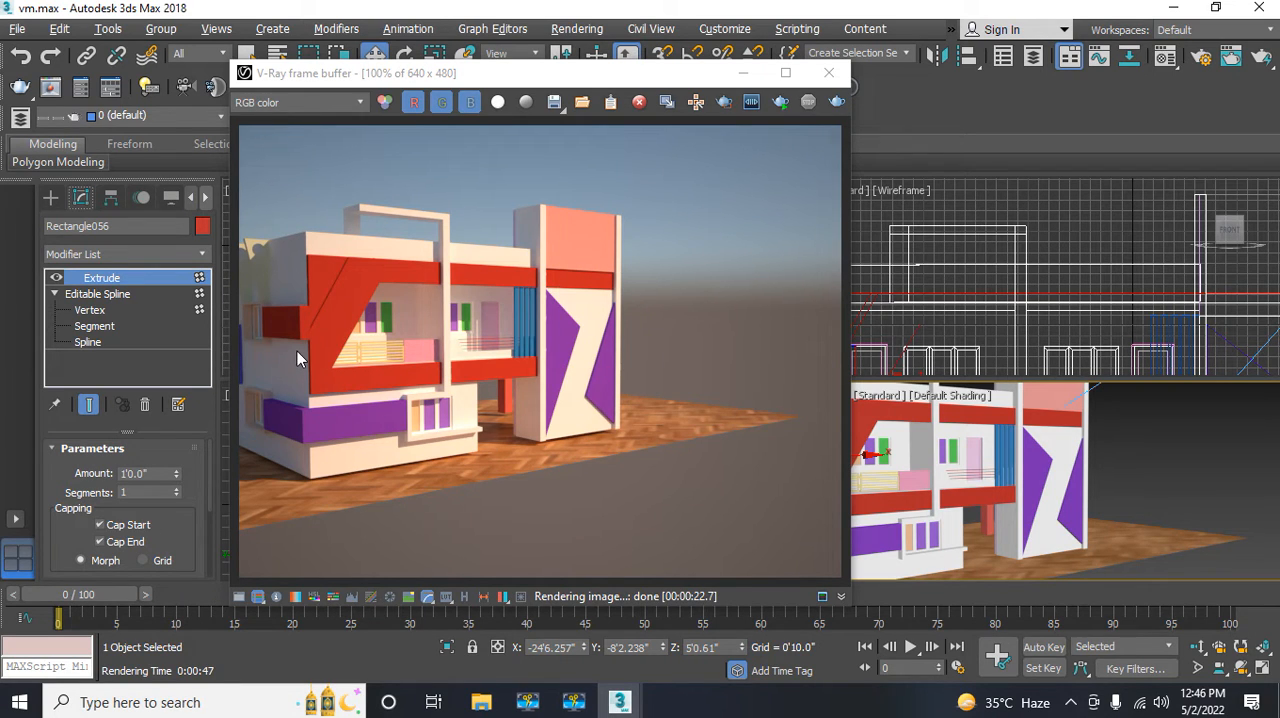
click(831, 73)
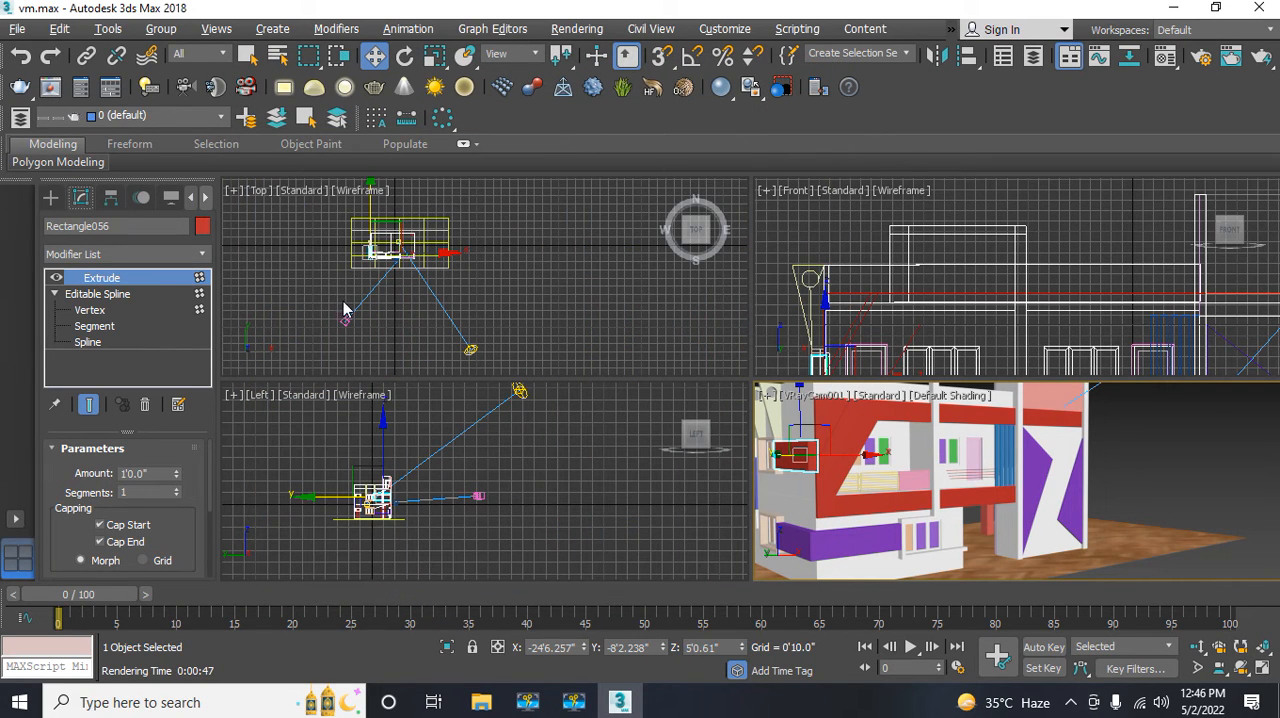
Step: Move VRayCam001 slightly farther back from the building in the Top view, to about Y -80'4"
click(346, 321)
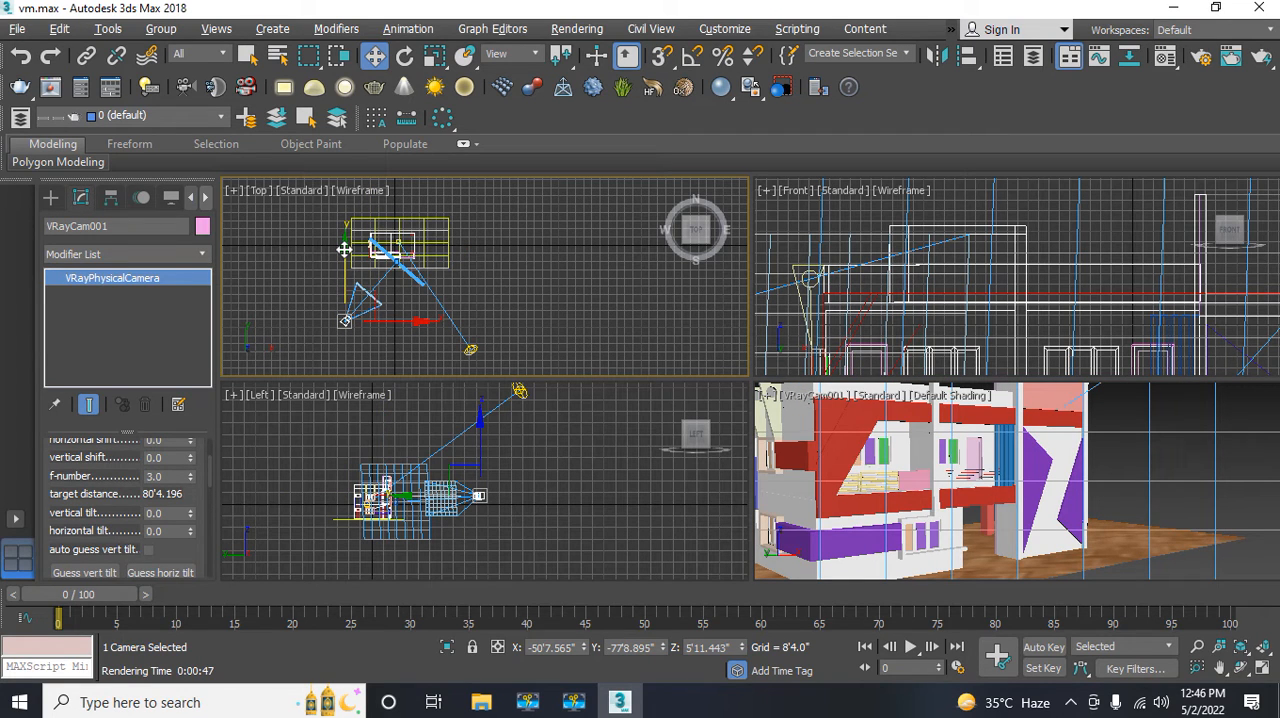
drag(343, 249, 343, 253)
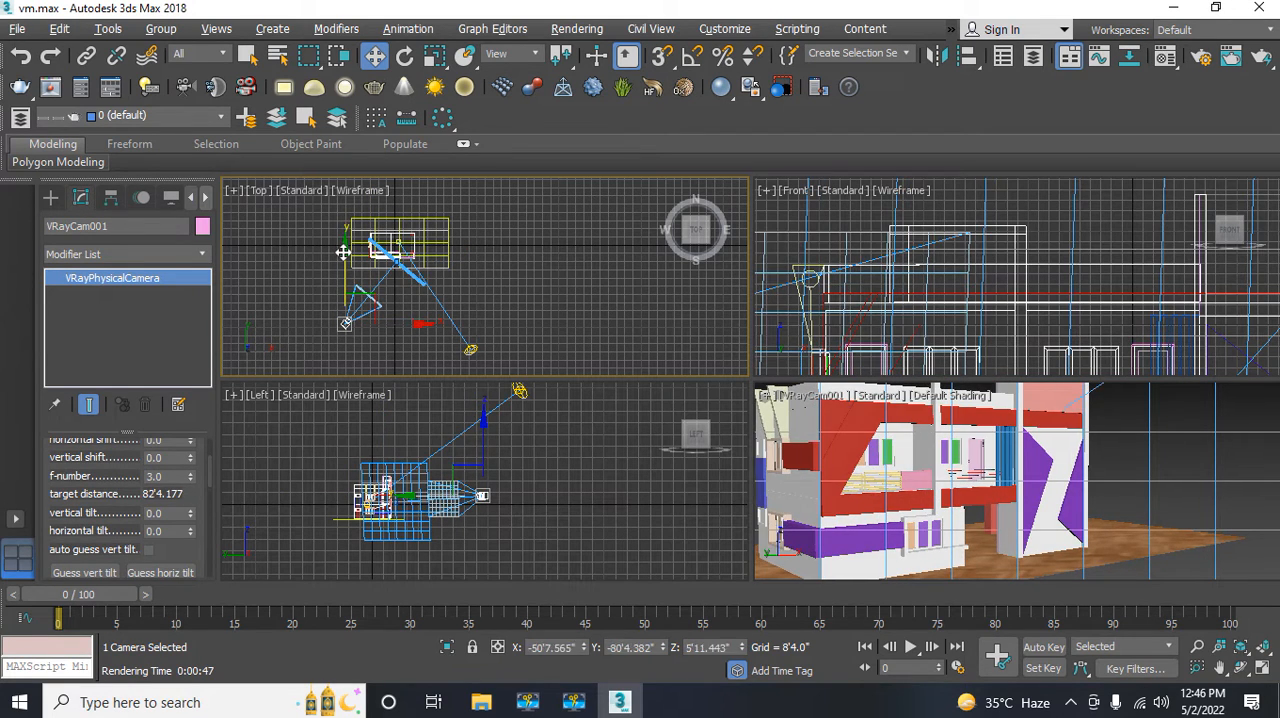
Step: Start a test render of the camera view to check the pulled-back framing, then close the frame buffer and cancel the render
click(903, 522)
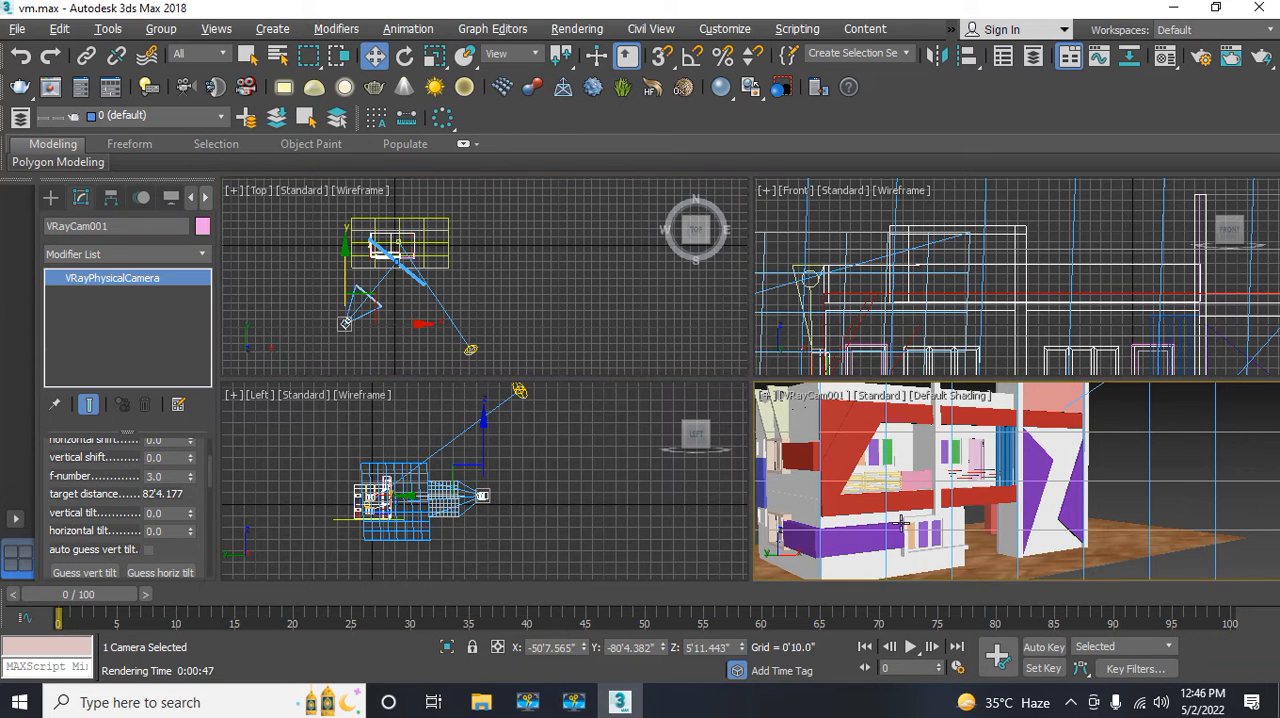
click(578, 30)
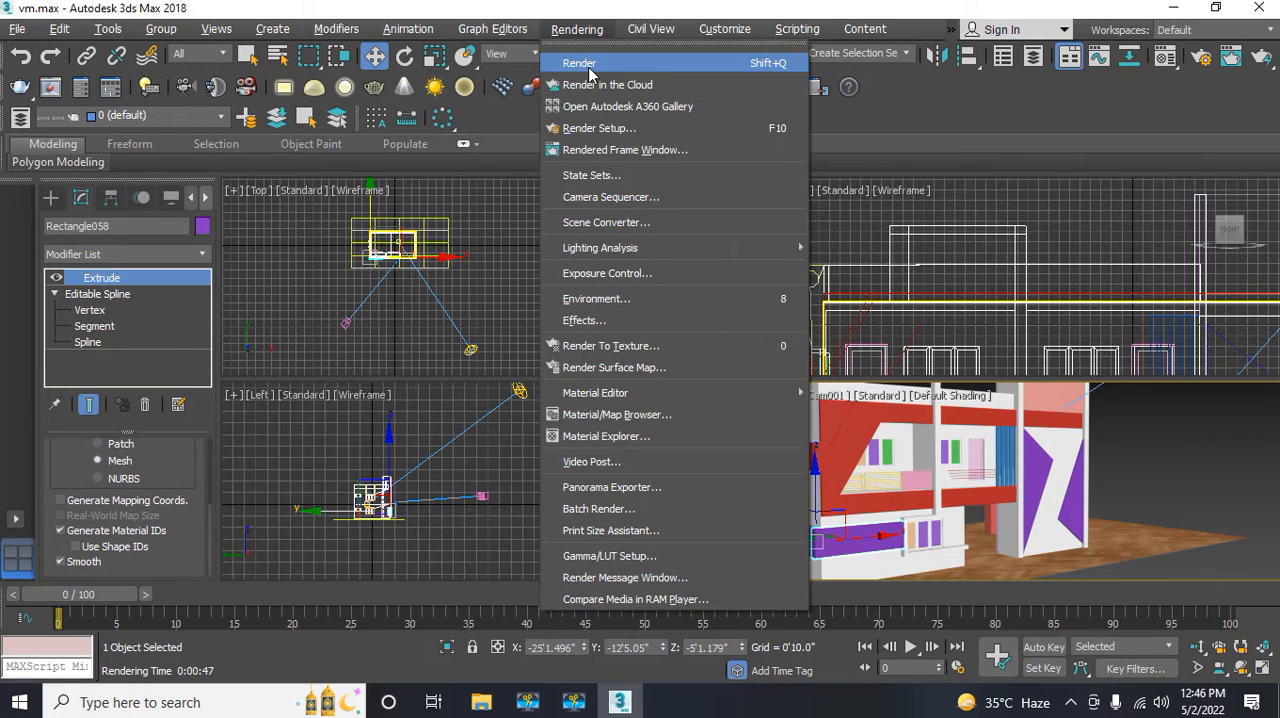
click(588, 58)
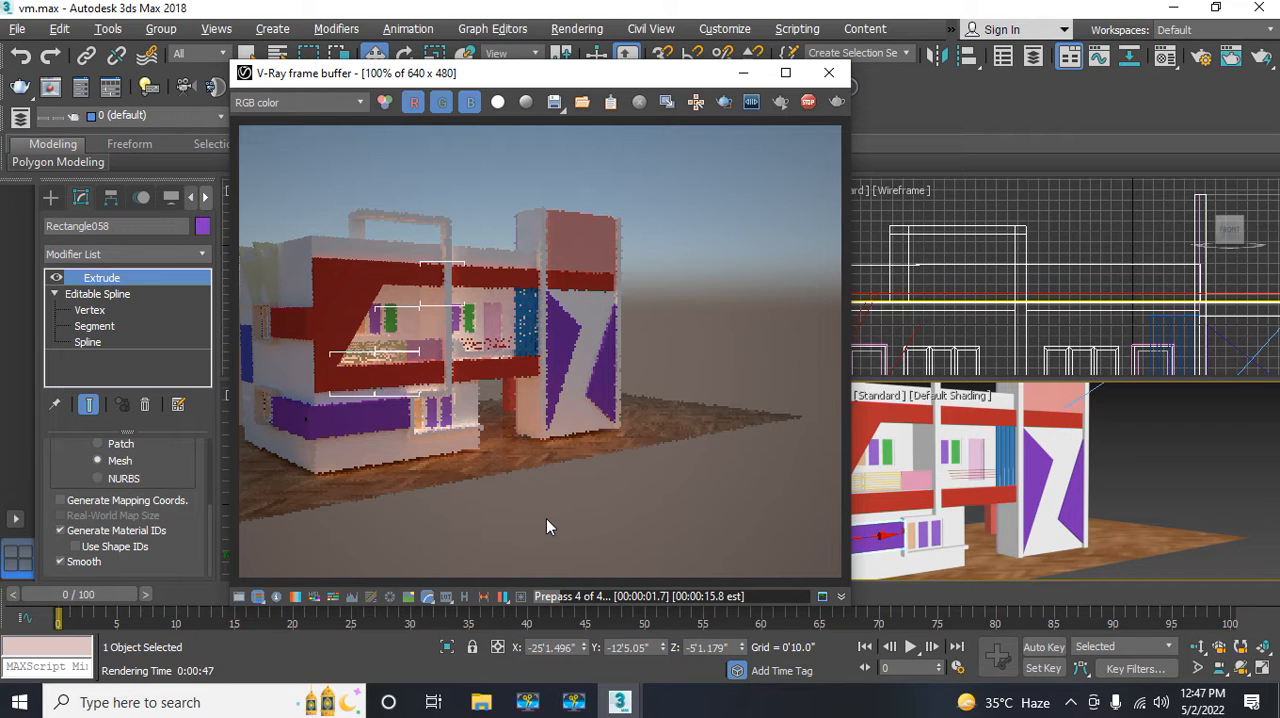
click(828, 72)
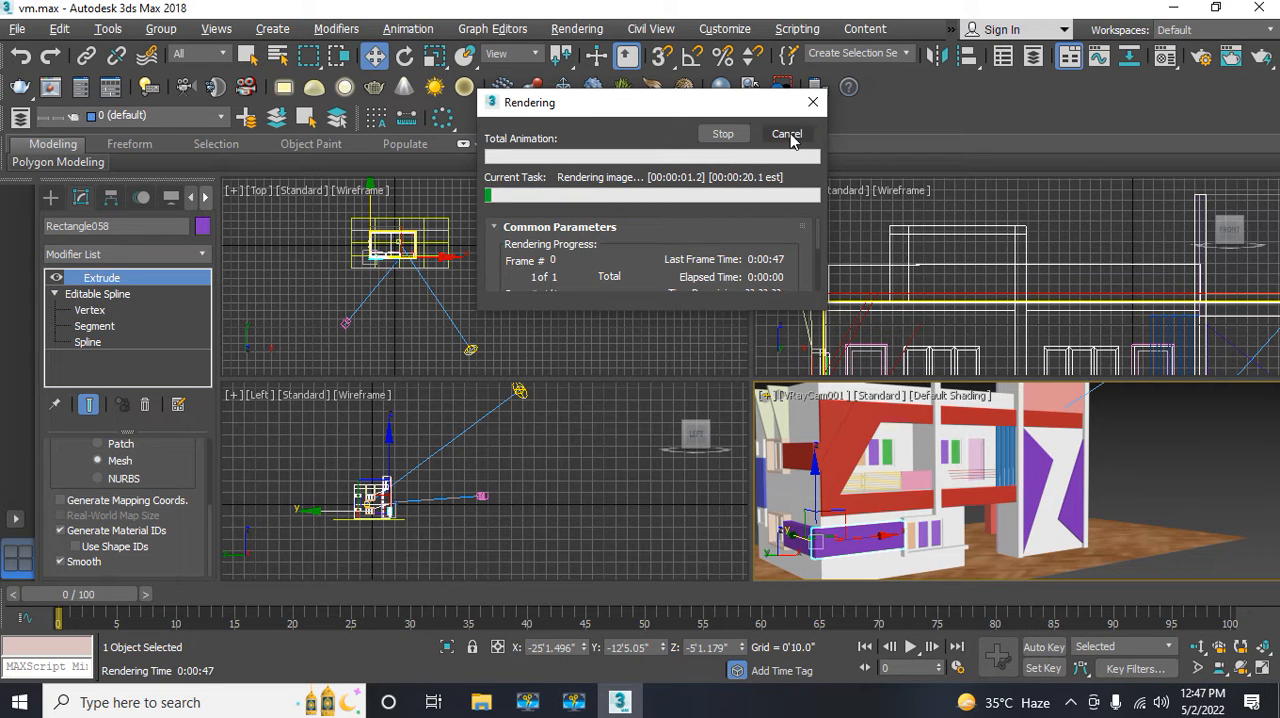
click(788, 135)
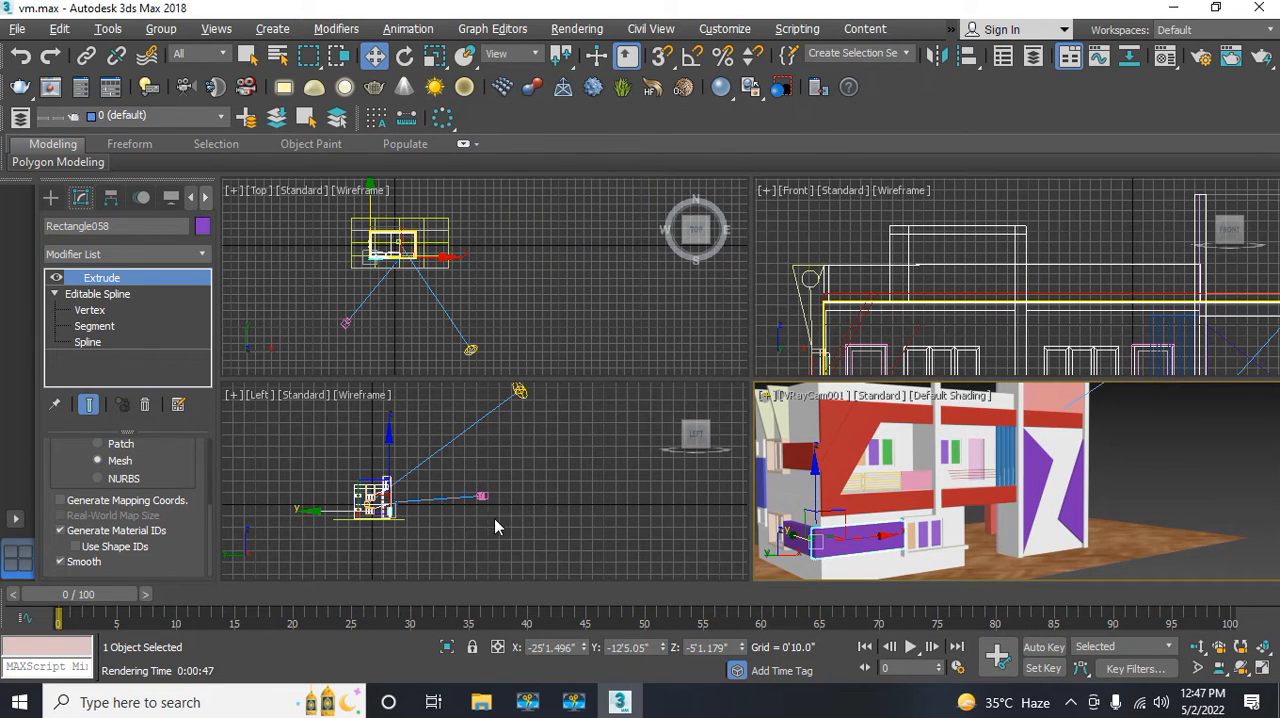
Step: Lower VRayCam001 in the Left view to about Z -0'9"
click(477, 497)
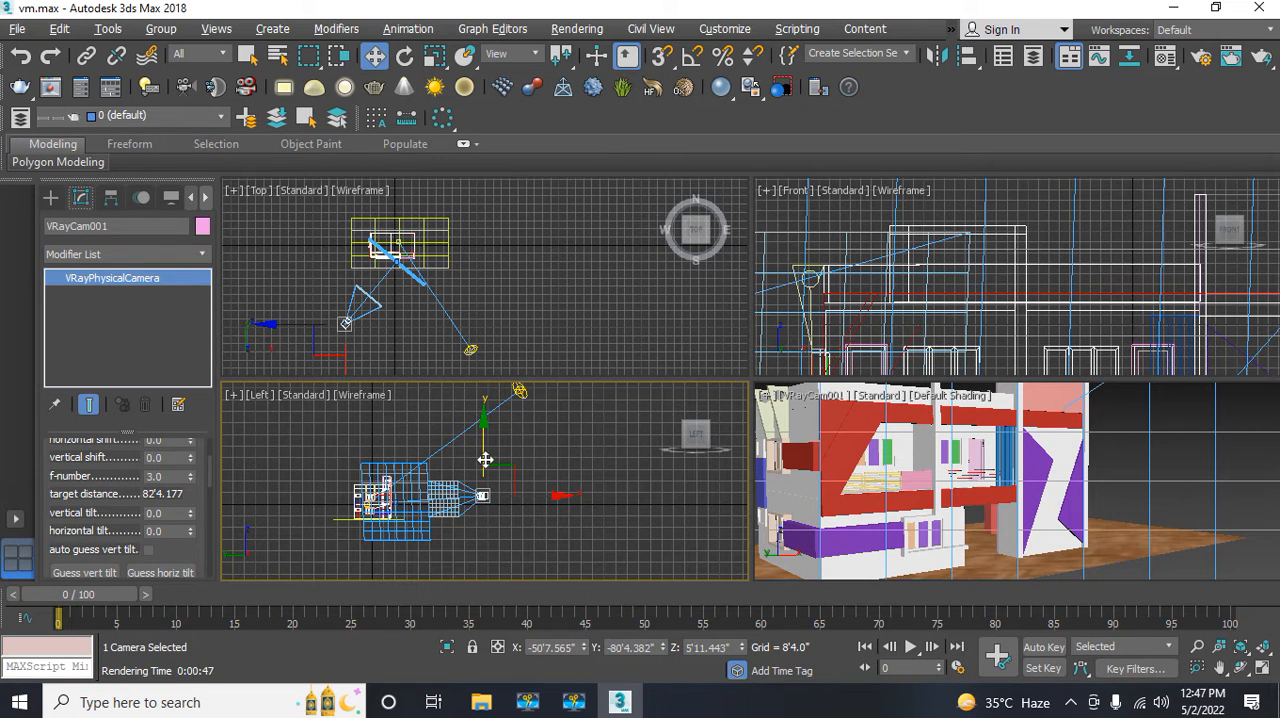
drag(484, 462, 483, 470)
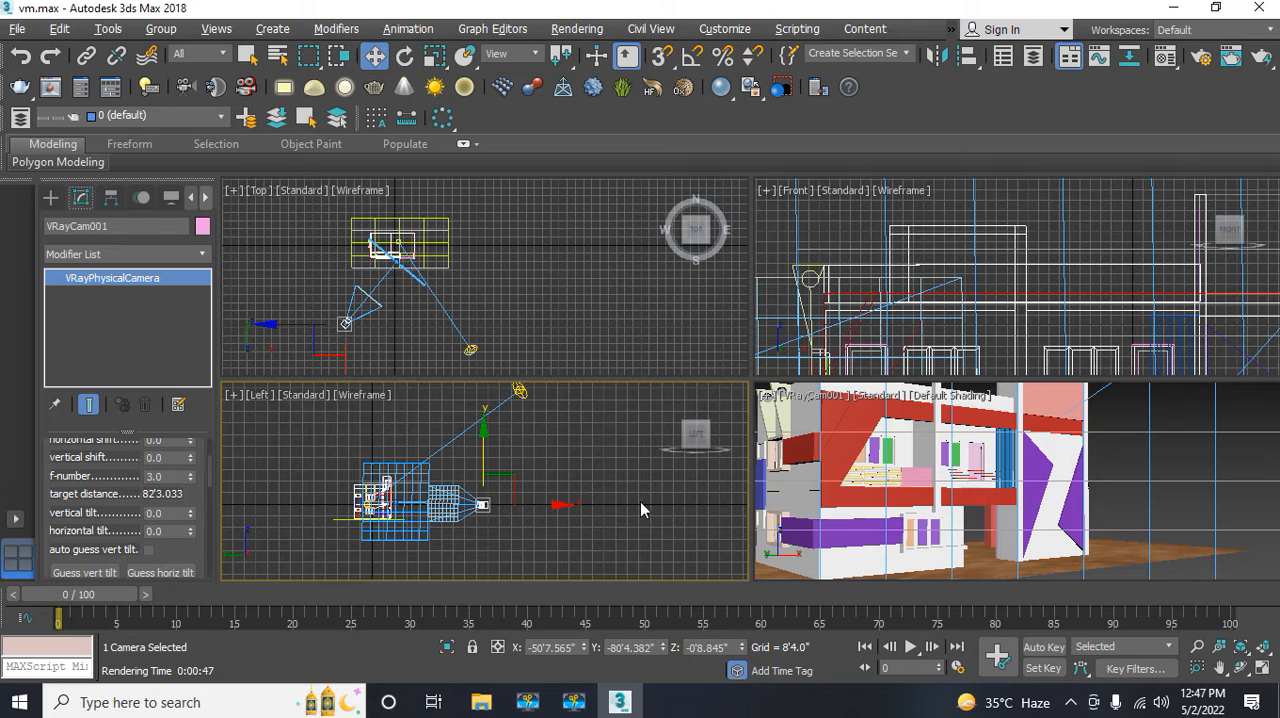
Step: Render the camera view to check the lowered camera height, and close the frame buffer
click(857, 500)
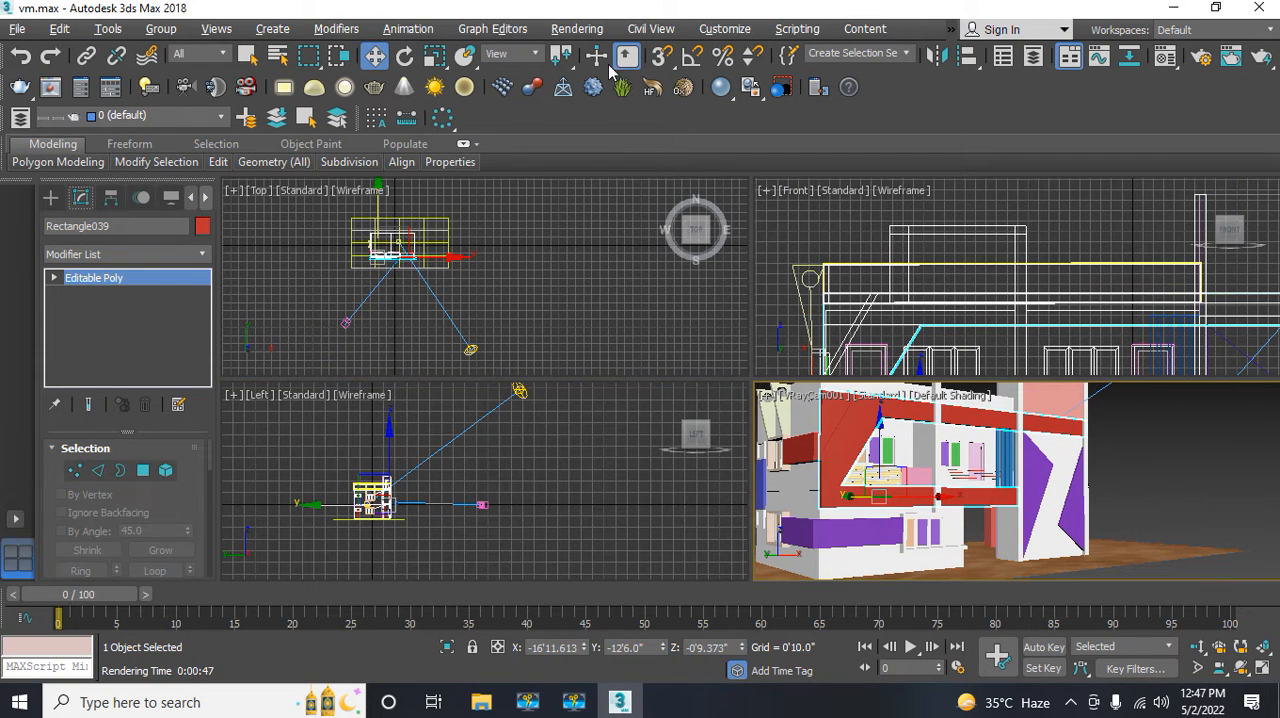
click(573, 30)
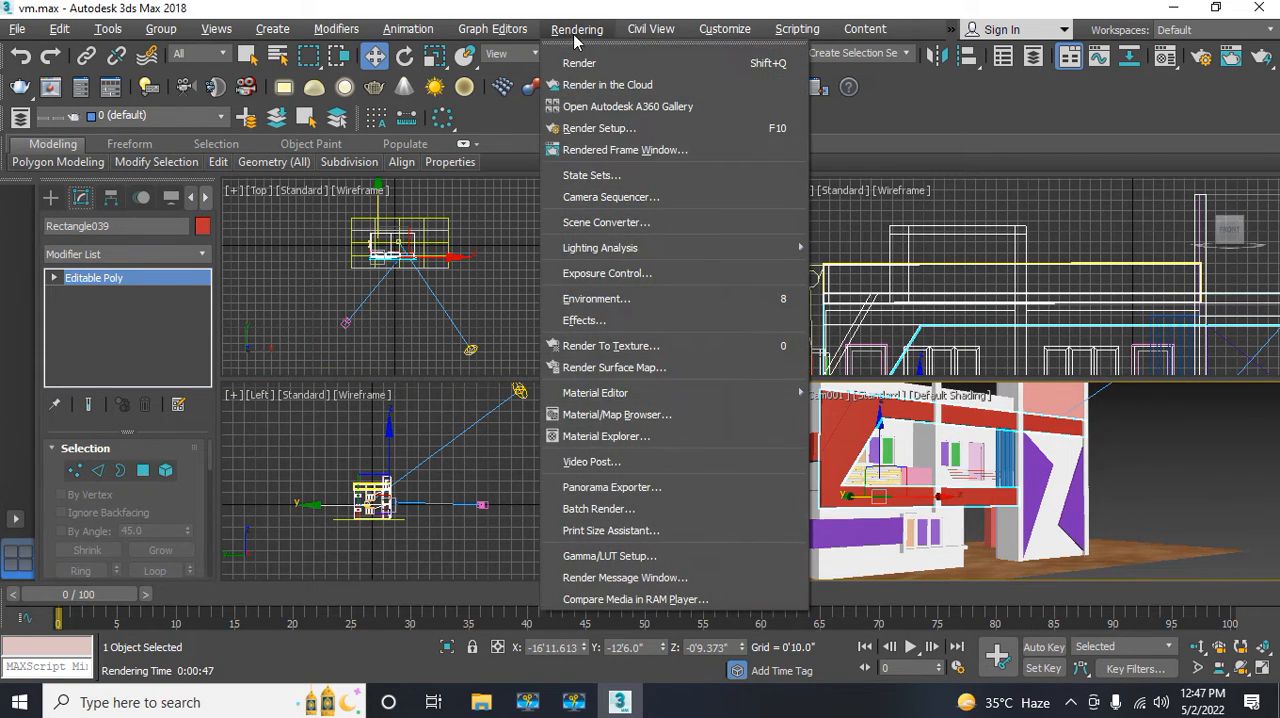
click(583, 63)
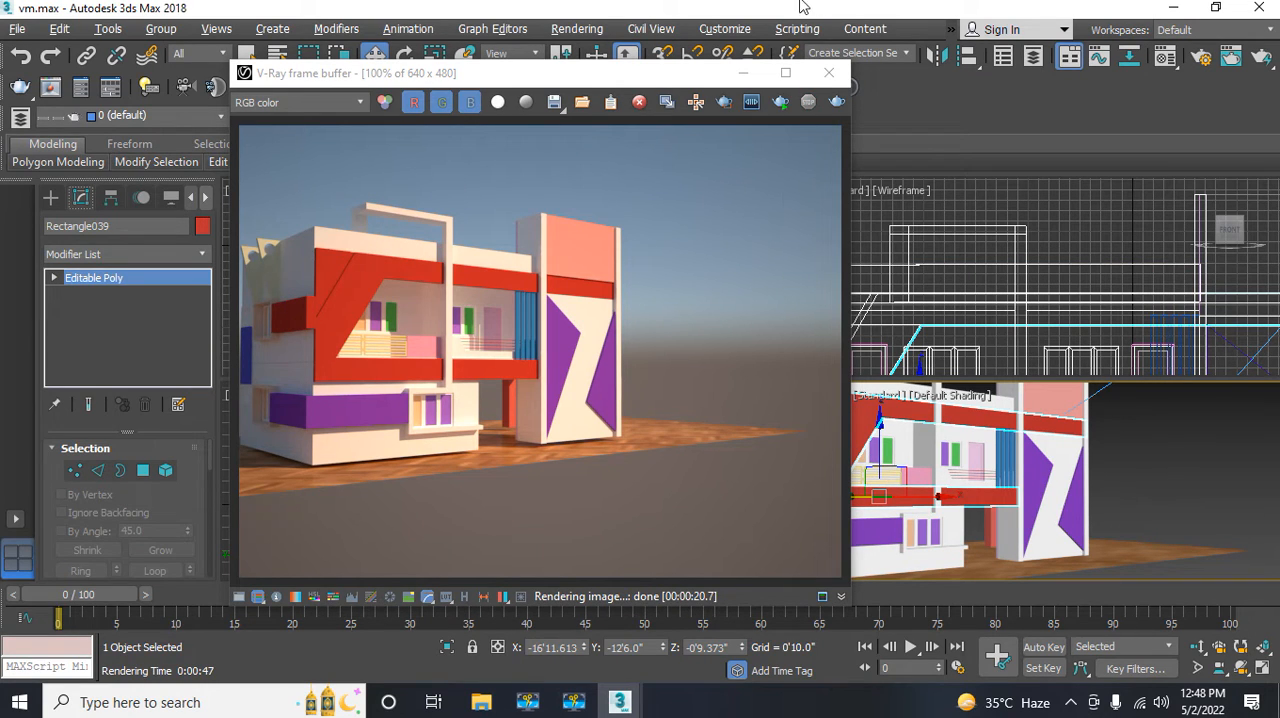
click(826, 74)
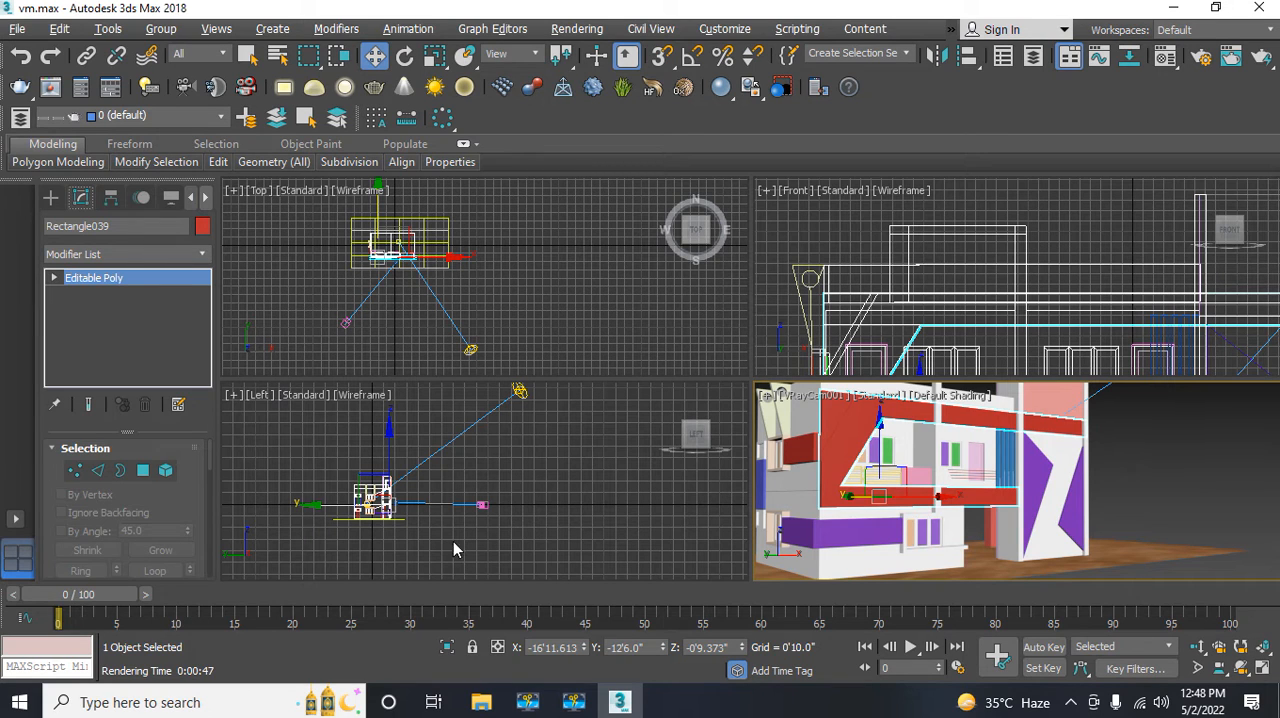
Step: Clear the selection and save the scene file vm.max
click(282, 315)
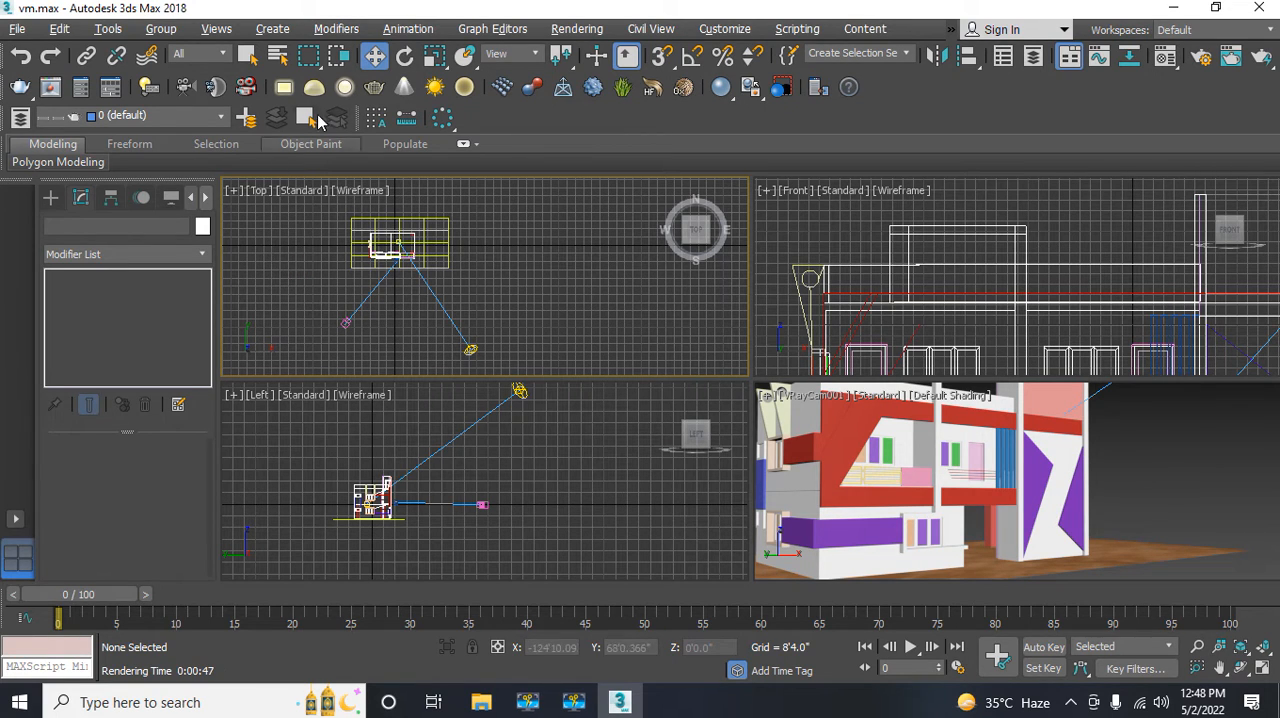
click(376, 57)
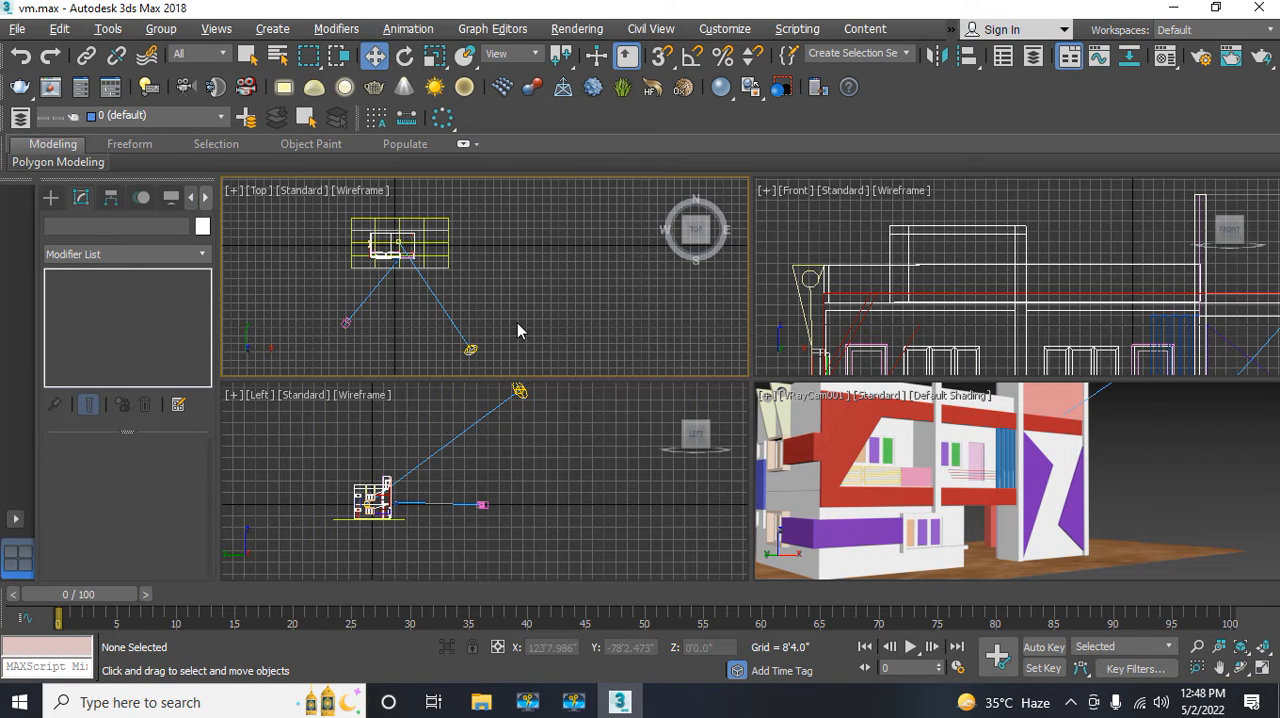
middle_drag(516, 291, 540, 306)
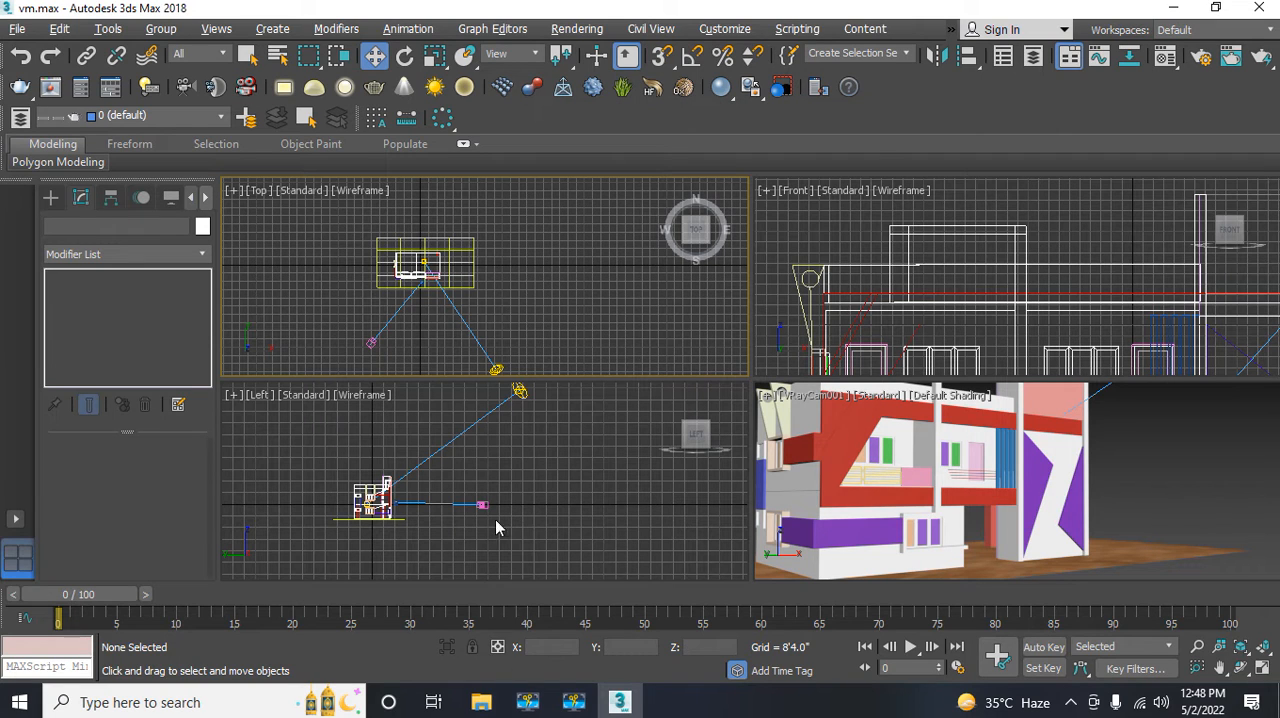
click(16, 32)
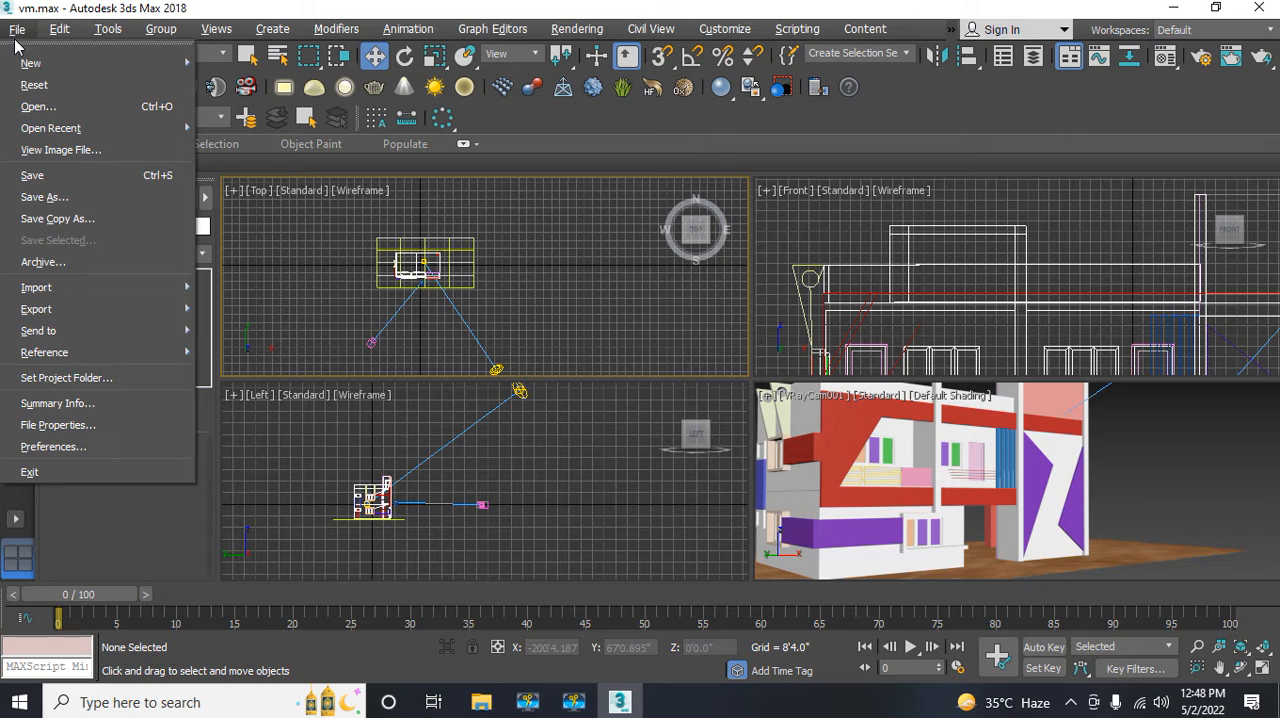
click(32, 175)
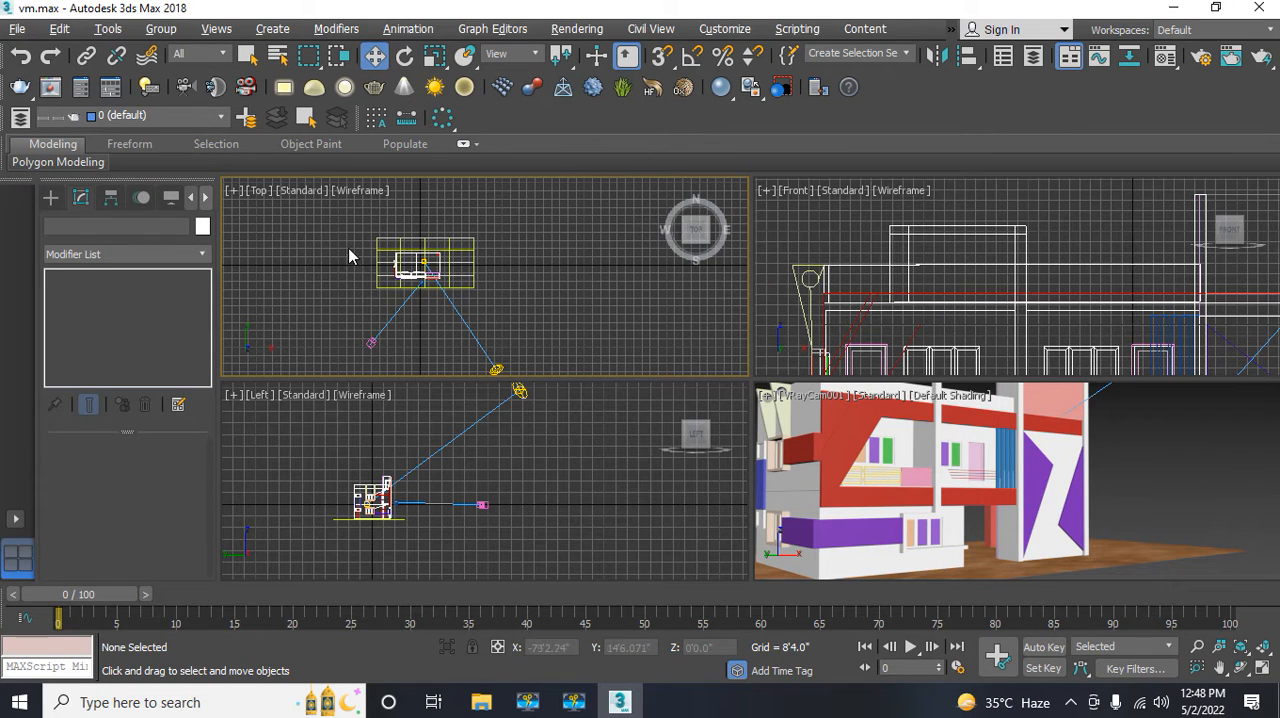
Step: Raise the ground plane Plane001 in the Left view to the base of the building, at about Z -10'6"
click(377, 263)
scroll(376, 262, up, 6)
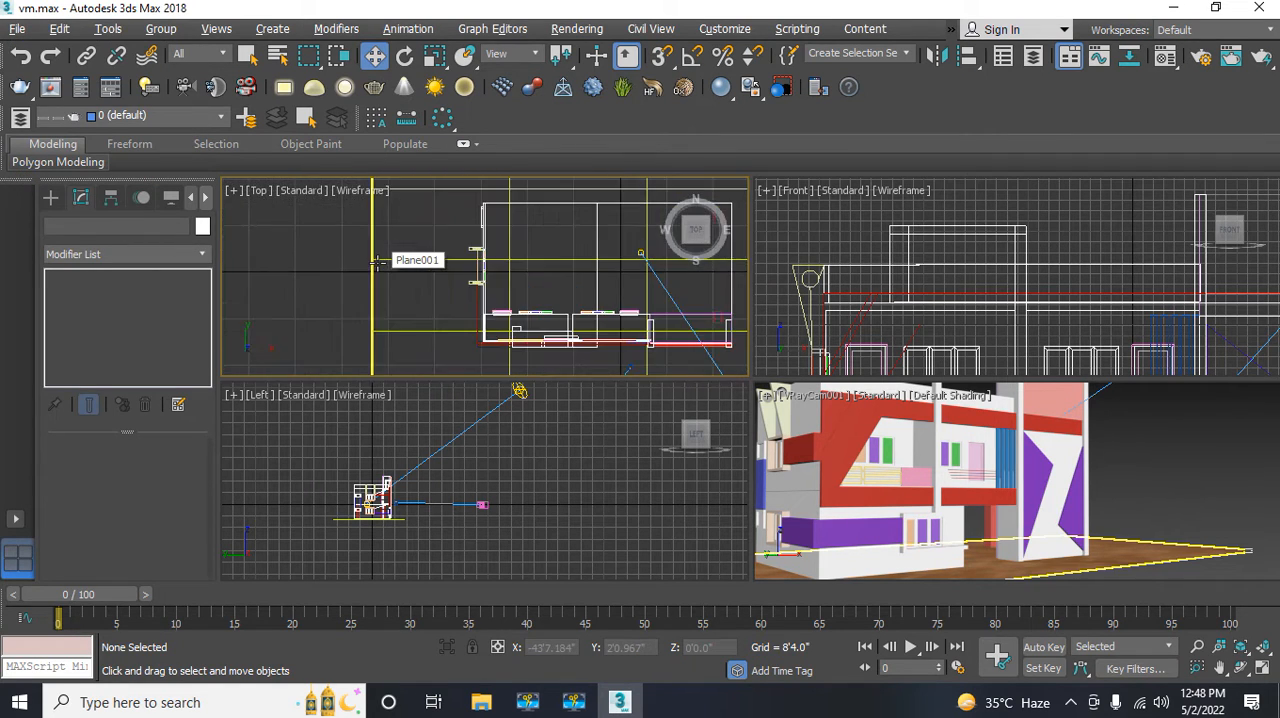
click(372, 263)
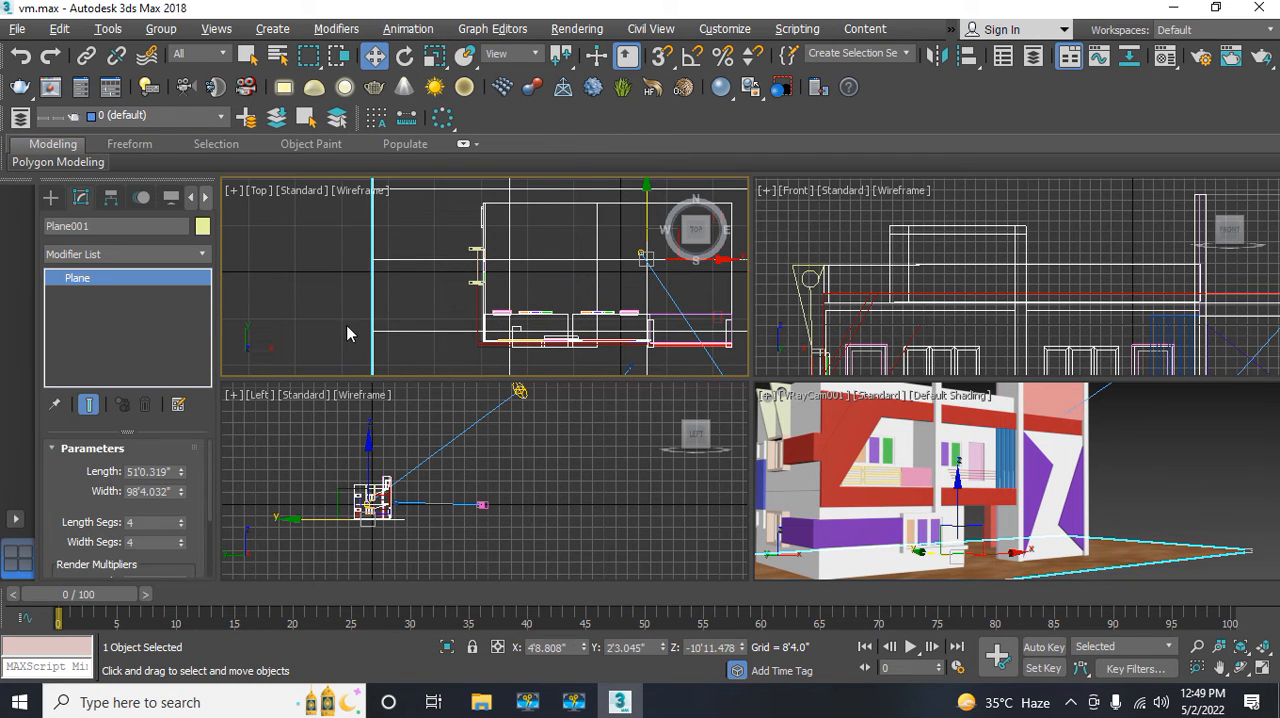
scroll(355, 531, up, 6)
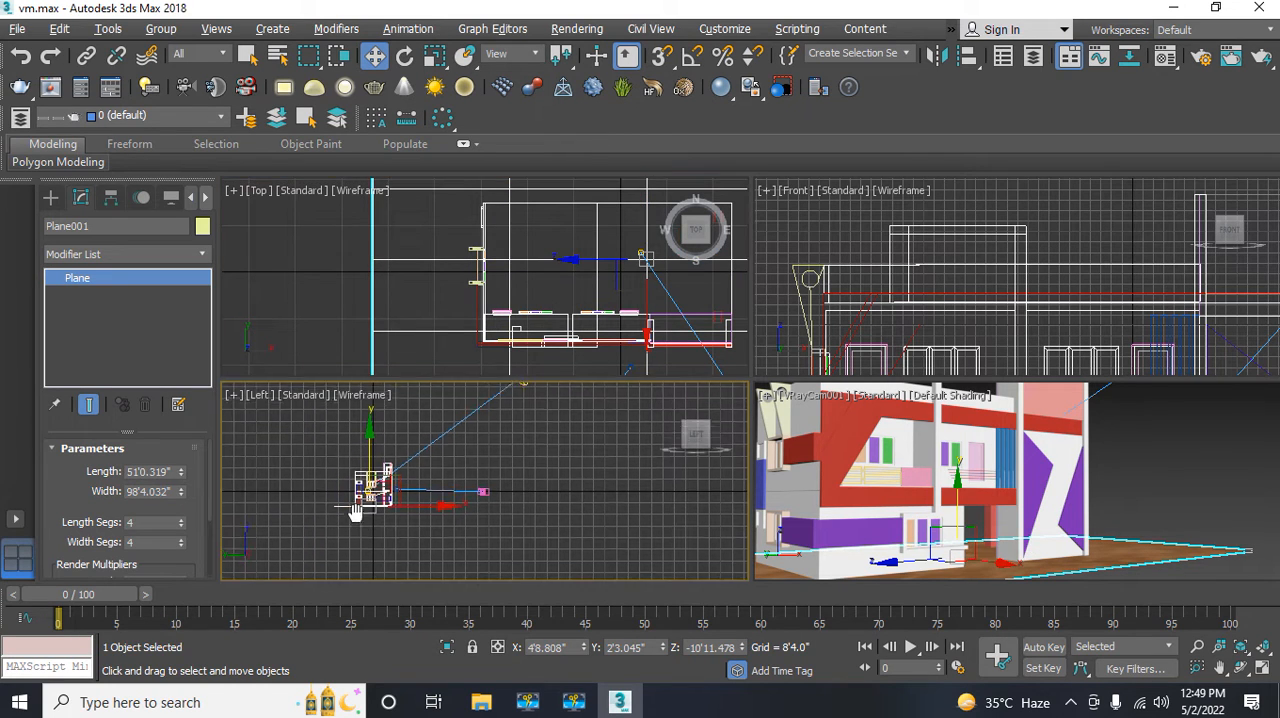
middle_drag(370, 504, 366, 543)
scroll(343, 541, up, 4)
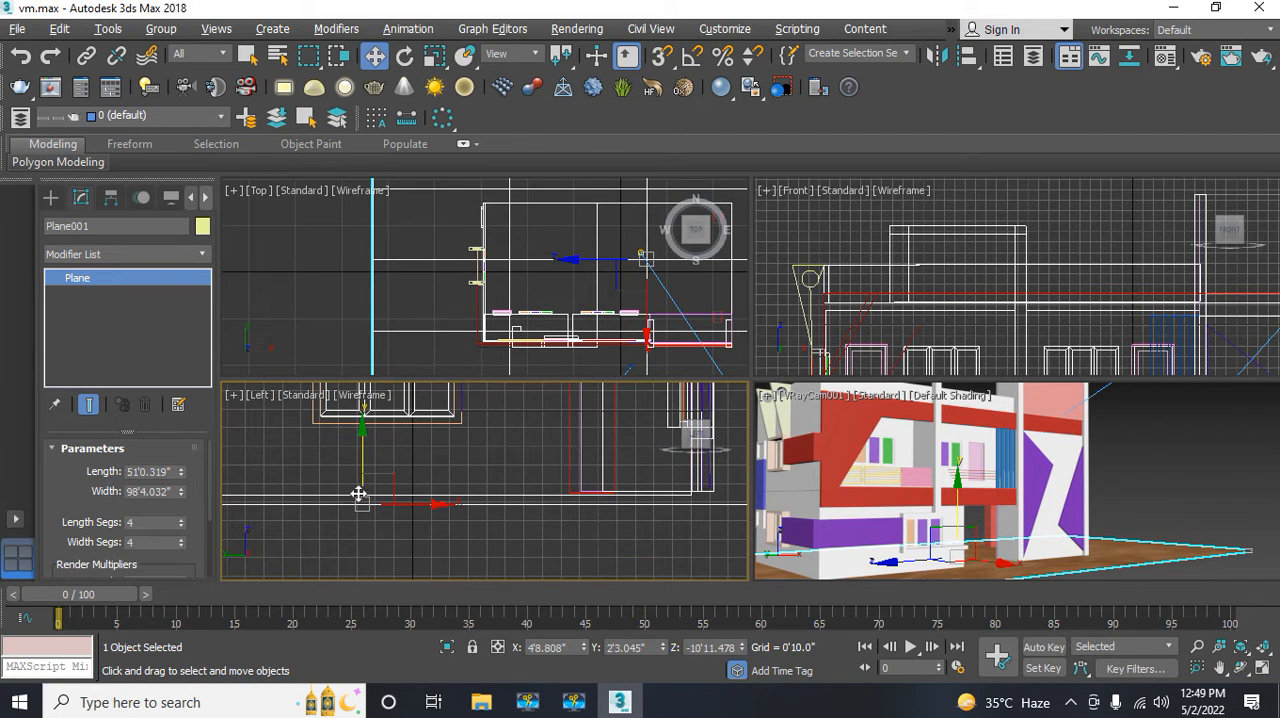
drag(363, 441, 371, 431)
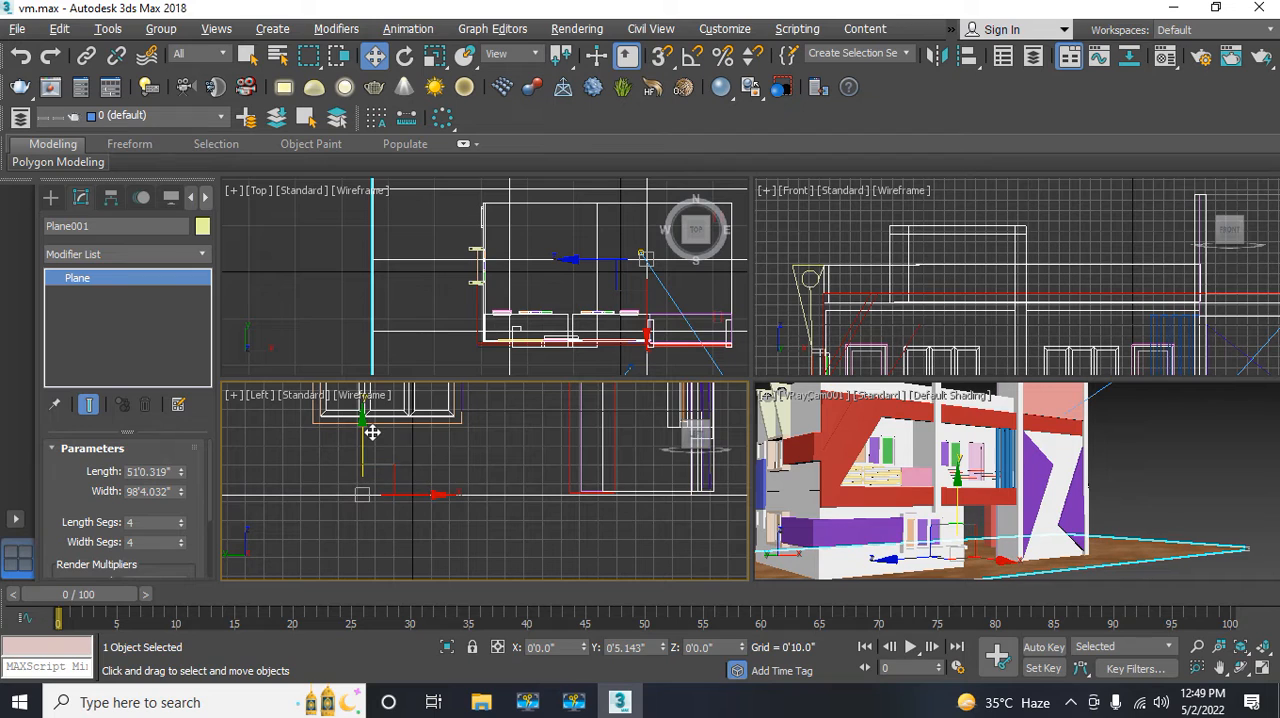
Step: Render the VRayCam001 camera view with the raised ground plane
click(858, 448)
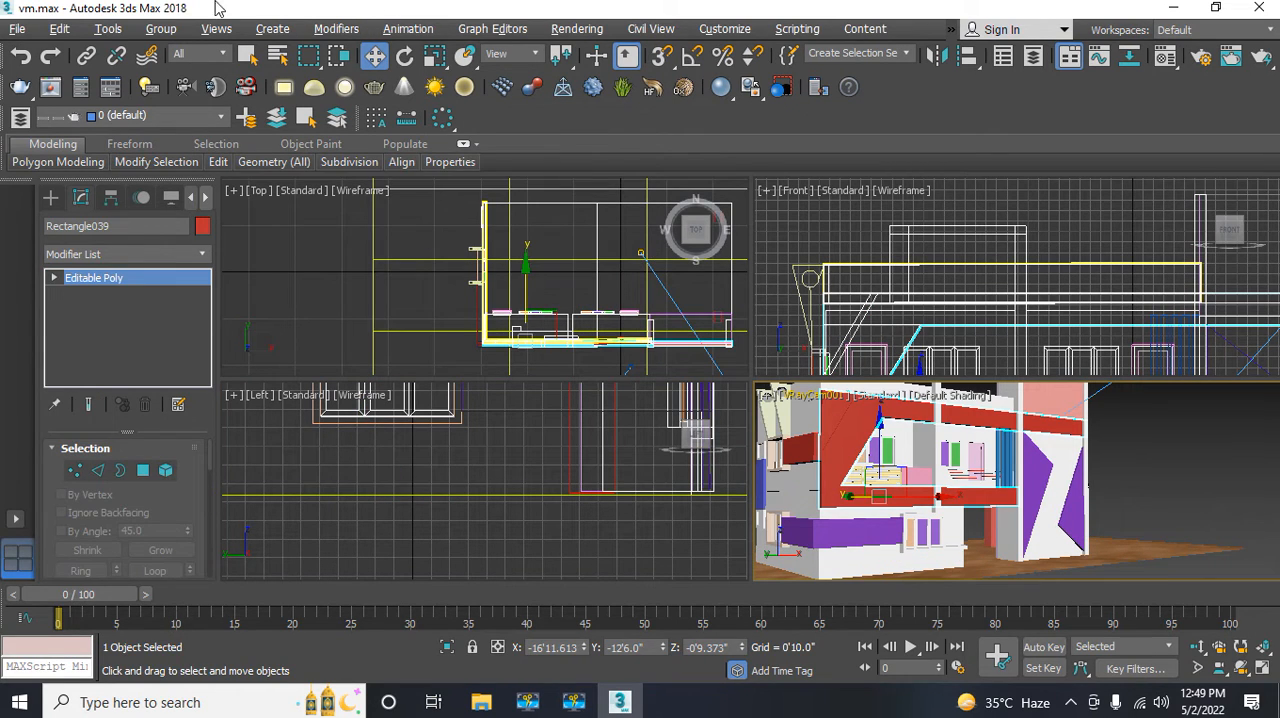
click(577, 29)
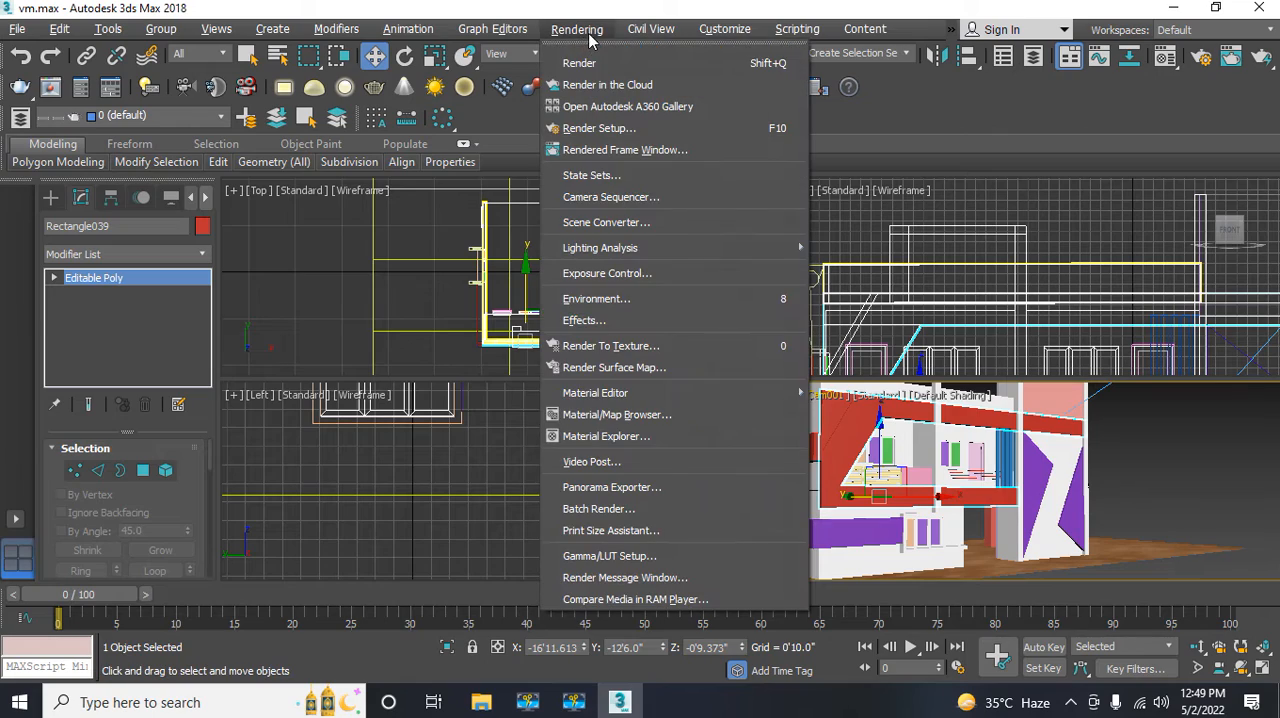
click(594, 68)
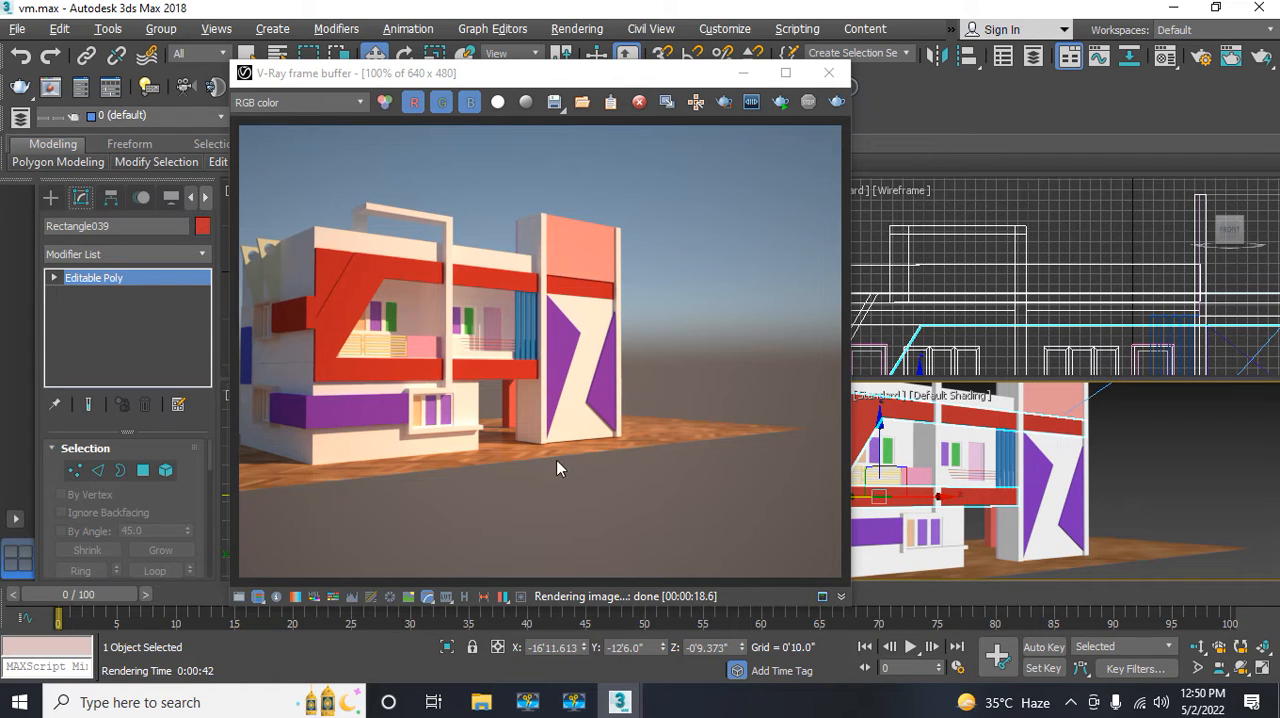
Step: Examine in the rendered image where the building's base meets the ground plane, and close the frame buffer
scroll(592, 450, up, 4)
scroll(592, 458, up, 1)
scroll(592, 458, down, 2)
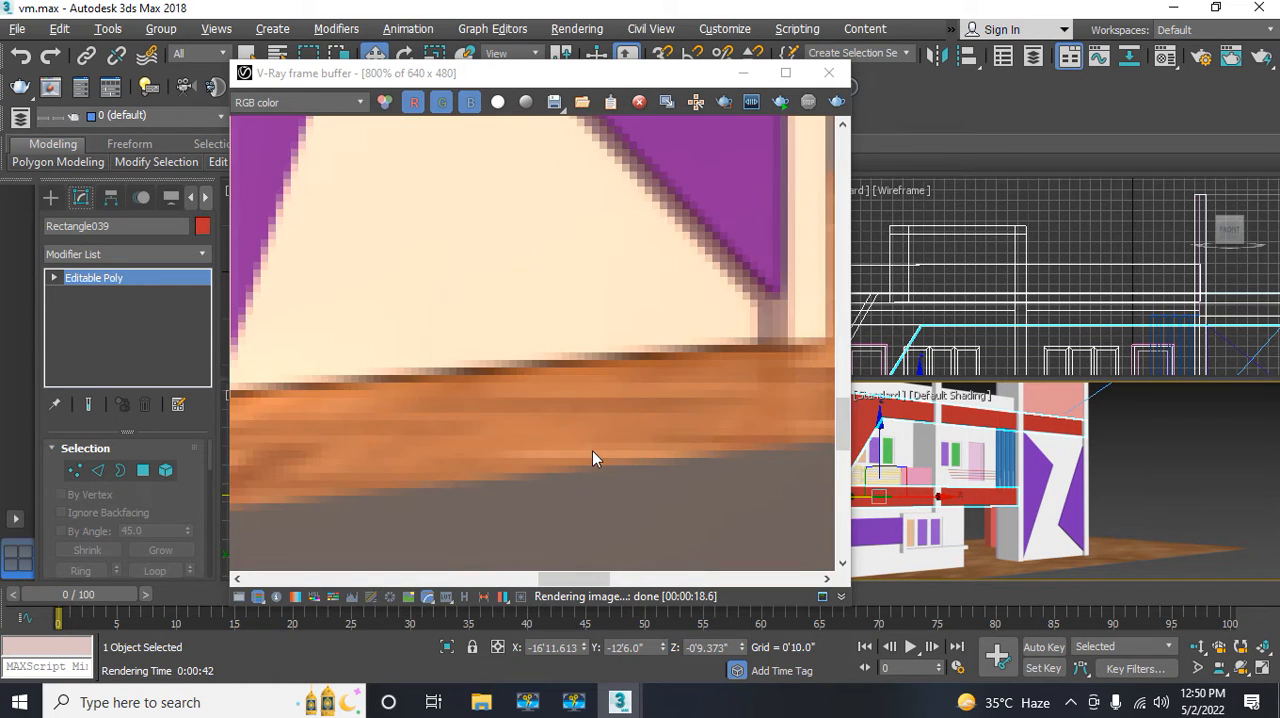
scroll(592, 458, down, 1)
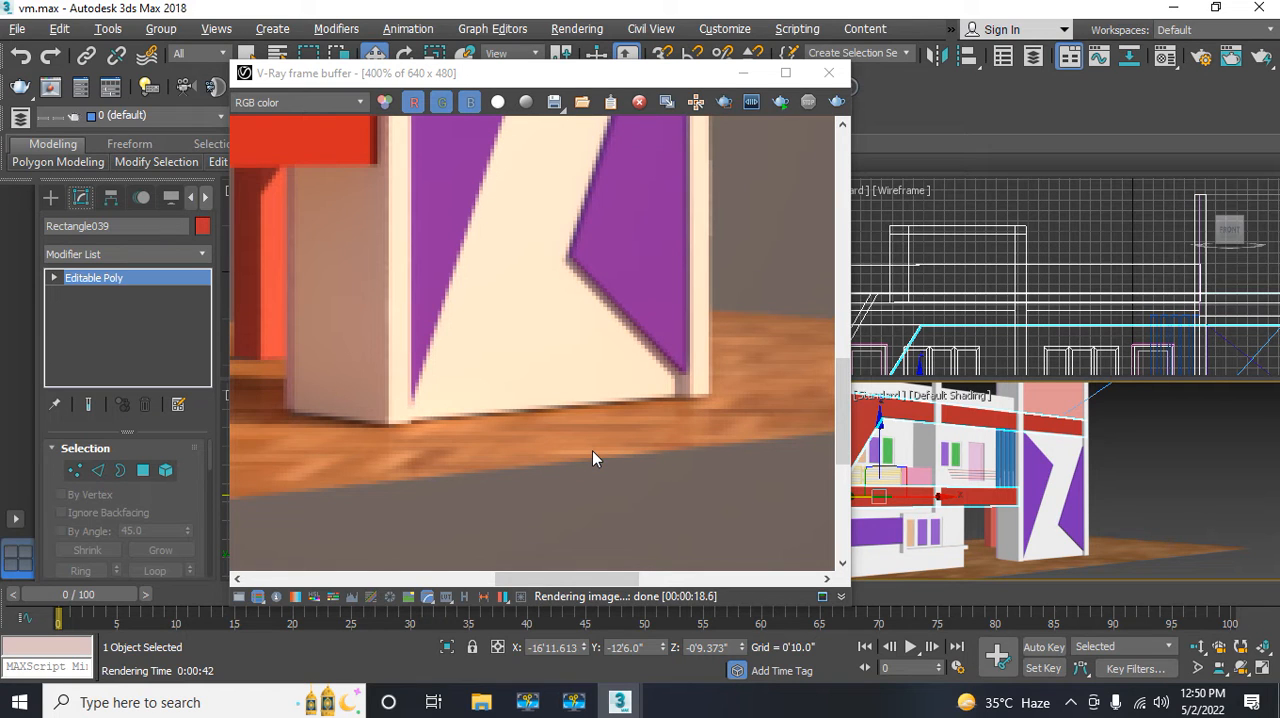
scroll(446, 420, up, 1)
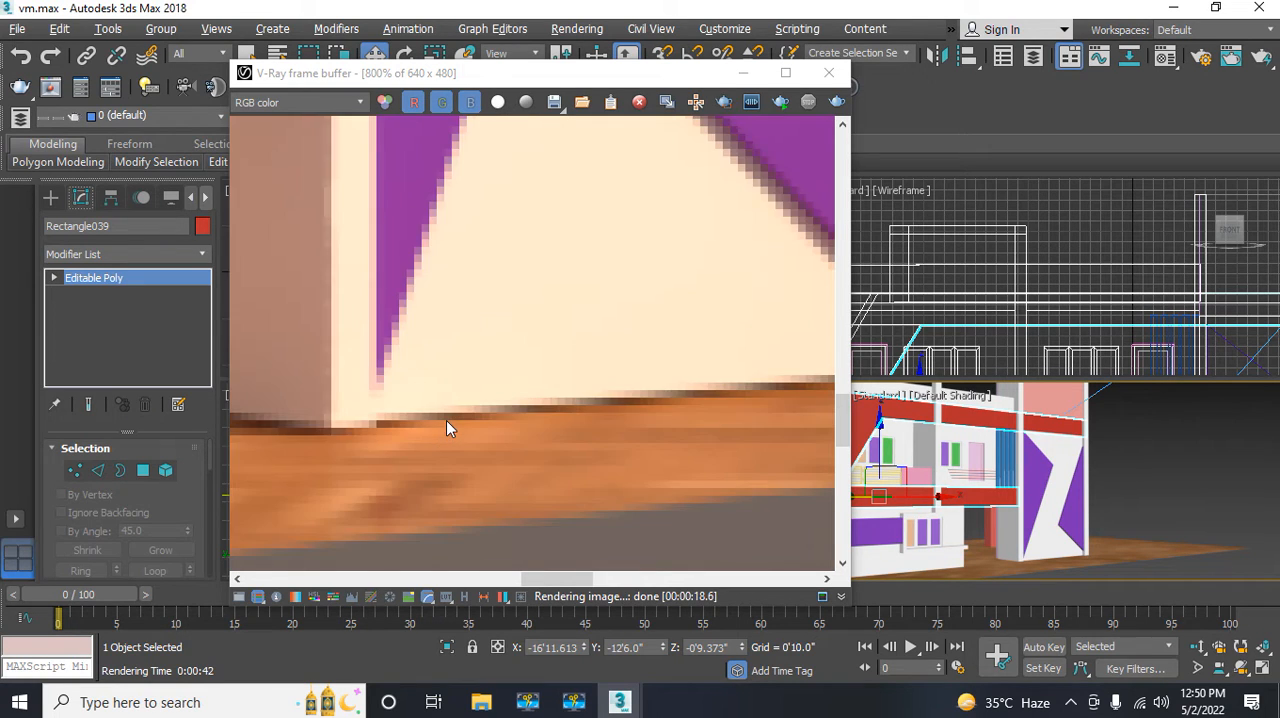
scroll(446, 420, down, 1)
scroll(446, 420, down, 4)
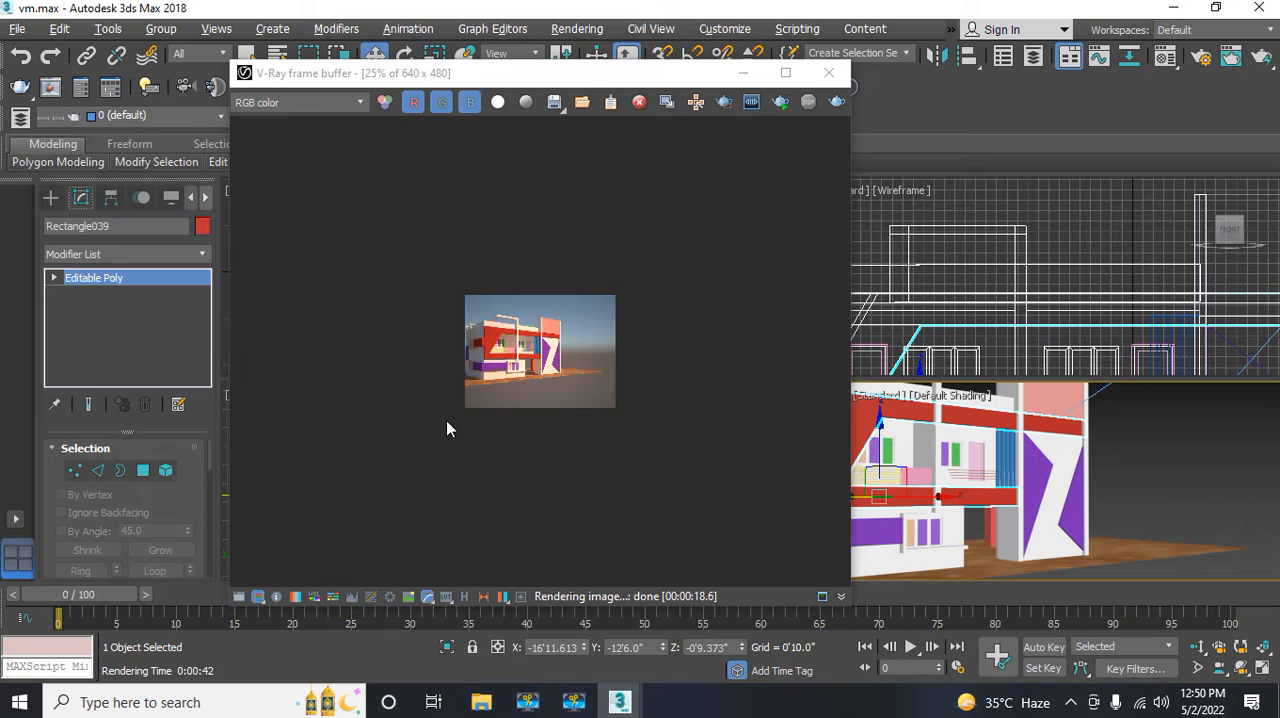
double_click(446, 420)
scroll(446, 426, down, 1)
scroll(446, 426, up, 1)
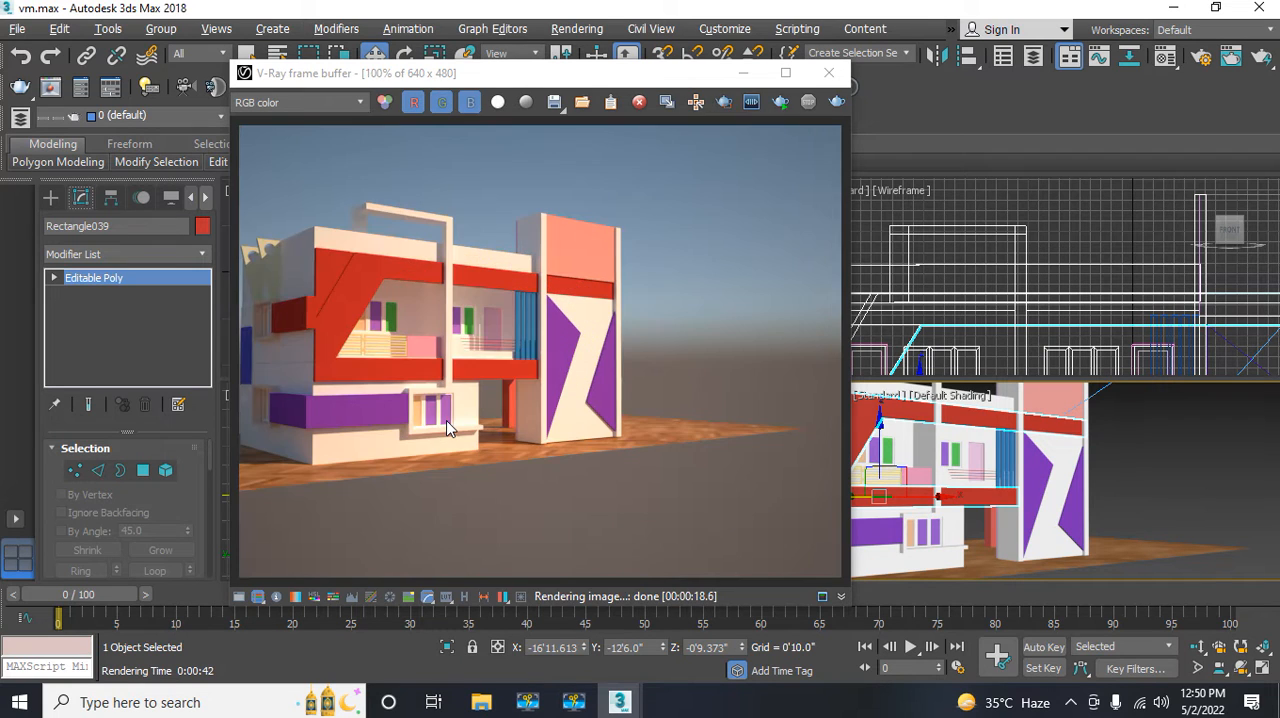
click(826, 75)
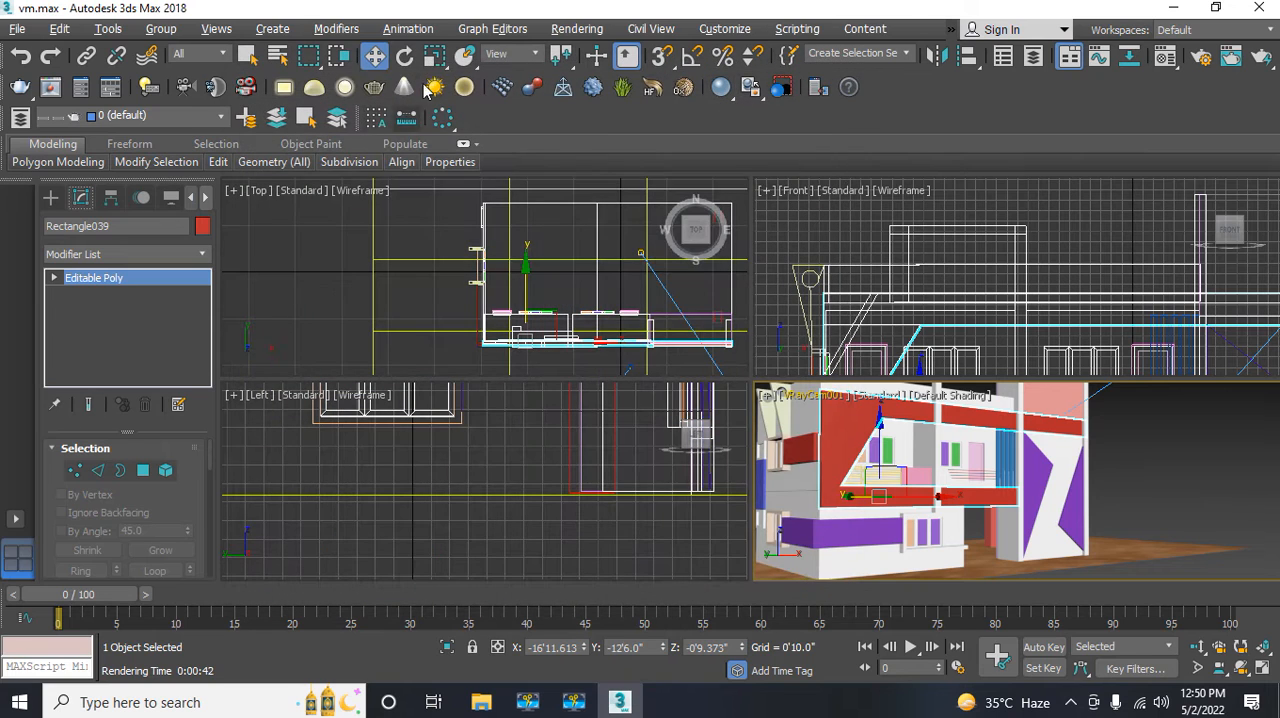
Step: Set the render output size to the HDTV (video) preset at 1920 x 1080 and close the render setup
click(566, 32)
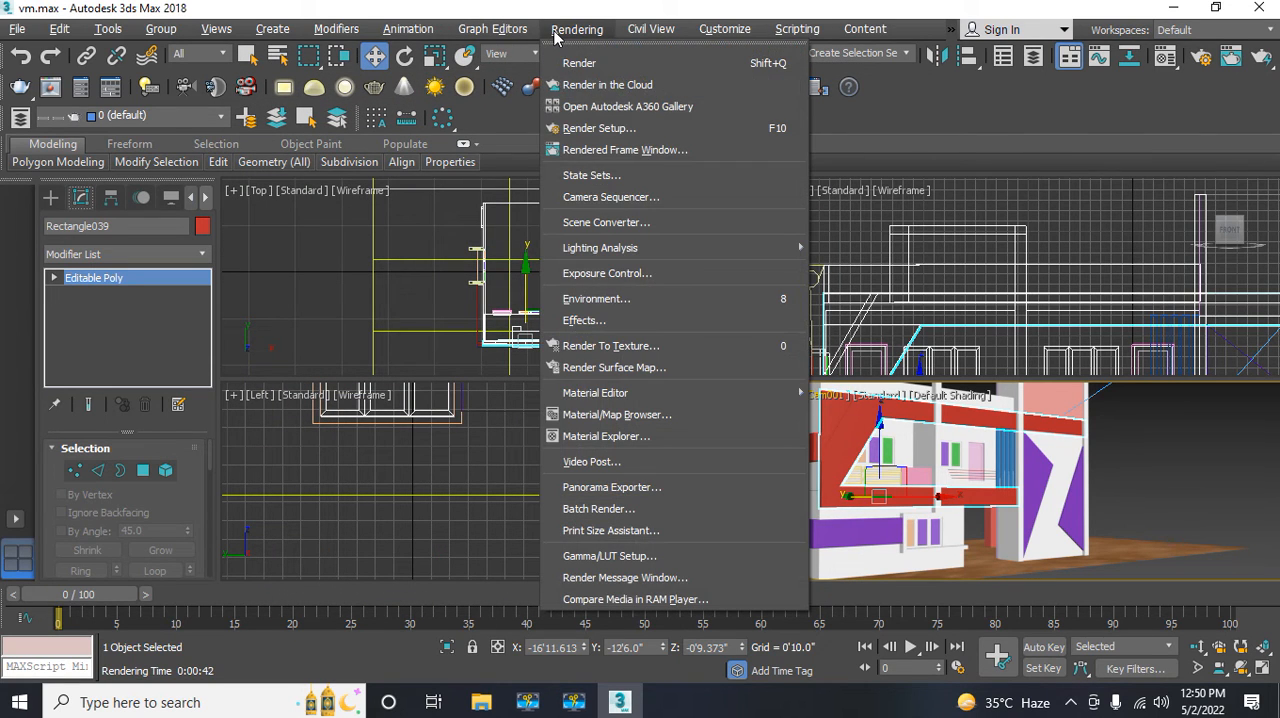
click(590, 130)
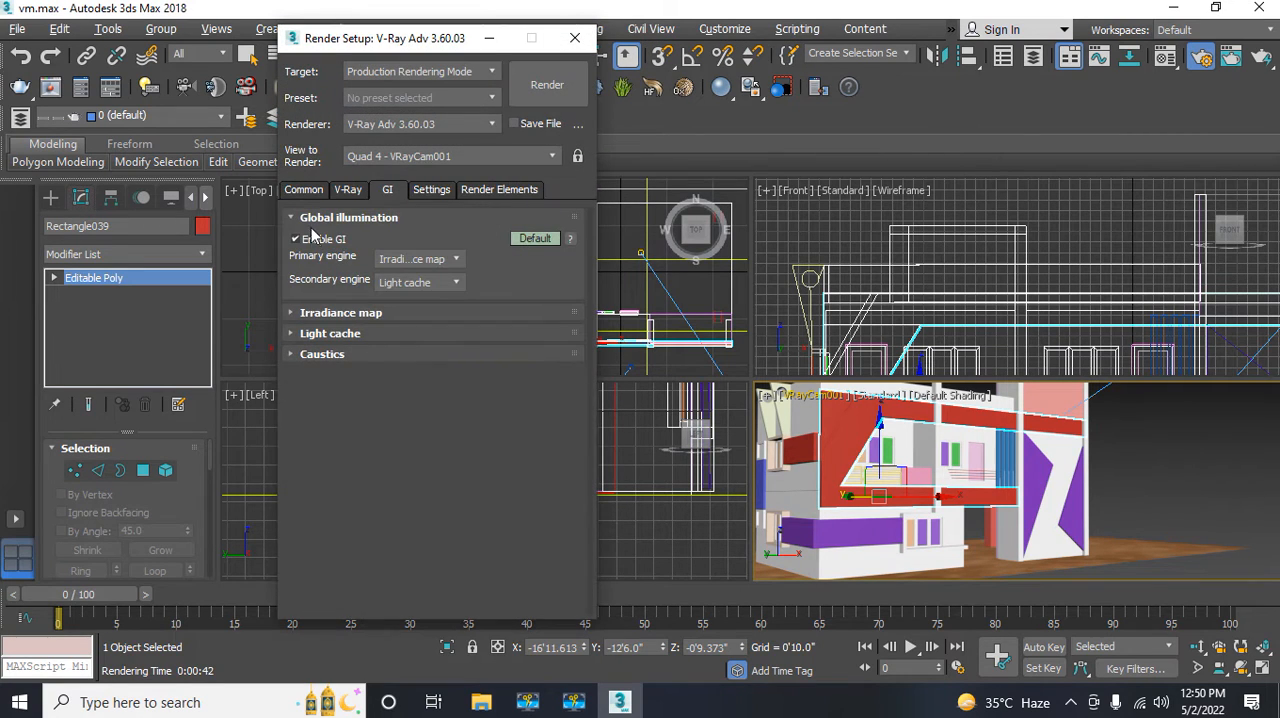
click(311, 190)
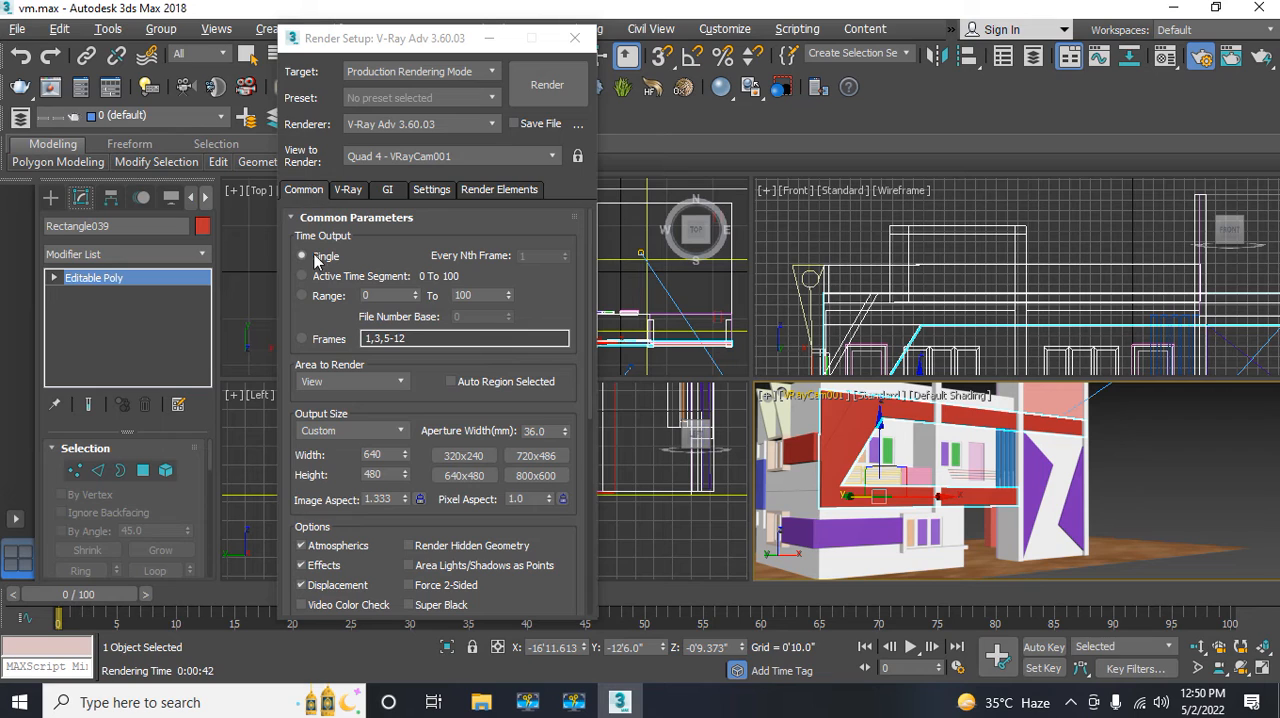
click(339, 432)
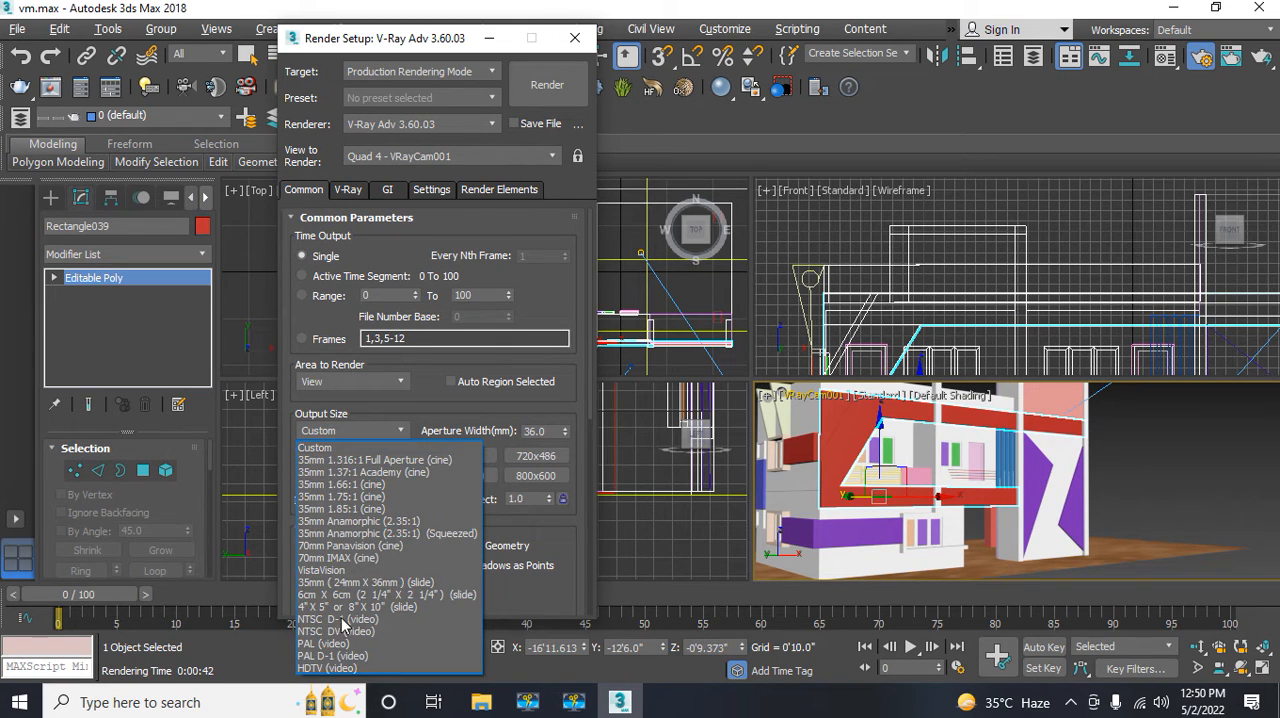
click(318, 668)
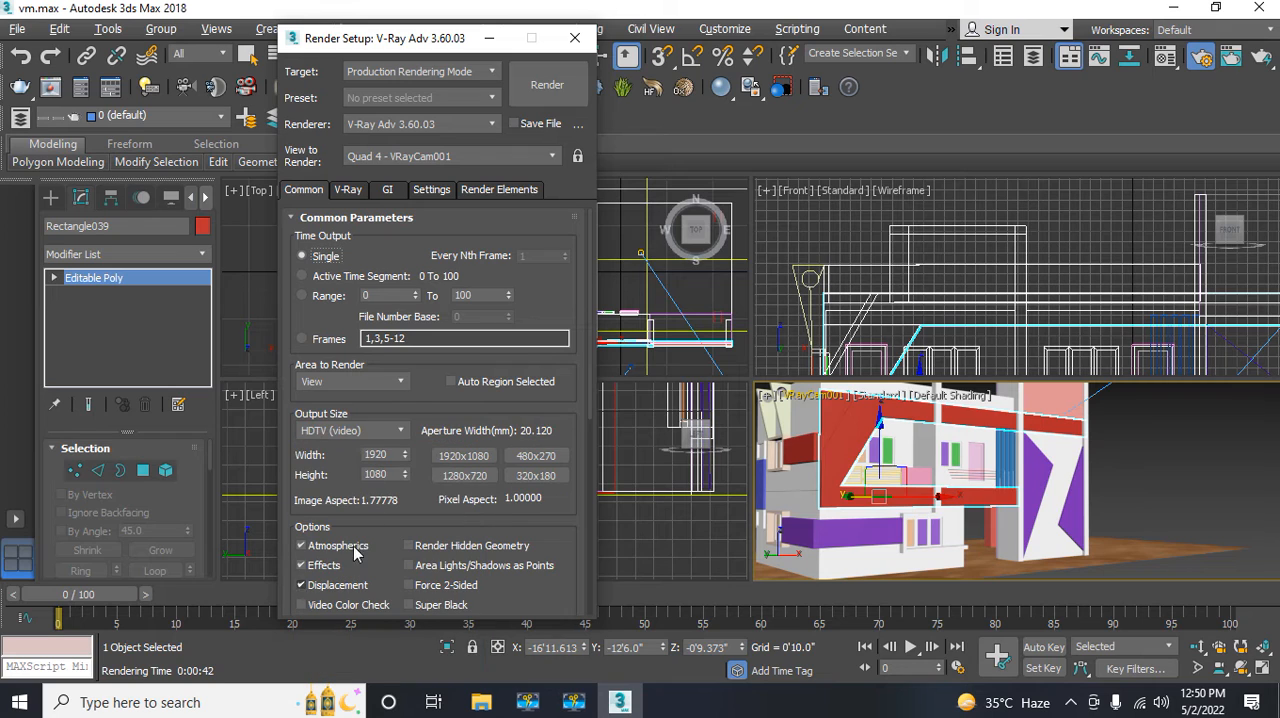
click(574, 40)
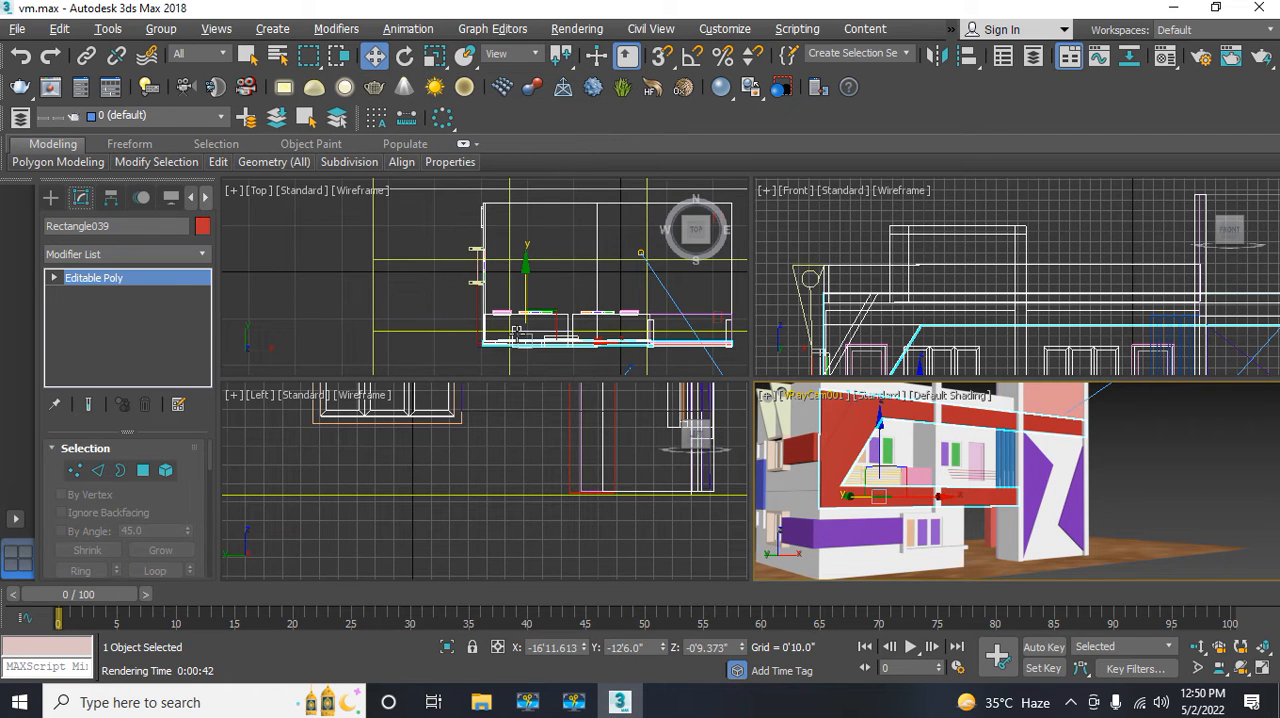
Step: Select VRayCam001 in the Top view and enable depth-of-field in its sampling settings
middle_drag(516, 334, 443, 248)
scroll(443, 248, down, 2)
scroll(410, 233, down, 3)
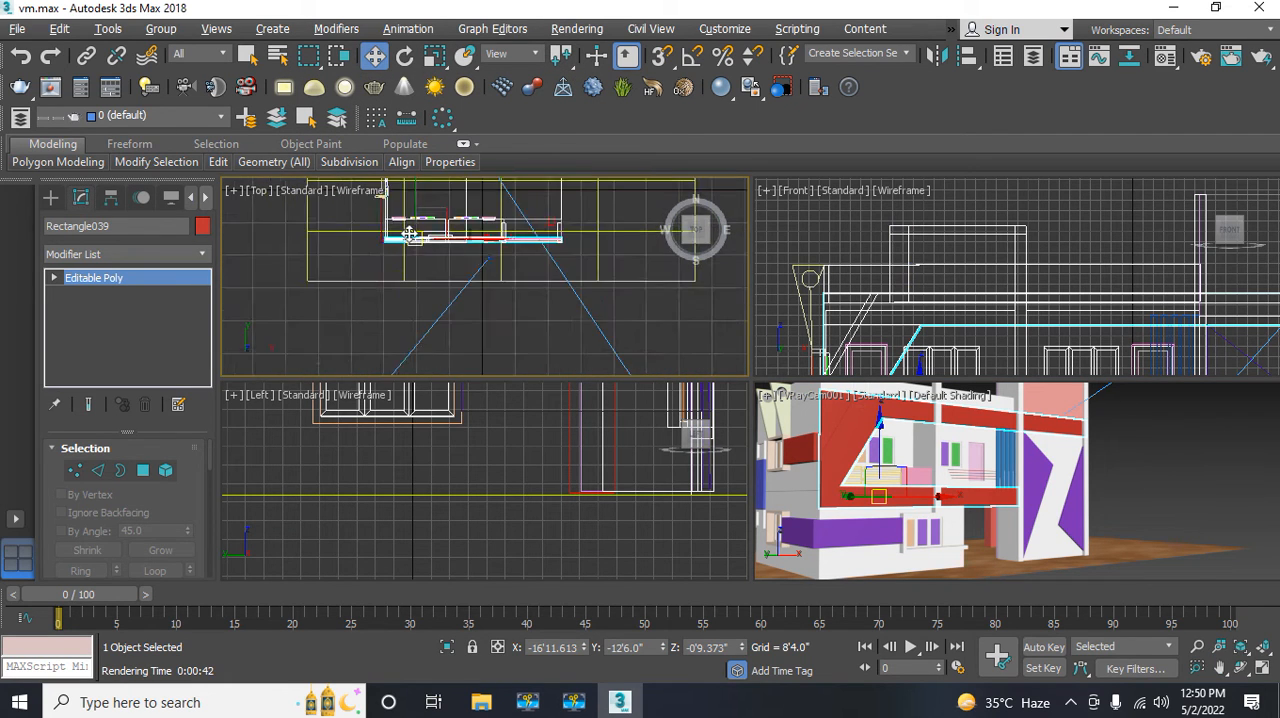
scroll(410, 233, down, 2)
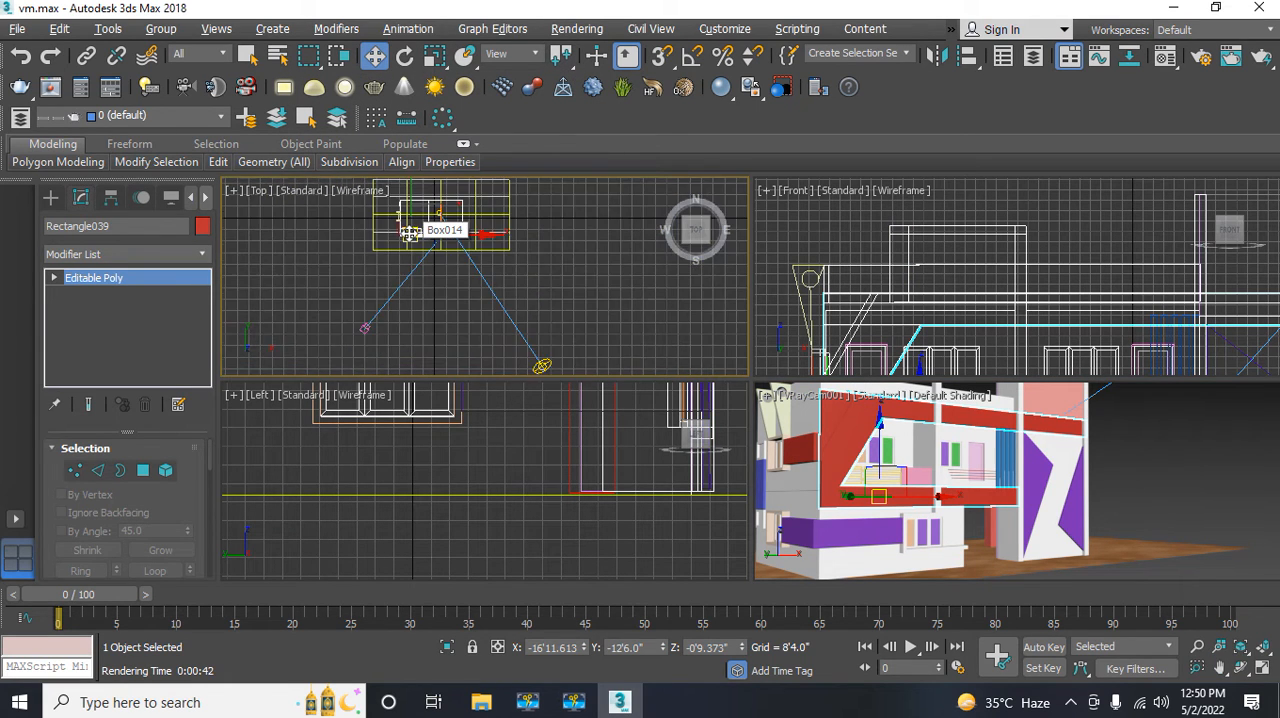
click(364, 328)
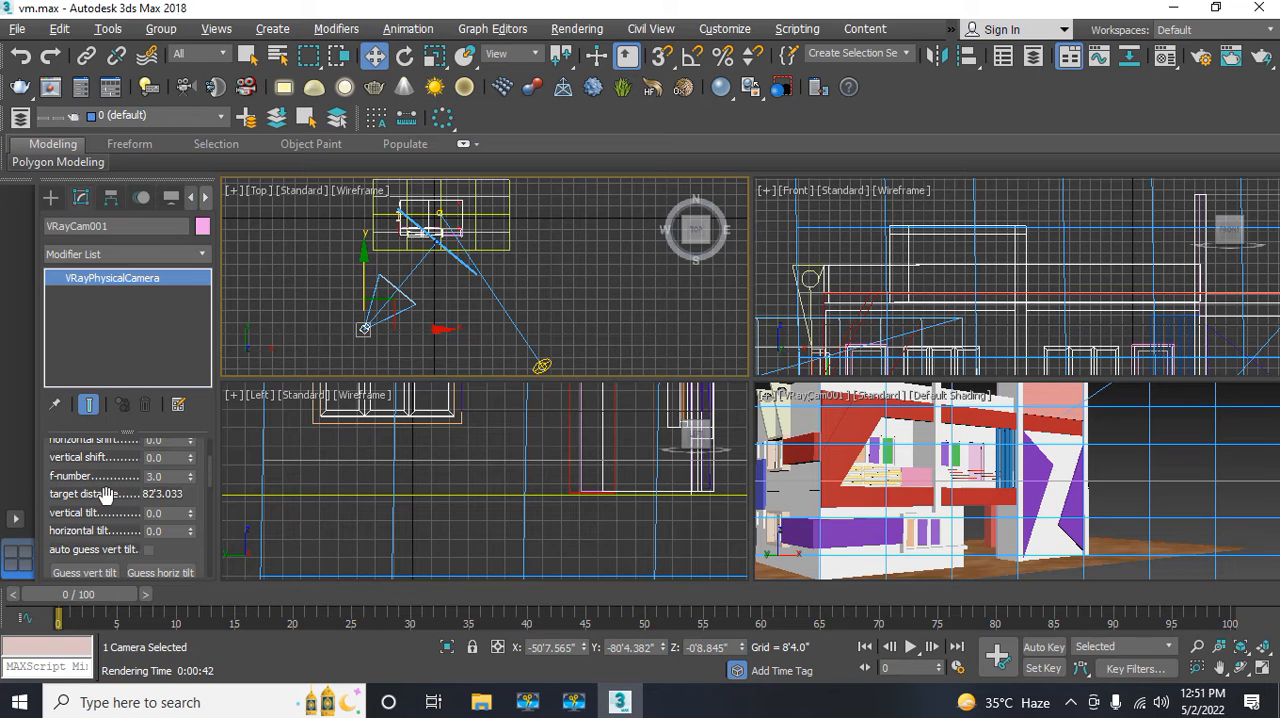
drag(105, 494, 130, 384)
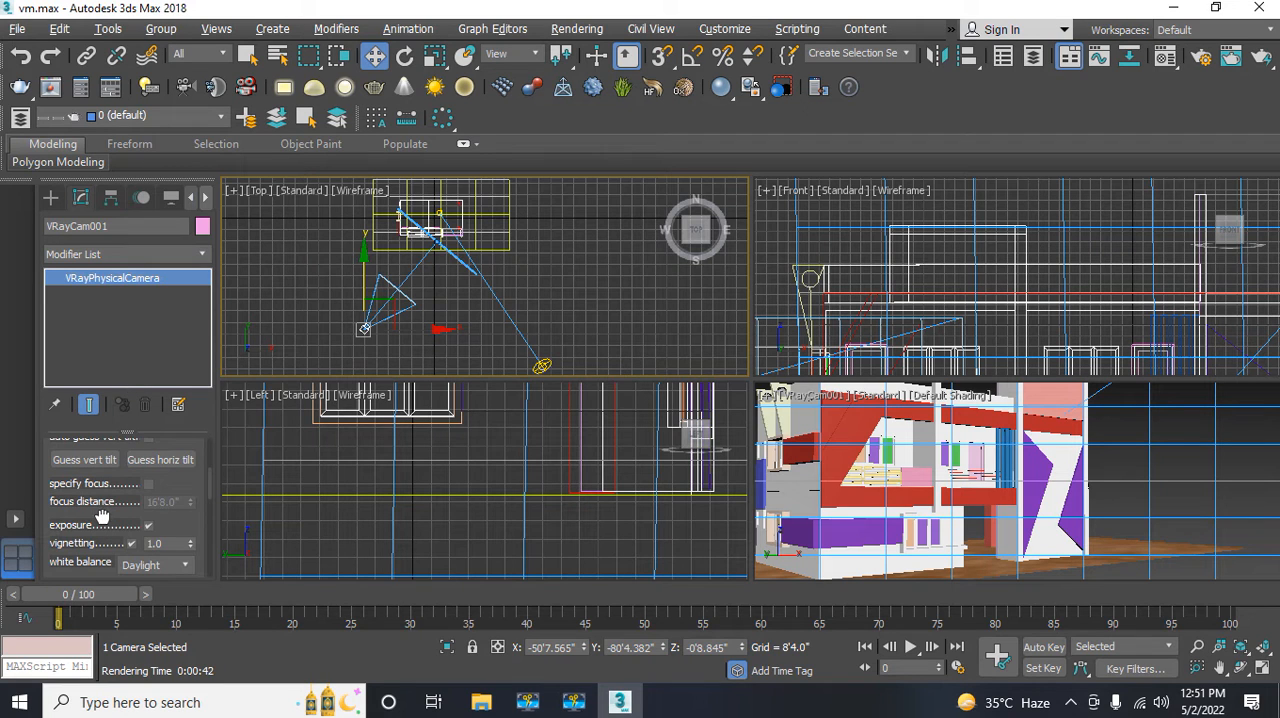
drag(104, 512, 130, 404)
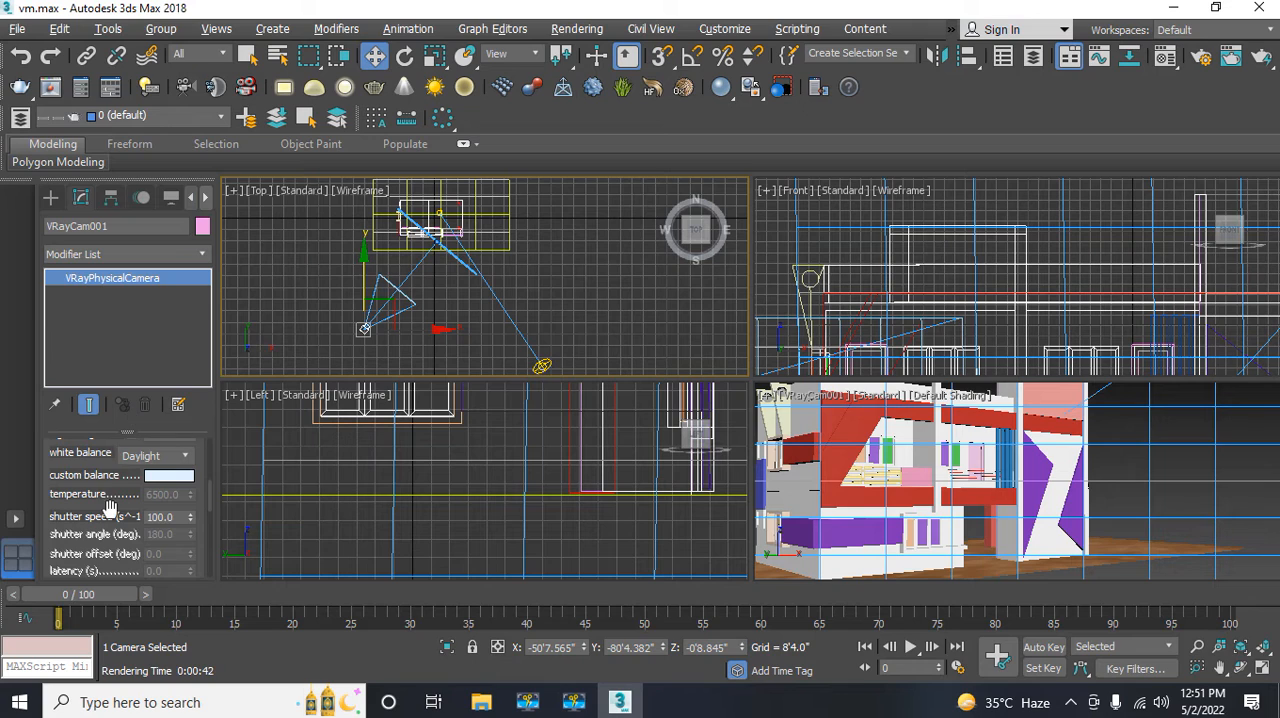
drag(112, 508, 138, 414)
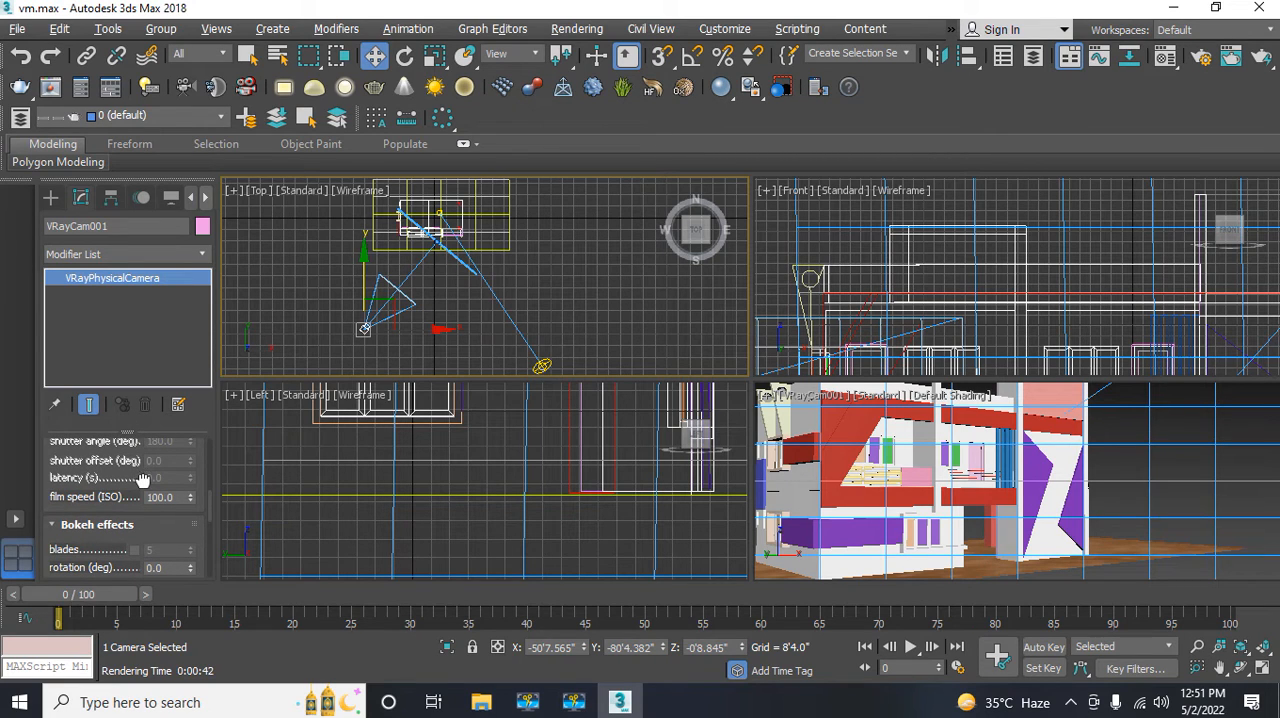
drag(143, 480, 196, 216)
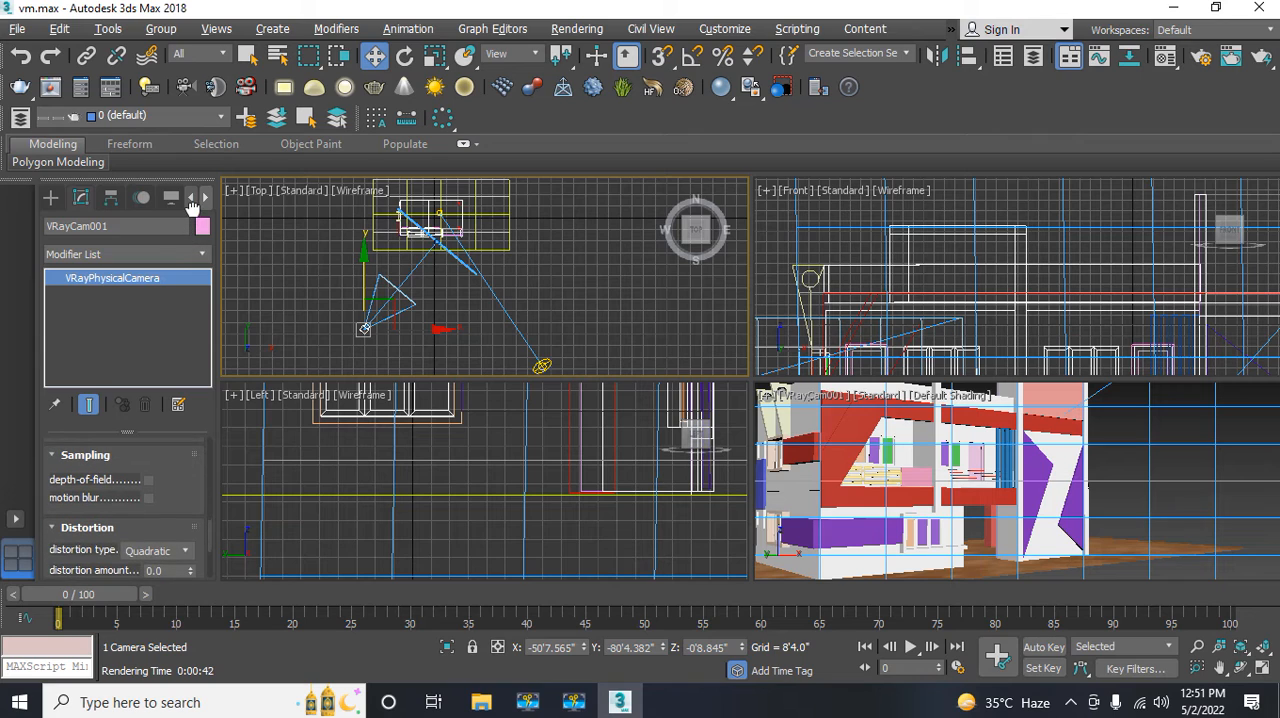
click(149, 481)
Step: Render the VRayCam001 camera view at the HDTV size, check the finished image, and close the frame buffer
click(920, 466)
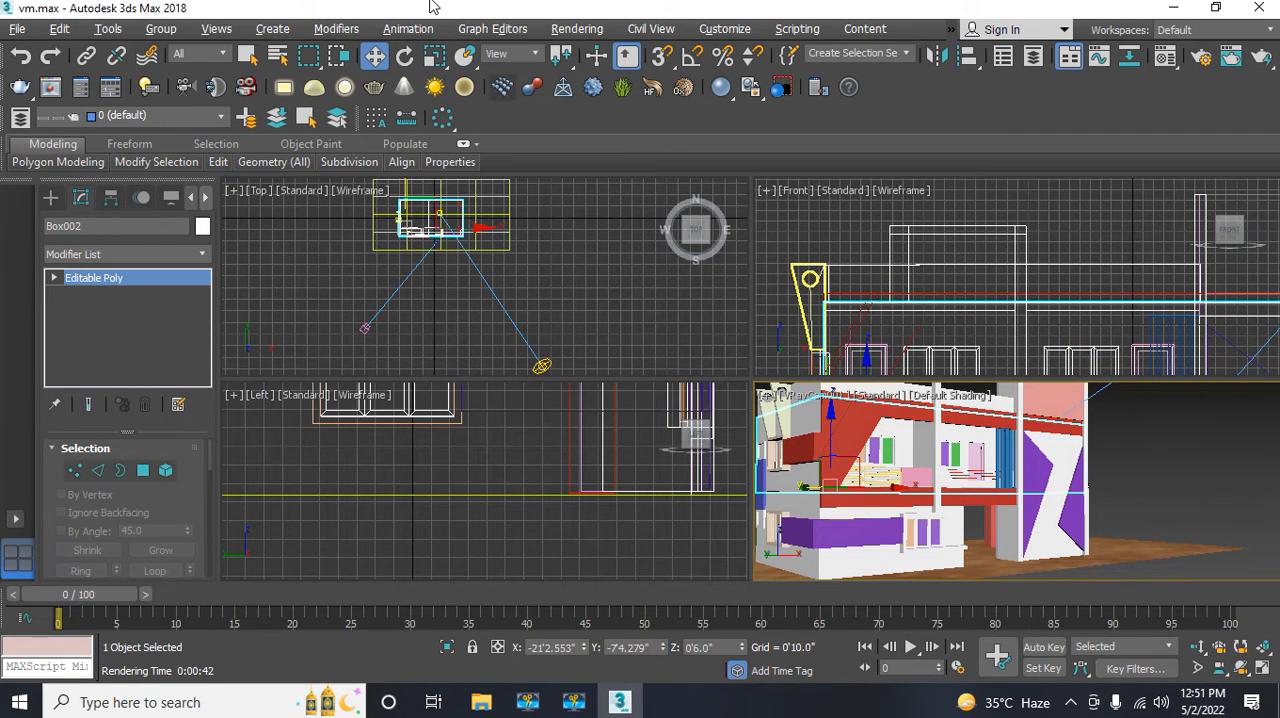
click(476, 30)
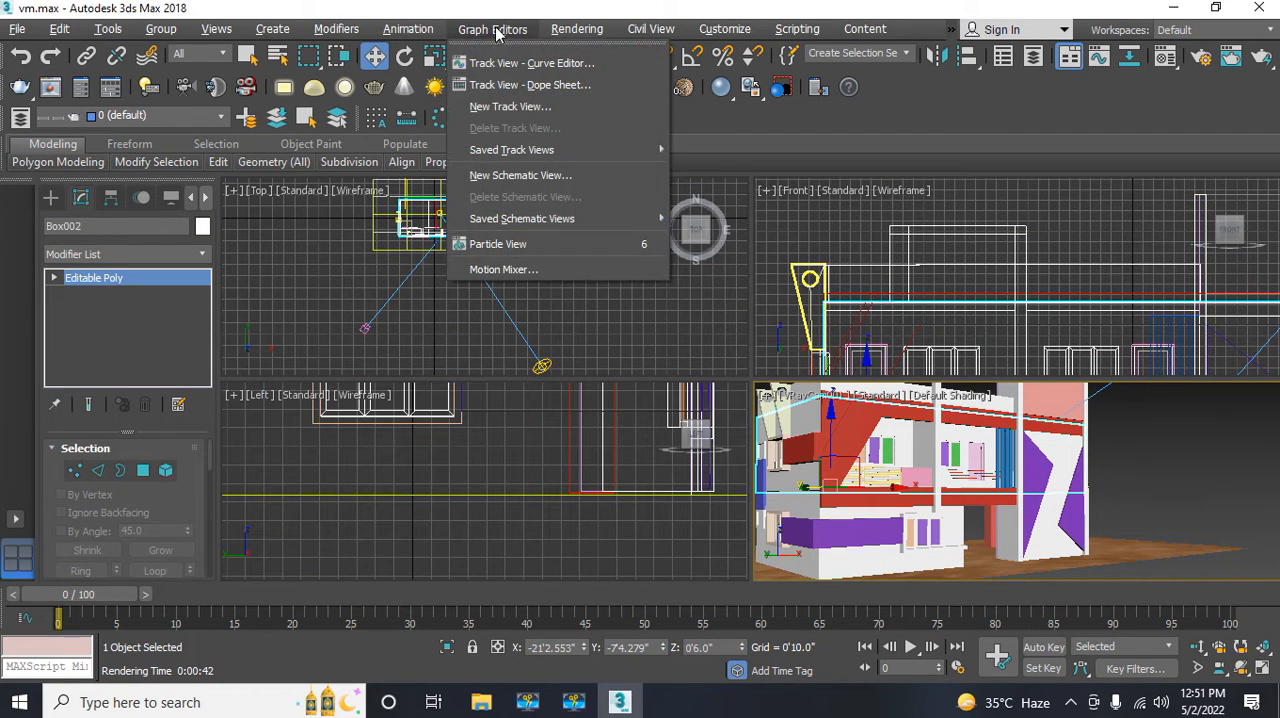
click(540, 30)
click(576, 30)
click(578, 63)
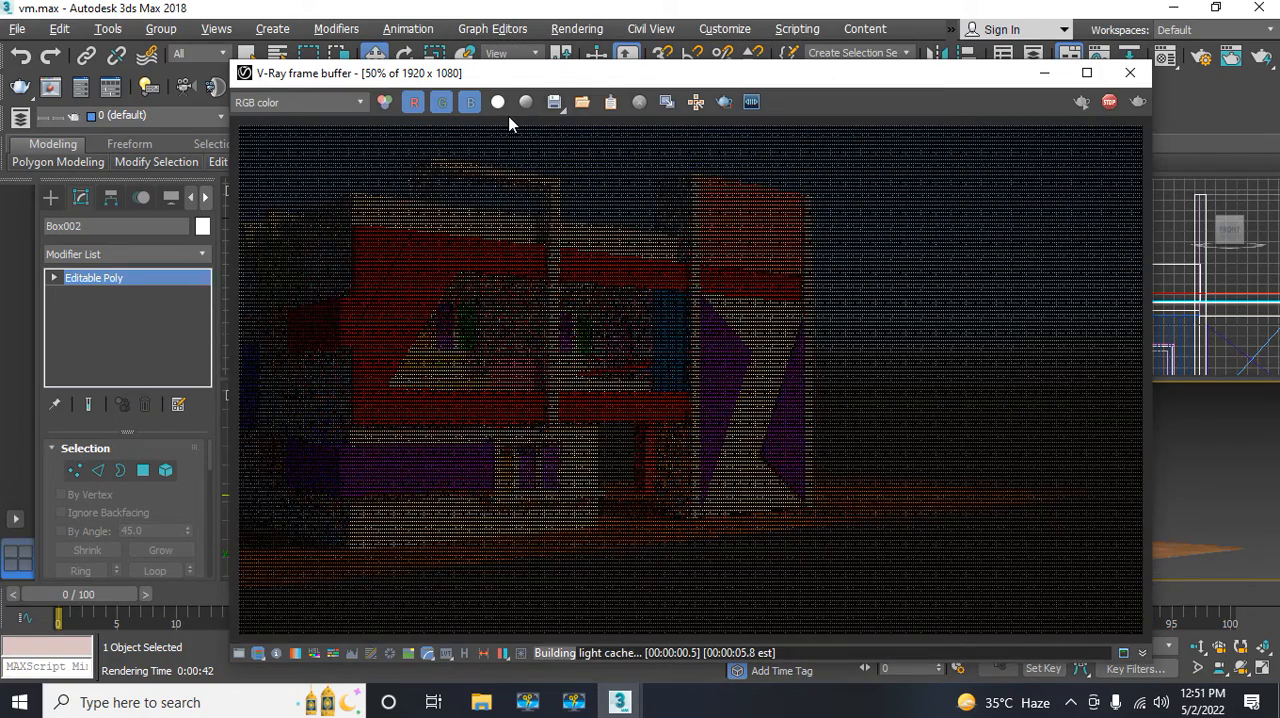
drag(450, 73, 359, 51)
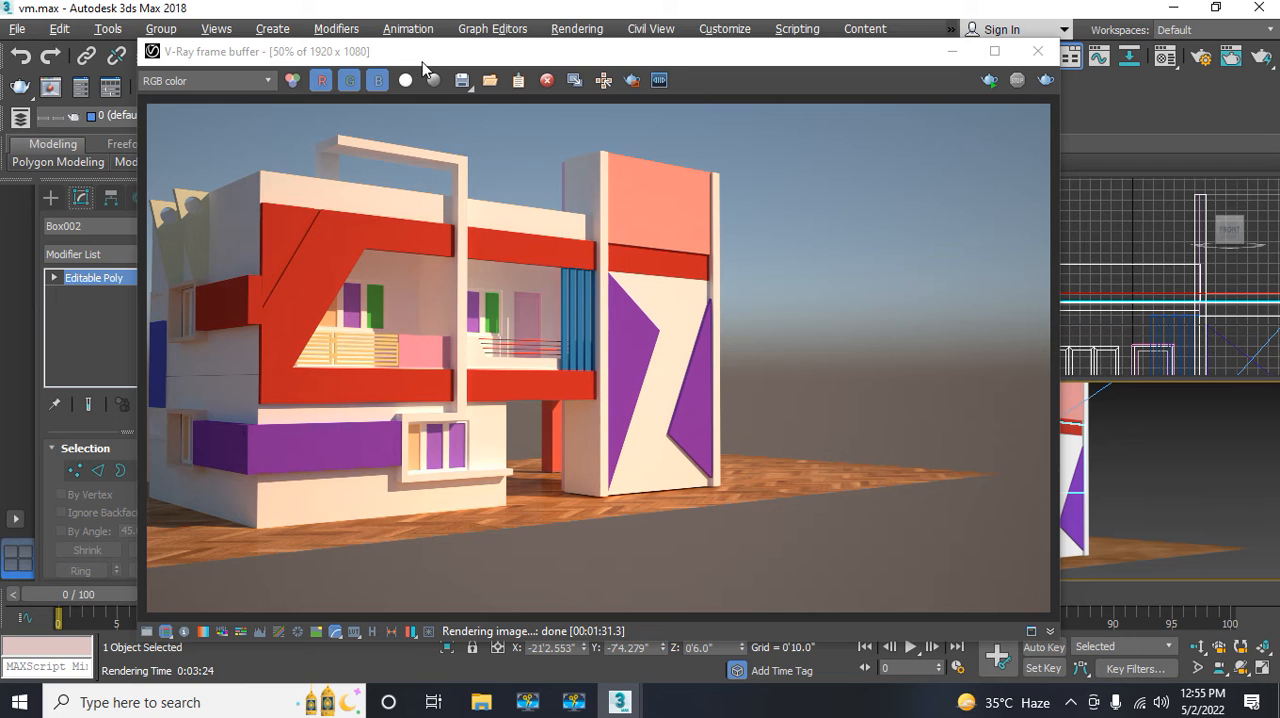
drag(428, 60, 285, 73)
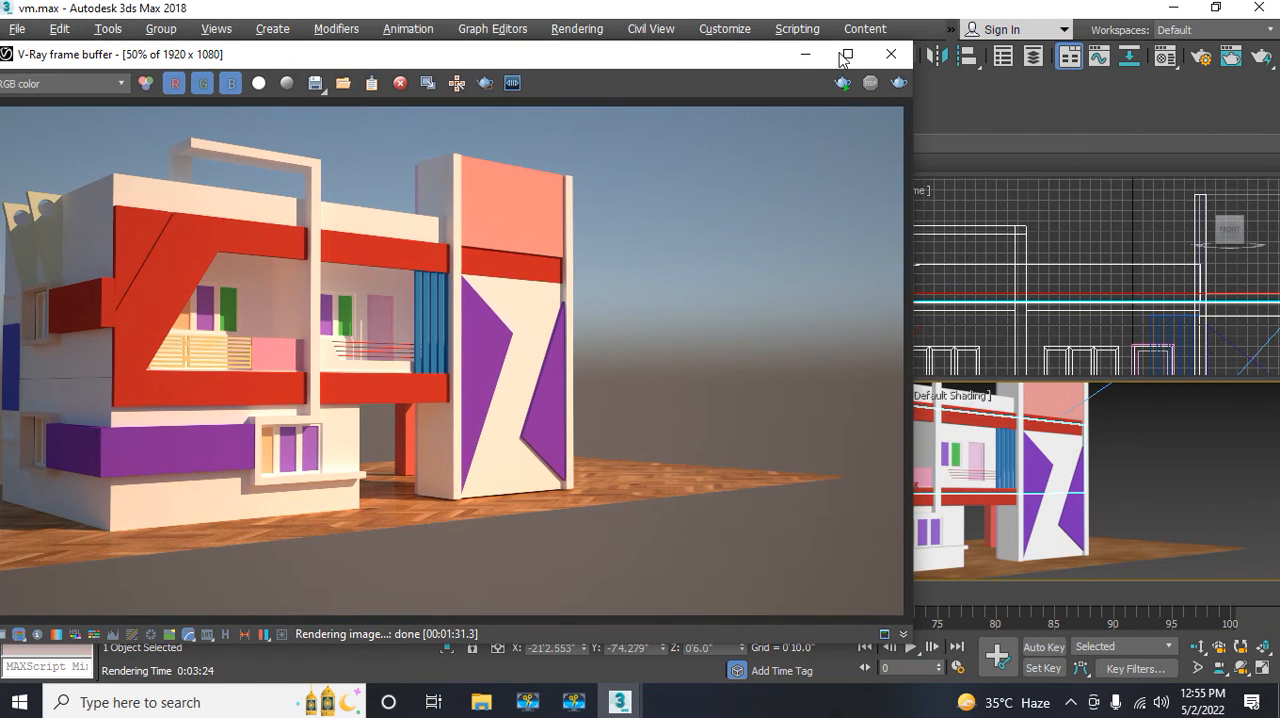
click(908, 54)
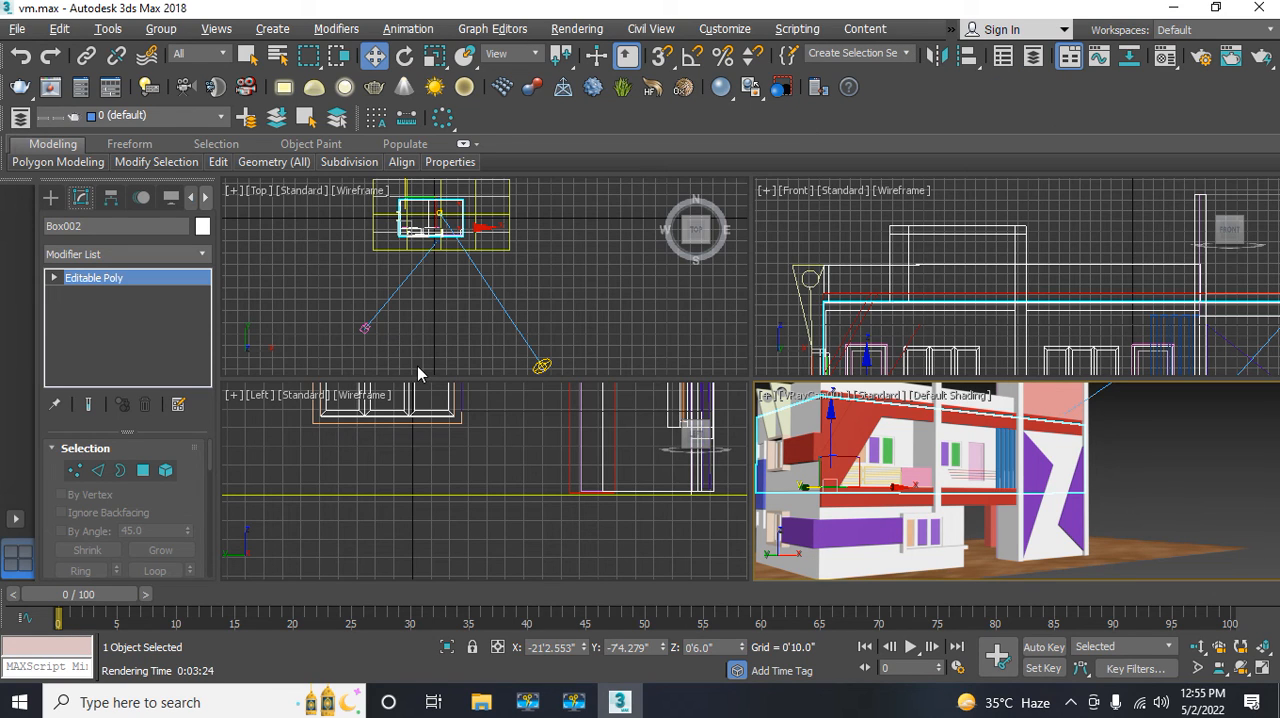
Step: Save the scene file vm.max and exit the program
click(14, 30)
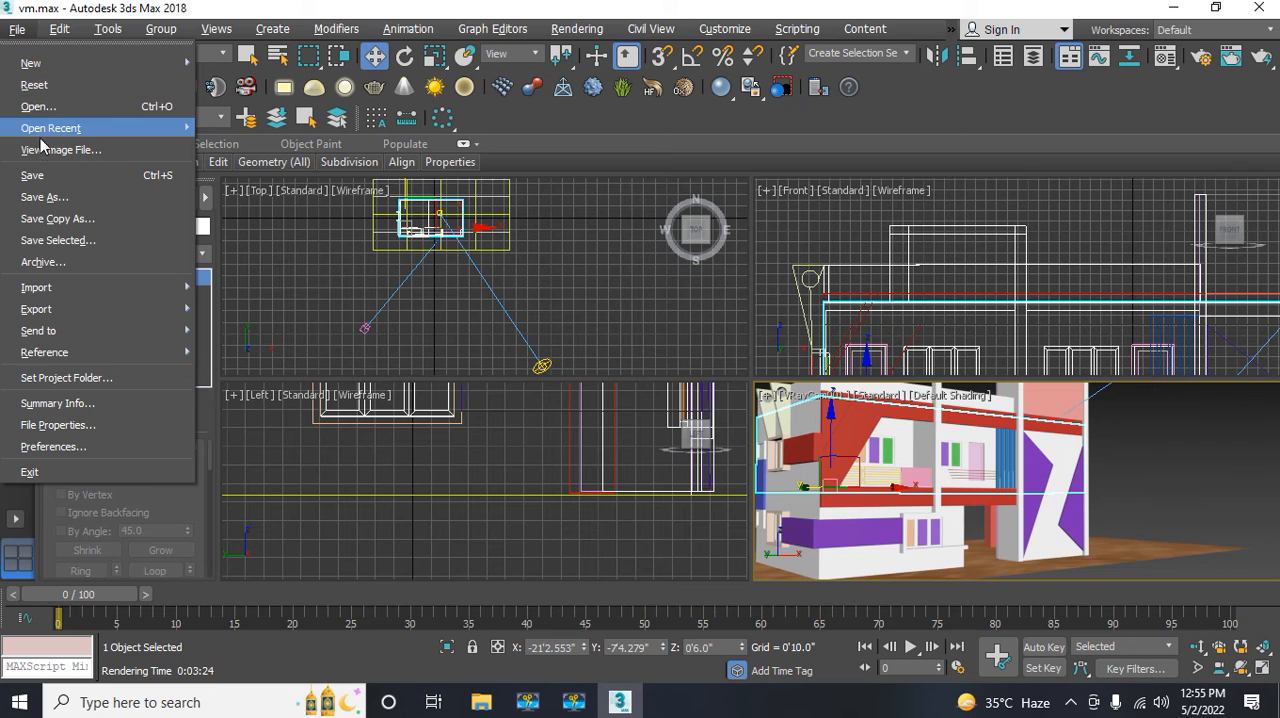
click(30, 175)
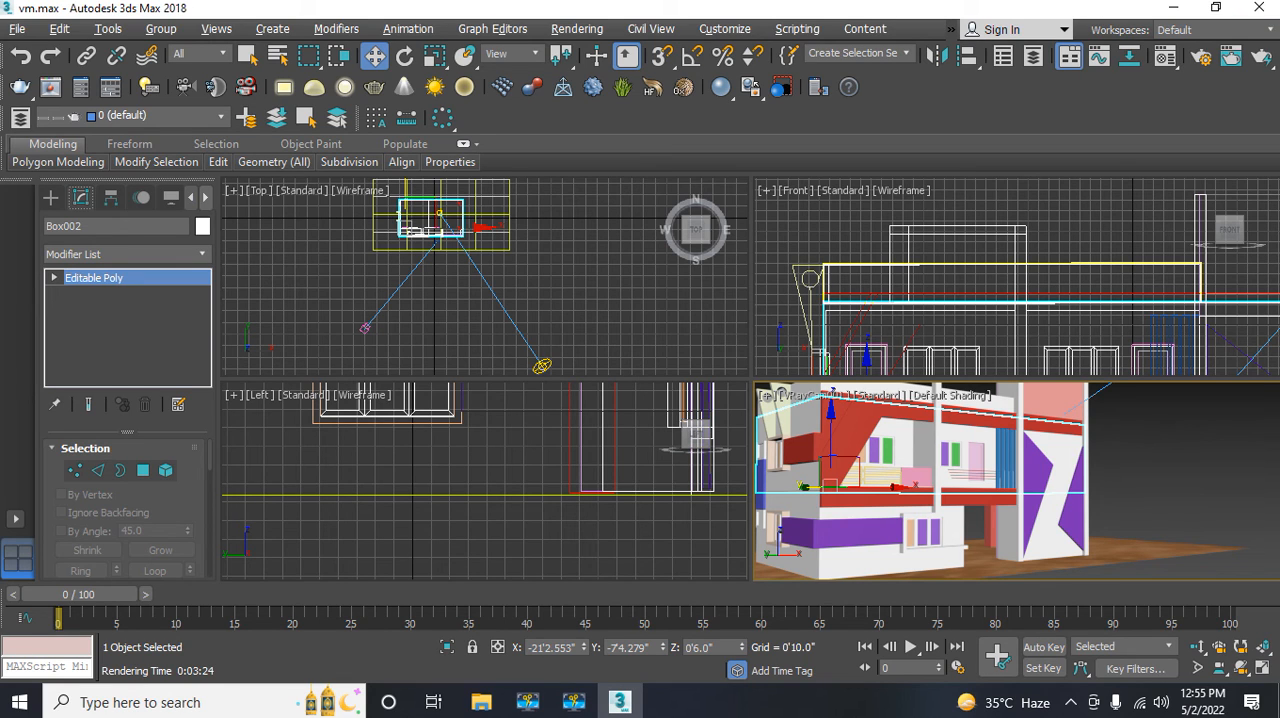
click(1262, 8)
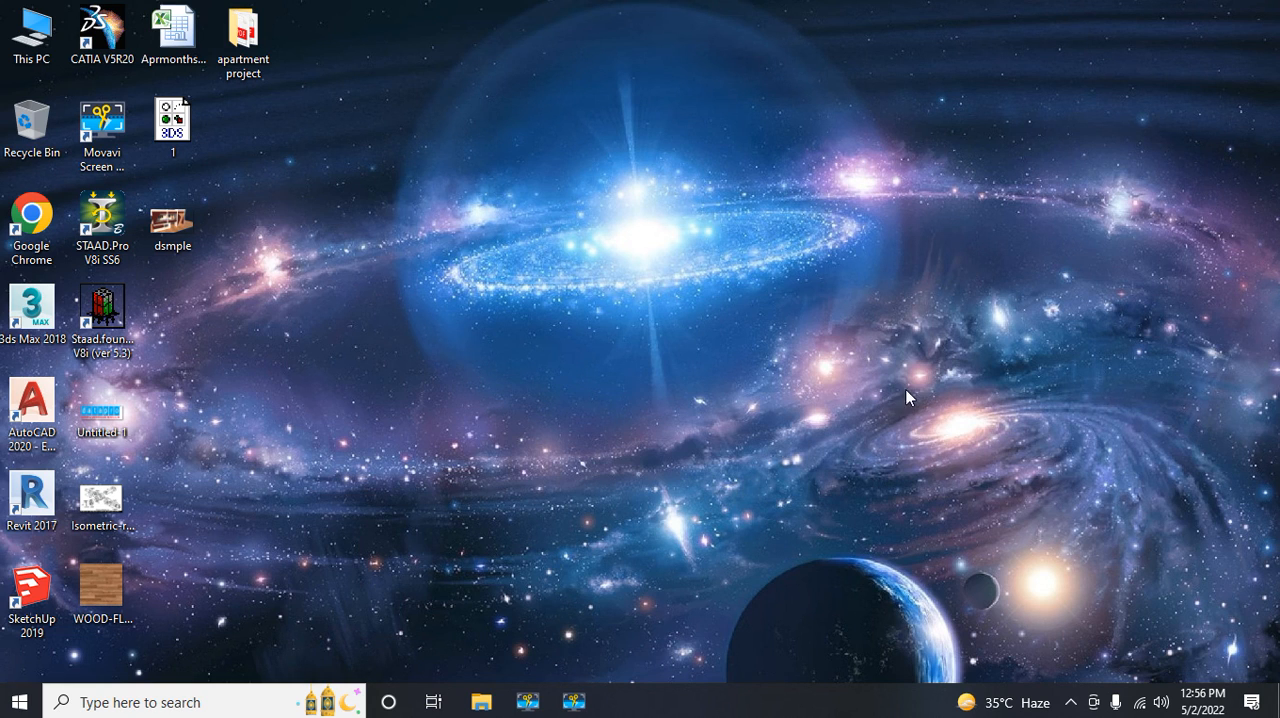
click(567, 708)
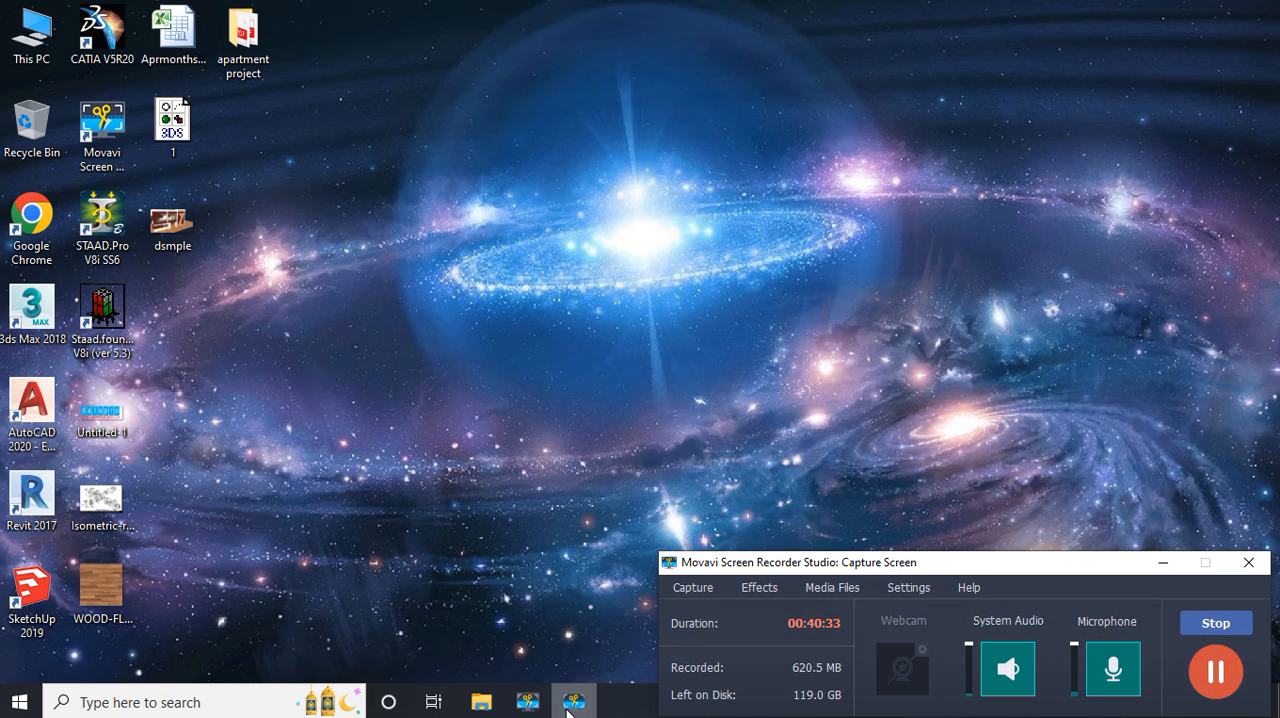